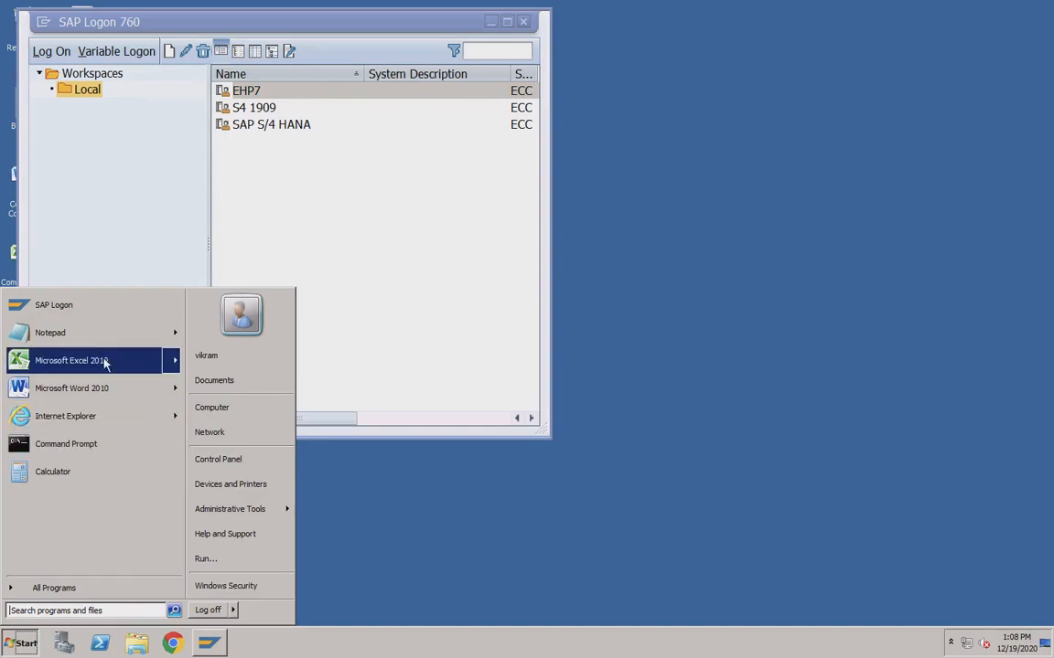
Open a maximized Notepad note with 'Sales Order' and 'Sales Contract' on separate lines.
left_click(74, 333)
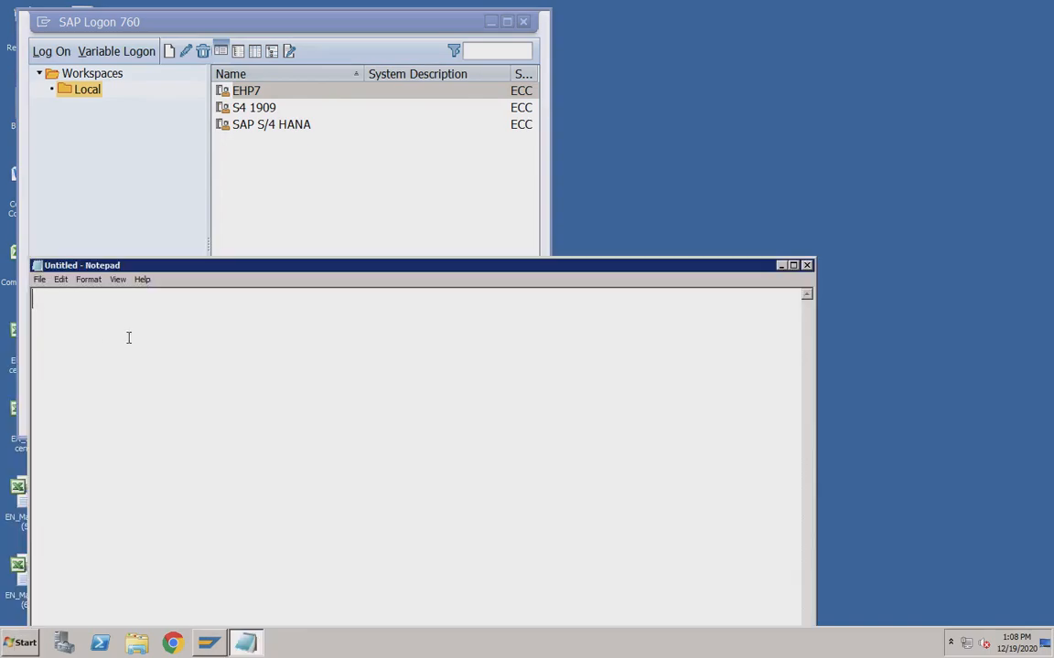
double_click(524, 267)
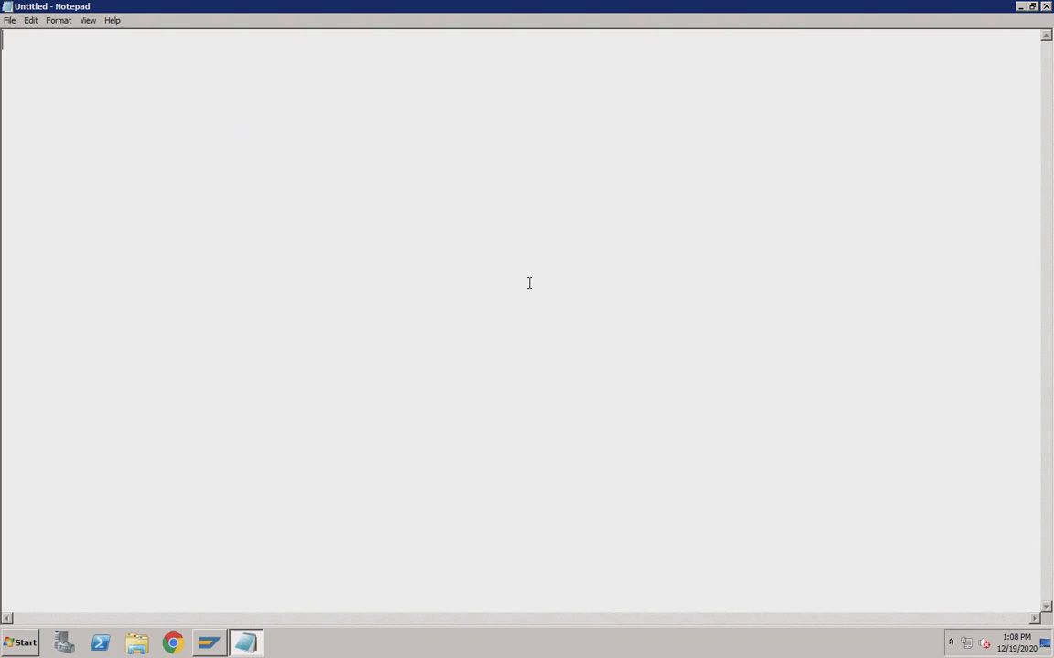
type("Sales Order")
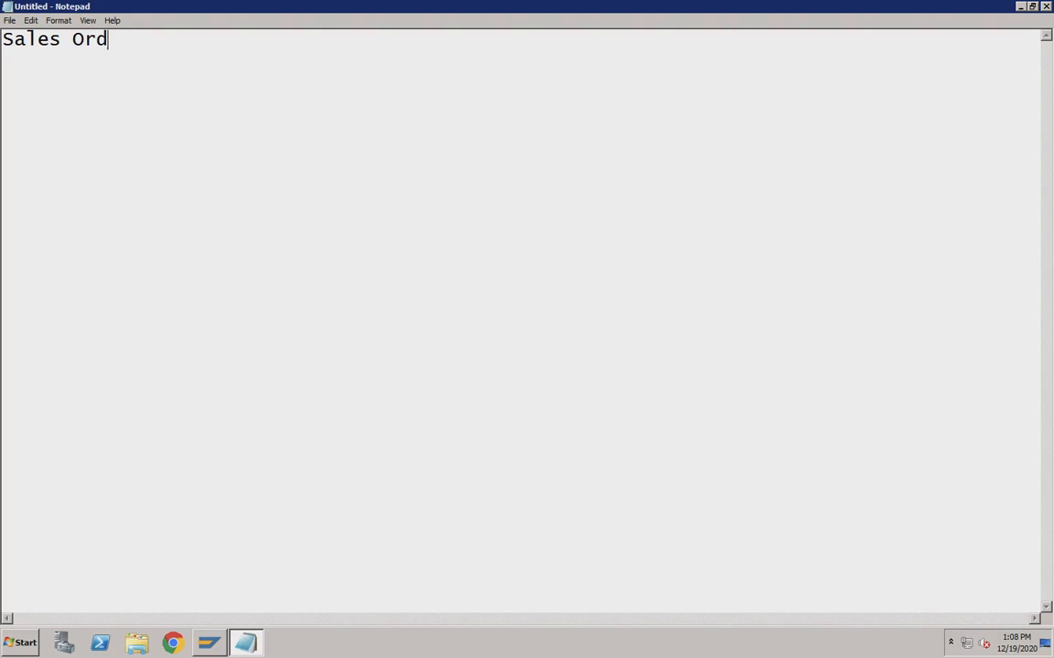
key("Return")
key("Return")
type("Sales ")
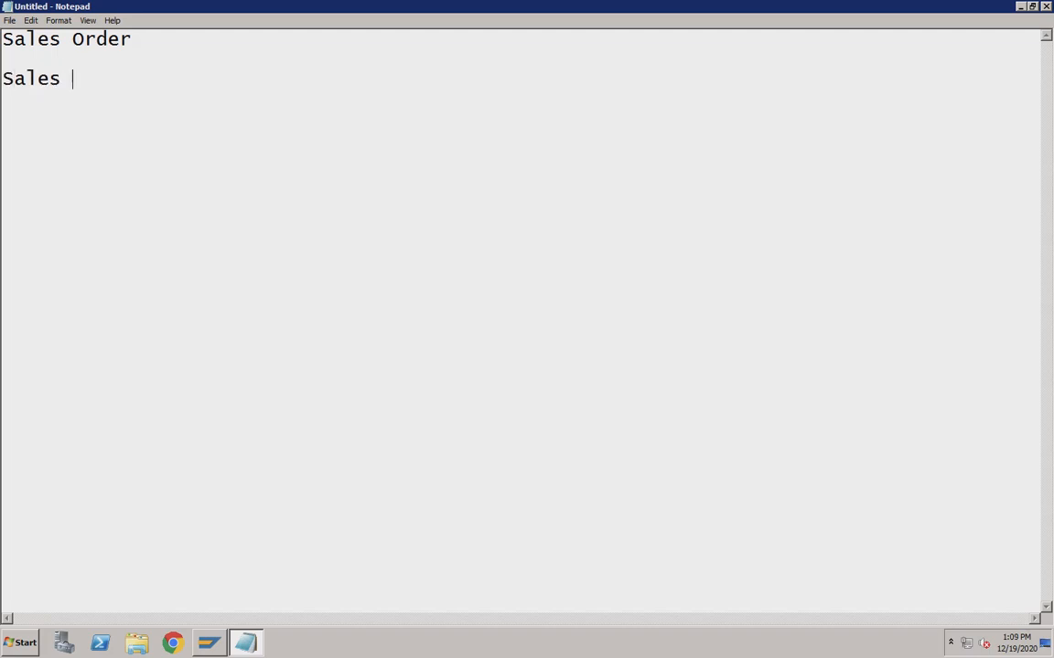
type("Contract")
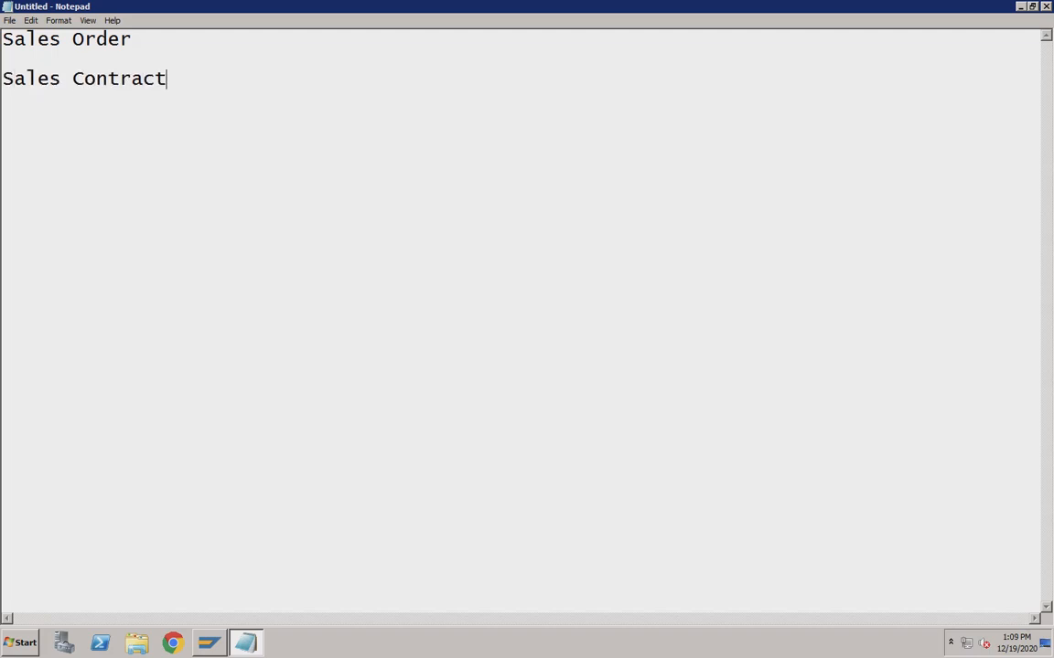
Put the cursor at the start of the Sales Contract line.
left_click(137, 36)
left_click(179, 80)
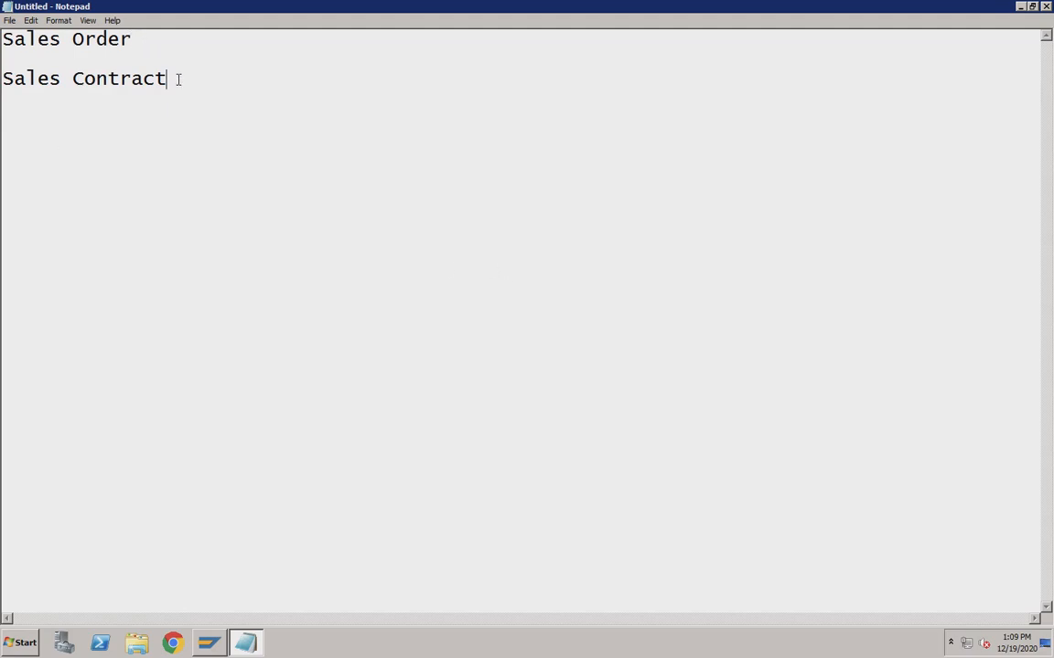
left_click(137, 39)
left_click(169, 75)
key("Home")
Insert an 'Outline Agreements:' heading above Sales Contract.
key("Return")
key("Return")
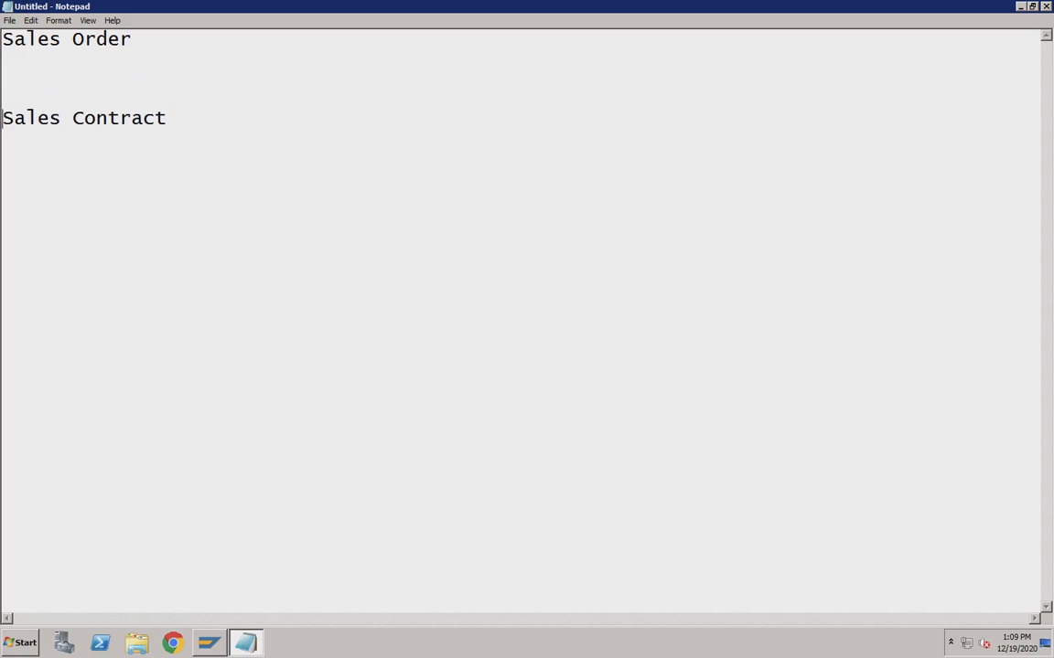
left_click(34, 74)
type("Outline ")
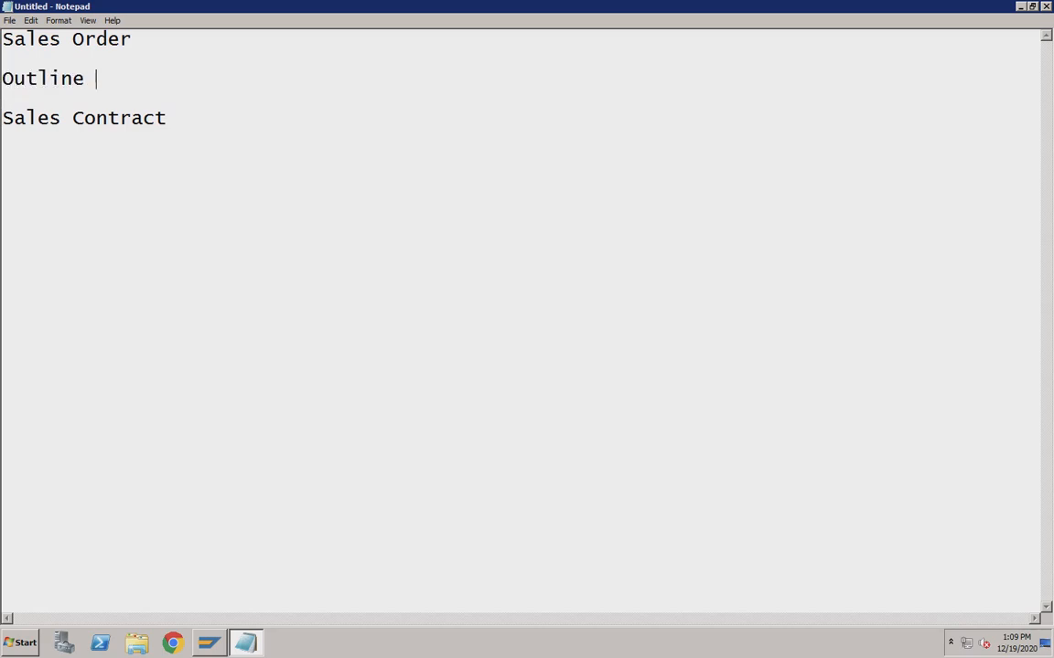
type("Agreem")
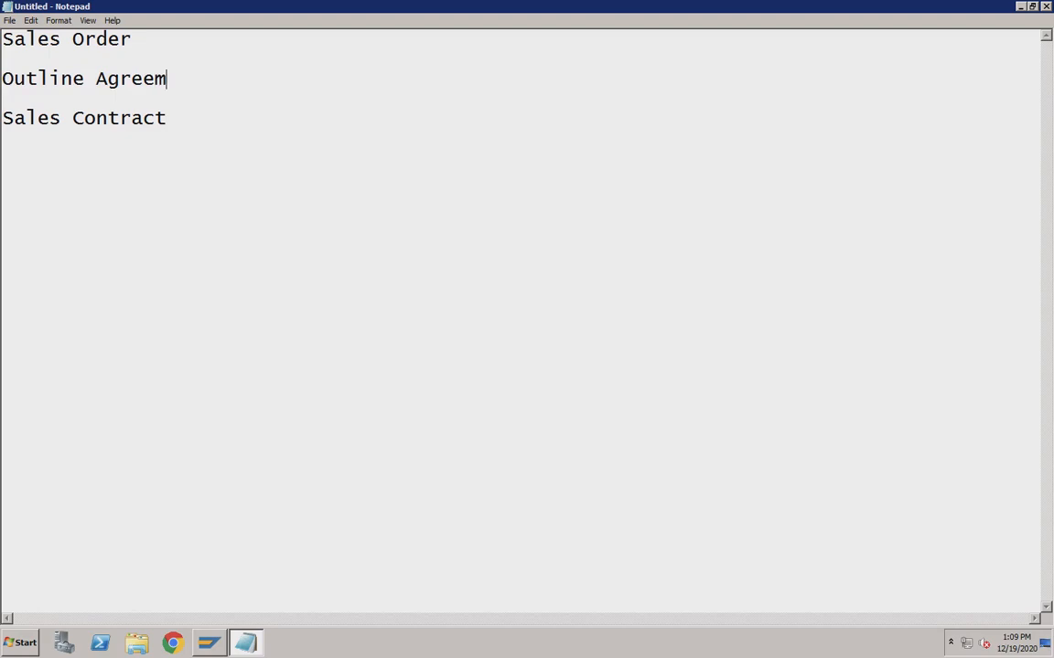
type("ents:")
Number Sales Contract as item 1 and add '2. Scheduling Agreement' below it.
left_click(5, 114)
type("1.")
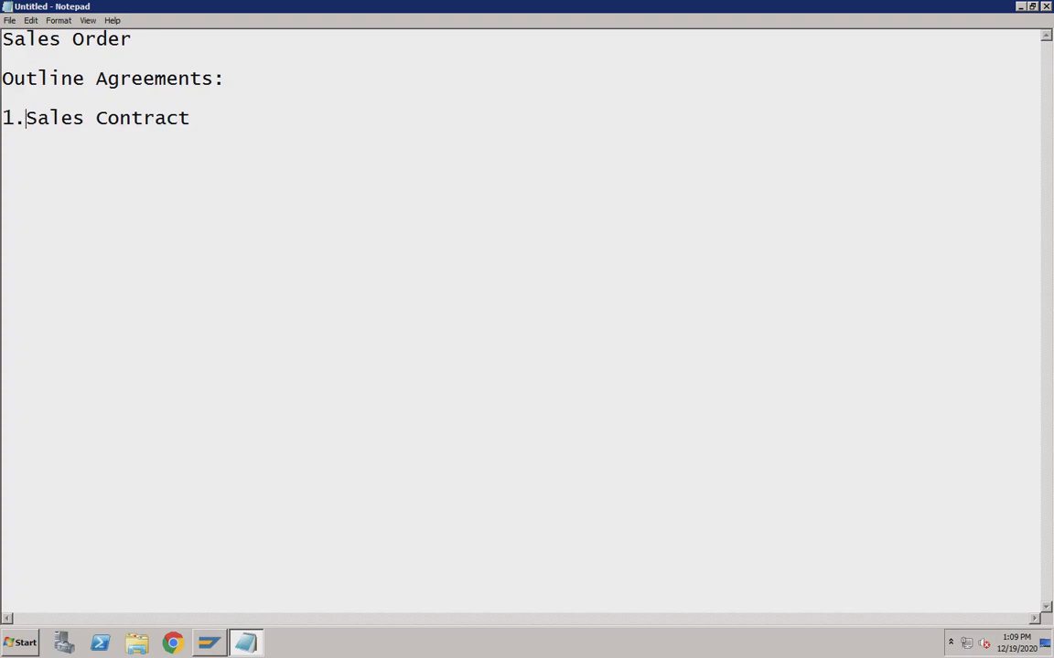
left_click(230, 122)
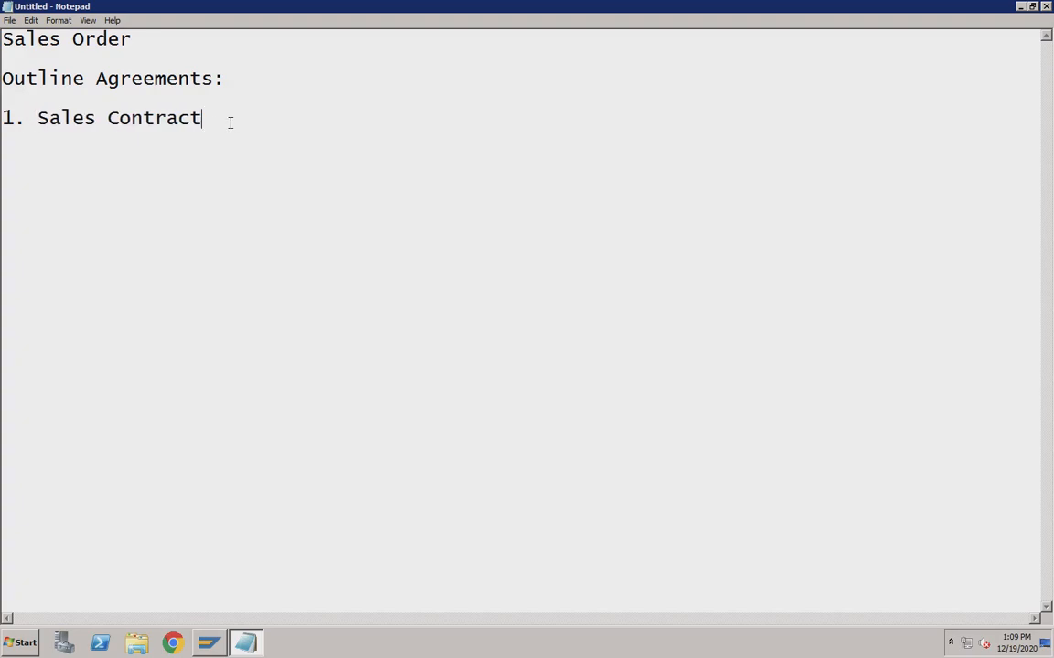
key("Return")
type("2. Schedulin")
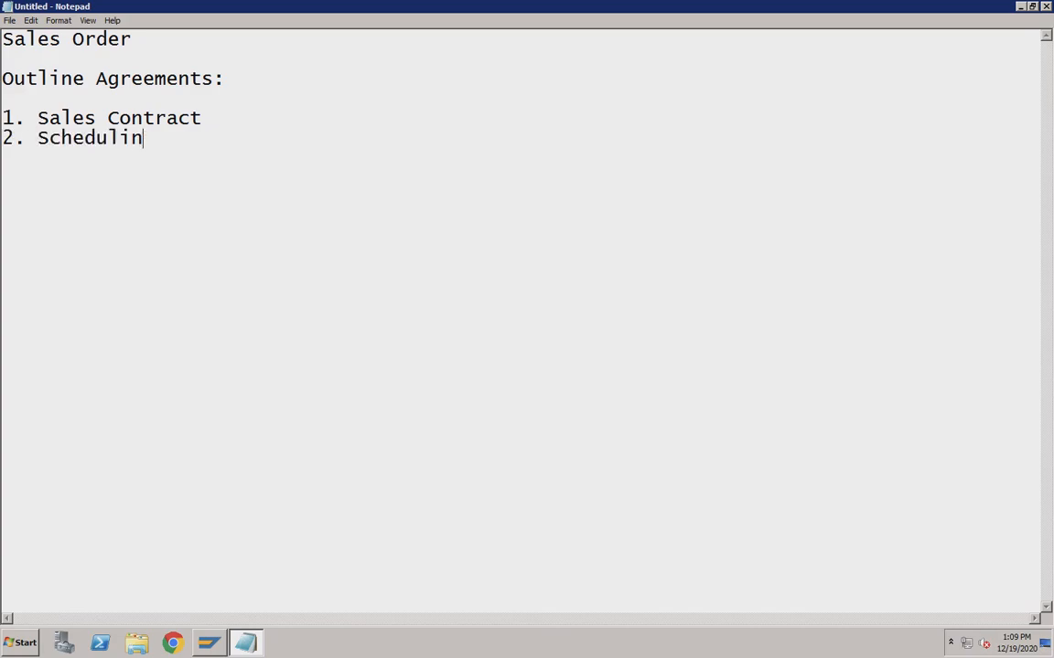
type("g Agreement")
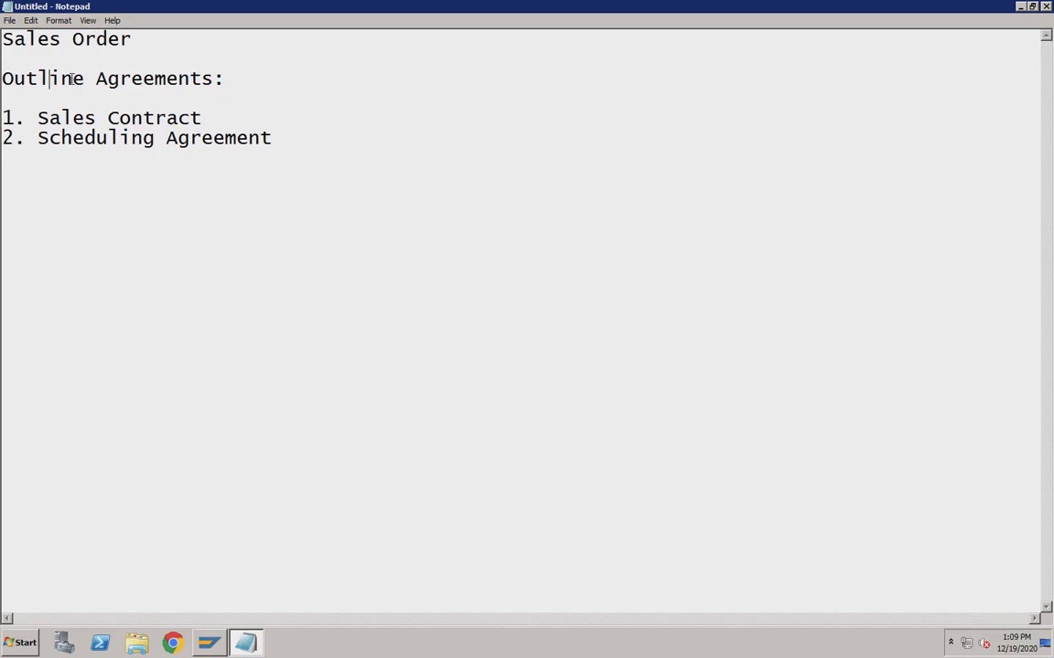
left_click_drag(133, 38, 2, 39)
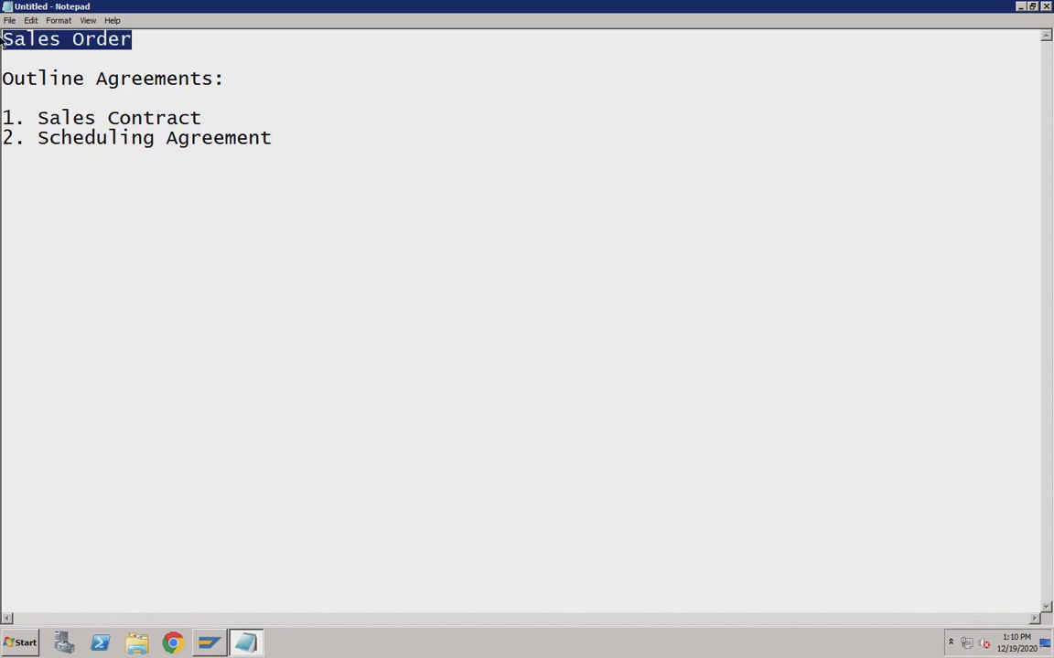
left_click(134, 40)
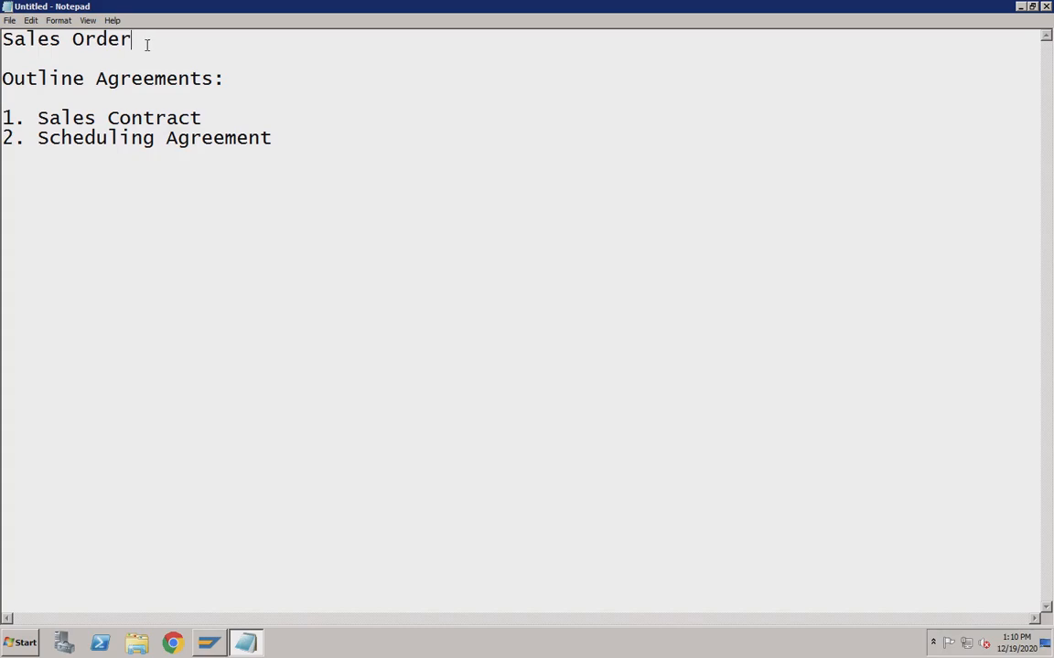
left_click(230, 79)
left_click_drag(213, 78, 98, 79)
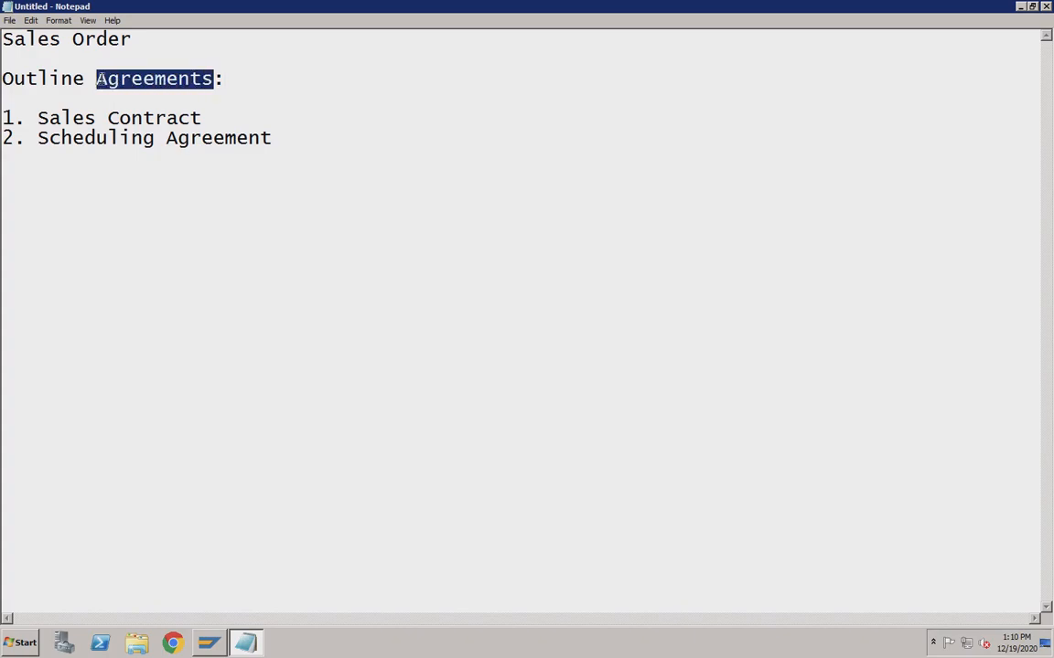
left_click(155, 79)
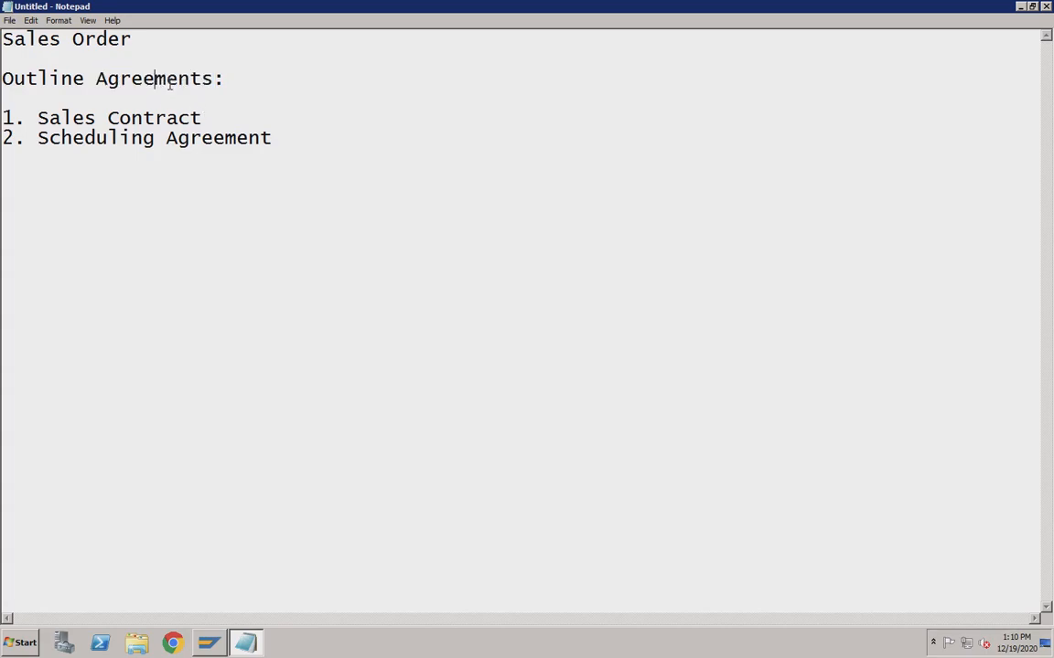
left_click(202, 117)
left_click_drag(4, 79, 224, 79)
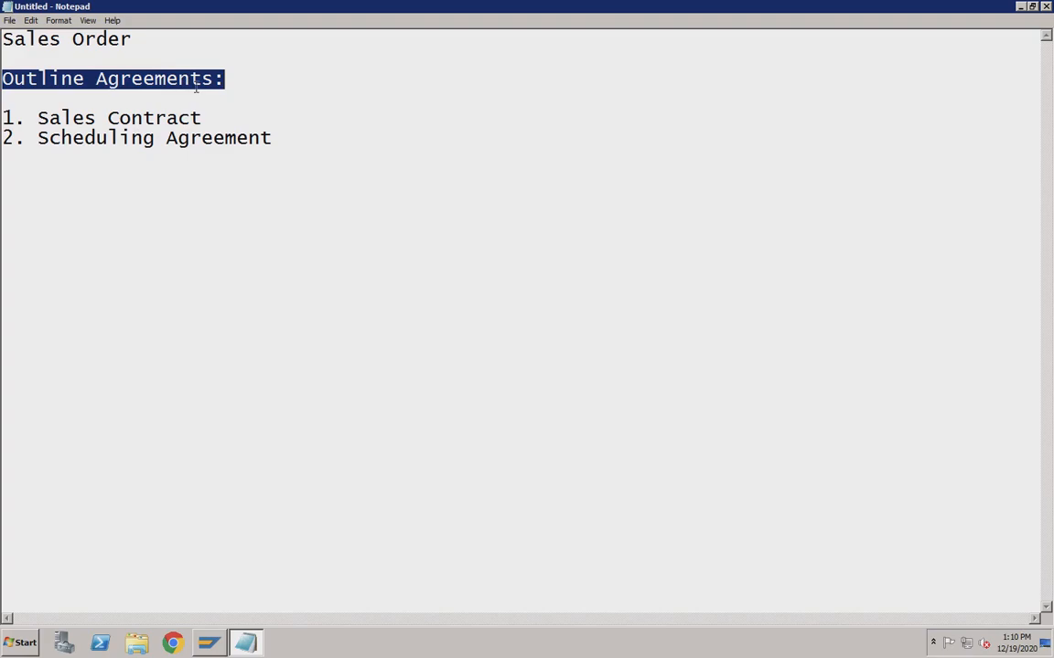
left_click(203, 117)
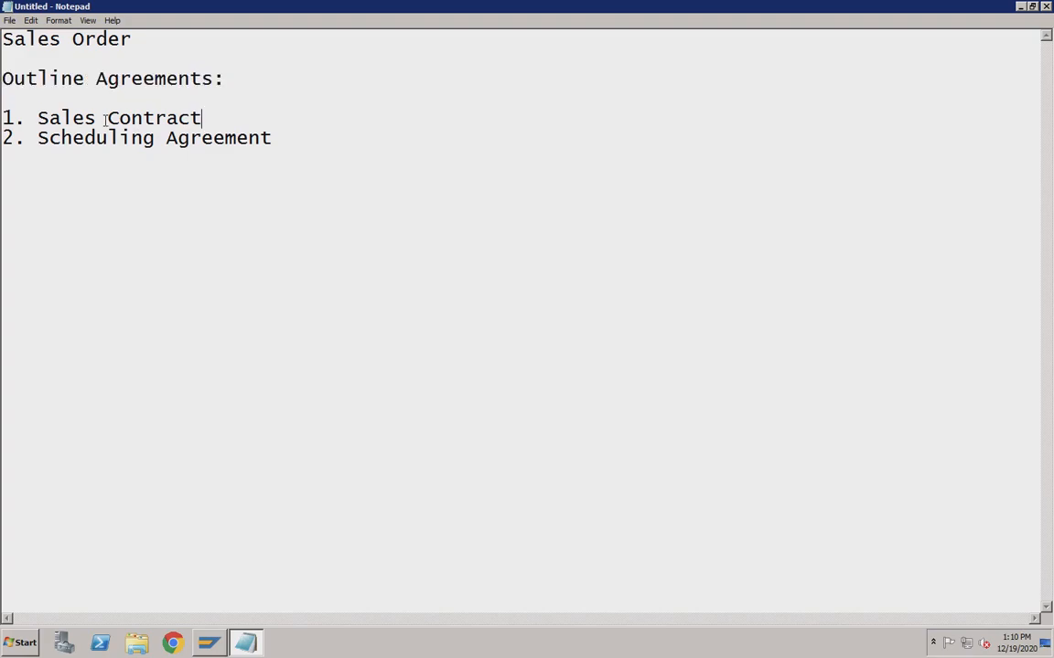
left_click(213, 137)
left_click(205, 116)
left_click(275, 138)
Append ': Has dates on which material needs to be delivered to customer' to Scheduling Agreement.
type(":")
type("Has dates on whi")
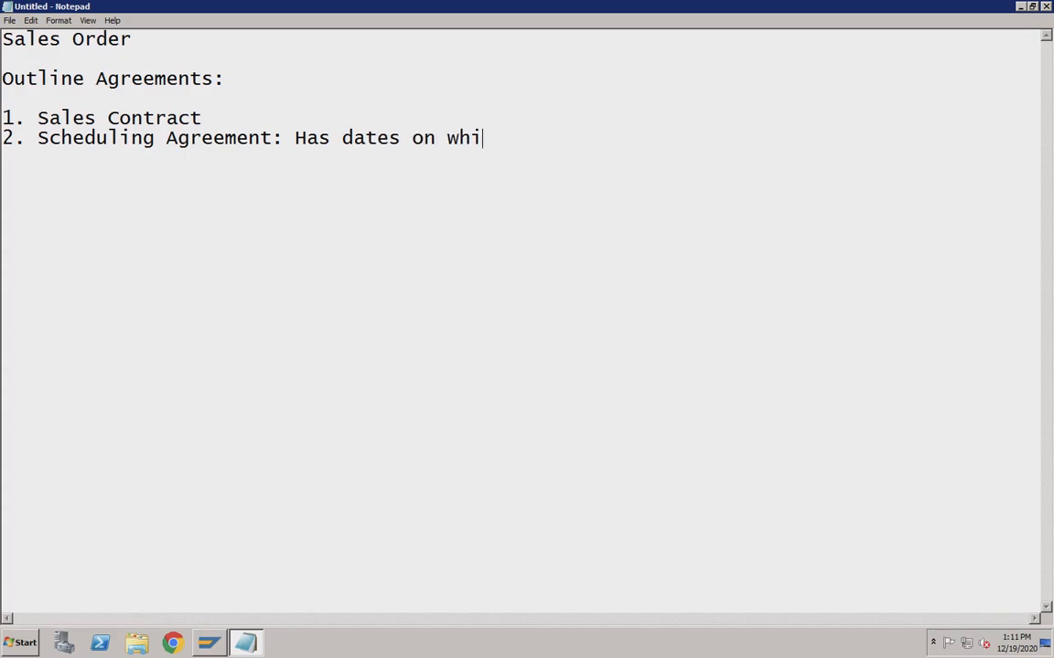
type("ch material ")
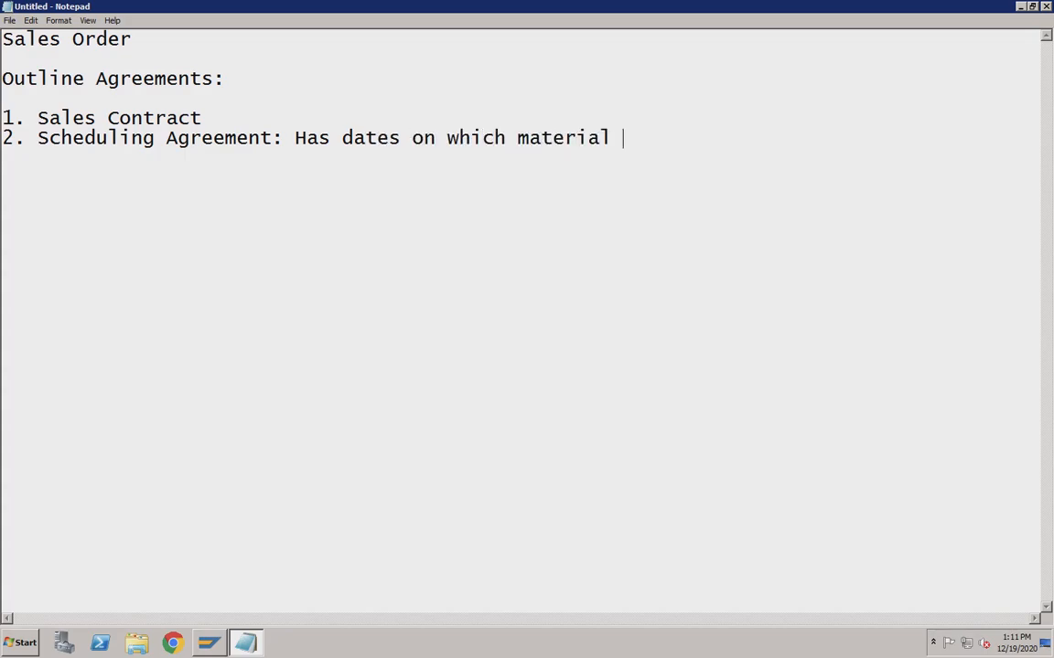
type("needs to be delive")
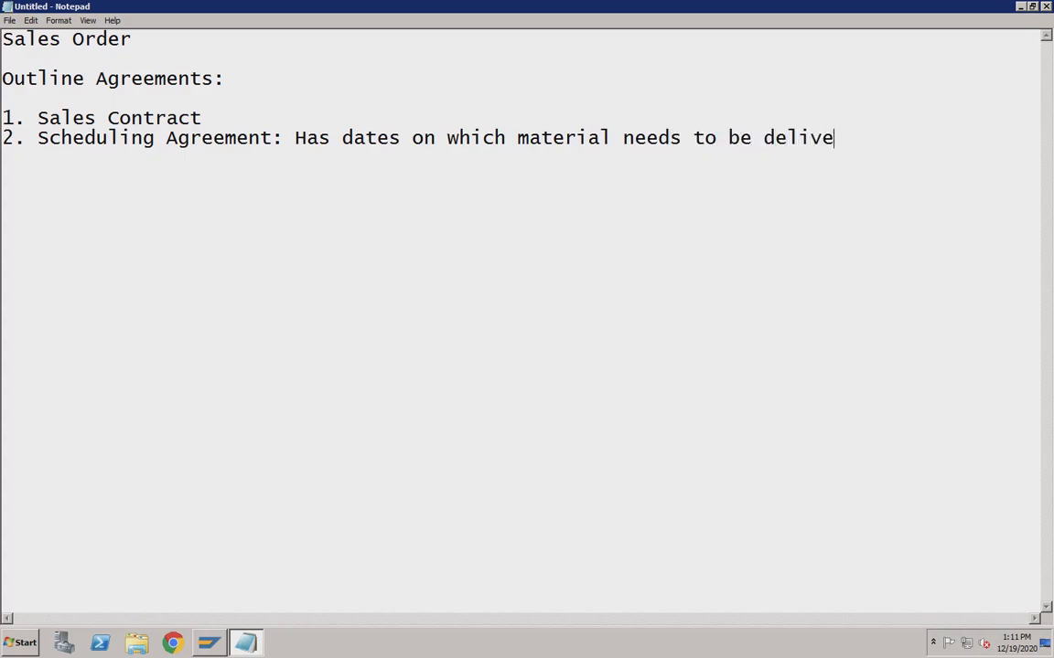
type("red to customer")
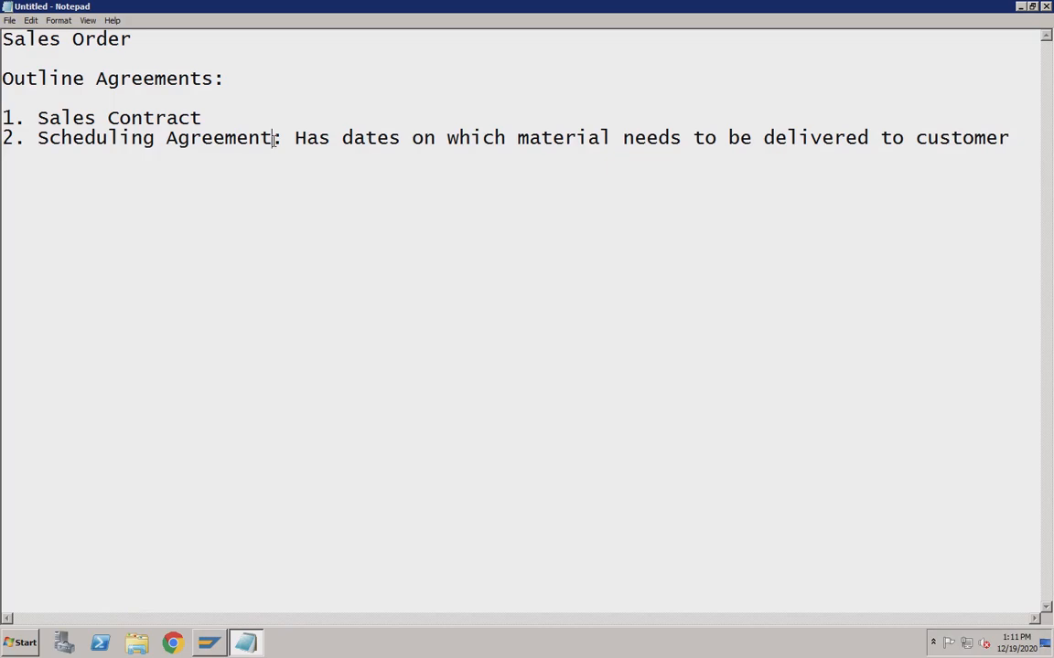
left_click(275, 139)
left_click(400, 139)
left_click(375, 139)
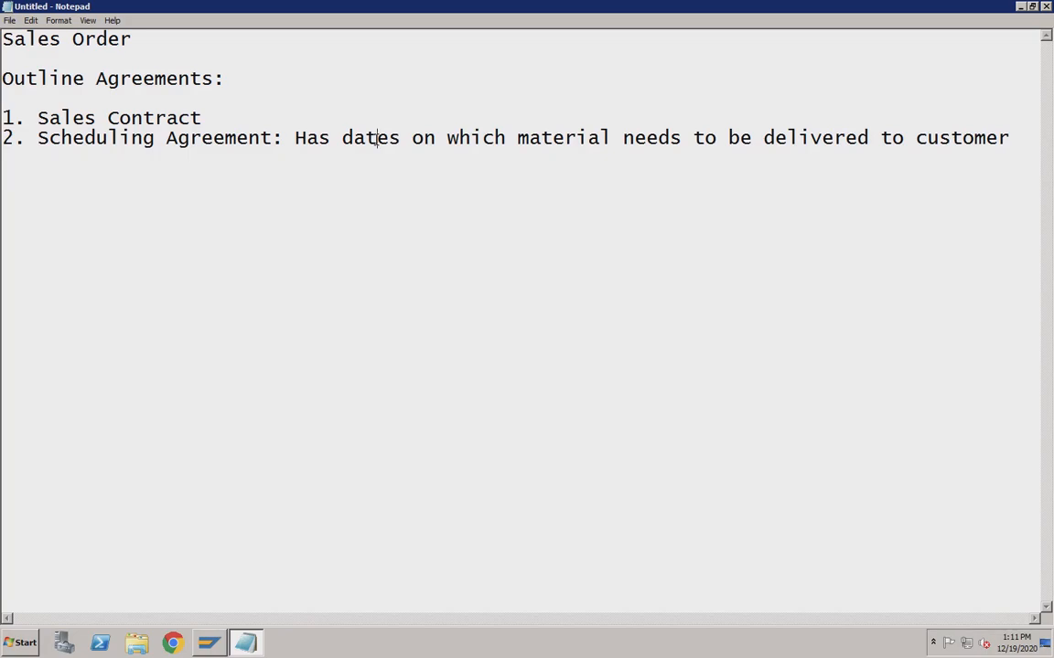
left_click(273, 140)
left_click(377, 140)
left_click(205, 119)
left_click(417, 142)
left_click(187, 142)
left_click(387, 140)
left_click(203, 118)
left_click(272, 138)
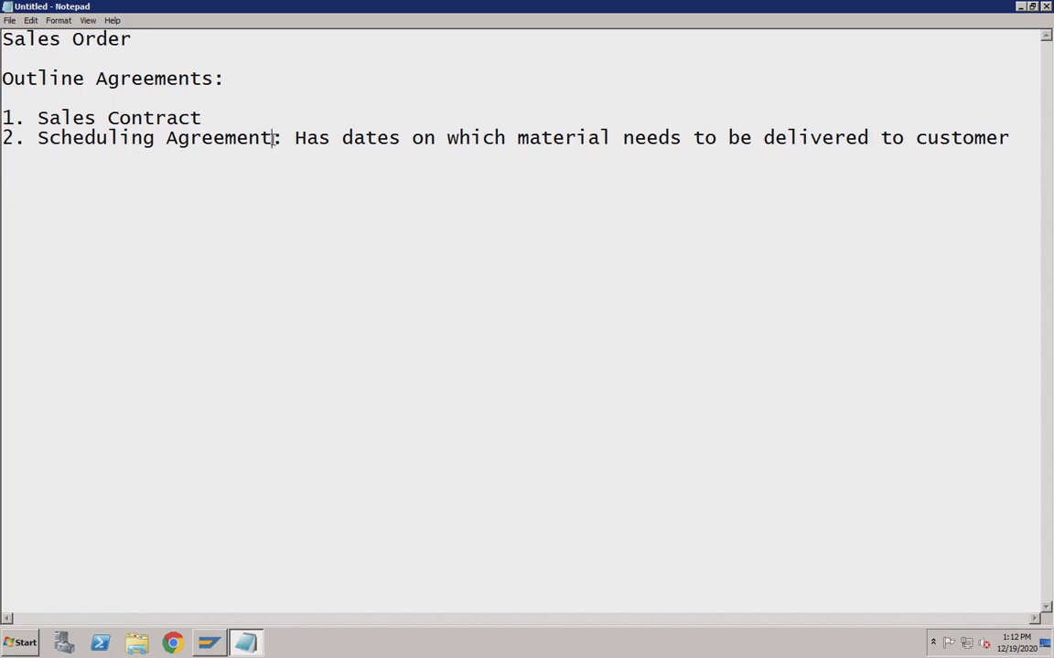
left_click(214, 118)
Add indented sub-items '1. Quantity based' and '2. Value based' under 'Sales Contract:'.
type(":")
key("Return")
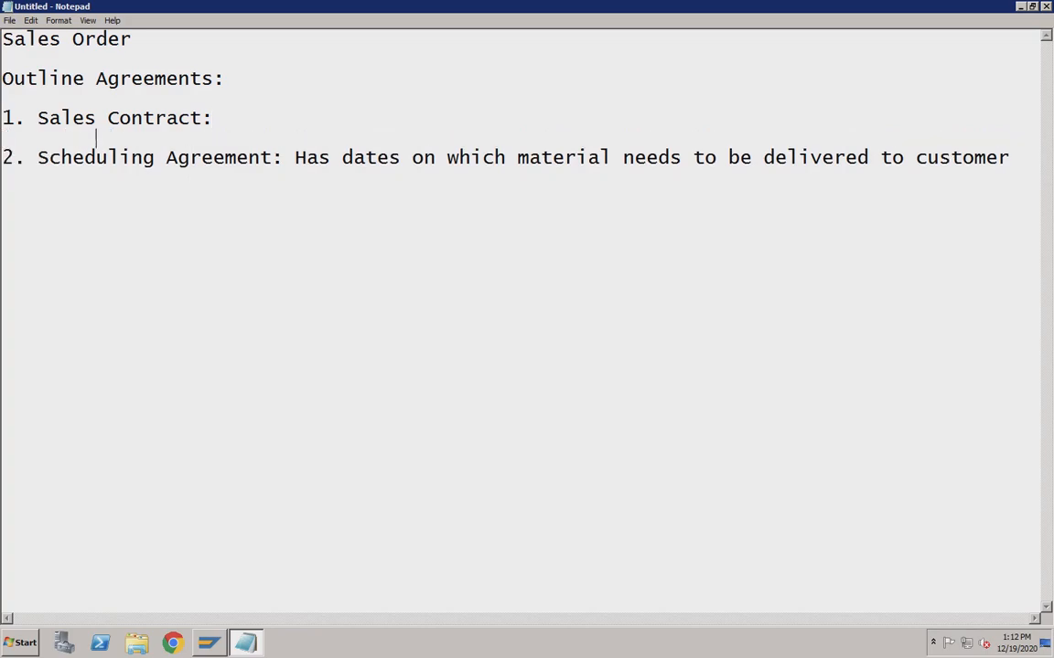
key("Tab")
type("1. Quantity ")
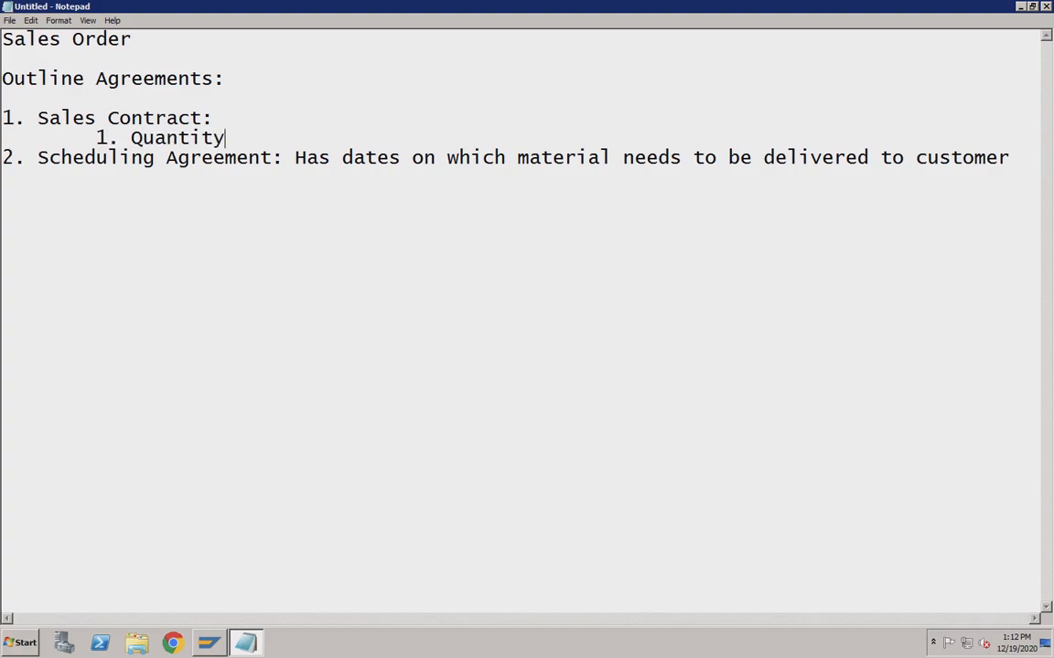
type("based")
key("Return")
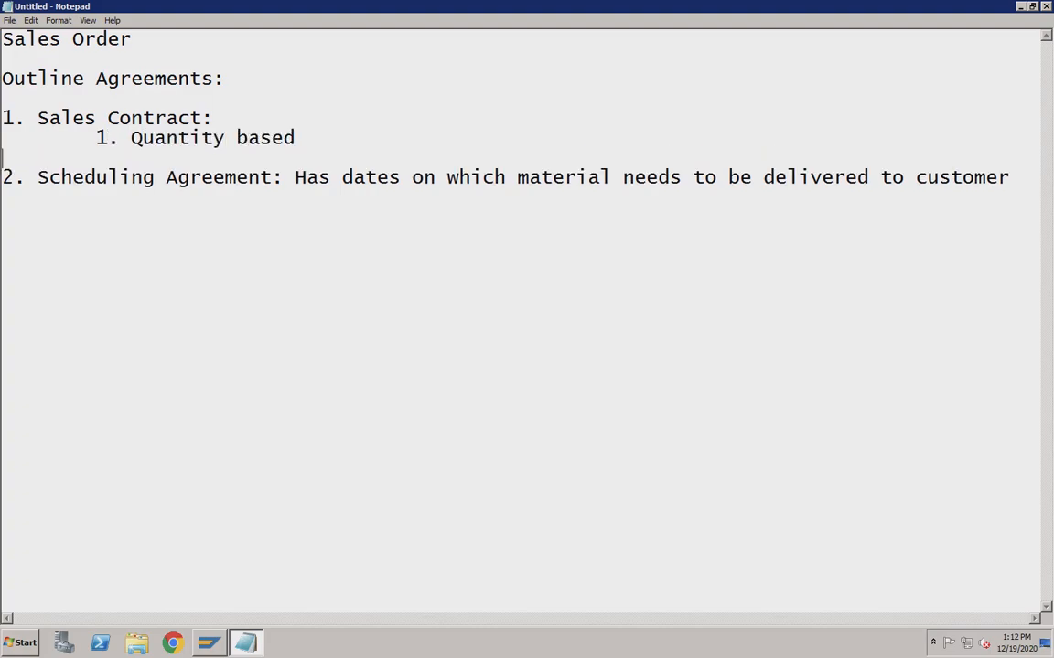
key("Tab")
type("2. Value based")
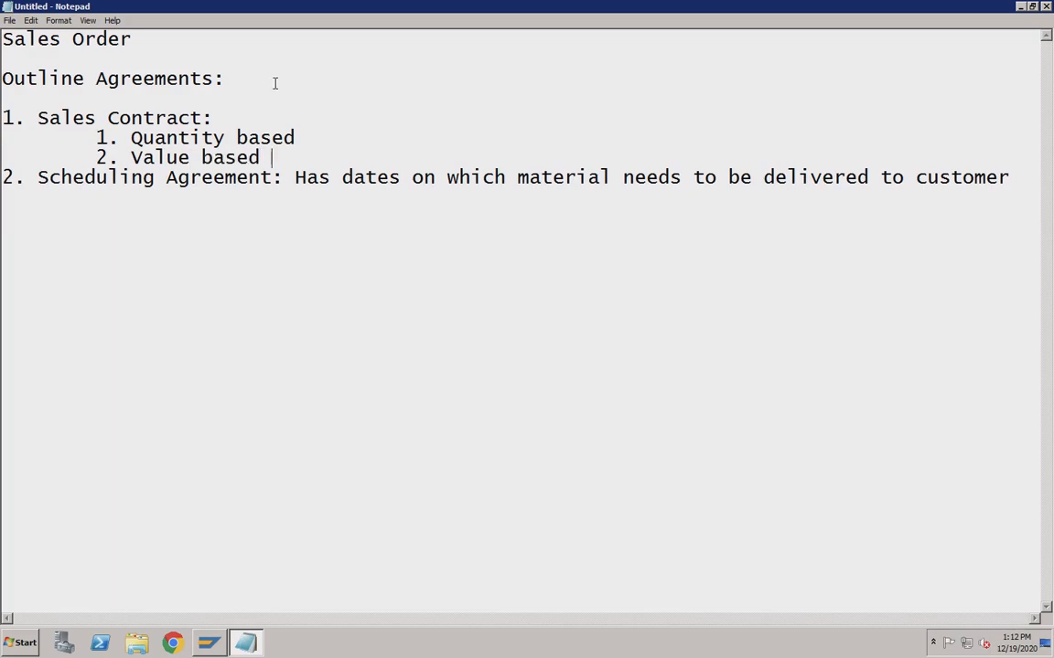
Highlight the word 'Value' in the sub-items, then switch to the SAP Logon window.
left_click(224, 138)
left_click(202, 119)
left_click(226, 137)
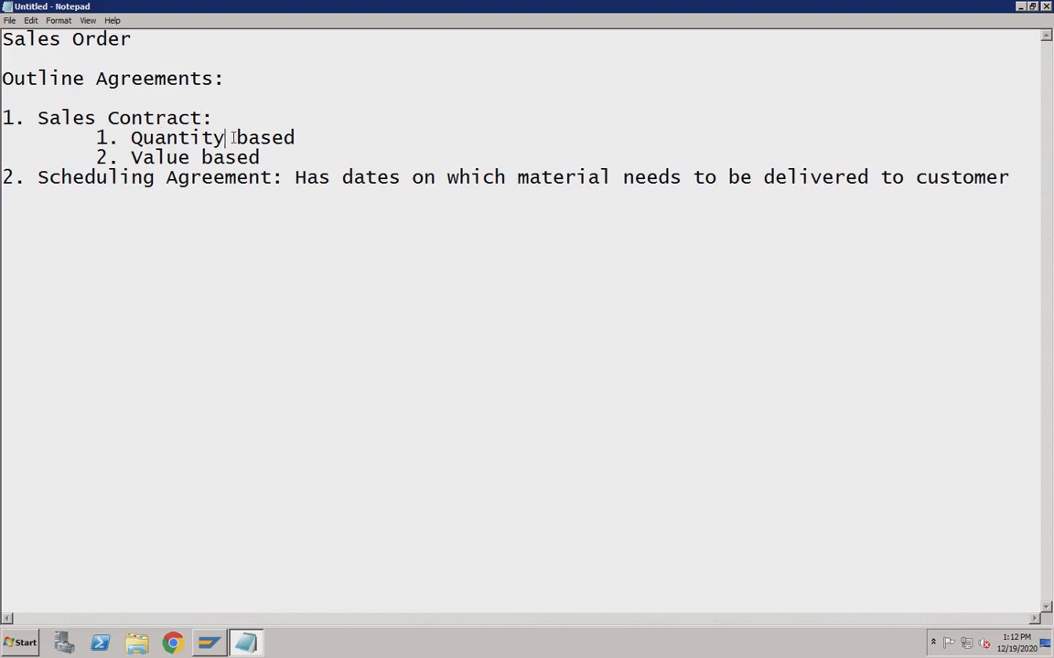
left_click(297, 138)
left_click(191, 157)
left_click(262, 159)
left_click_drag(190, 157, 144, 159)
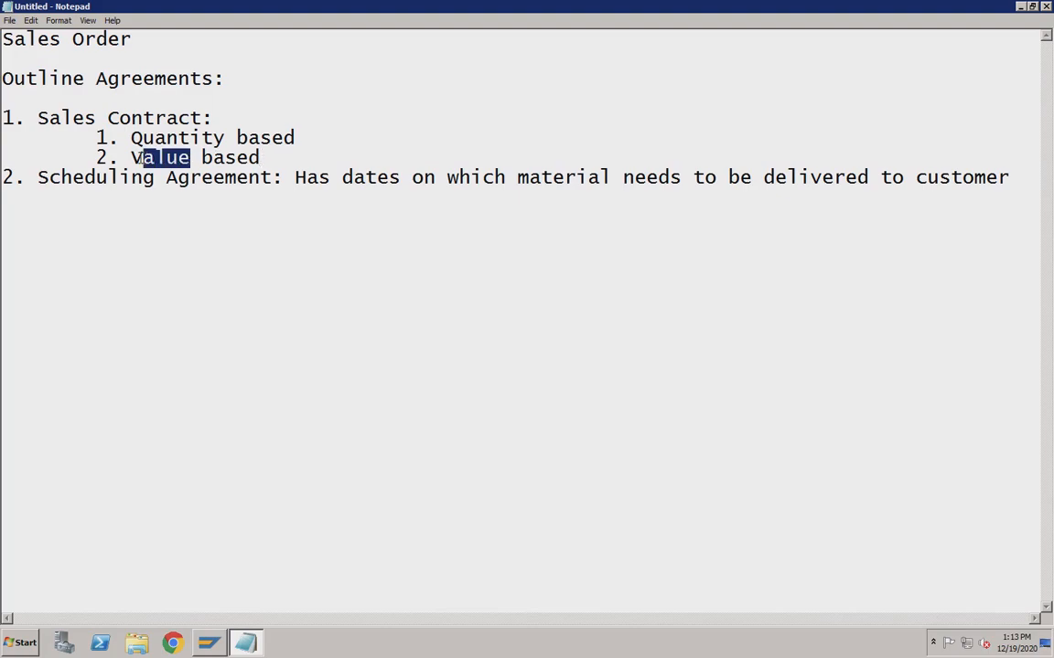
left_click(117, 118)
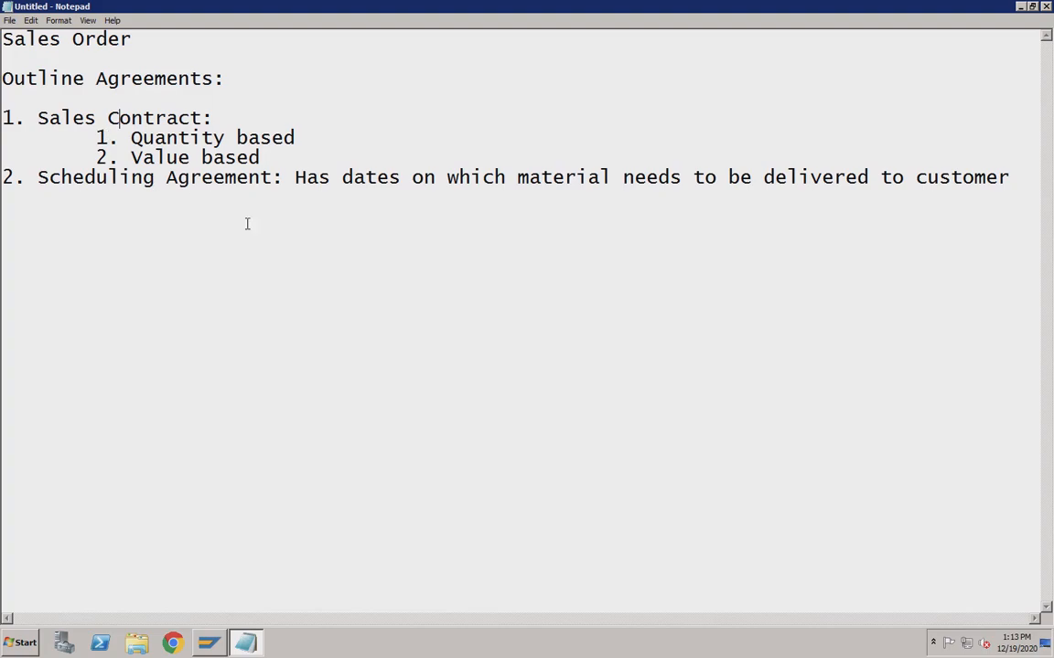
left_click(211, 644)
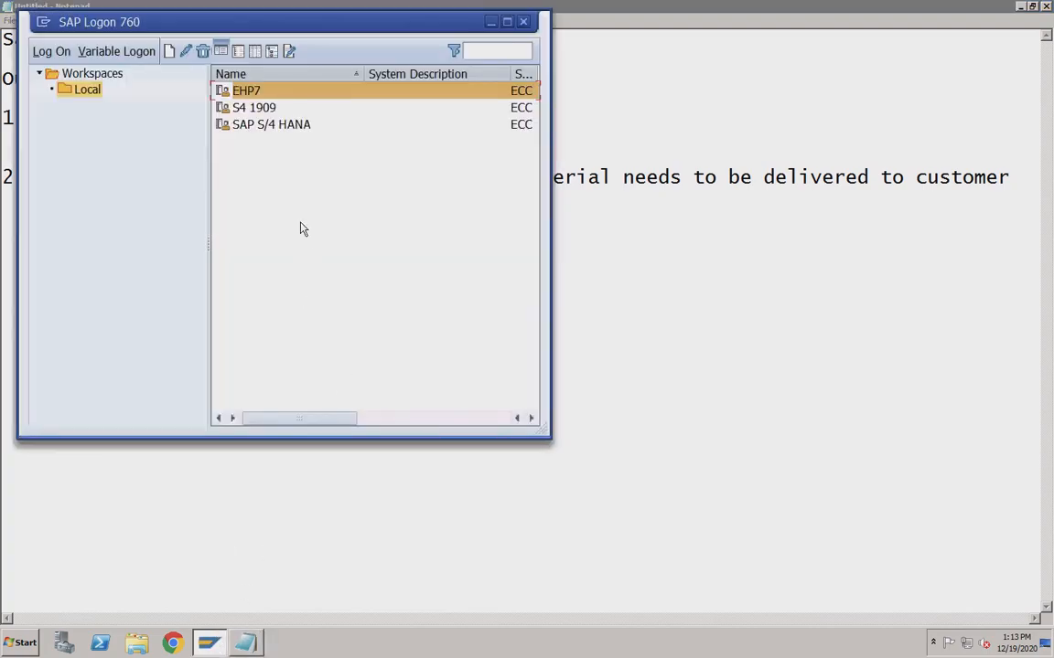
Log on to S4 1909 client 400 with the saved user name and account password.
left_click(252, 107)
key("Return")
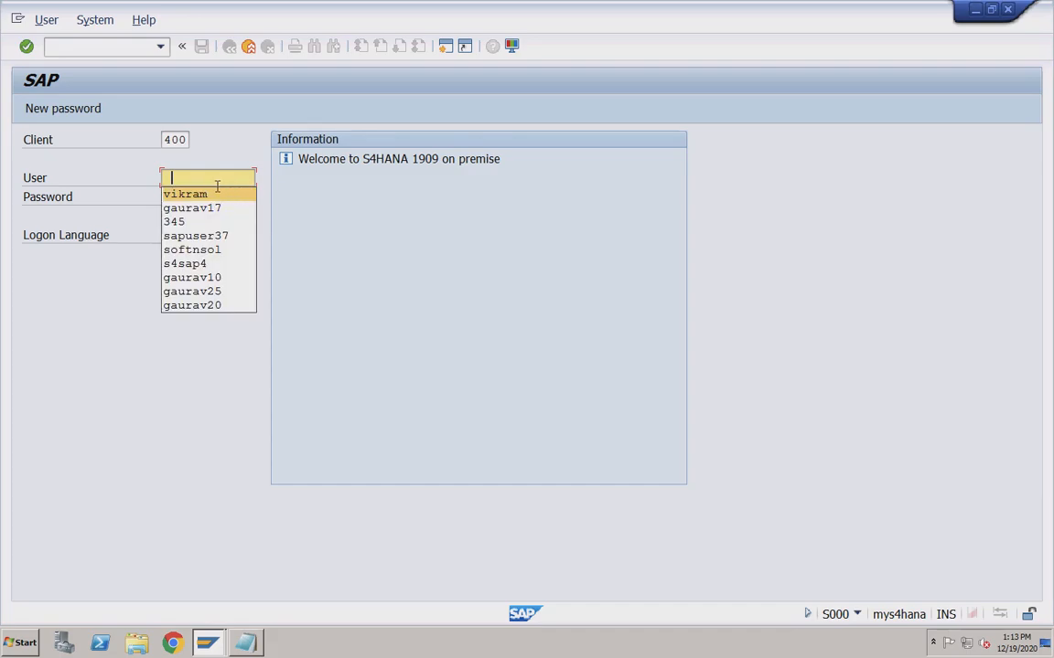
left_click(202, 195)
left_click(191, 199)
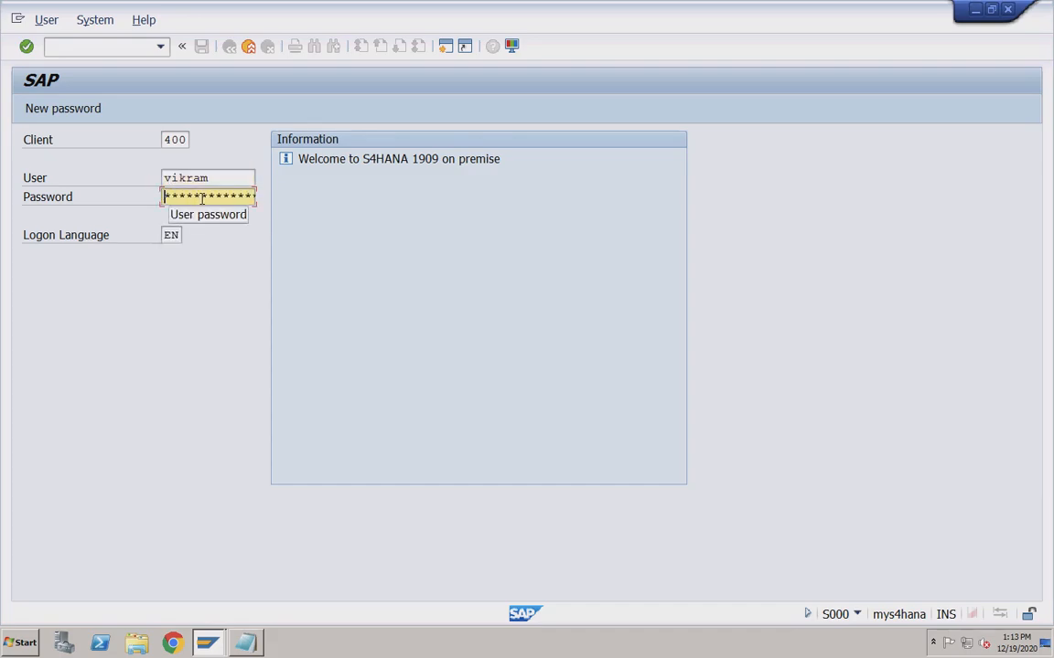
key("Right")
key("Right")
key("Right")
key("Right")
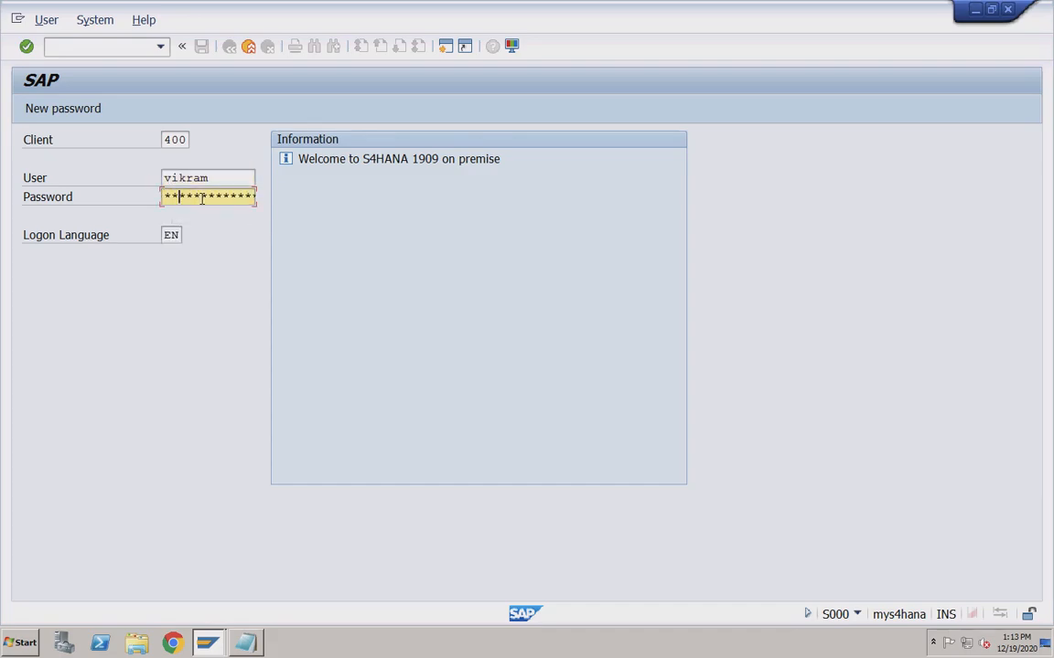
key("Right")
key("Right")
key("Right")
key("Right")
key("Right")
key("Right")
key("Return")
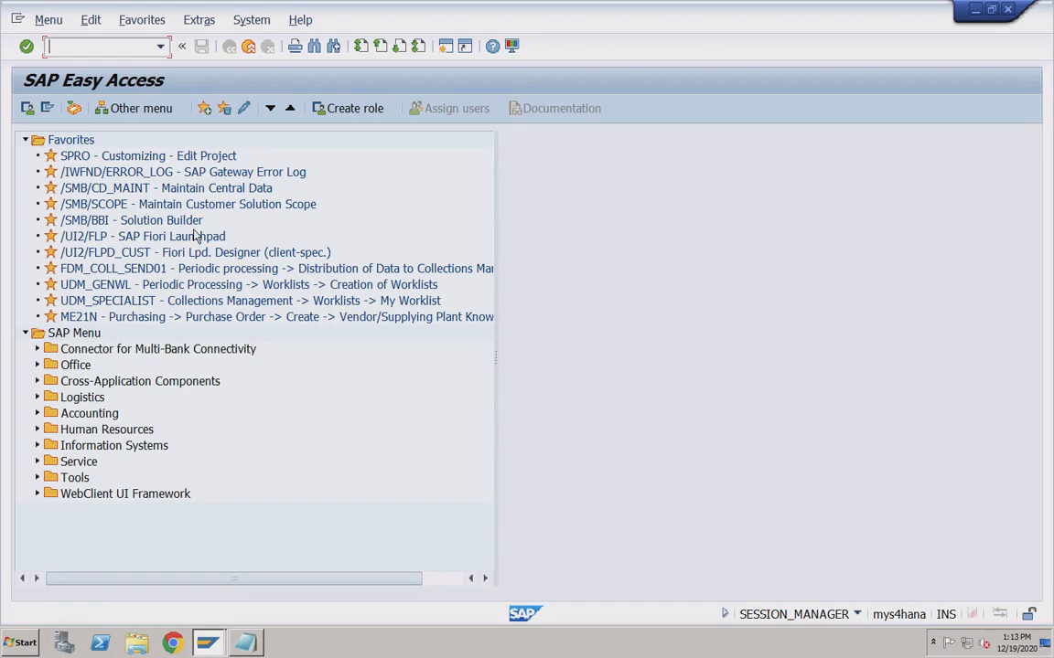
Expand Logistics > Sales and Distribution > Sales and review the Inquiry, Quotation and Order folders.
left_click(38, 398)
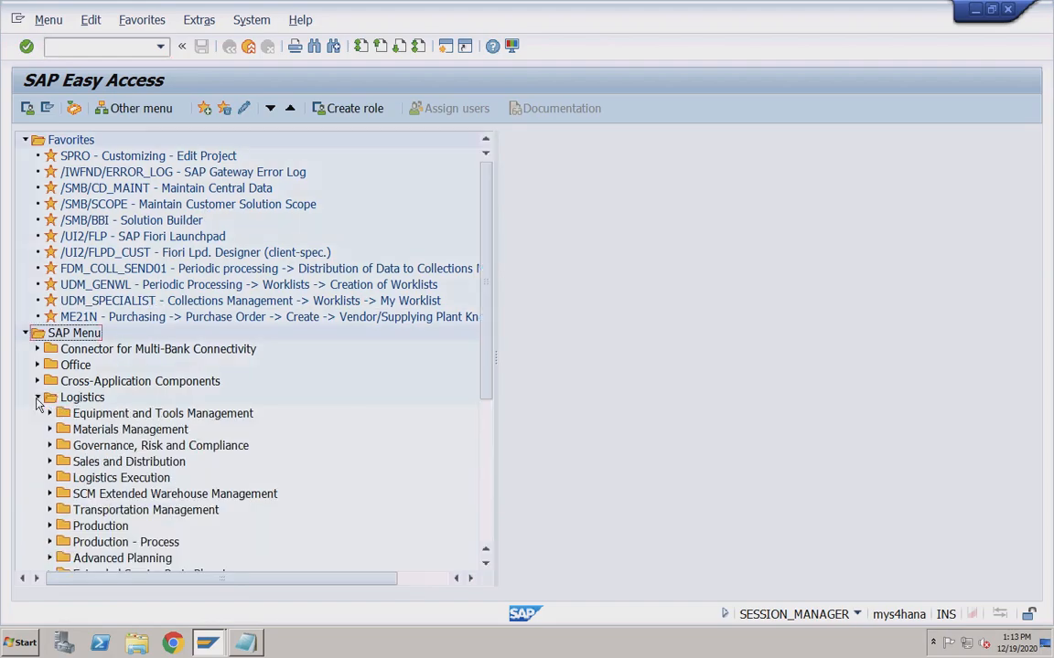
left_click(49, 462)
scroll(96, 392, "down", 3)
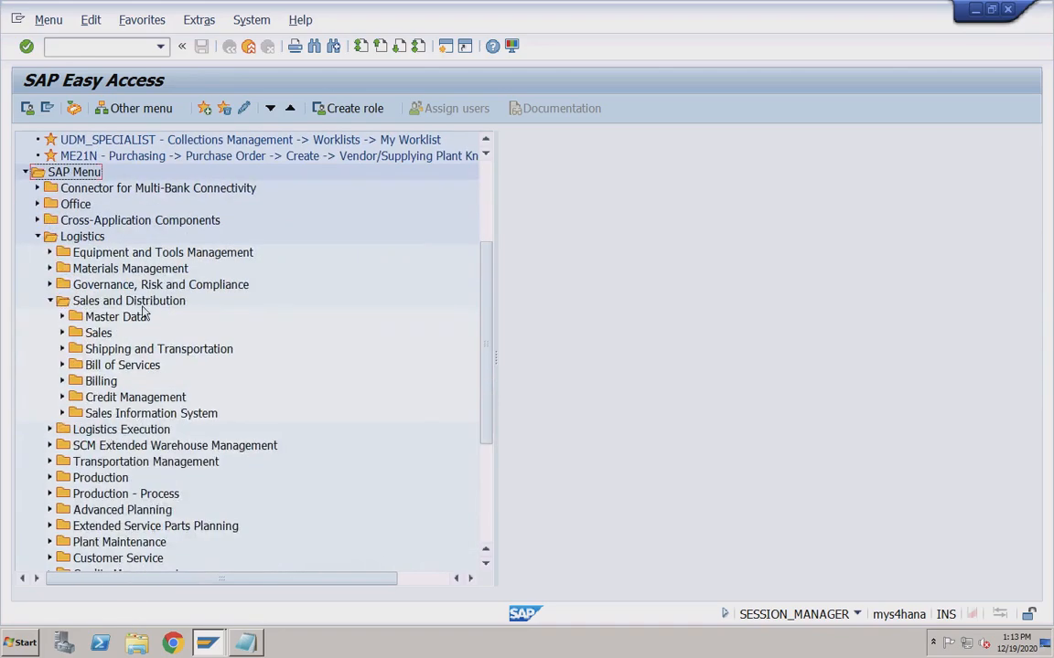
left_click(62, 333)
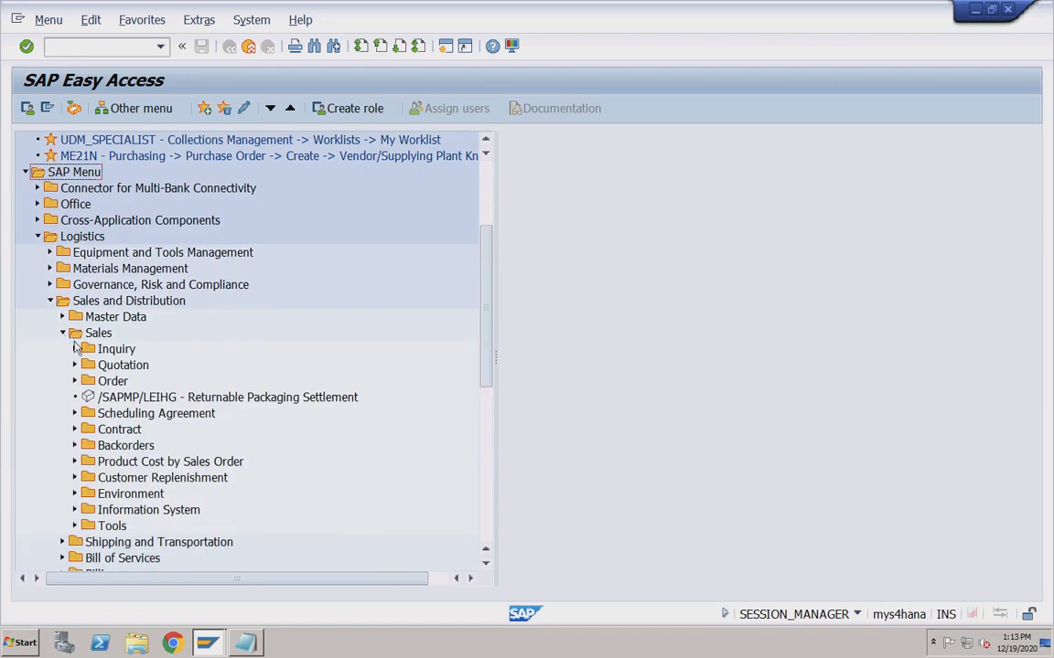
left_click(114, 355)
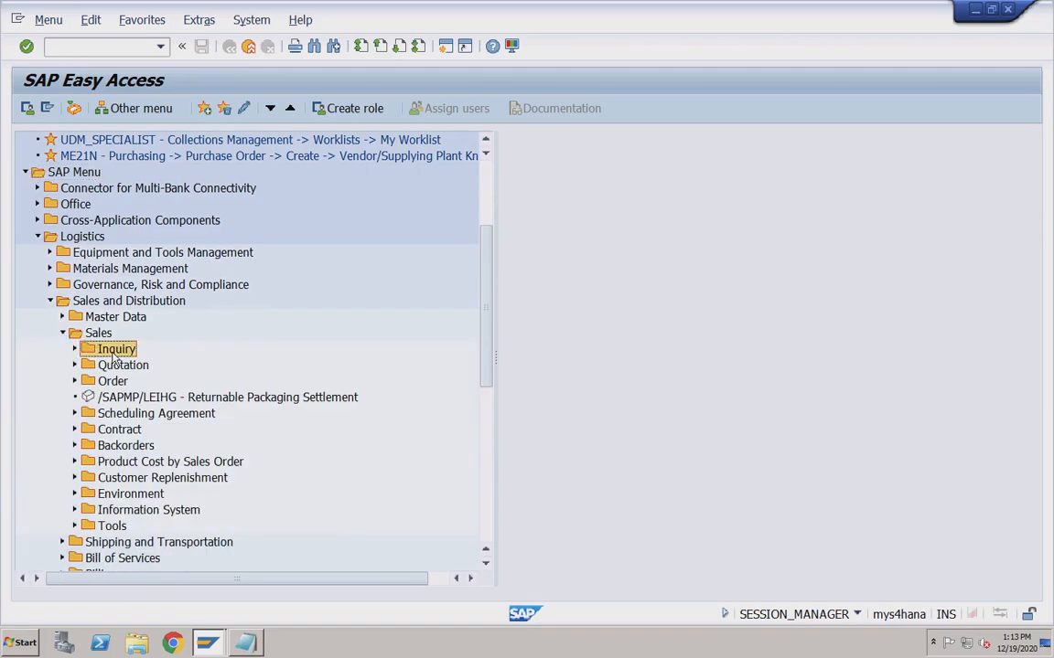
left_click(117, 367)
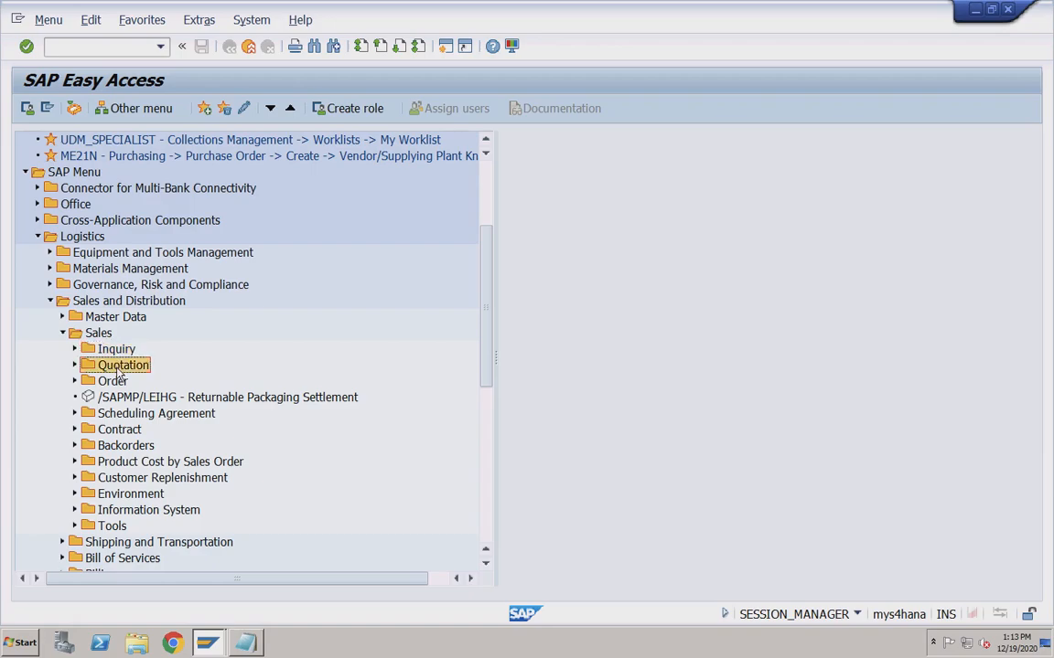
left_click(114, 382)
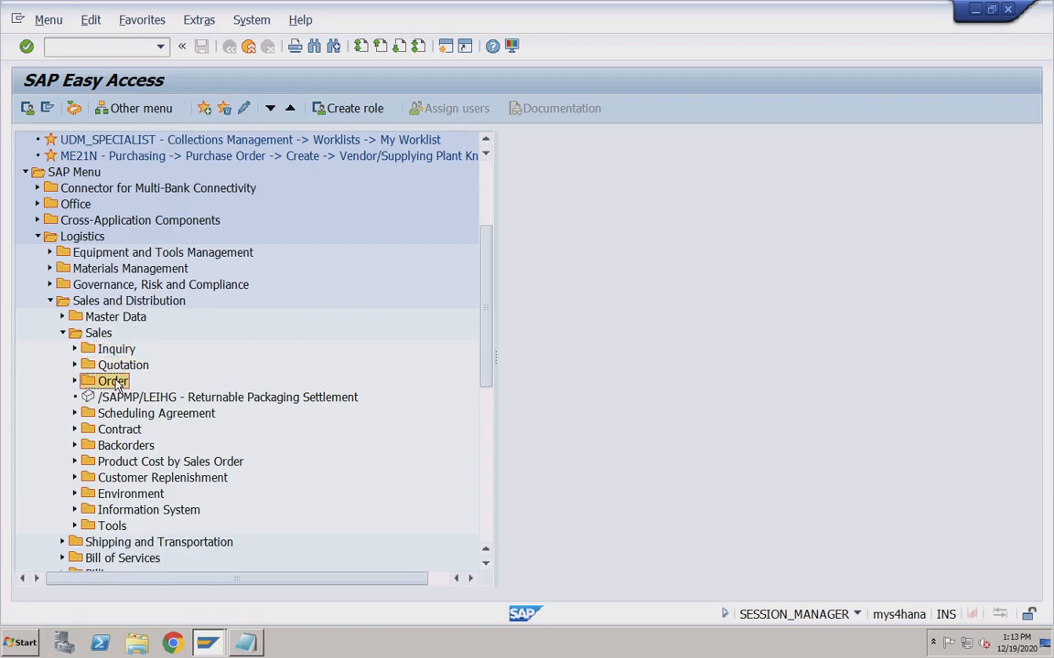
Expand the Contract folder and launch VA41 - Create.
left_click(115, 414)
left_click(116, 431)
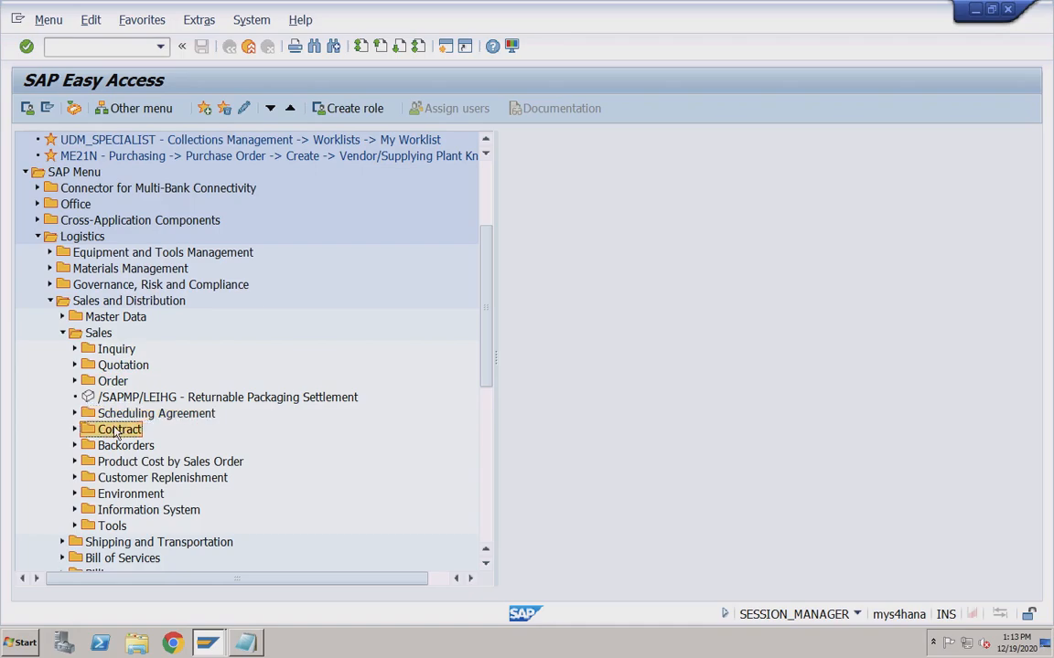
key("Up")
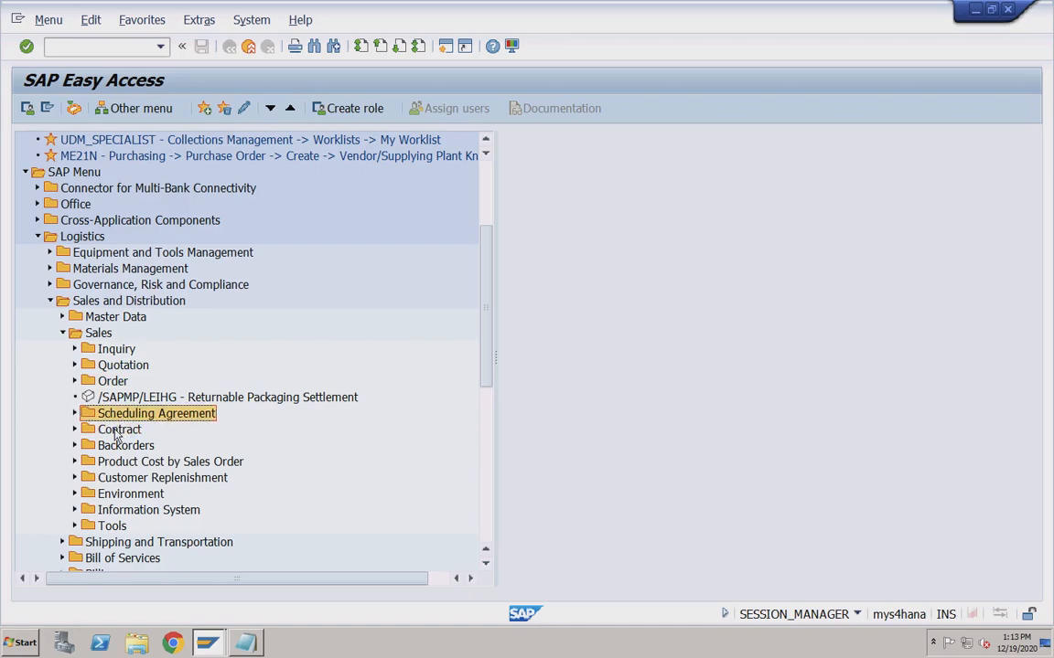
left_click(115, 430)
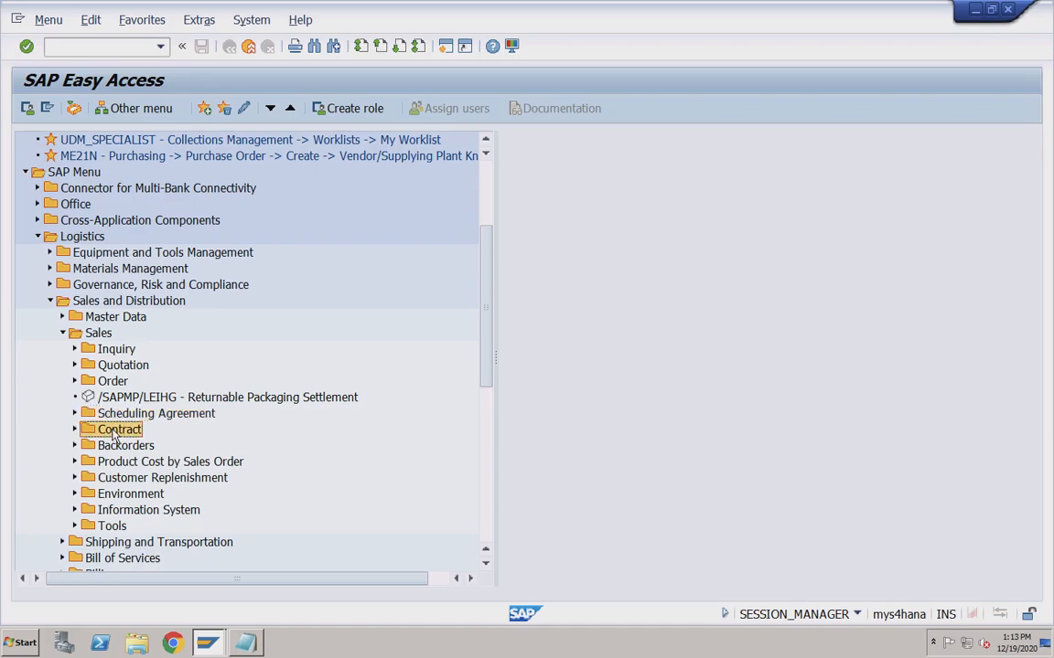
left_click(76, 430)
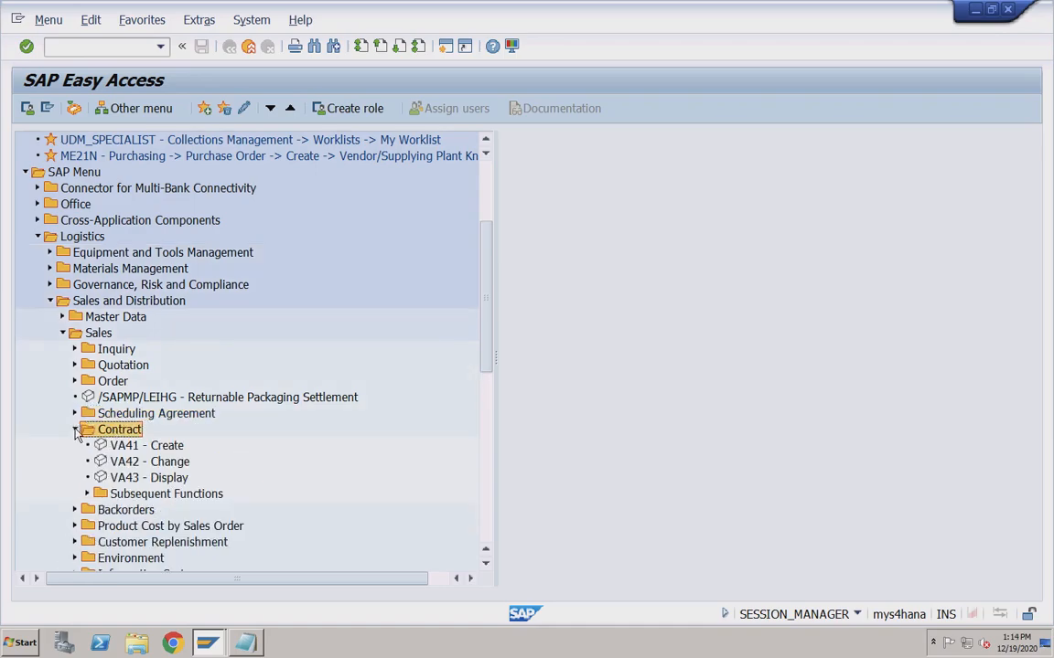
left_click(130, 450)
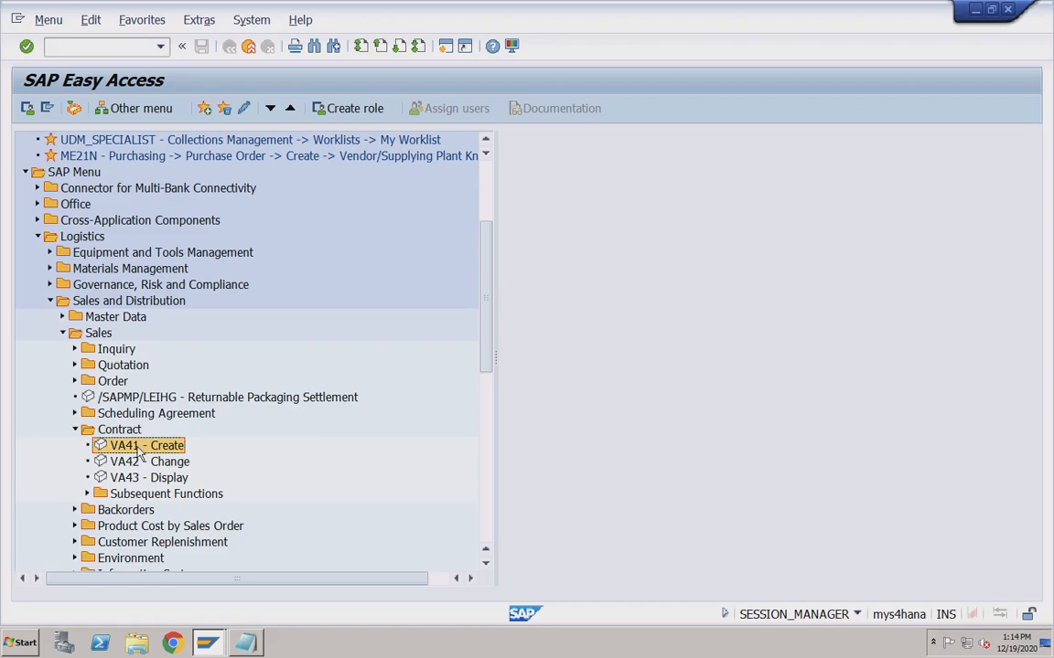
double_click(134, 450)
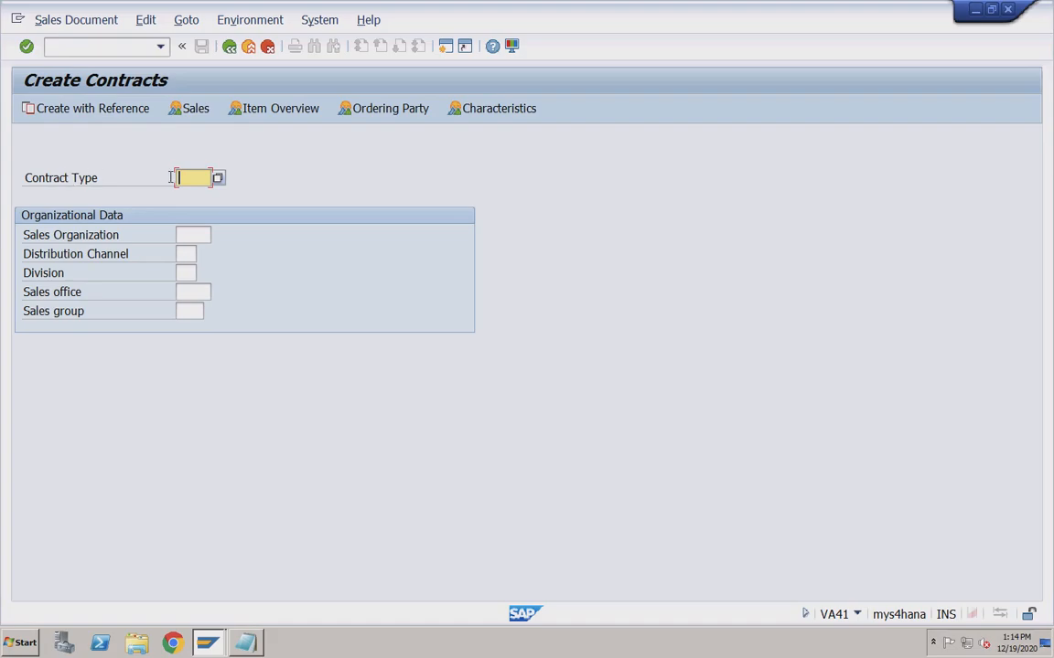
Set the contract type to CQ (Quantity Contract) from the value list.
left_click(218, 178)
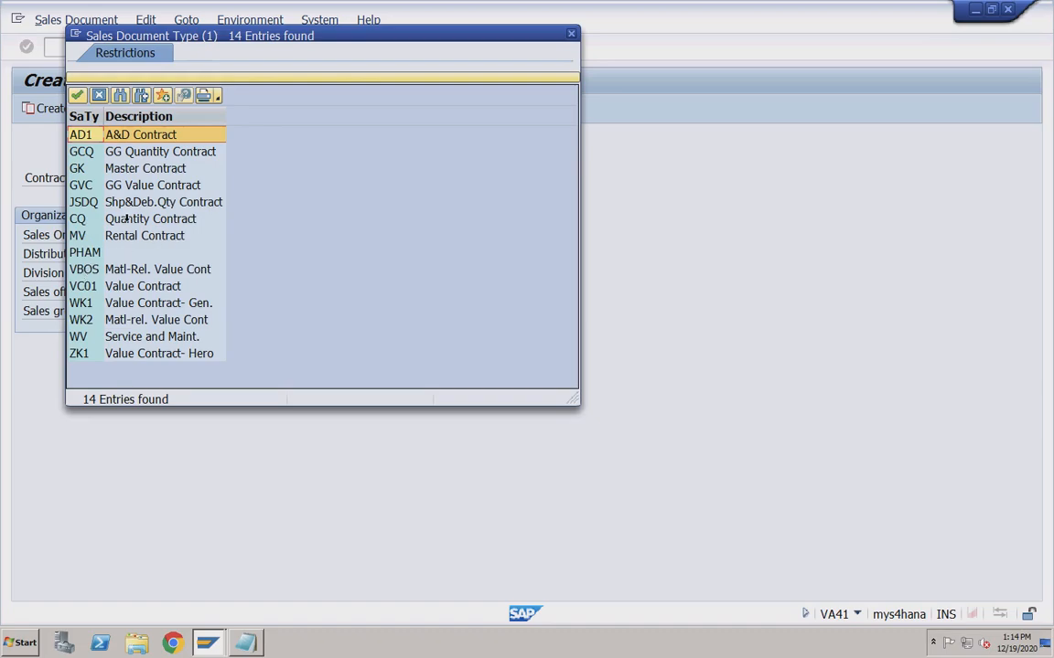
left_click(90, 220)
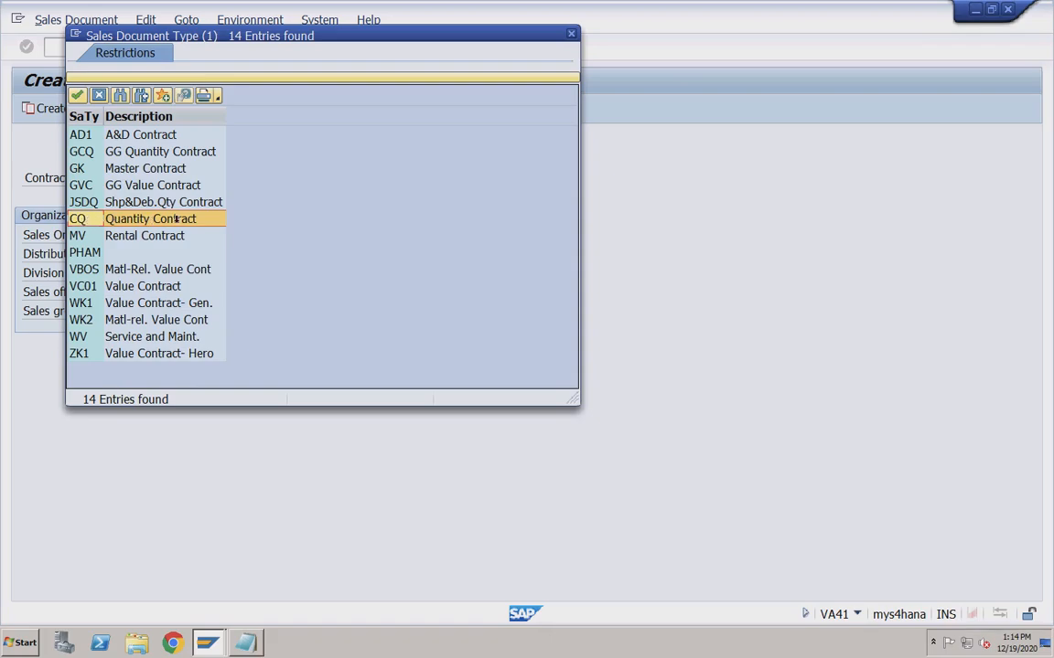
double_click(82, 219)
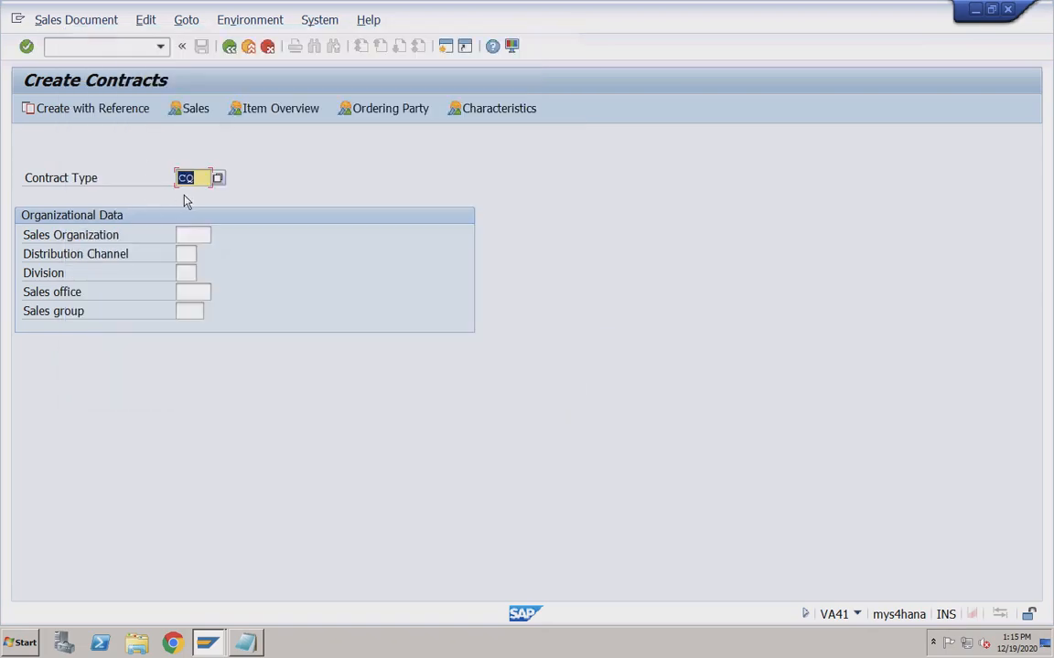
Enter sales organization RECH, distribution channel 02 and division R1, then continue to the overview.
left_click(179, 235)
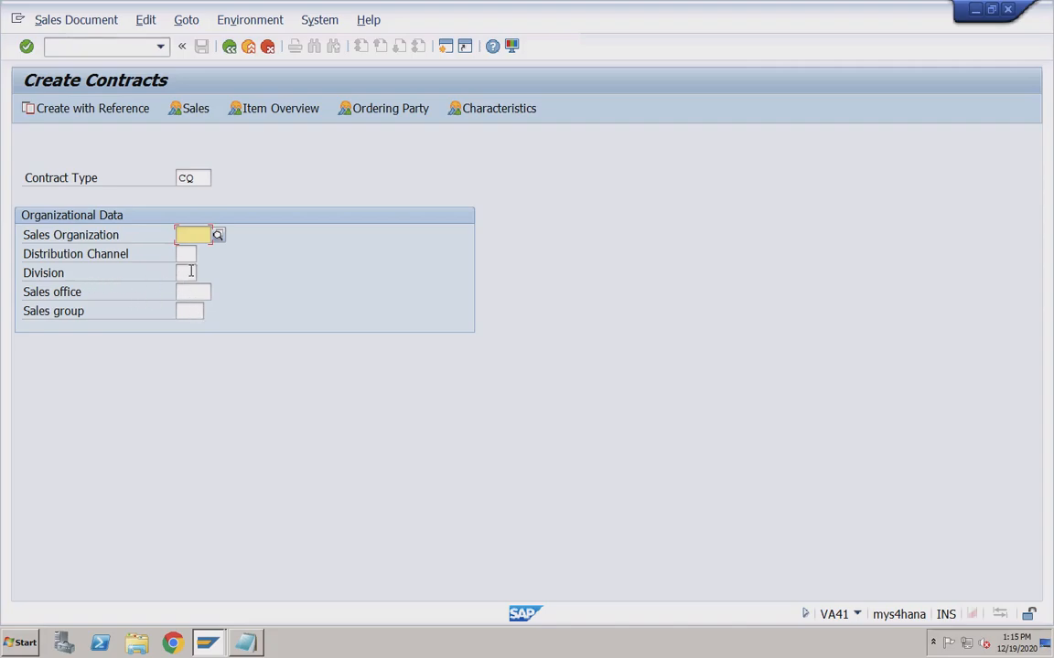
left_click(194, 238)
left_click(195, 253)
left_click(188, 254)
left_click(188, 254)
left_click(189, 272)
left_click(187, 273)
left_click(186, 290)
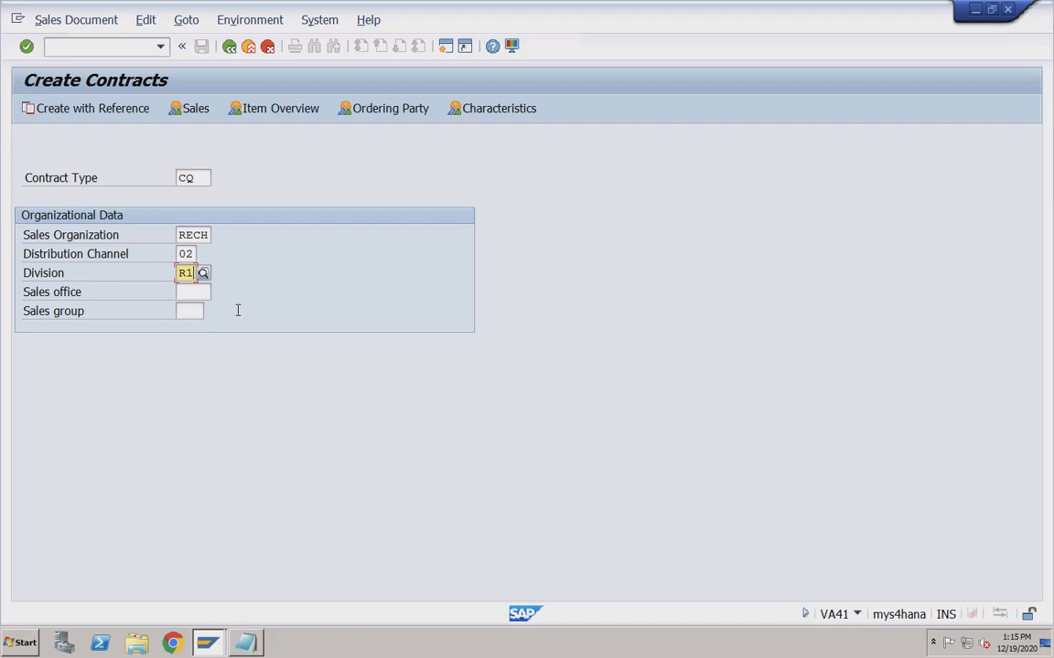
key("Return")
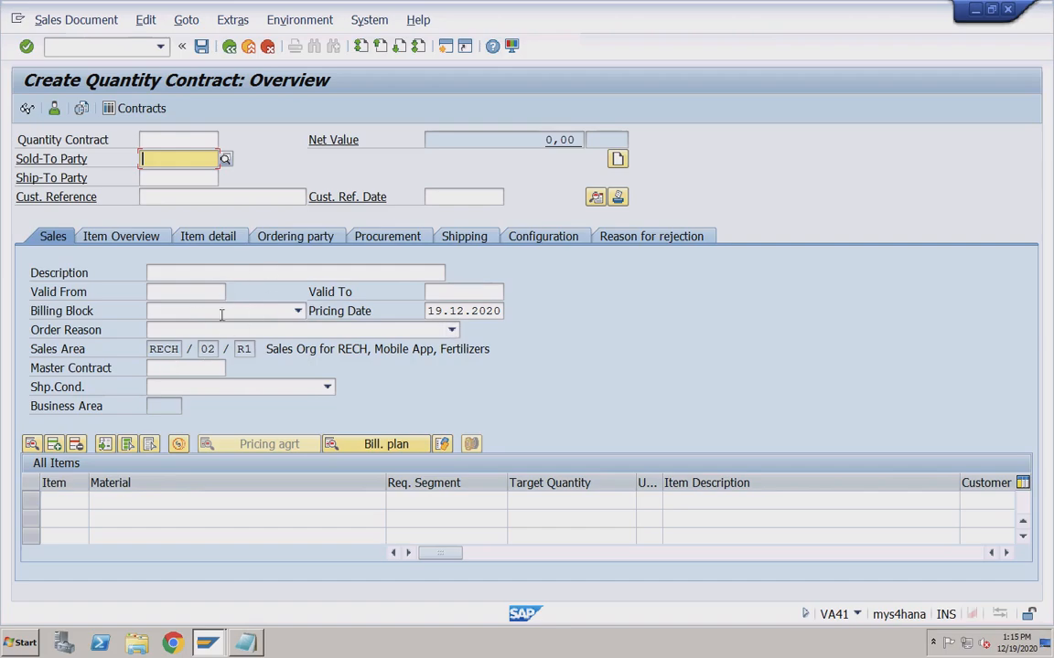
Fill in the sold-to customer, customer reference 'Test' and reference date 13.09.2020.
left_click(168, 158)
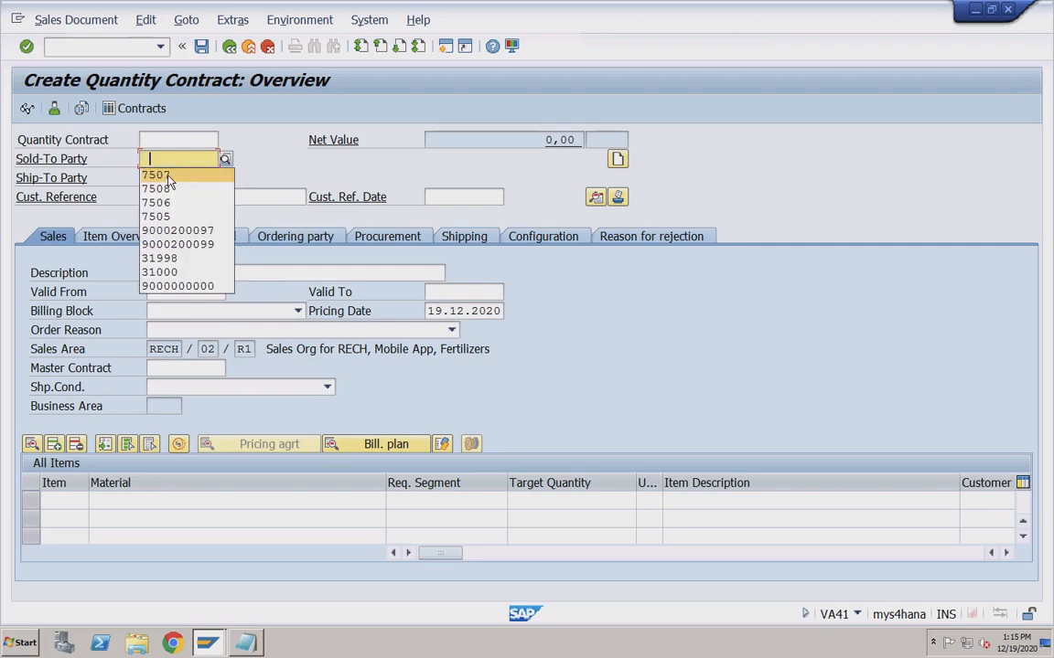
left_click(174, 244)
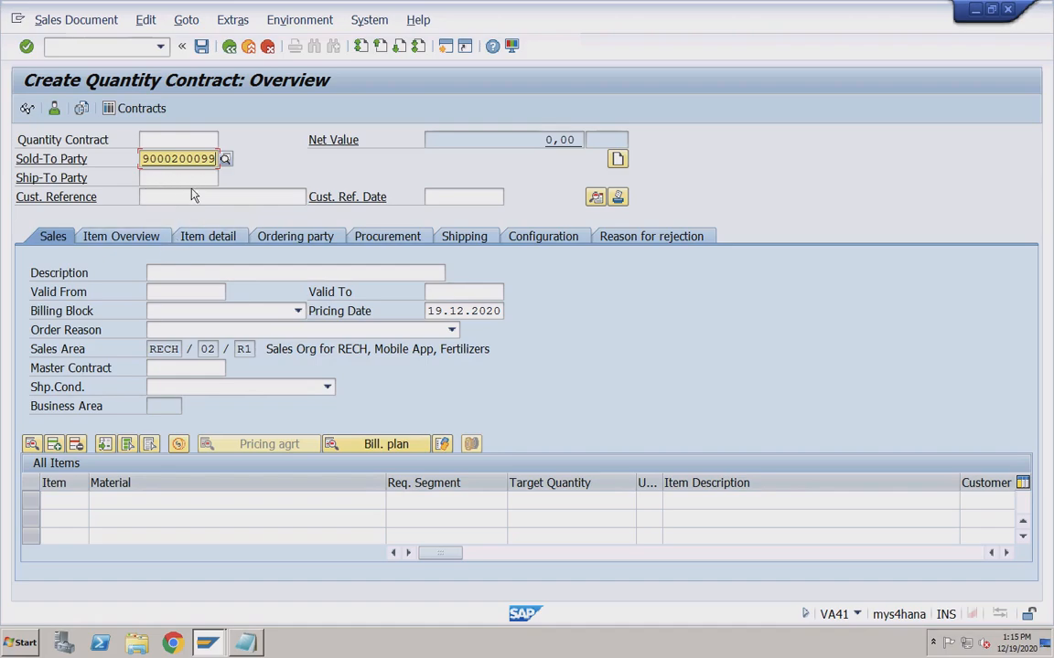
left_click(184, 198)
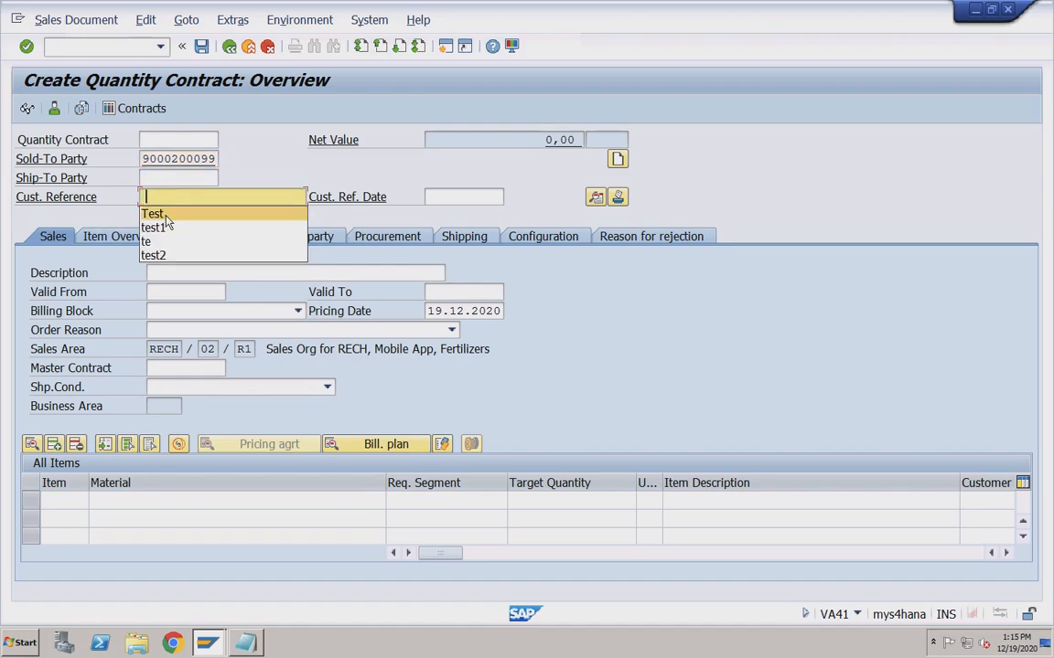
left_click(165, 216)
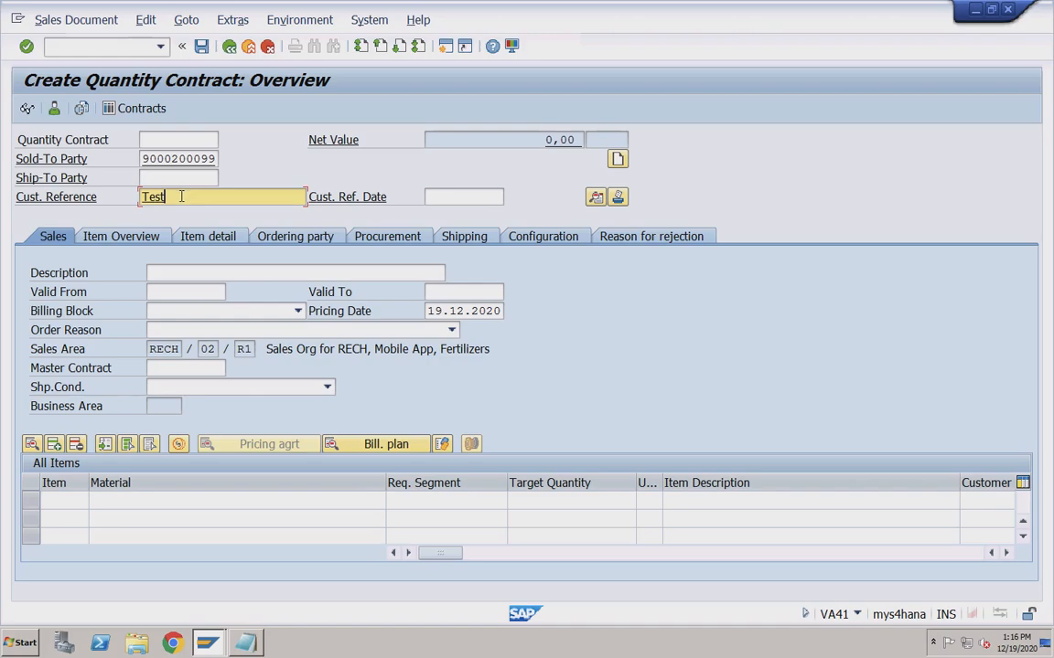
left_click(432, 198)
left_click(446, 212)
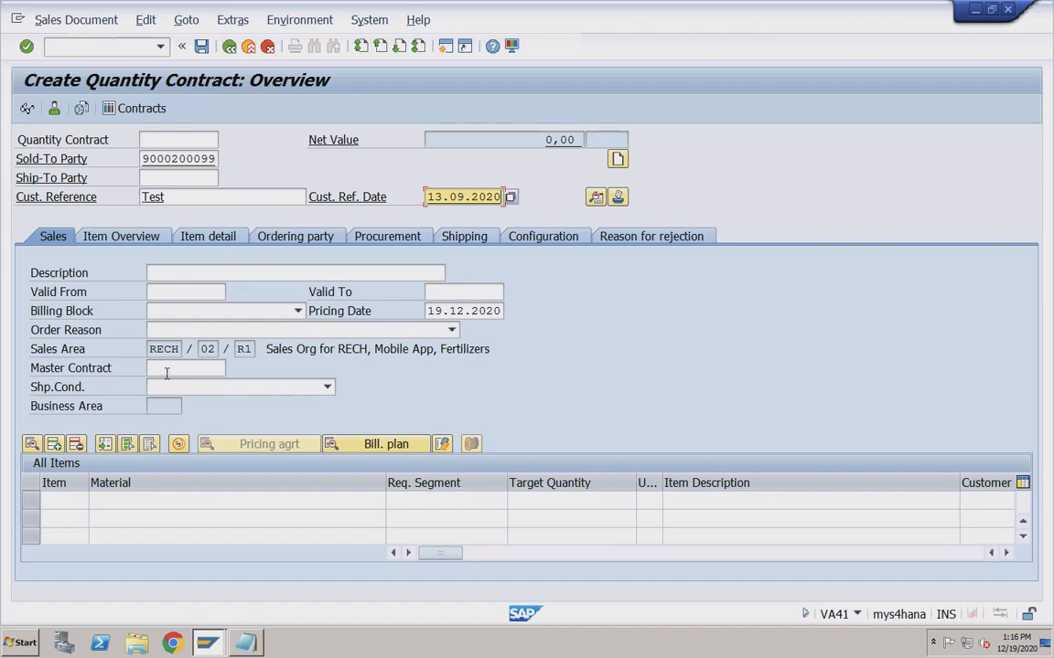
Set the contract validity from 01.10.2020 to 31.12.2020.
left_click(165, 292)
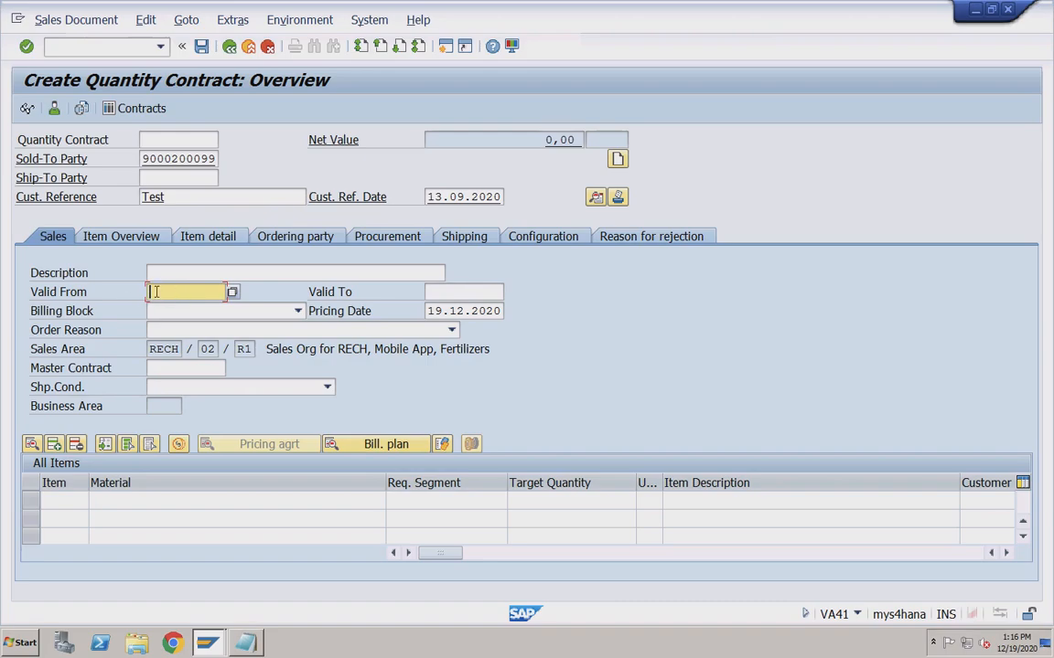
left_click(467, 292)
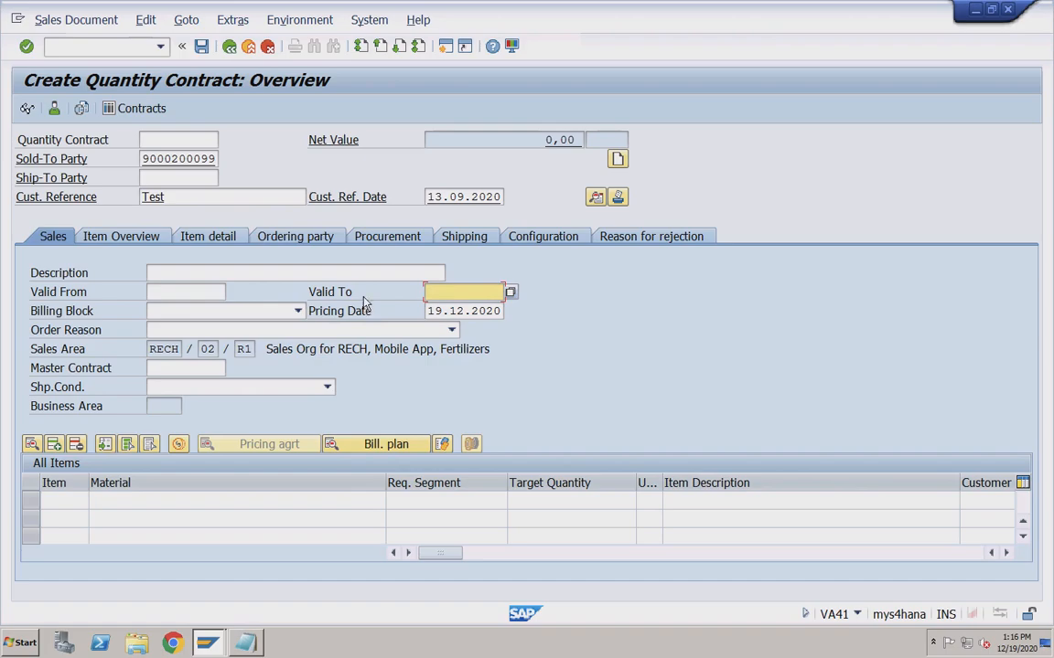
left_click(207, 293)
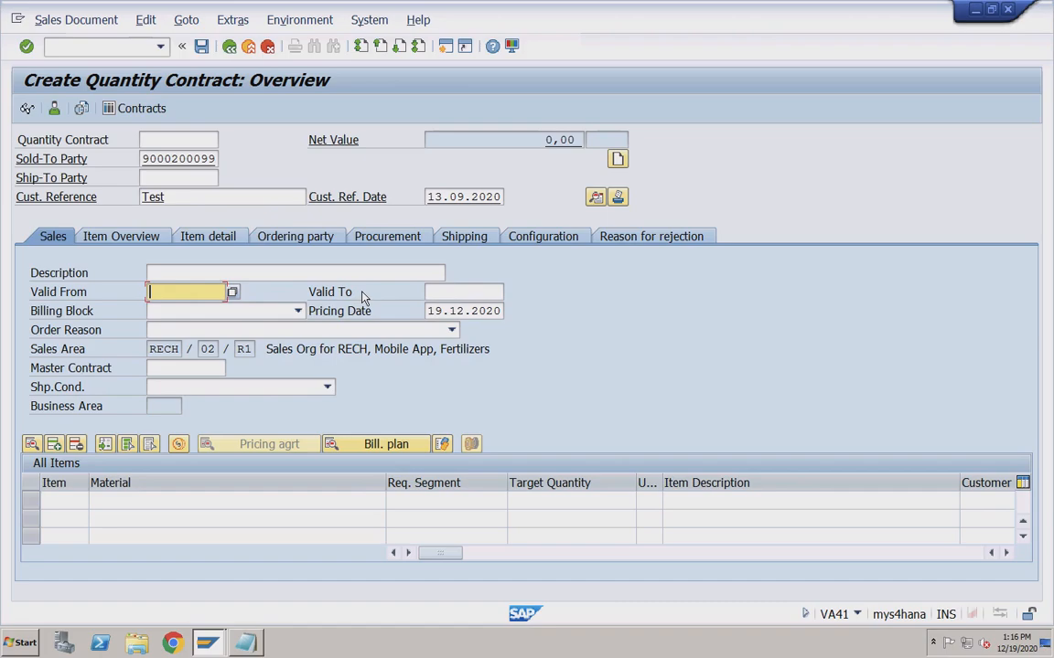
type("01102020")
key("Tab")
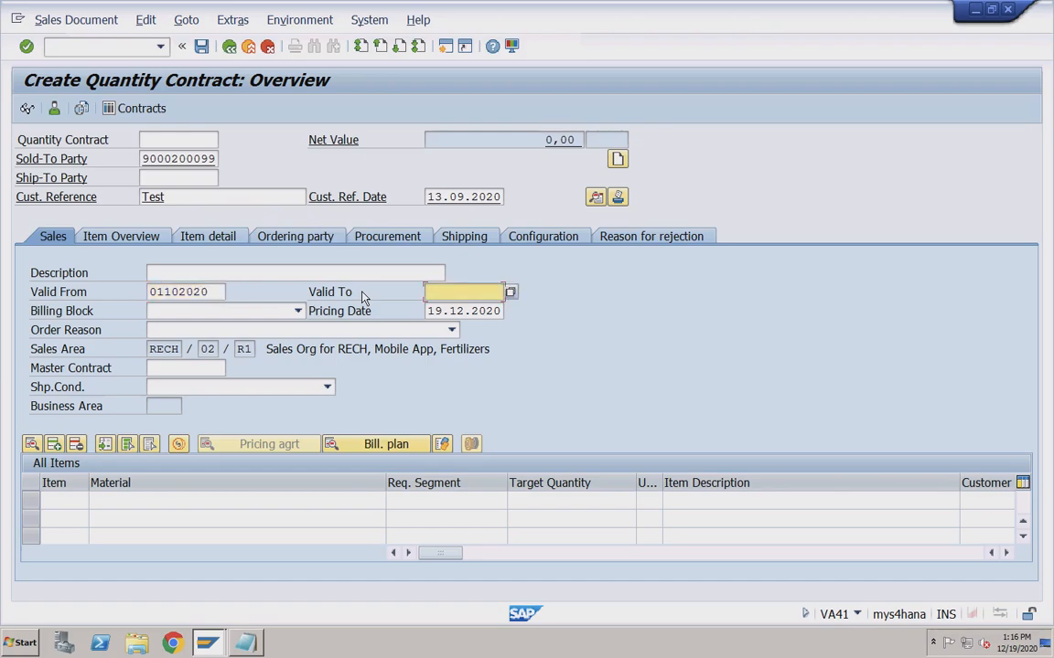
type("31122020")
left_click(181, 292)
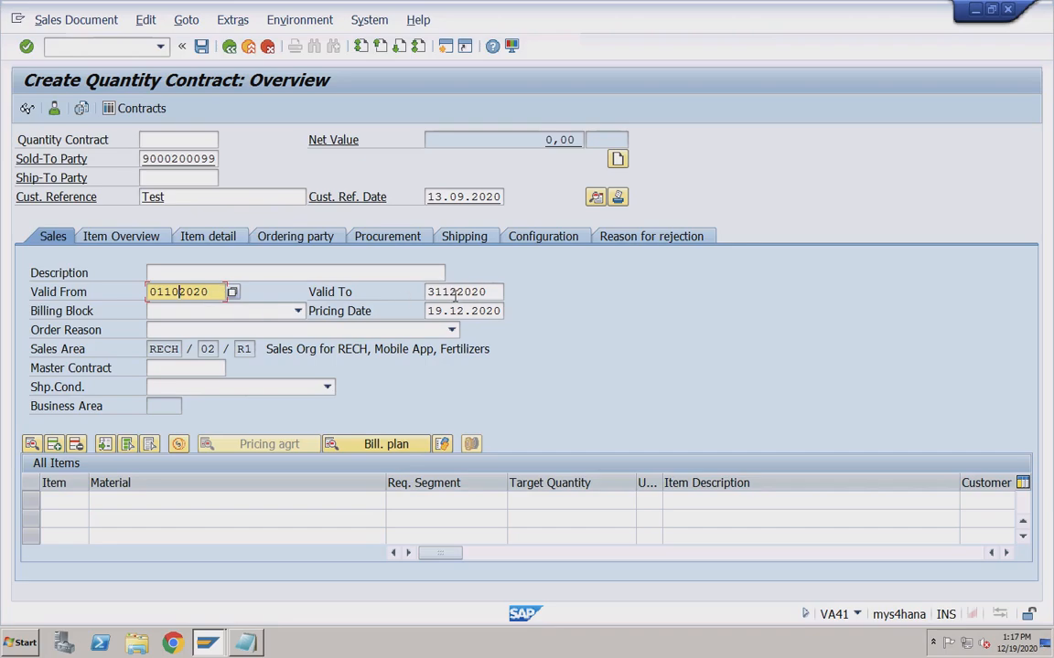
left_click(150, 503)
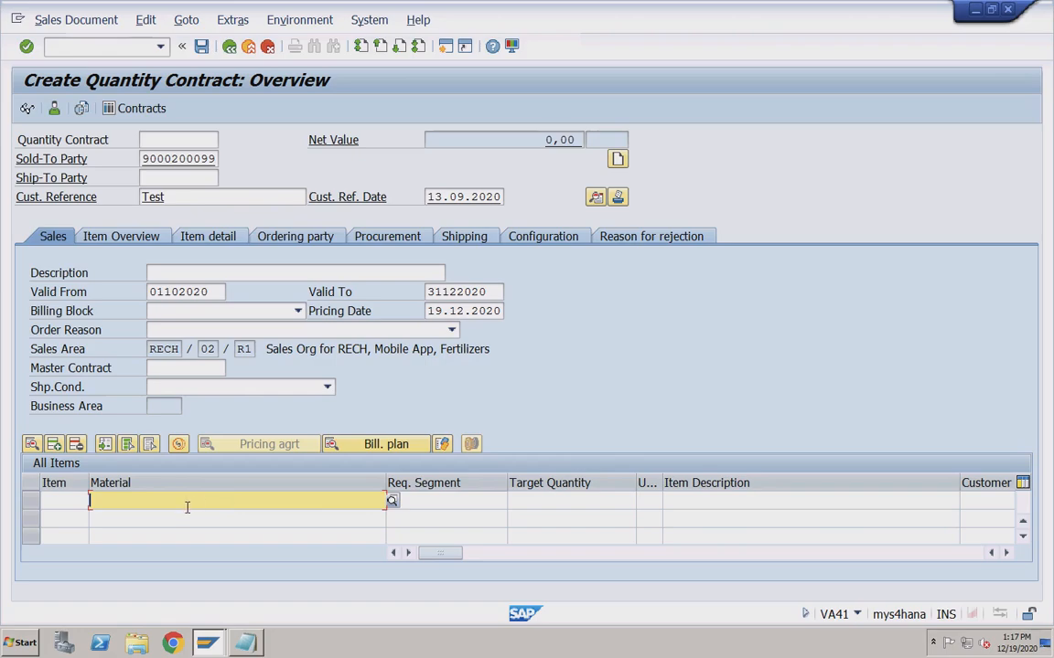
Add item material TRADING_GOODS2 with target quantity 120.
left_click(571, 502)
left_click(274, 503)
left_click(271, 501)
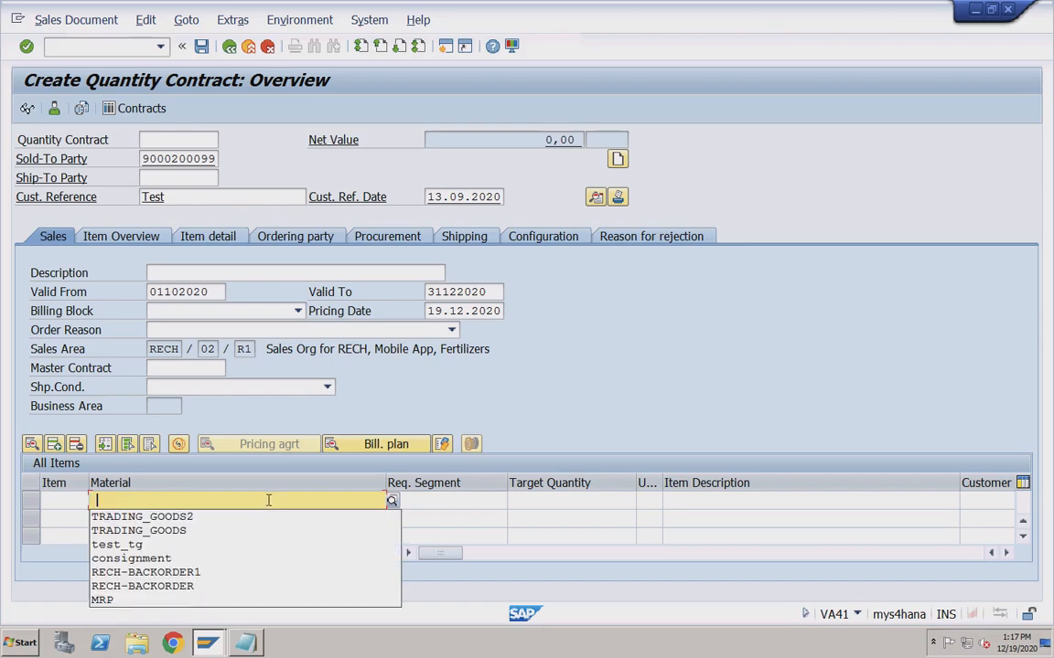
left_click(202, 521)
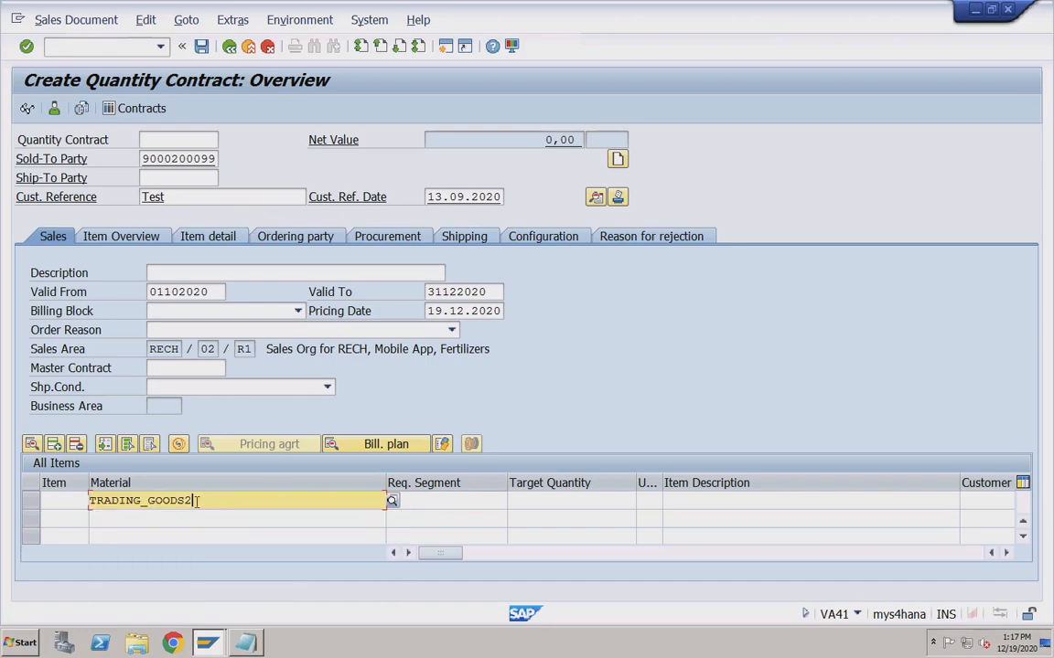
left_click(538, 500)
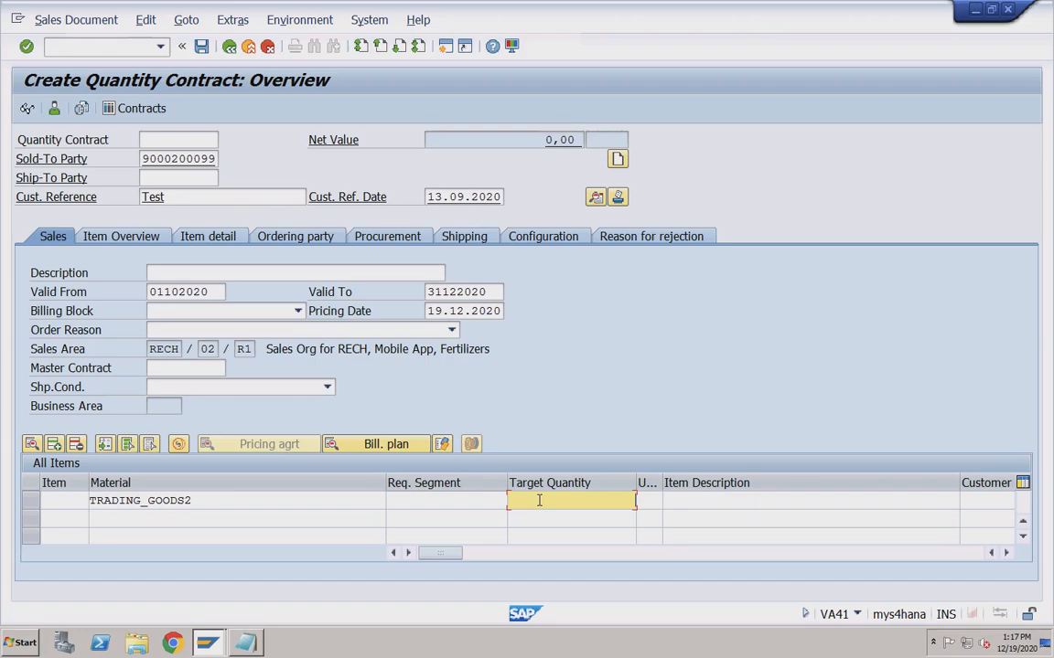
type("120")
left_click(578, 500)
key("shift+Right")
key("shift+Right")
key("shift+Right")
left_click(612, 501)
Set the item's plant to RC01.
left_click(297, 497)
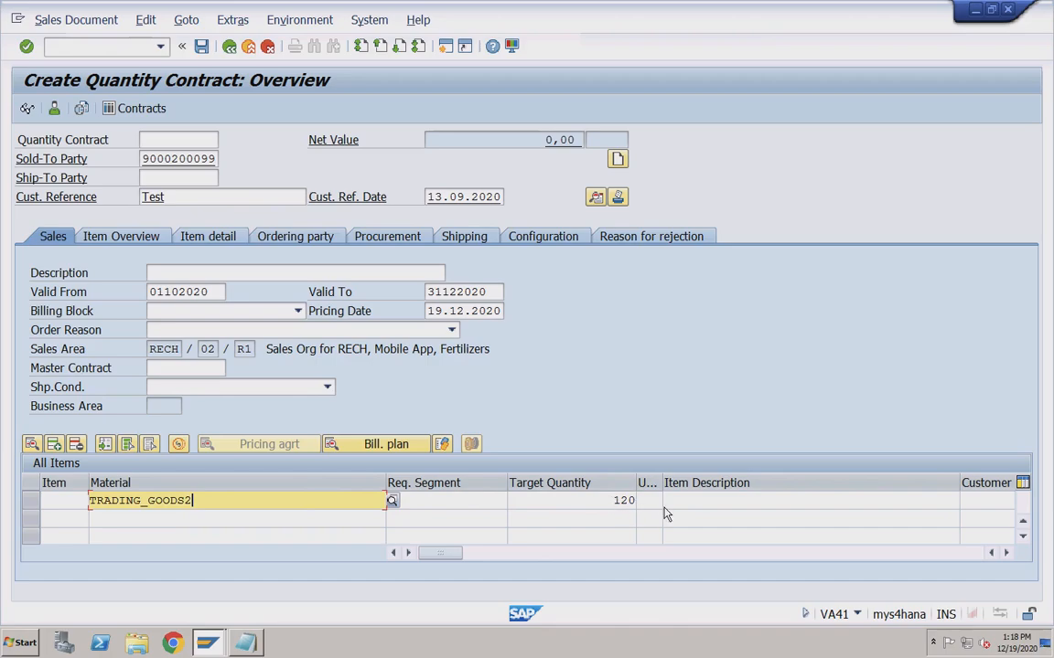
key("Tab")
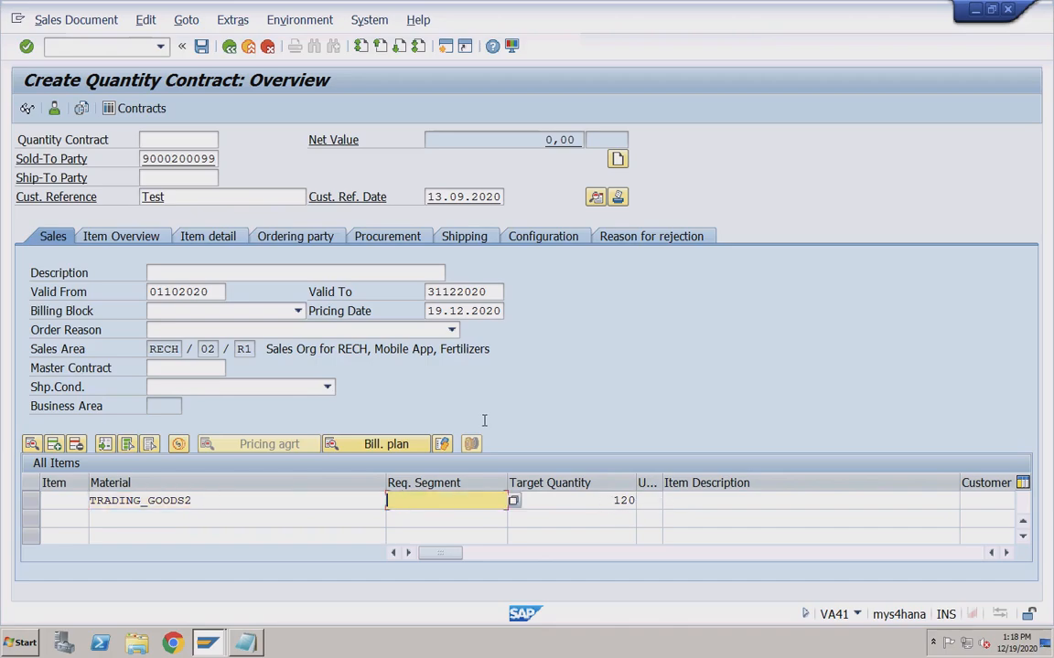
key("Tab")
key("Tab")
key("Tab")
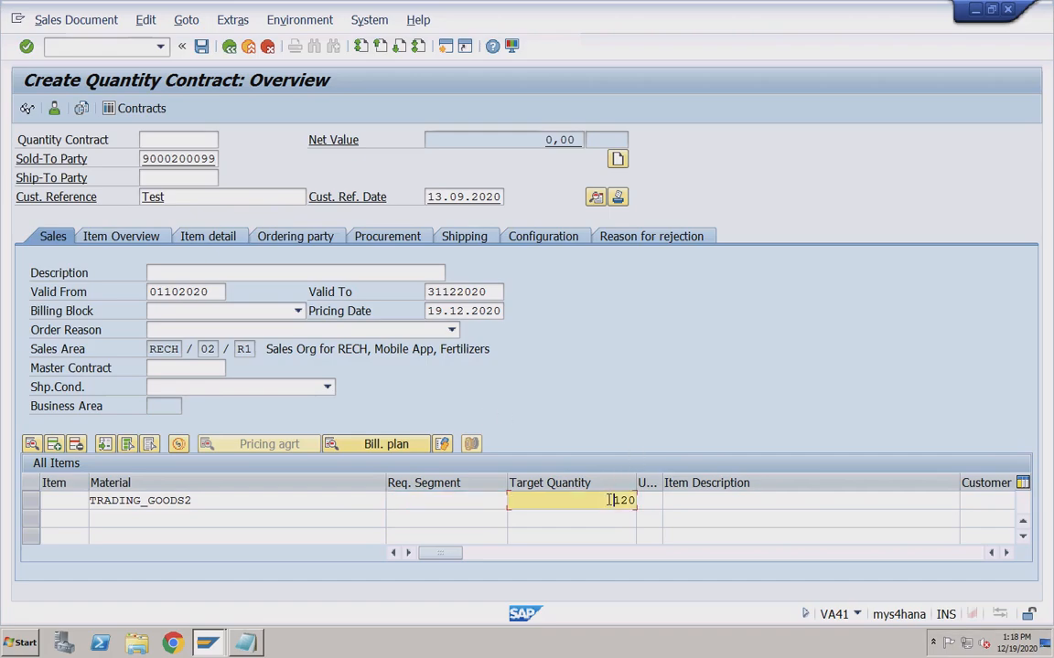
key("Tab")
key("Tab")
key("Tab")
key("Tab")
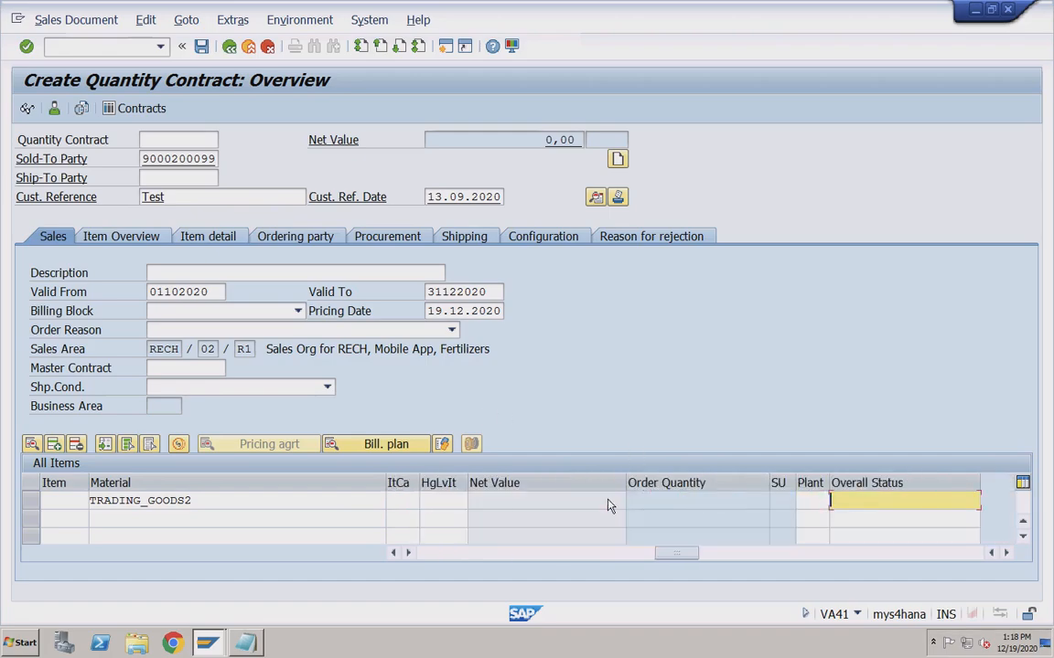
left_click(805, 502)
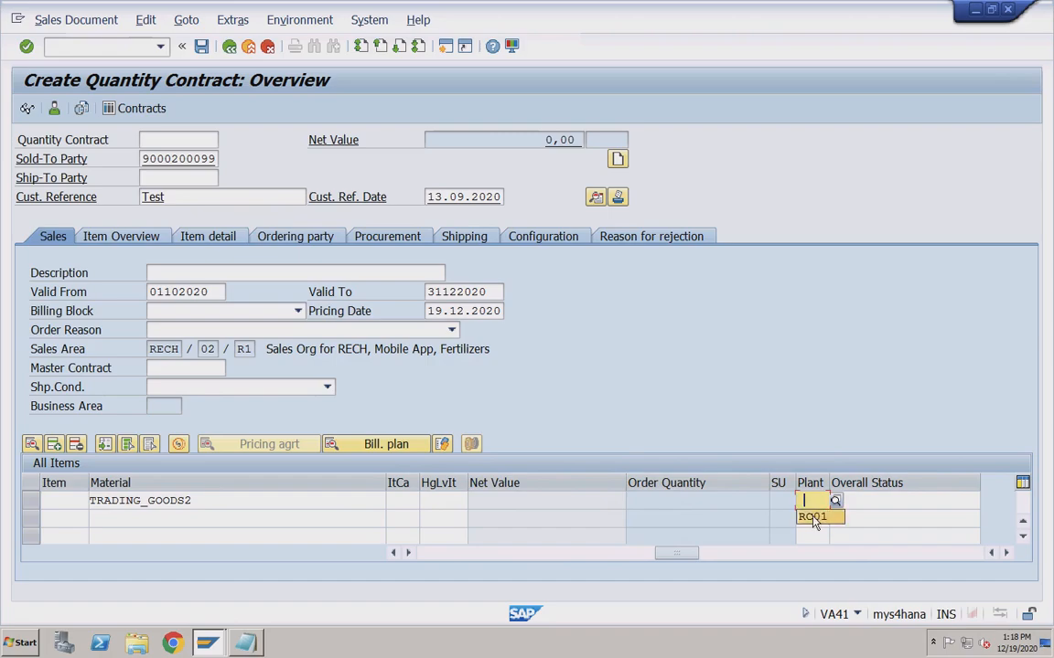
left_click(814, 517)
left_click(517, 553)
left_click_drag(475, 554, 459, 554)
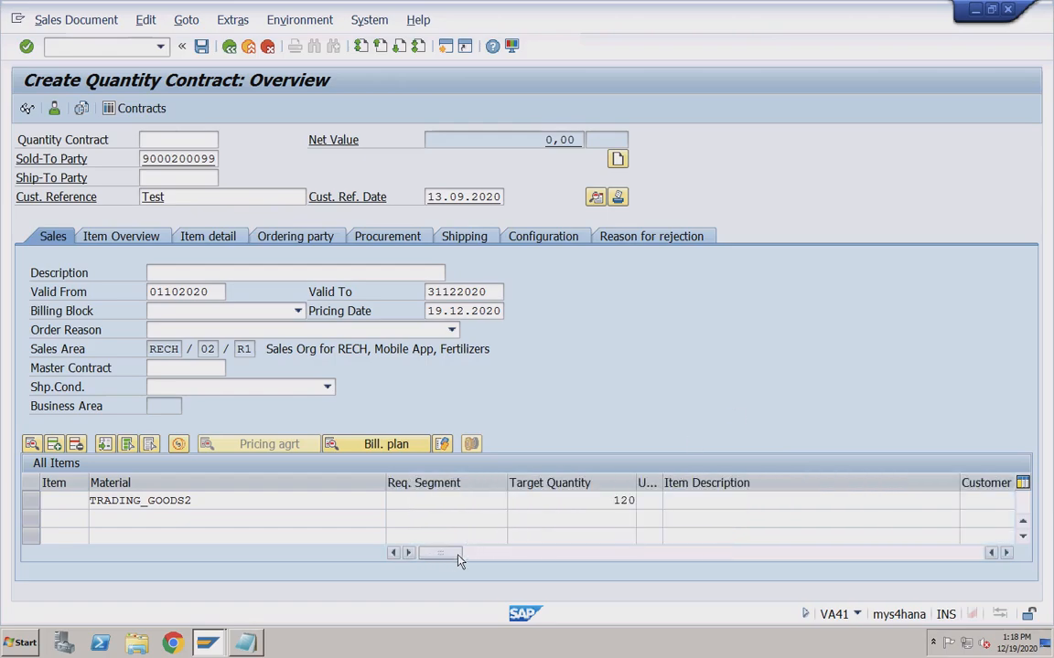
left_click(587, 501)
key("Tab")
key("Tab")
key("Tab")
key("Tab")
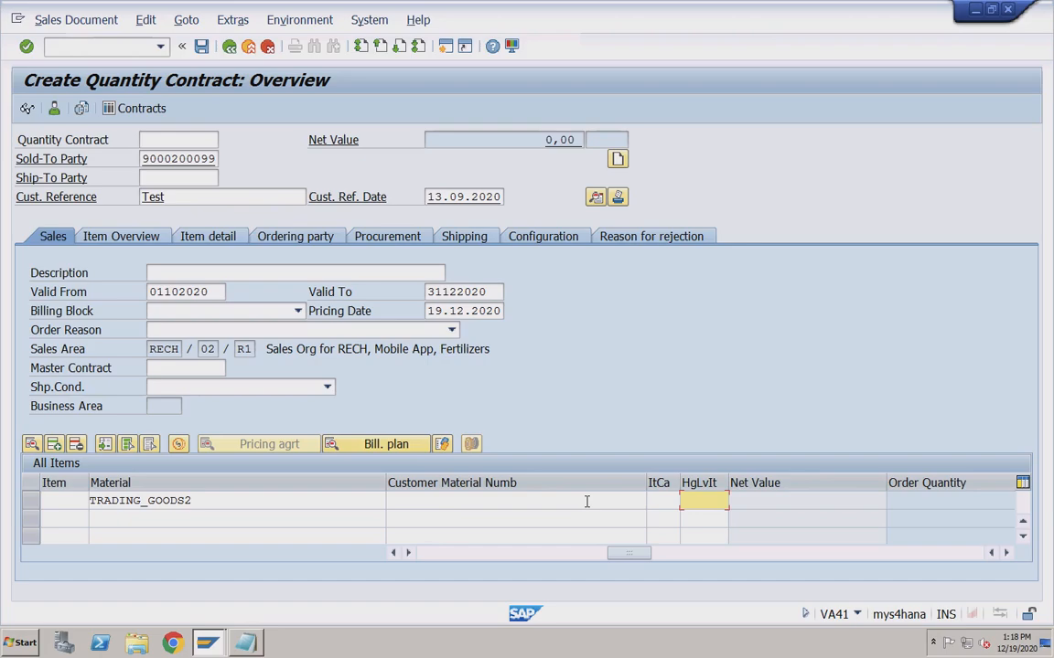
key("Tab")
key("Tab")
key("Tab")
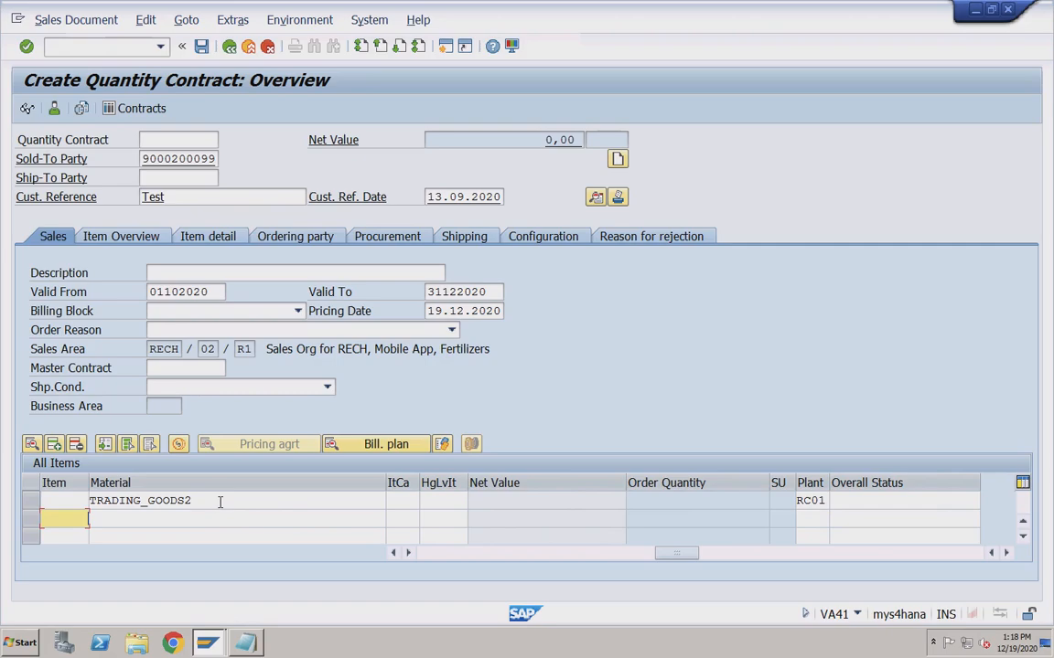
Run the incompletion log, change the reference date to 19.12.2020, and open the Incoterms header data.
left_click(142, 23)
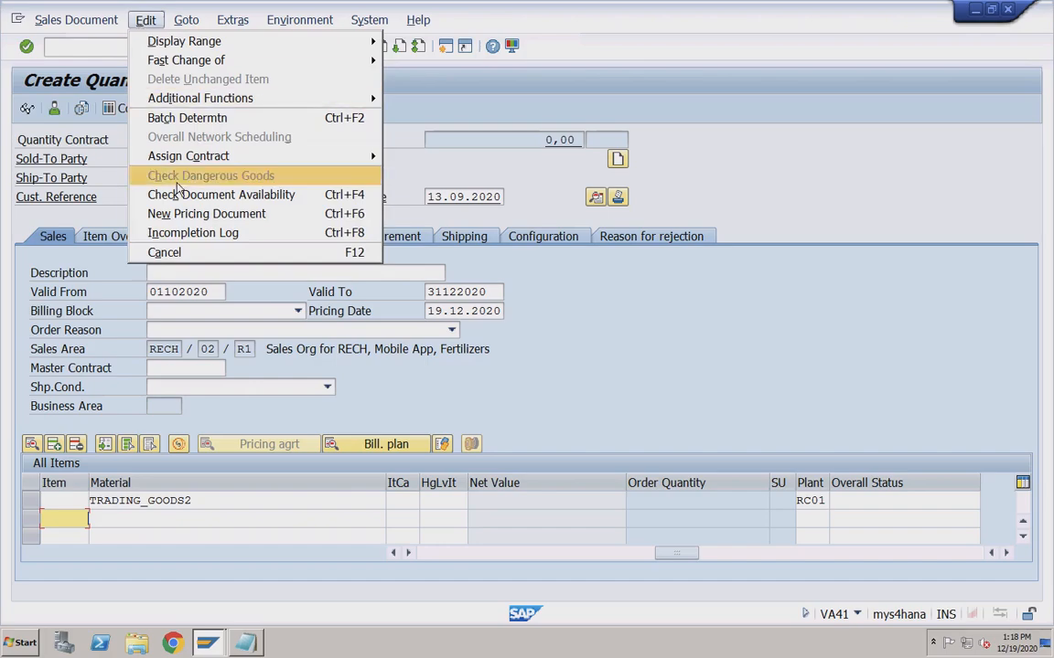
left_click(300, 231)
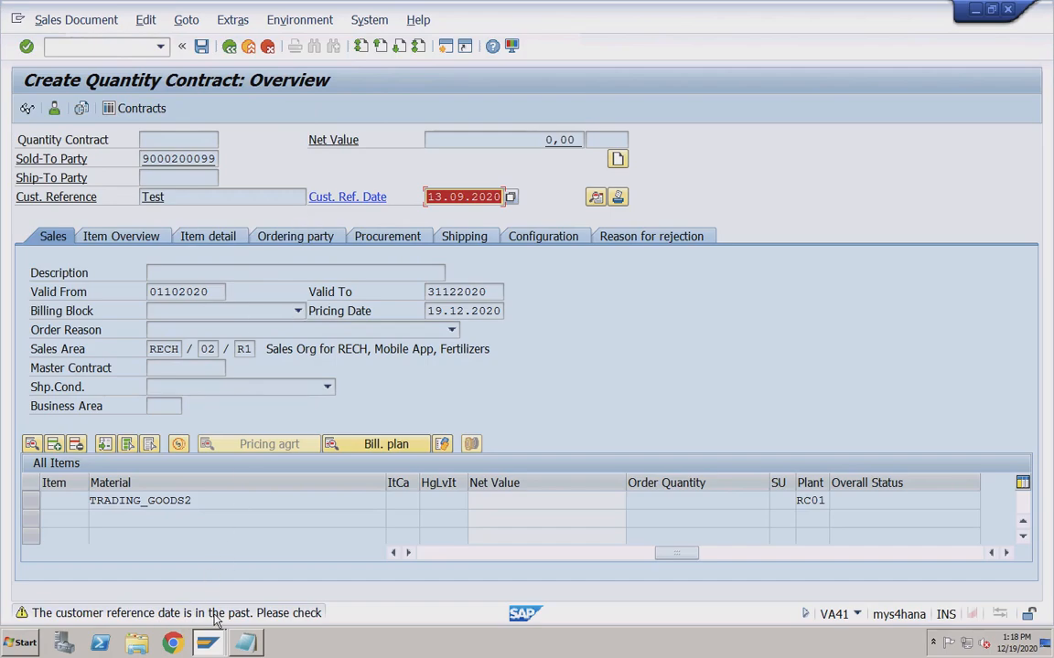
left_click(459, 197)
key("Left")
key("Left")
key("shift+Right")
type("9")
key("shift+Right")
key("shift+Right")
type("12")
key("Return")
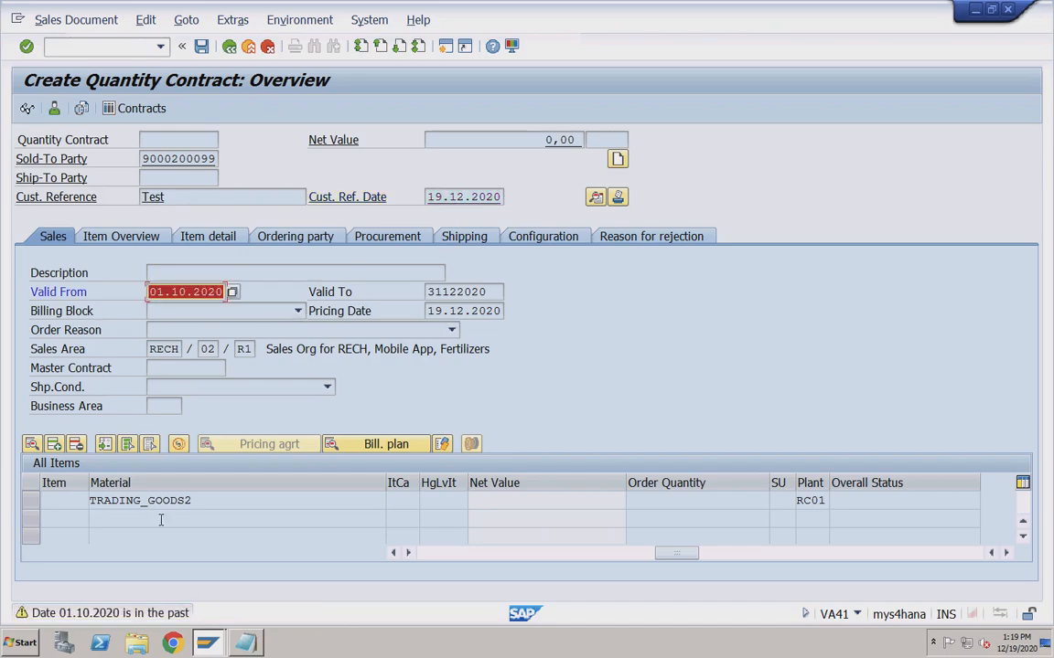
left_click(179, 367)
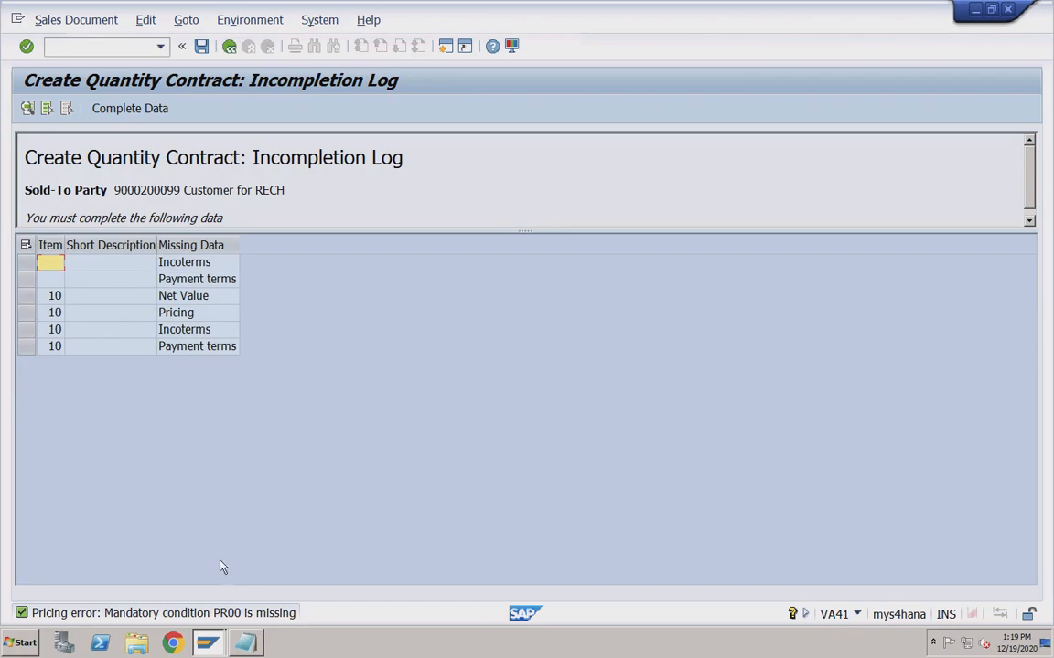
left_click_drag(252, 157, 415, 159)
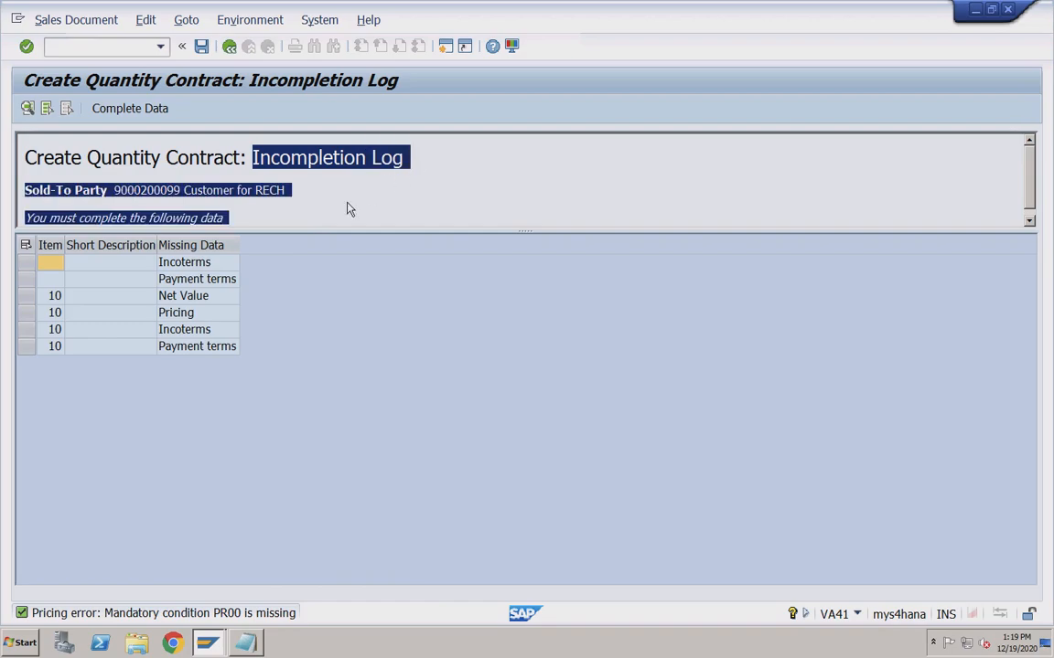
double_click(213, 263)
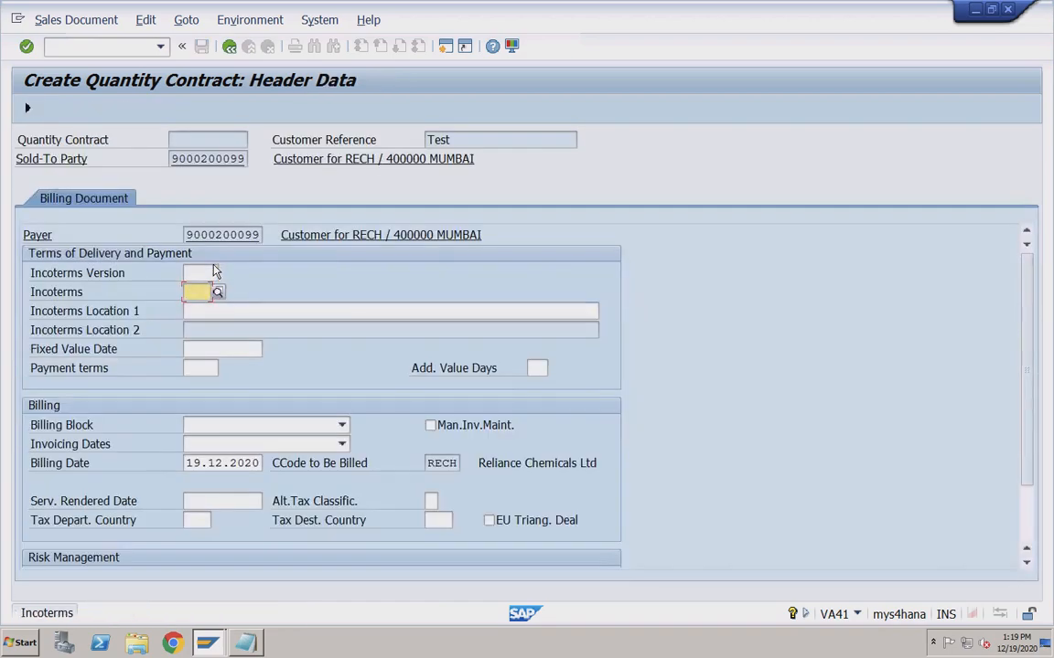
Set the header Incoterms to CFR with location 'test' and acknowledge the freight redetermination notice.
type("CFR")
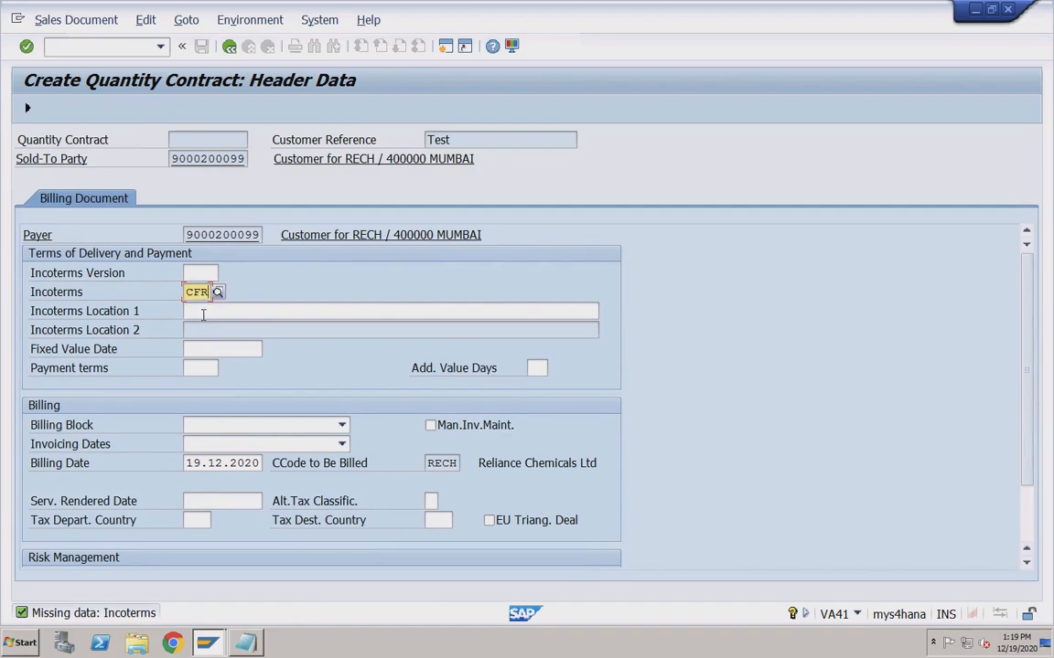
left_click(222, 311)
type("test")
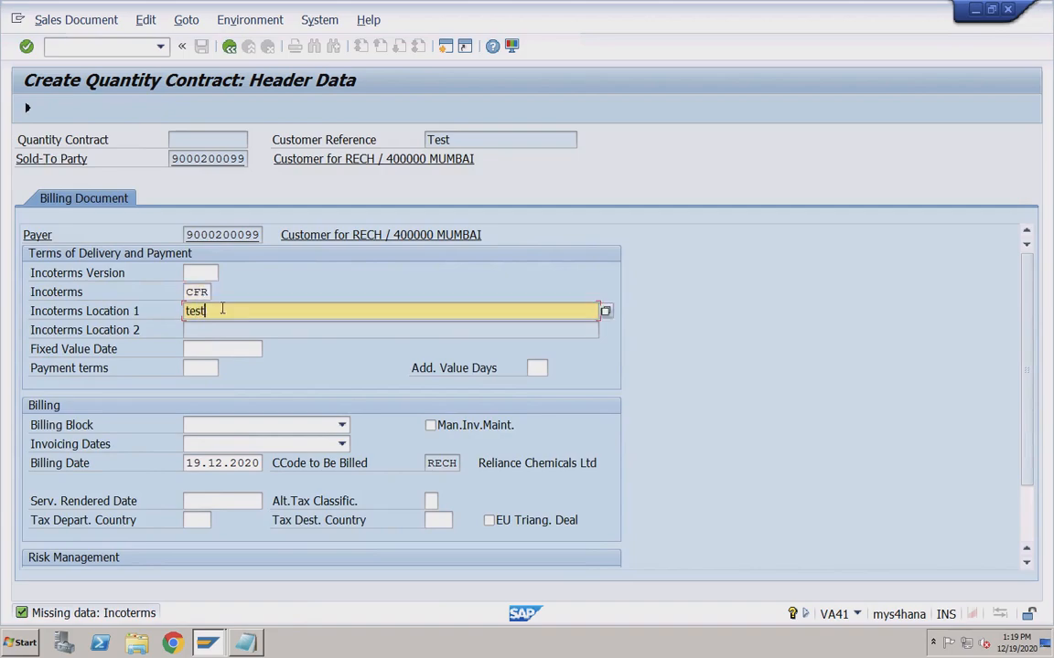
left_click(28, 110)
left_click(504, 487)
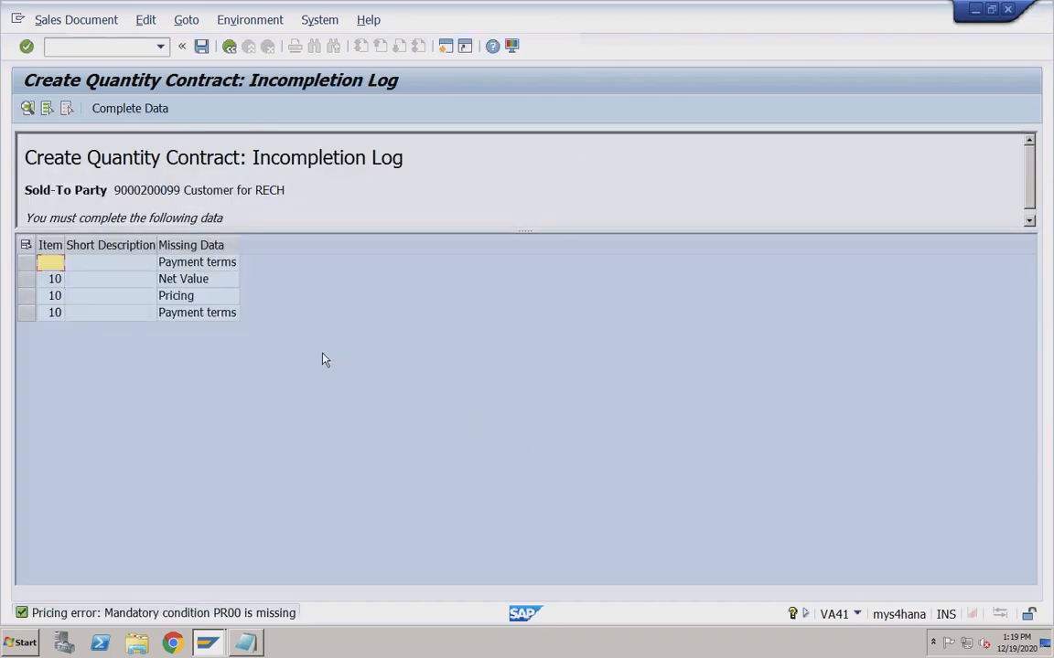
Set the contract's missing header payment terms to 0002 from the terms-of-payment list.
double_click(197, 263)
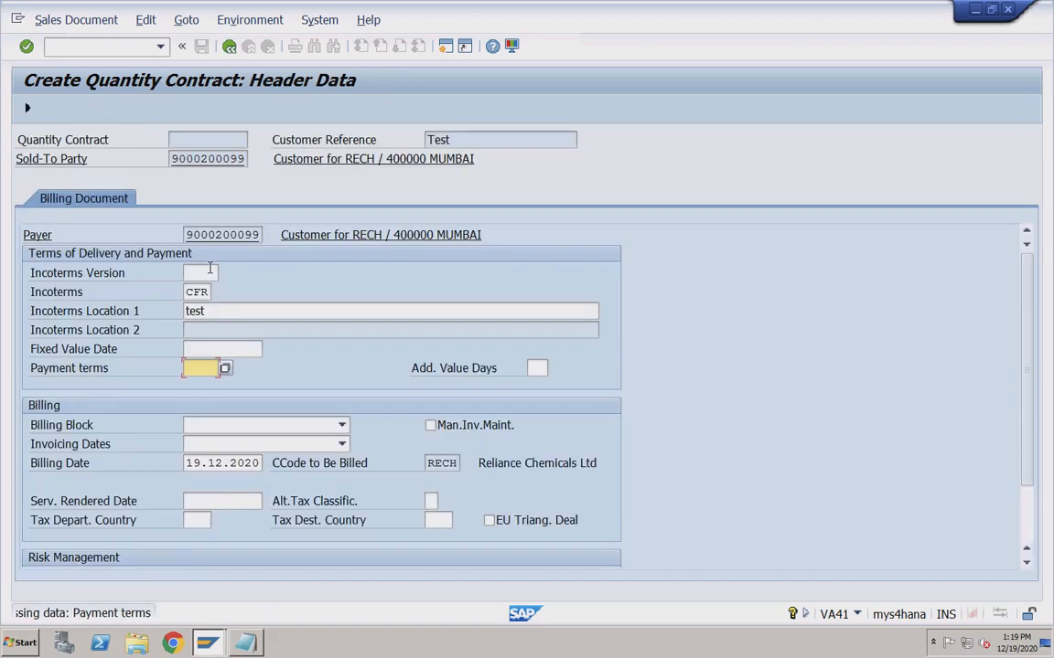
left_click(225, 369)
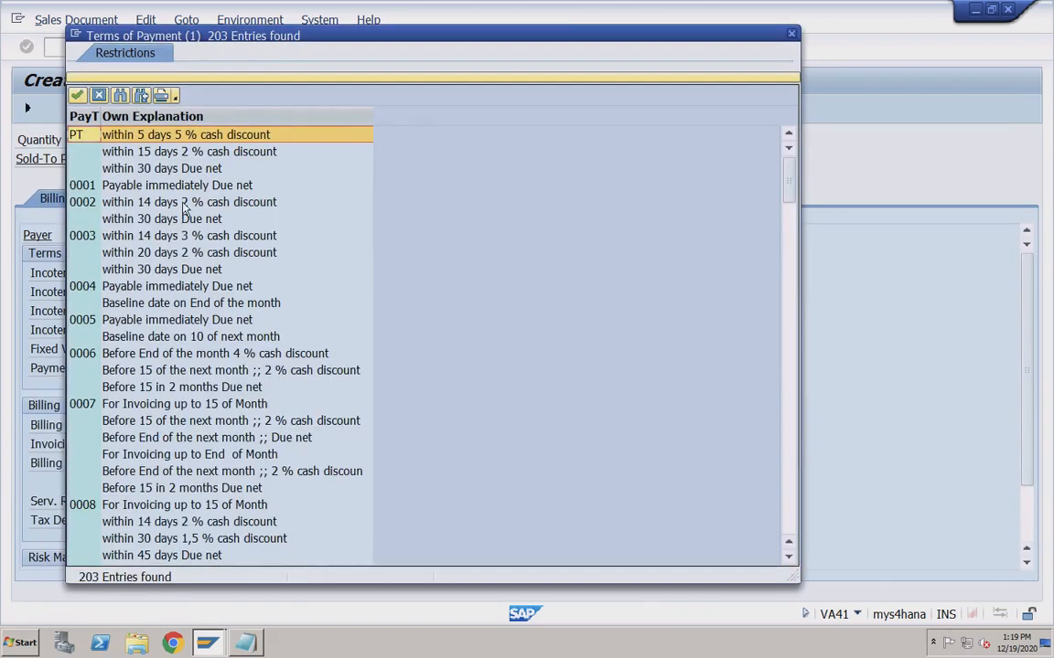
left_click(151, 181)
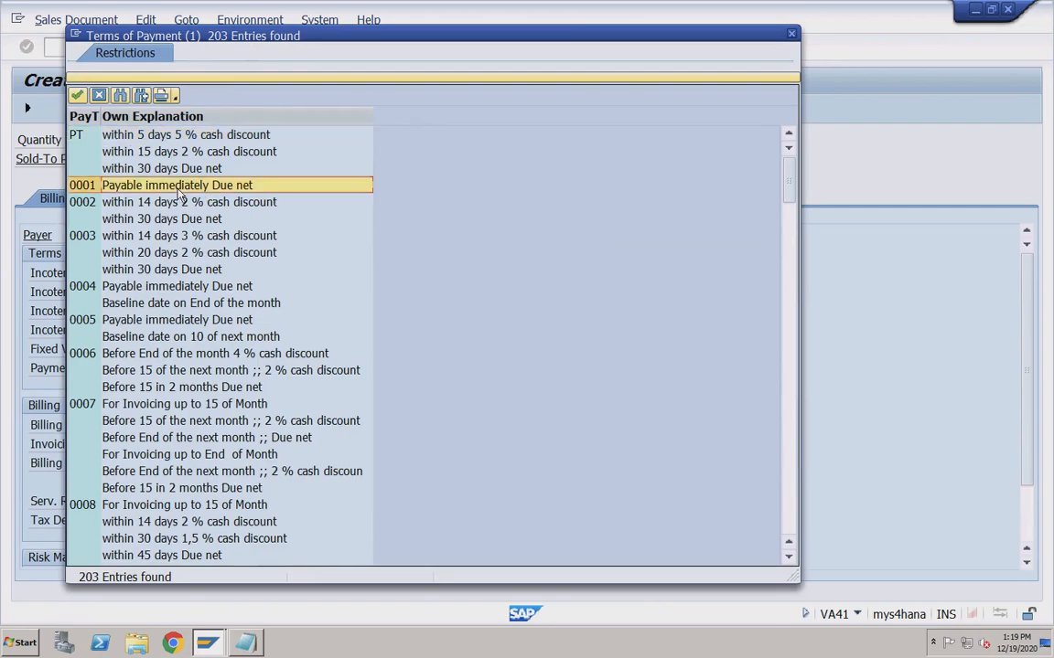
double_click(118, 202)
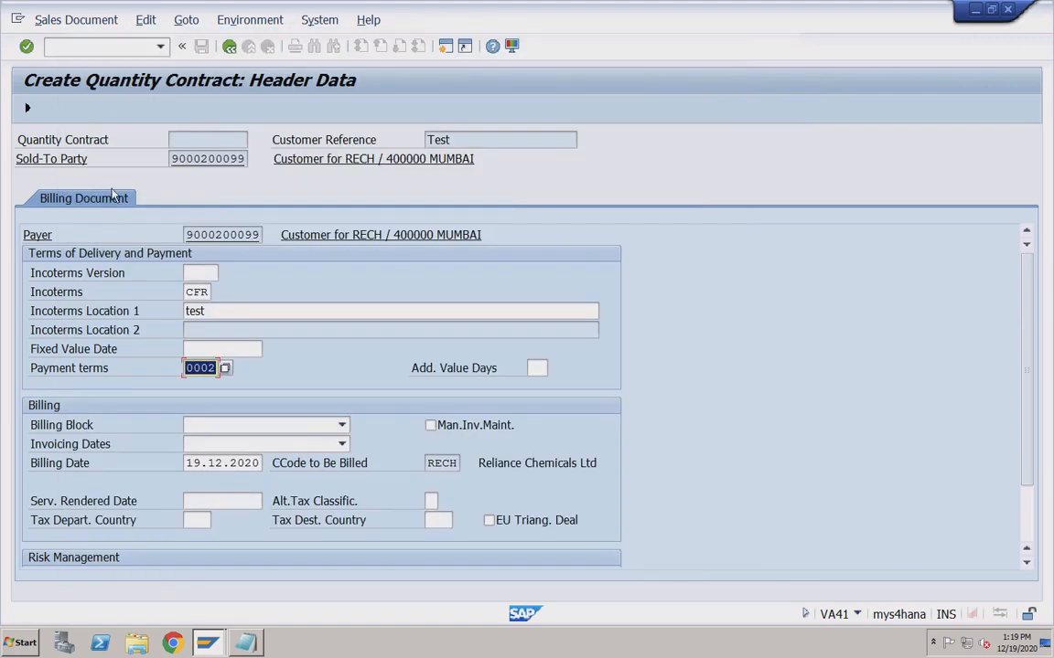
left_click(28, 111)
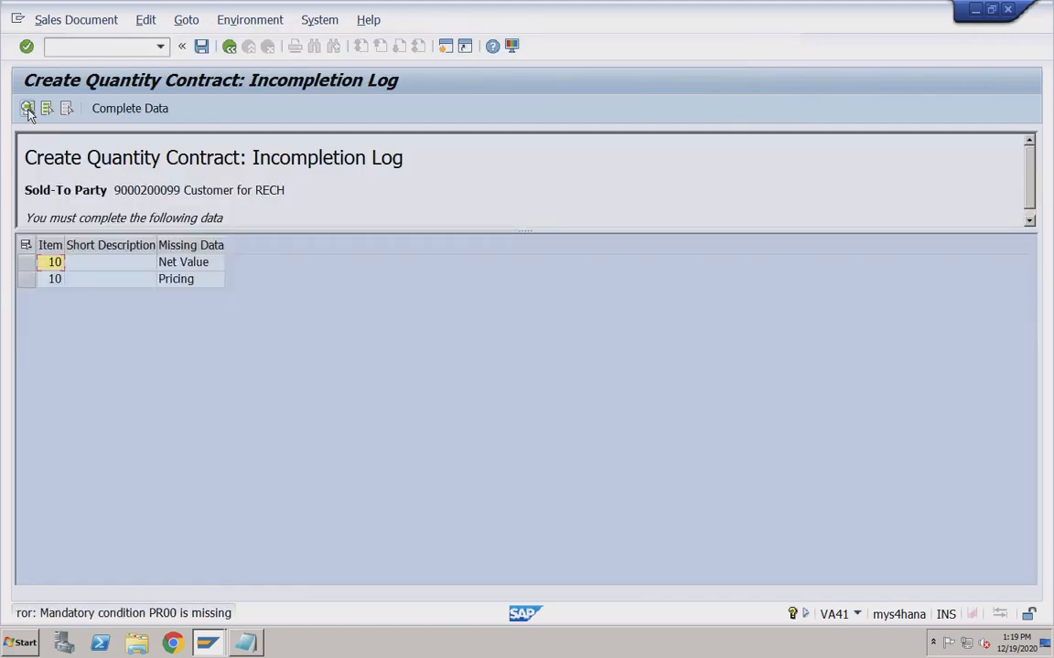
Add a PR00 condition with amount 2000 to item 10's pricing and recalculate.
double_click(193, 268)
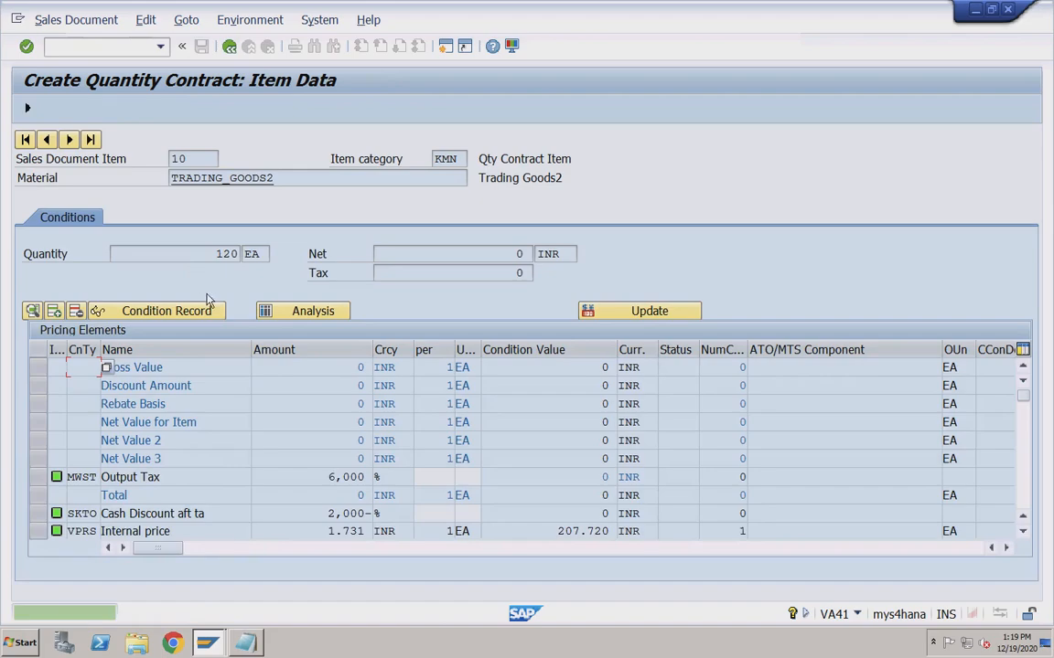
left_click(1023, 440)
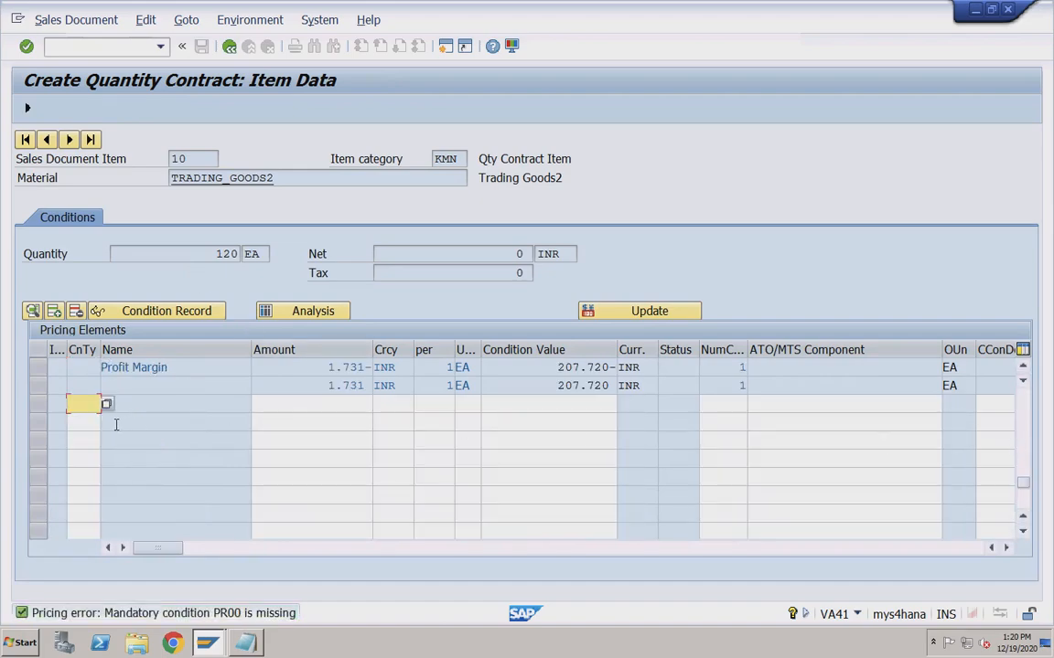
left_click(84, 404)
left_click(85, 415)
left_click(296, 406)
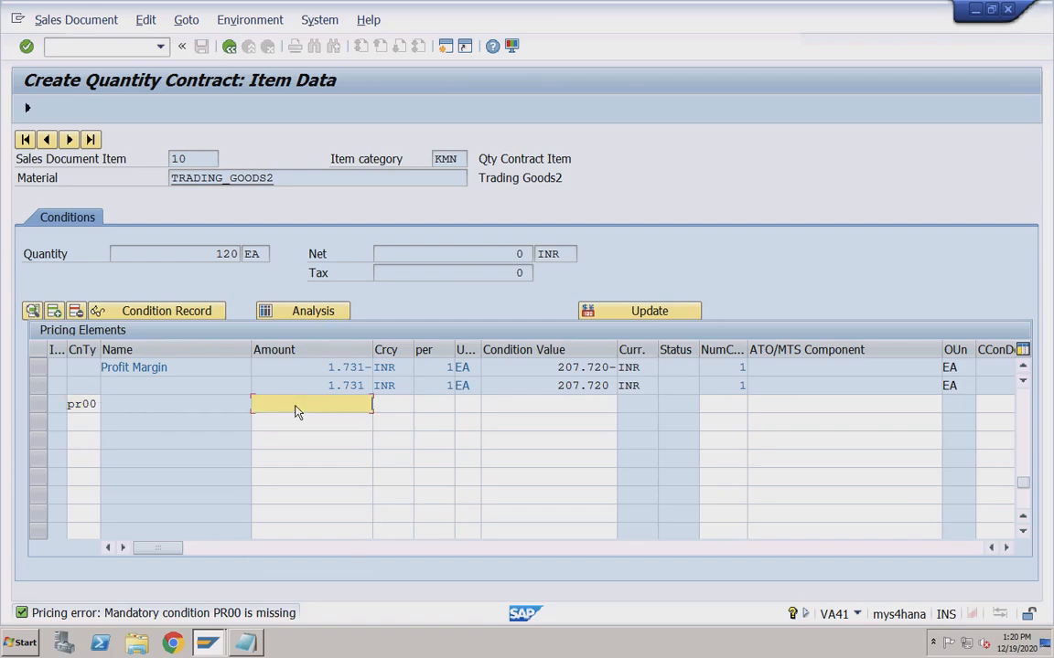
left_click(337, 422)
key("Return")
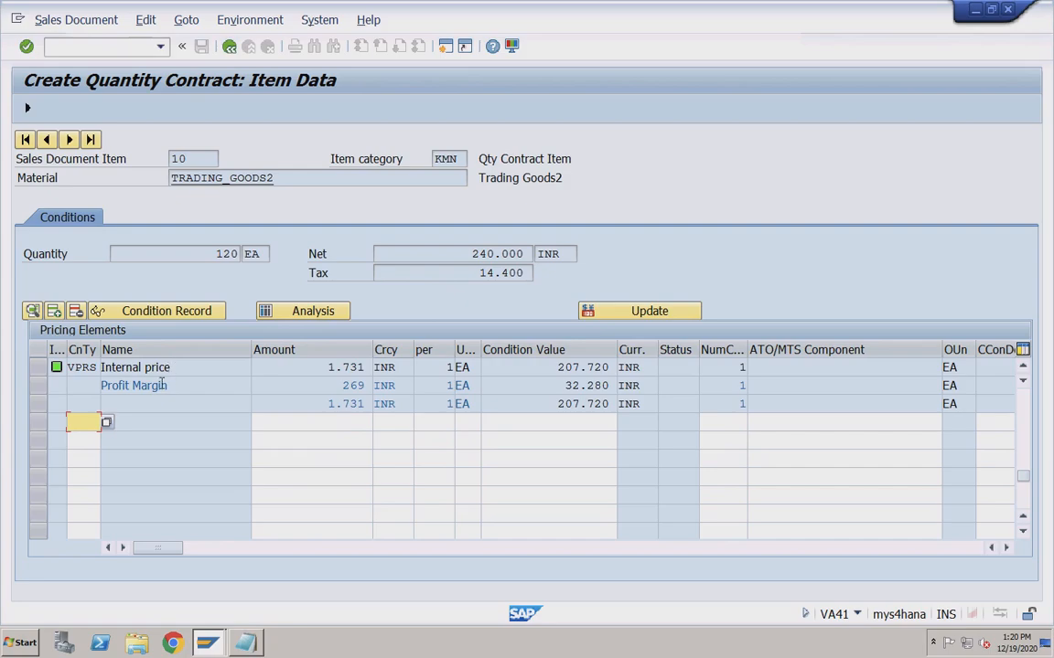
Check the resulting net value of 240.000 and return to the contract overview.
left_click_drag(468, 254, 526, 253)
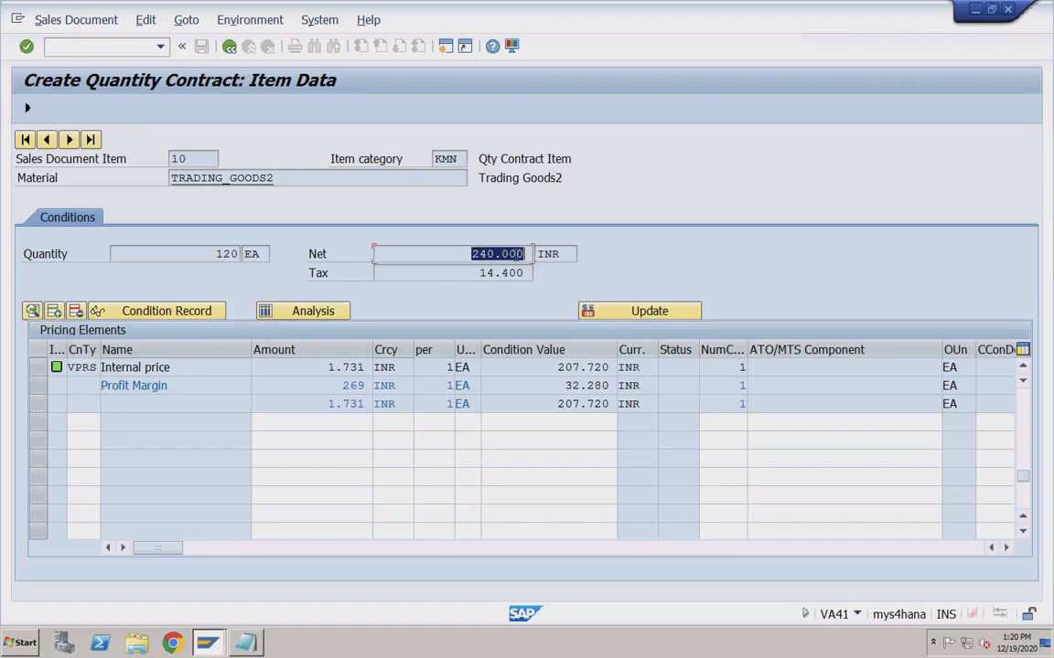
left_click(500, 256)
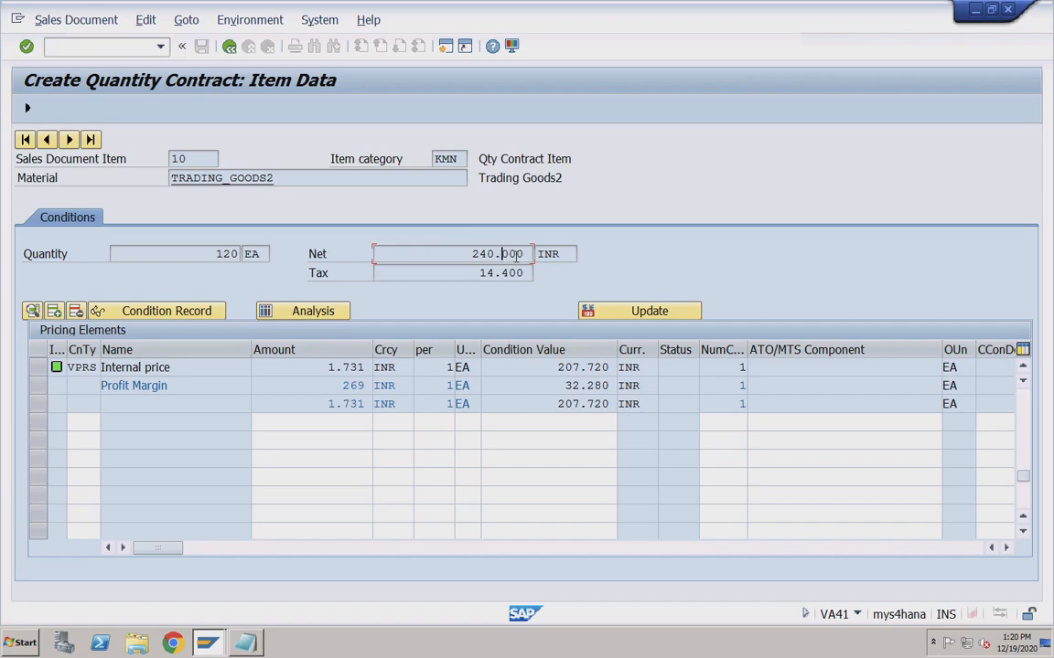
left_click(526, 255)
left_click_drag(503, 258, 496, 257)
left_click(228, 48)
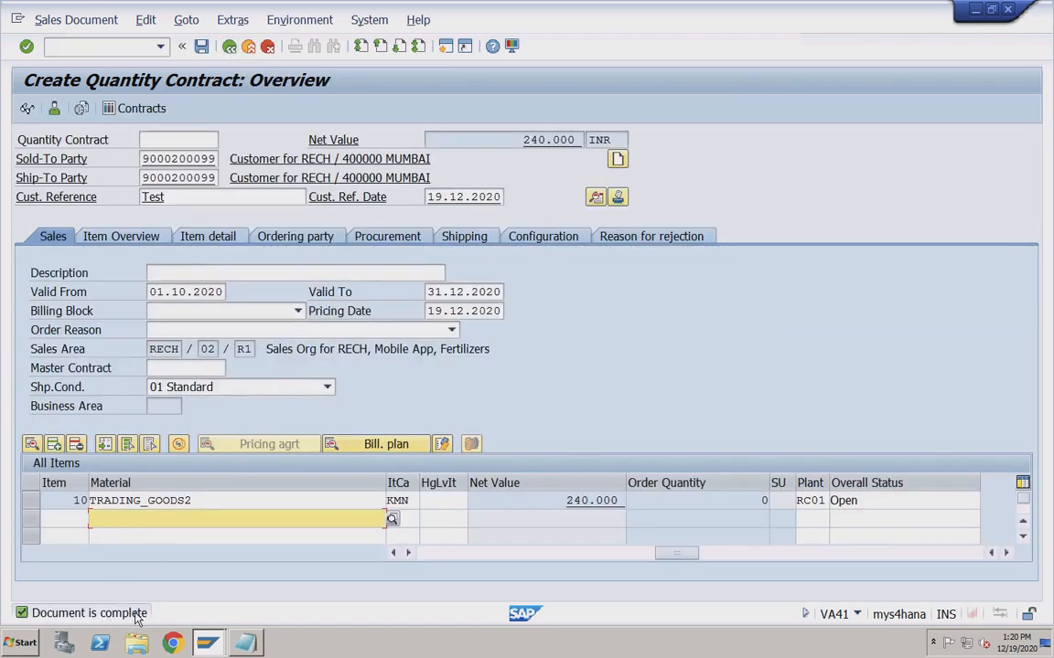
Save the quantity contract and confirm its new number 40000011 in the message details.
left_click(202, 48)
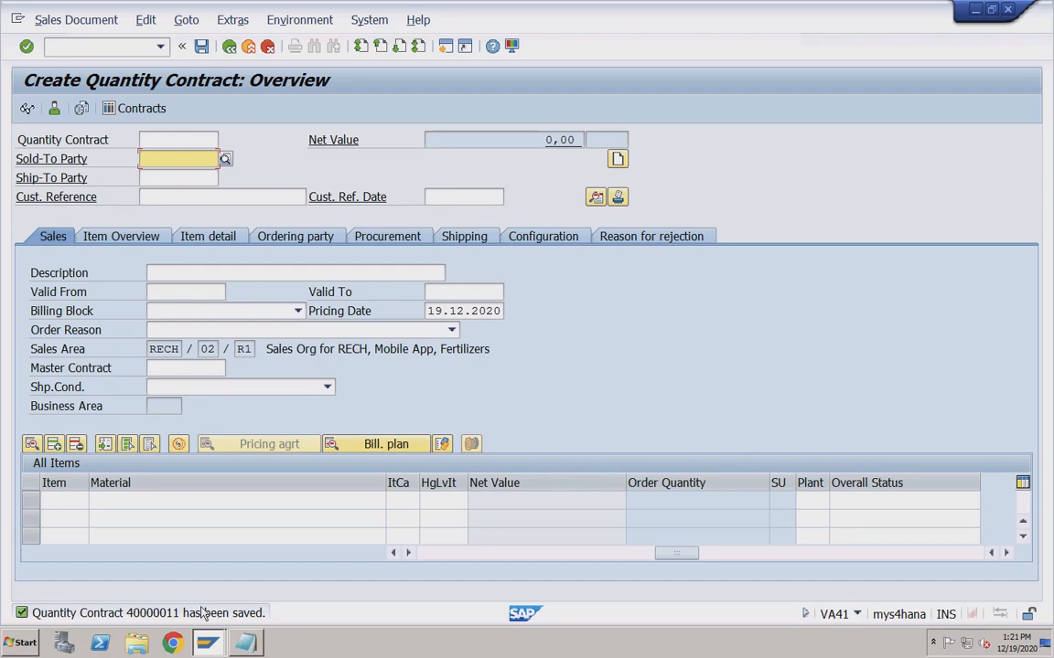
double_click(186, 620)
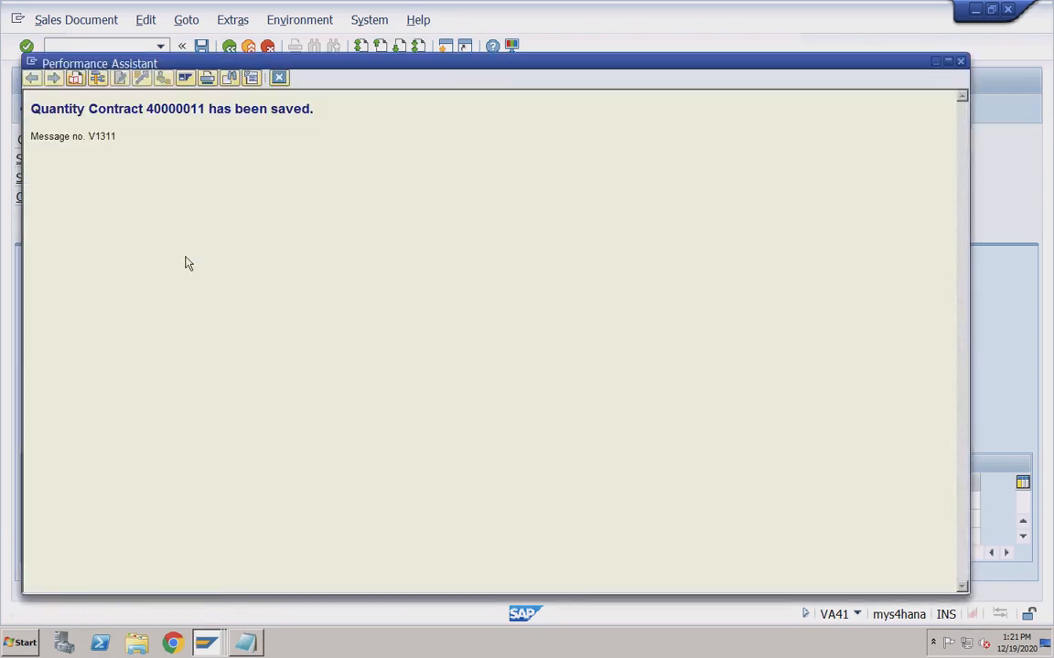
left_click_drag(147, 108, 206, 108)
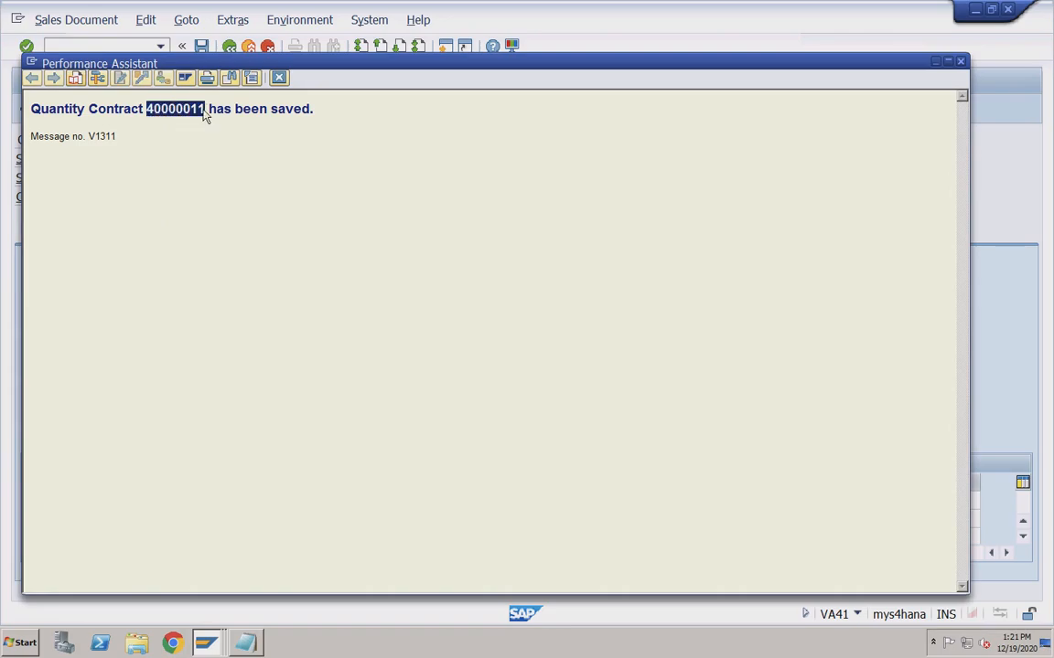
left_click(279, 79)
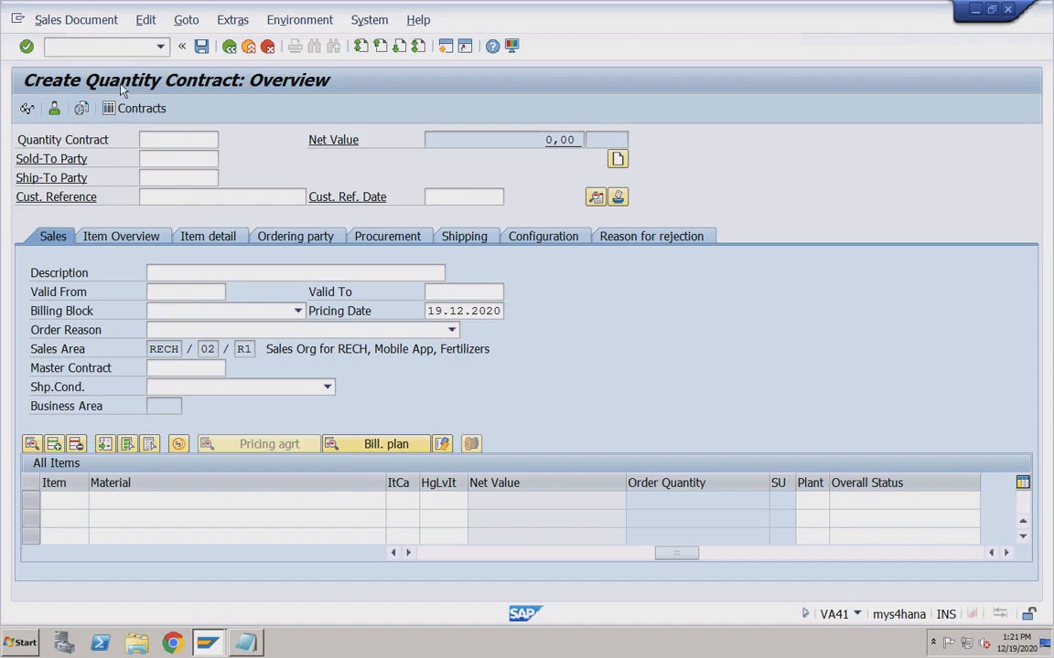
Start VA01 via /nva01 with order type OR and bring up the create-with-reference window.
left_click(107, 45)
type("/nva01")
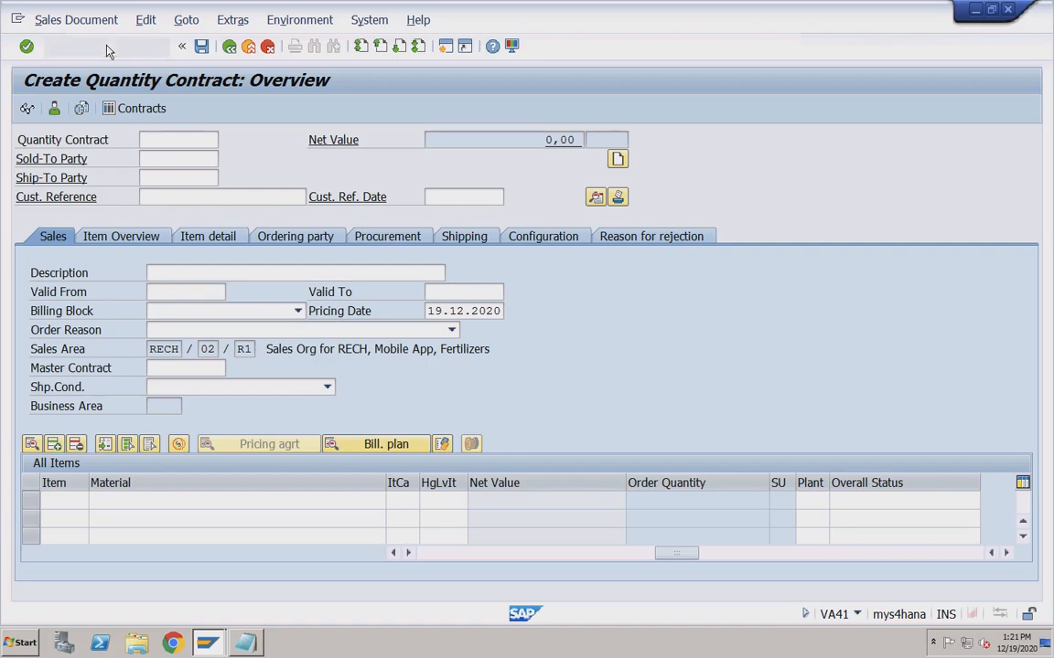
key("Return")
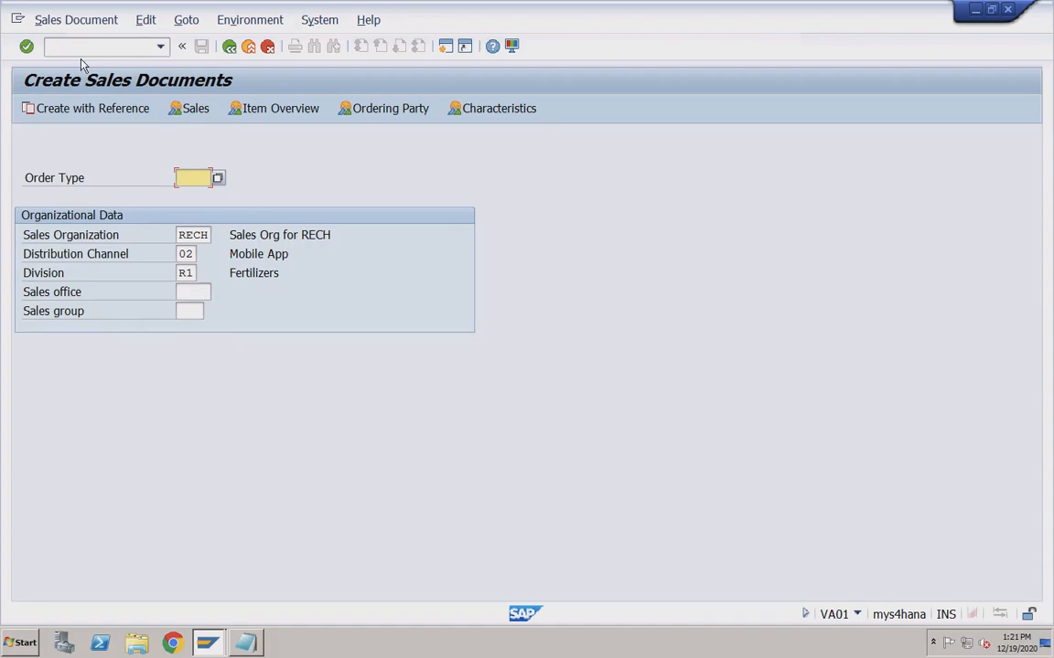
left_click(112, 112)
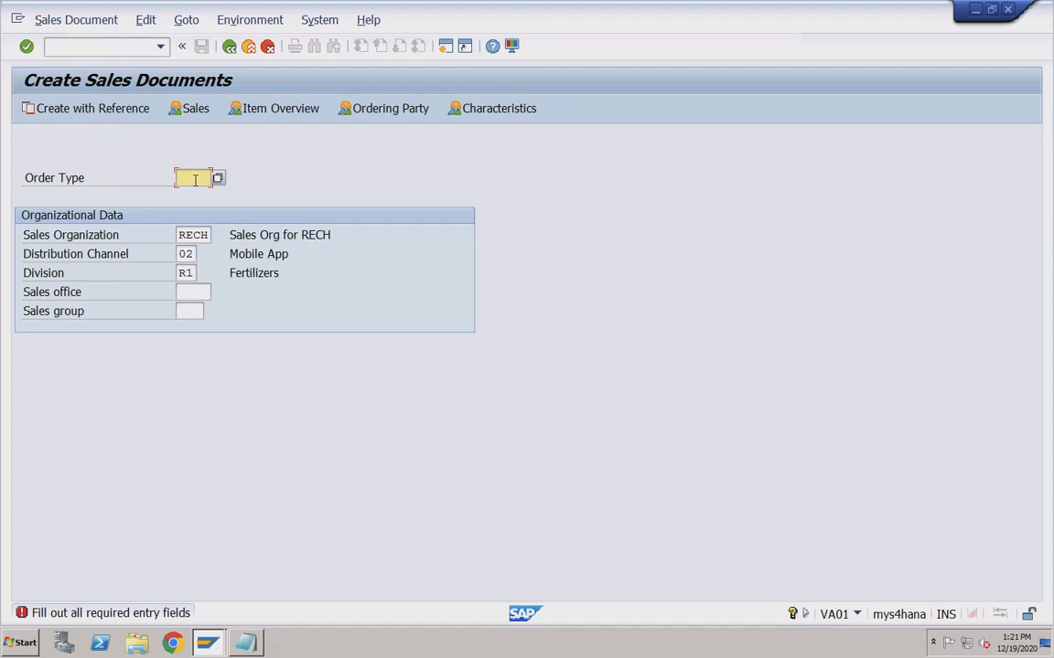
type("OR")
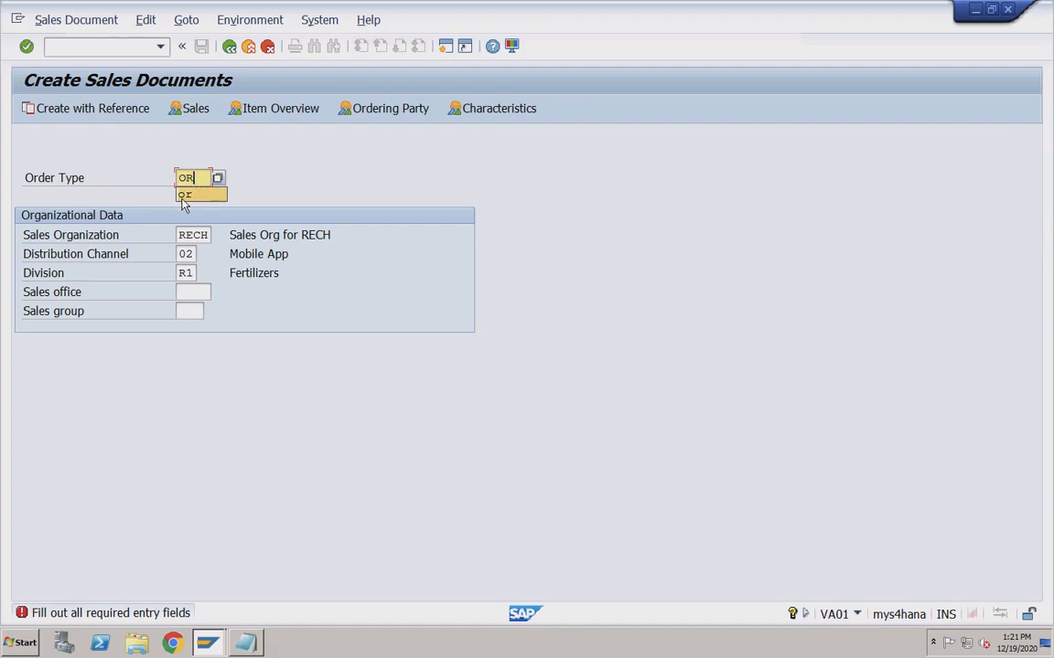
left_click(183, 197)
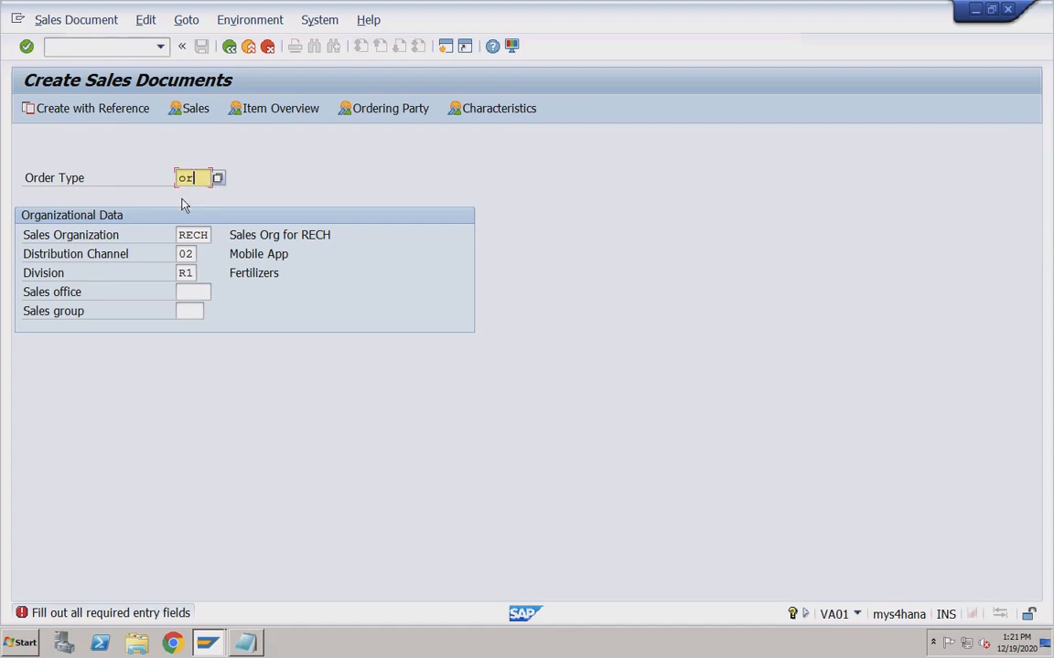
left_click(111, 111)
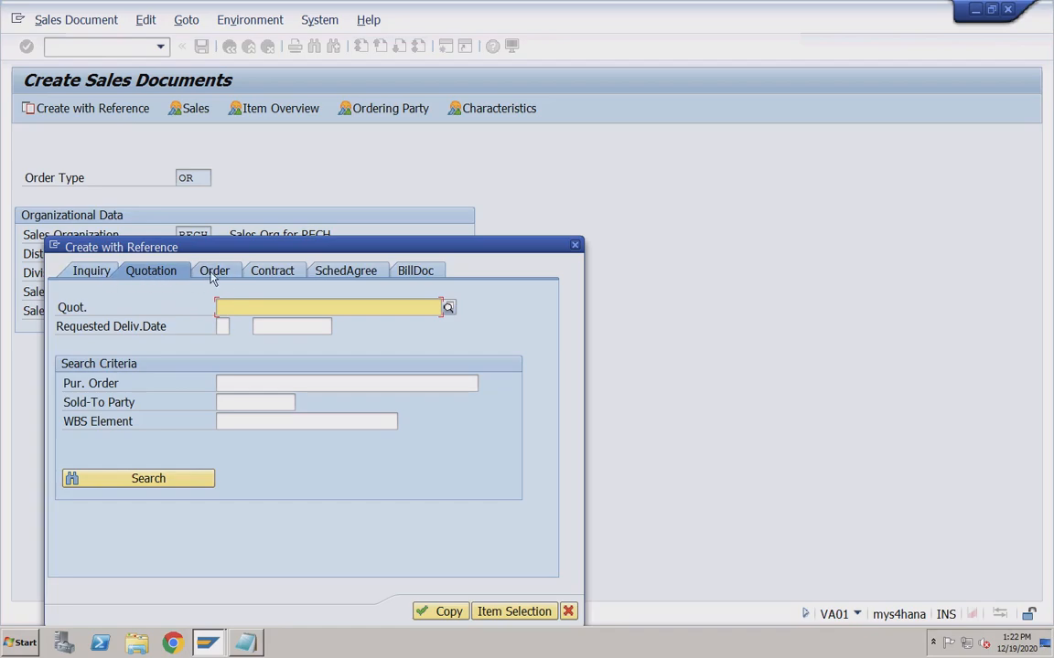
Find contract 40000011 through a CQ document-type search and copy it into the new order.
left_click(274, 274)
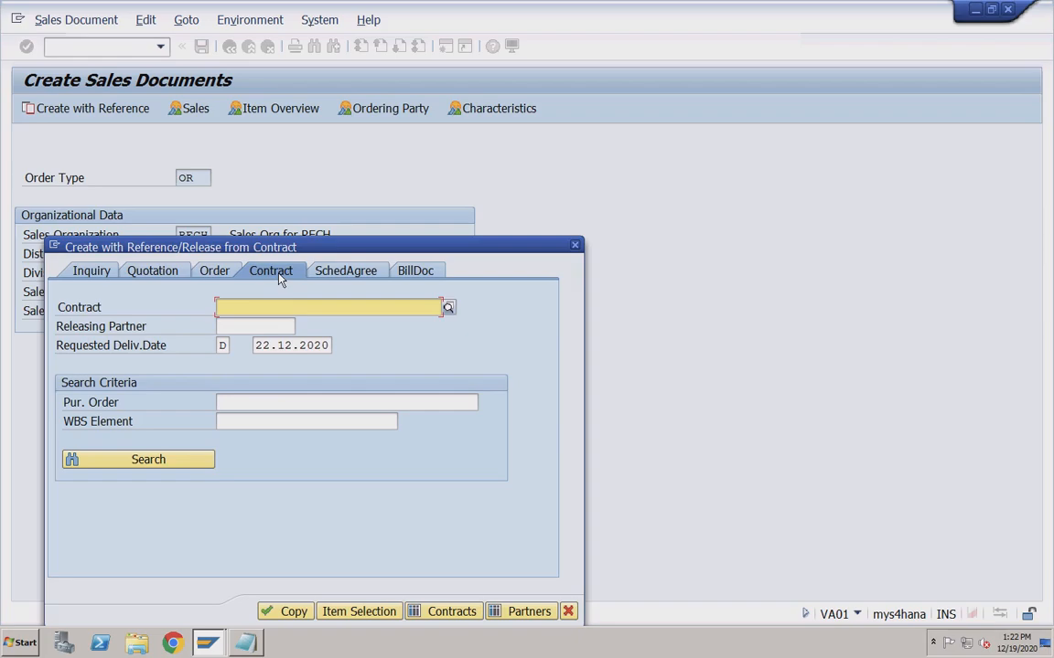
type("40000011")
left_click(447, 309)
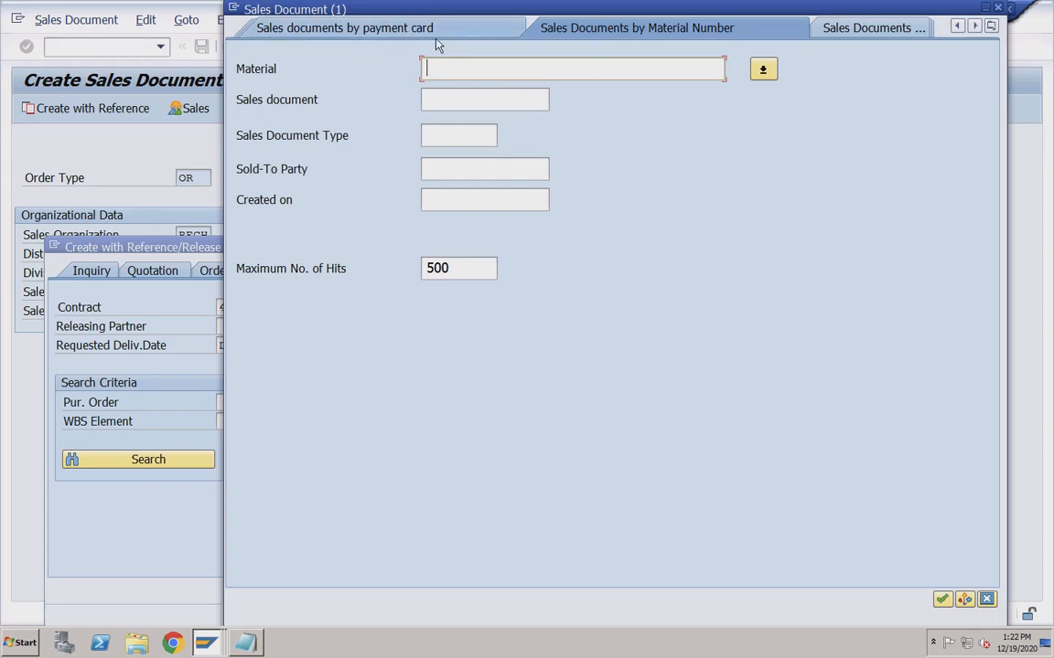
left_click(442, 135)
type("cq")
key("Return")
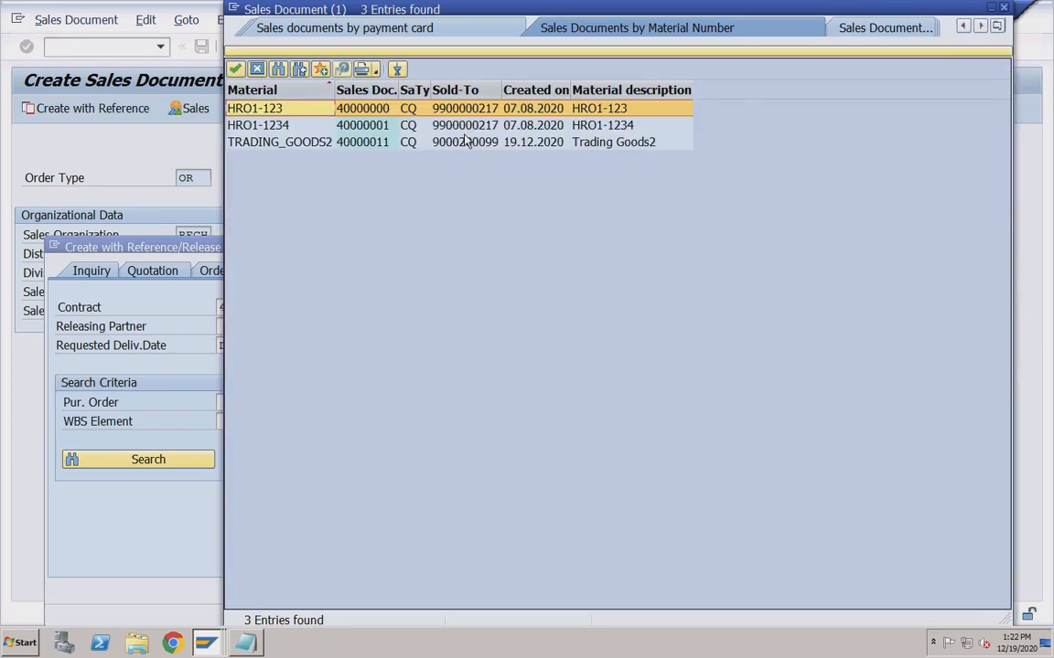
left_click(287, 146)
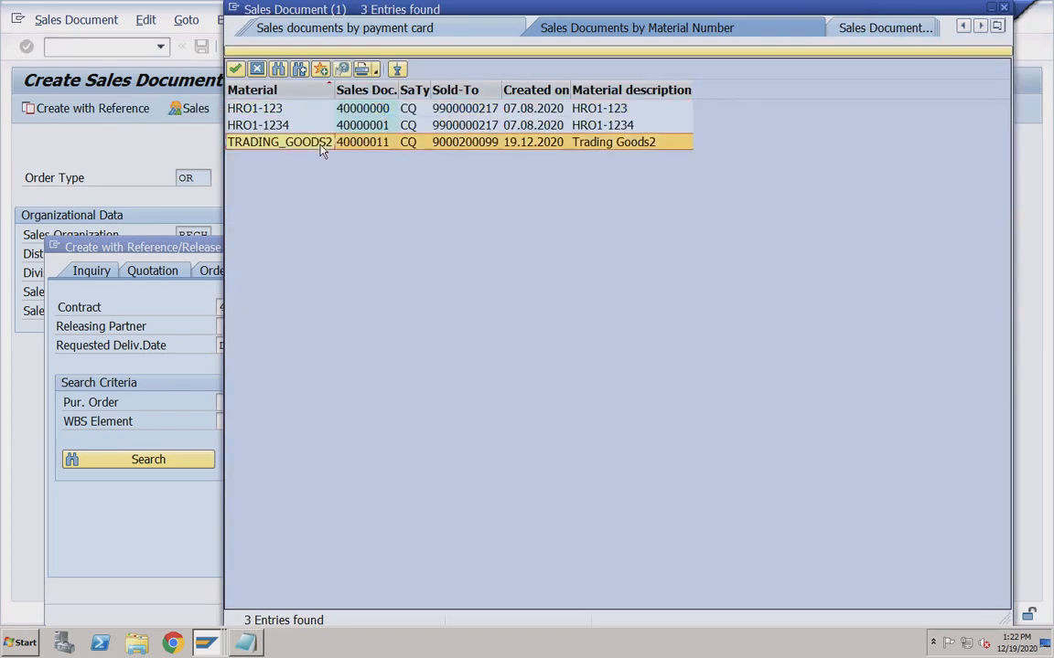
double_click(307, 146)
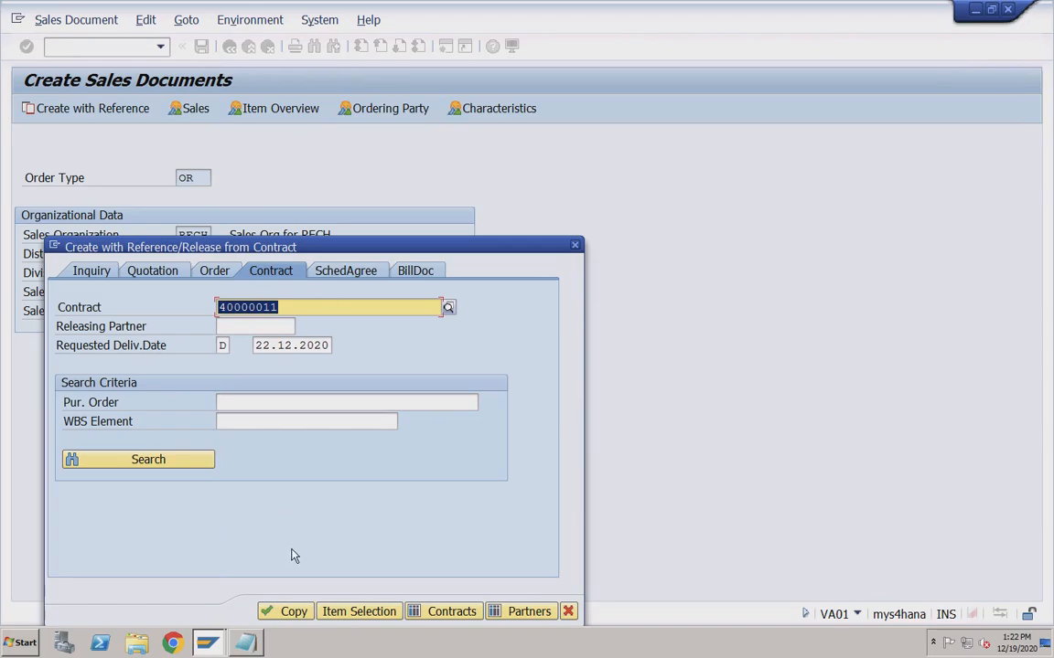
left_click(291, 612)
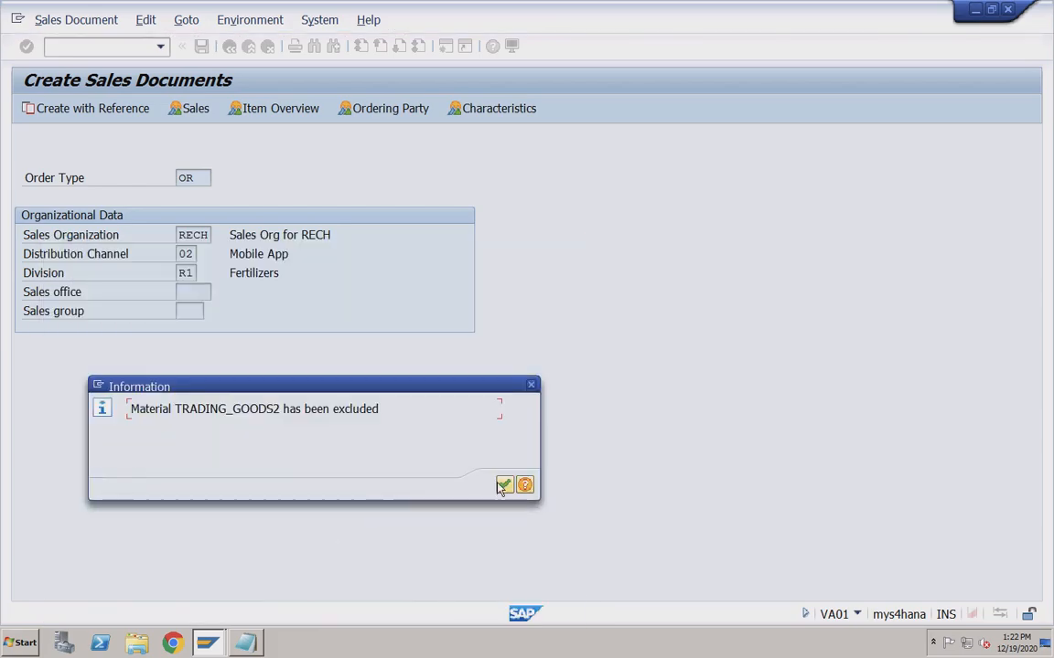
Dismiss the TRADING_GOODS2 exclusion notice, return to the order window and enter /nva42.
left_click(503, 486)
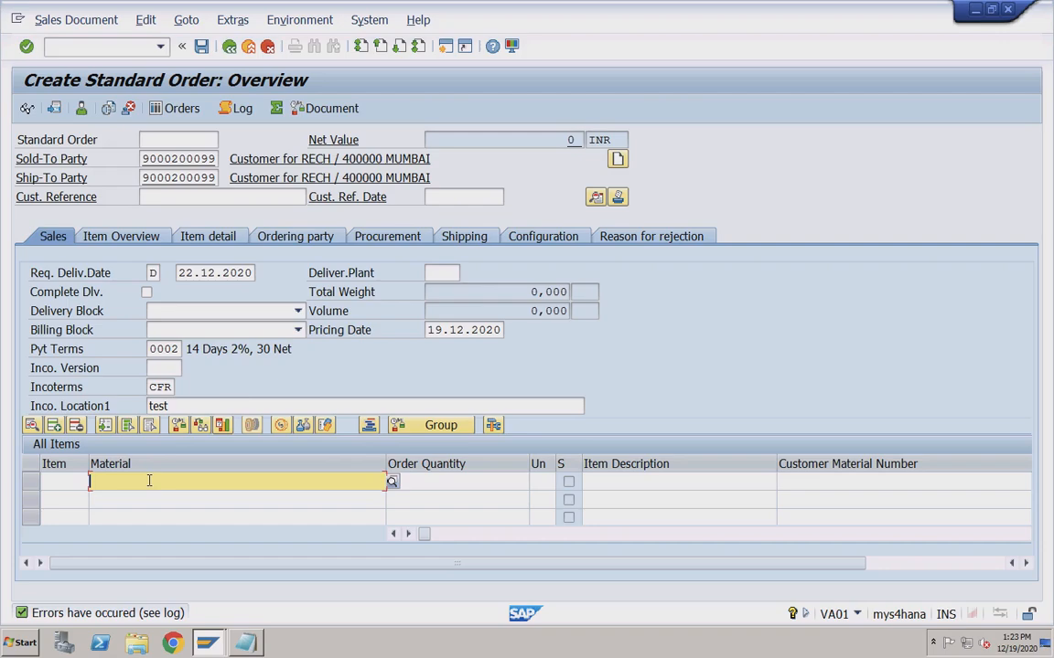
left_click(207, 643)
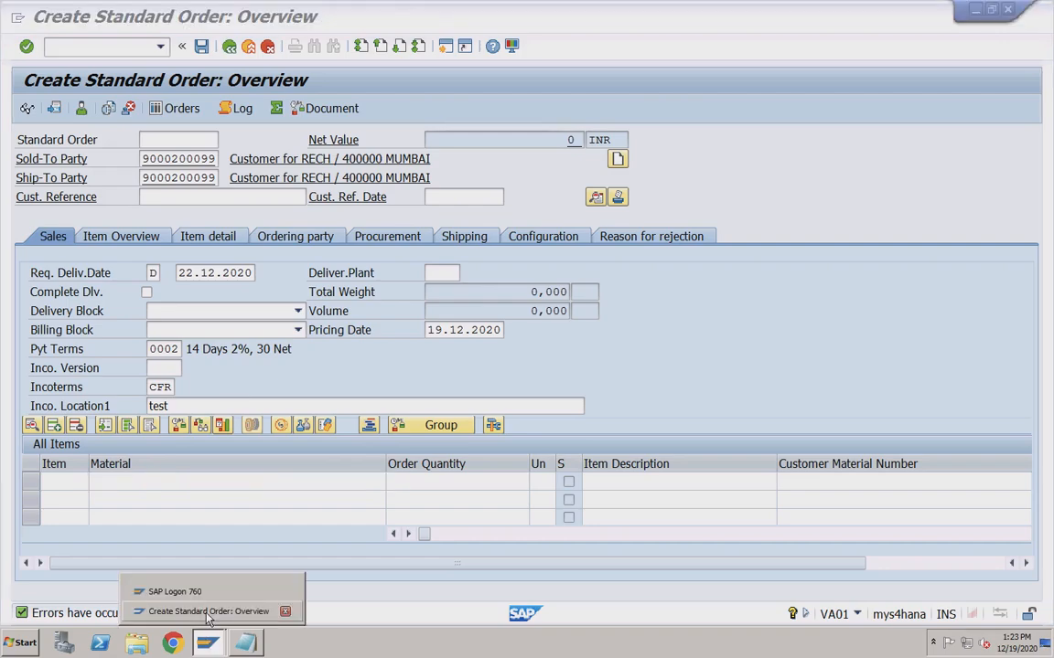
left_click(110, 50)
type("/")
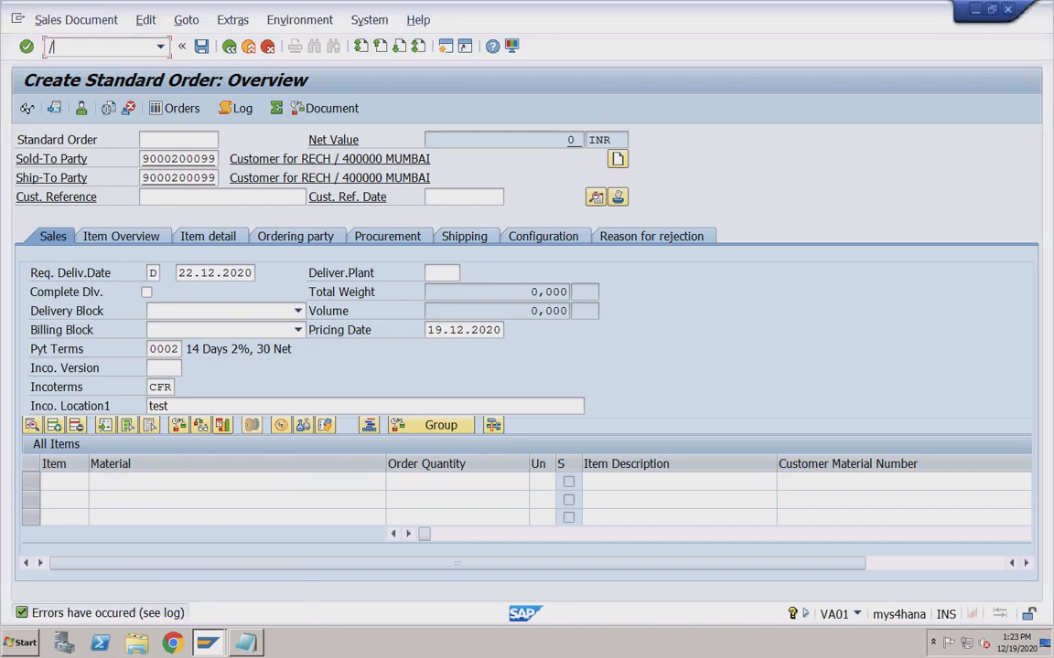
type("nva42")
Open contract 40000011 for changing and replace item material TRADING_GOODS2 with TRADING_GOODS.
key("Return")
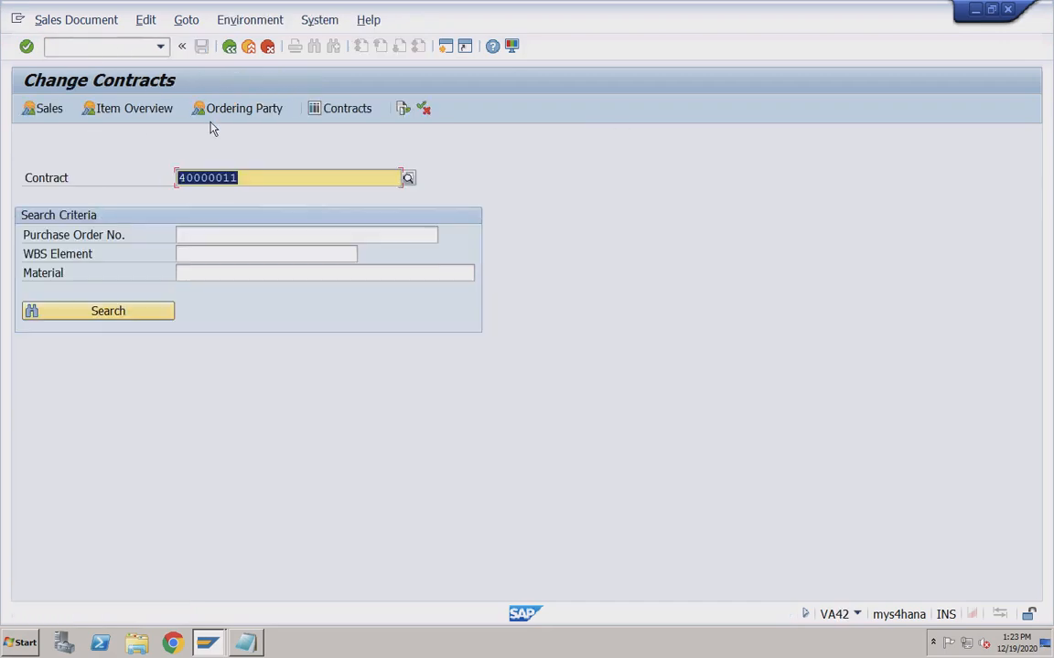
key("Return")
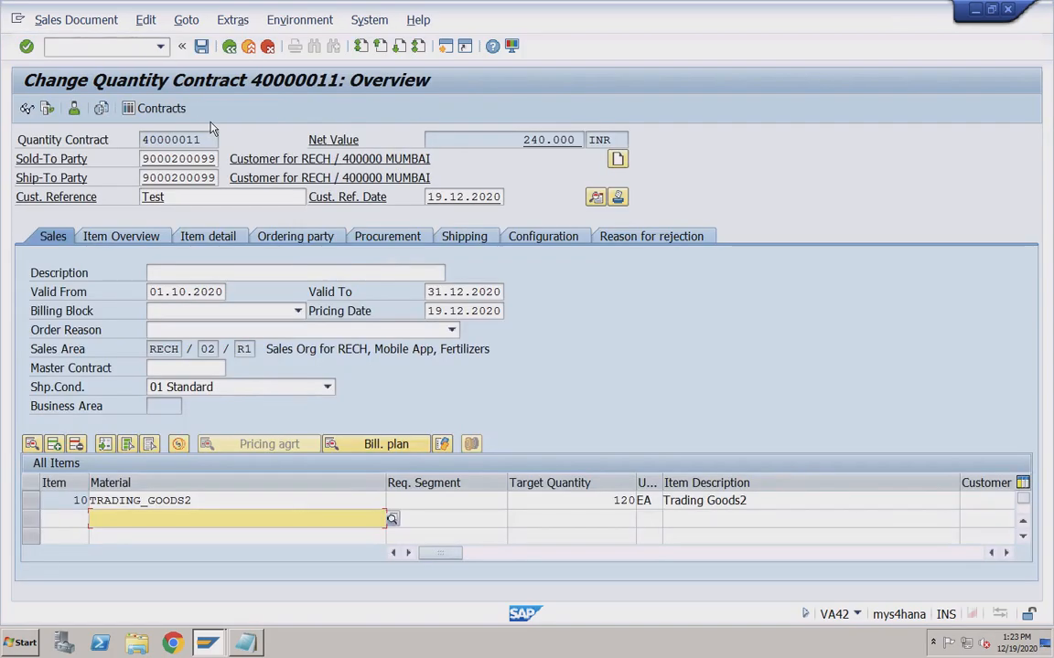
left_click(222, 501)
left_click(393, 504)
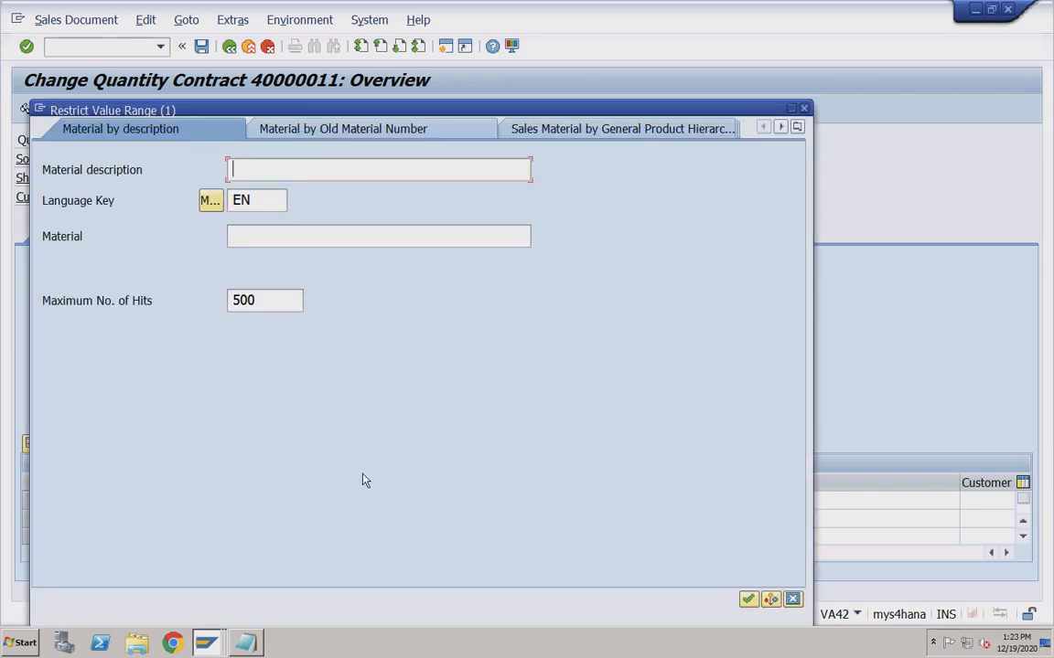
left_click(268, 237)
type("trading")
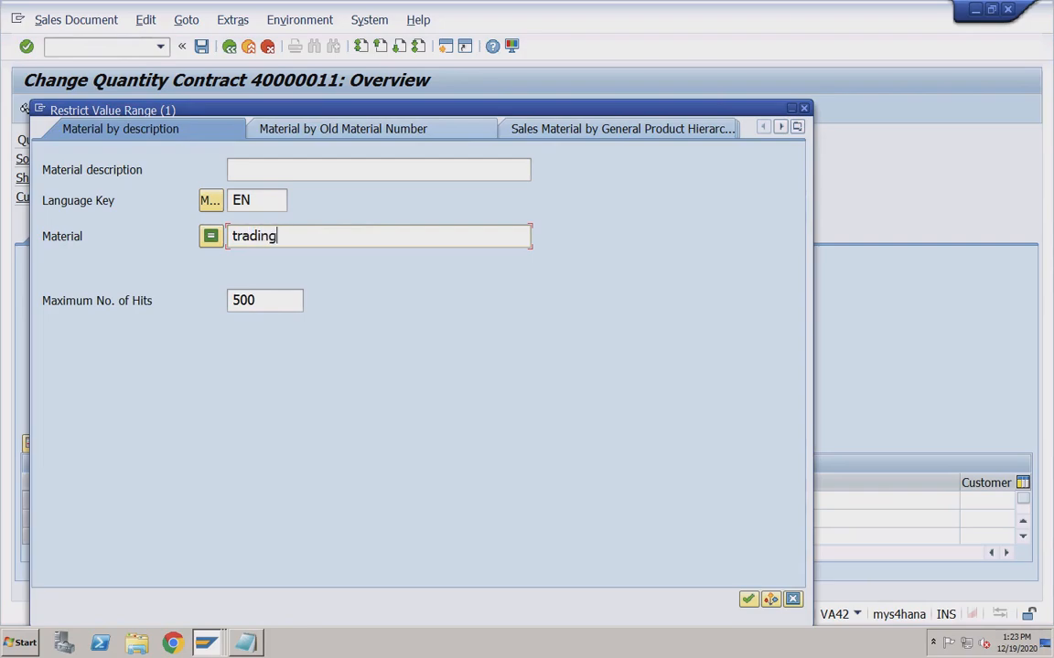
type("_goods")
key("Return")
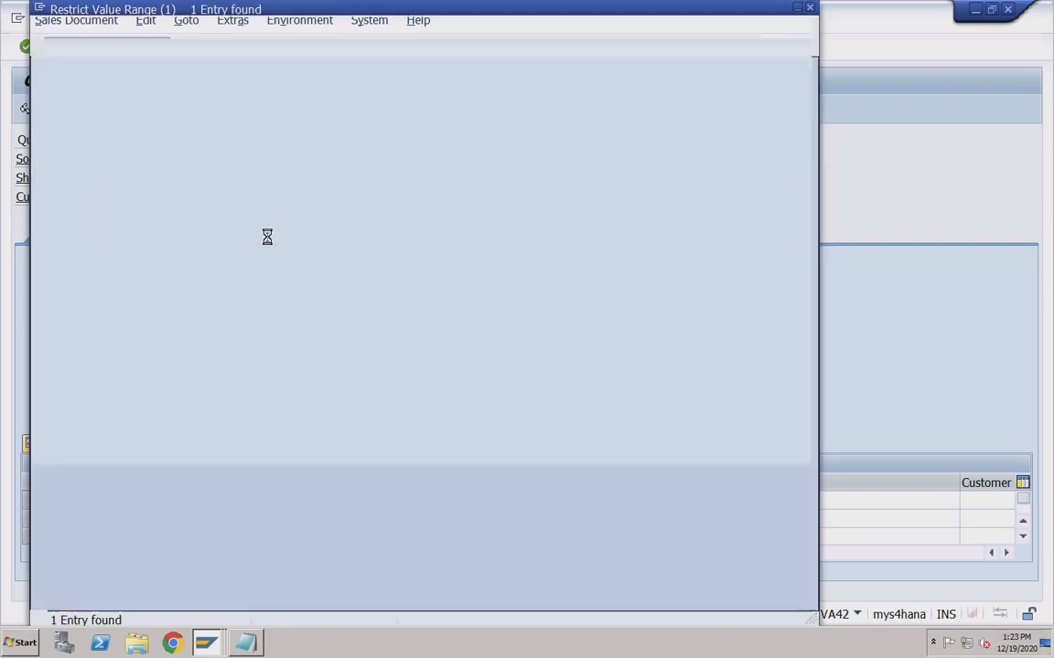
double_click(130, 114)
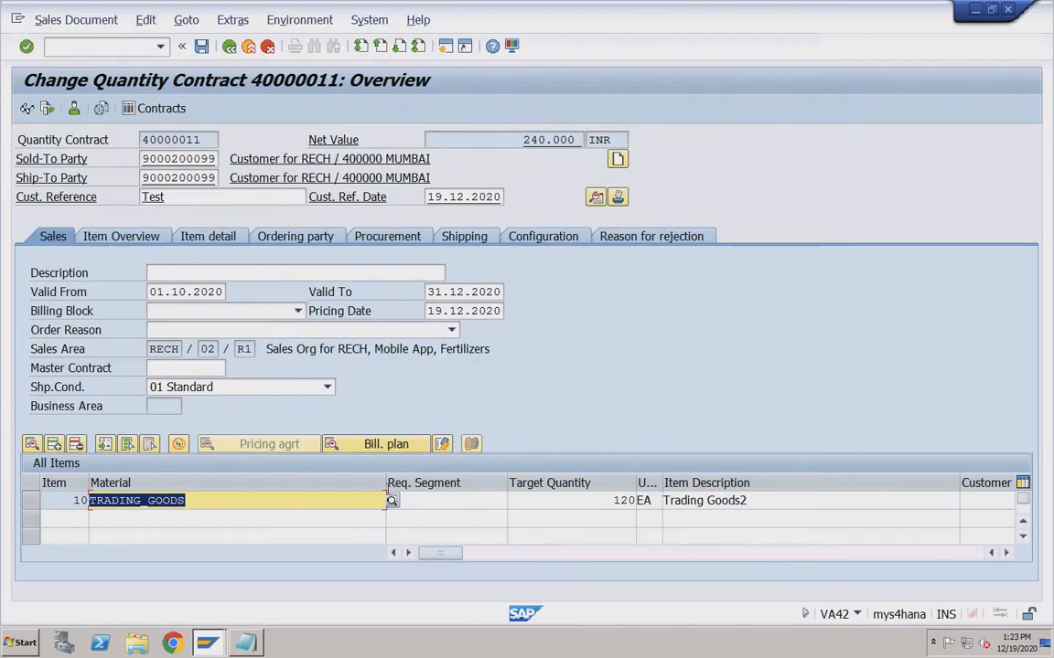
Save the changed contract, acknowledging the item category and pricing notices.
left_click(203, 48)
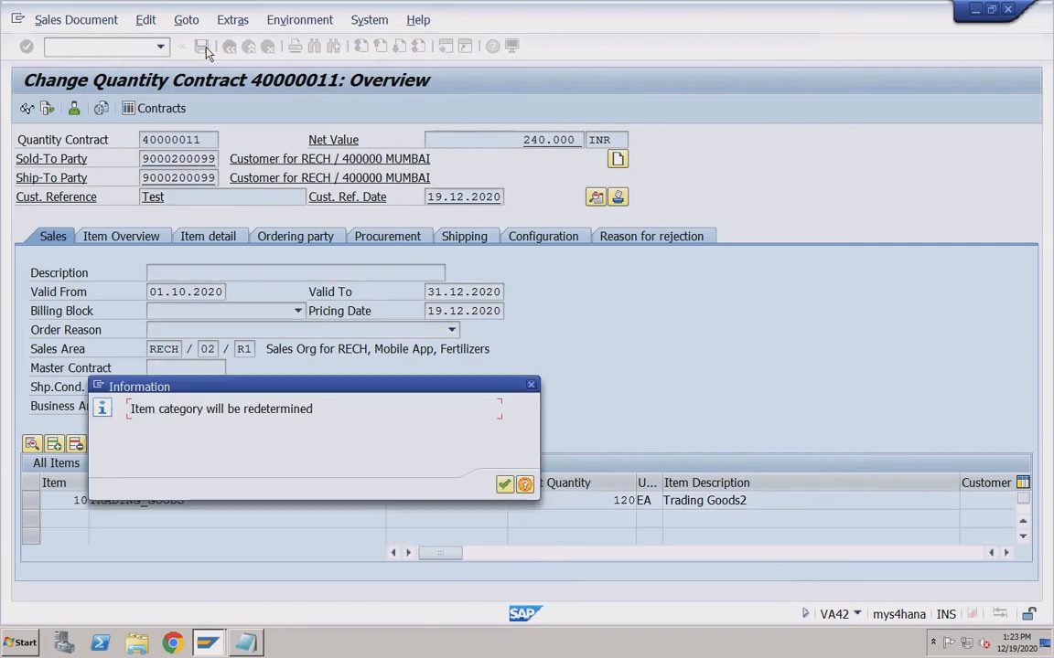
left_click(504, 485)
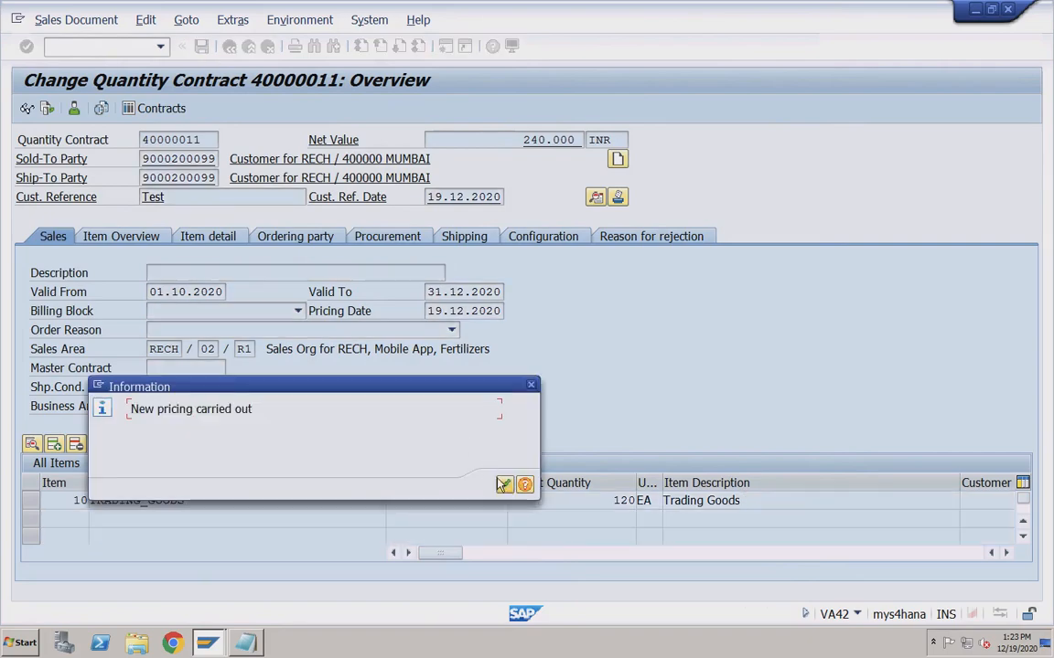
left_click(504, 485)
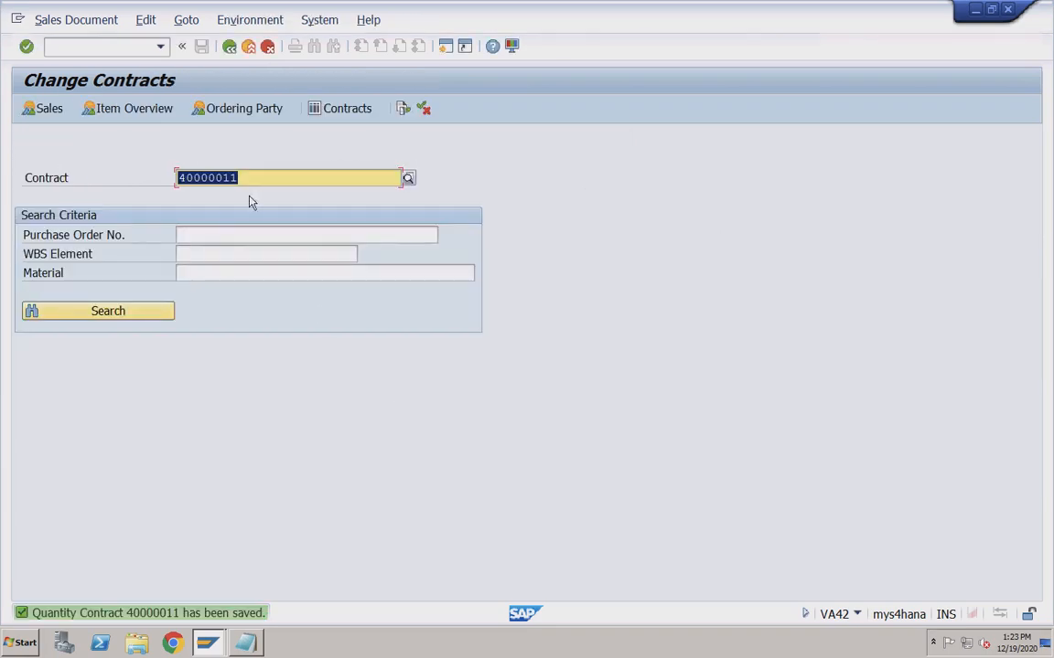
left_click(113, 48)
Create an OR order via /nva01 referencing contract 40000011 and copy its TRADING_GOODS item.
type("/nva01")
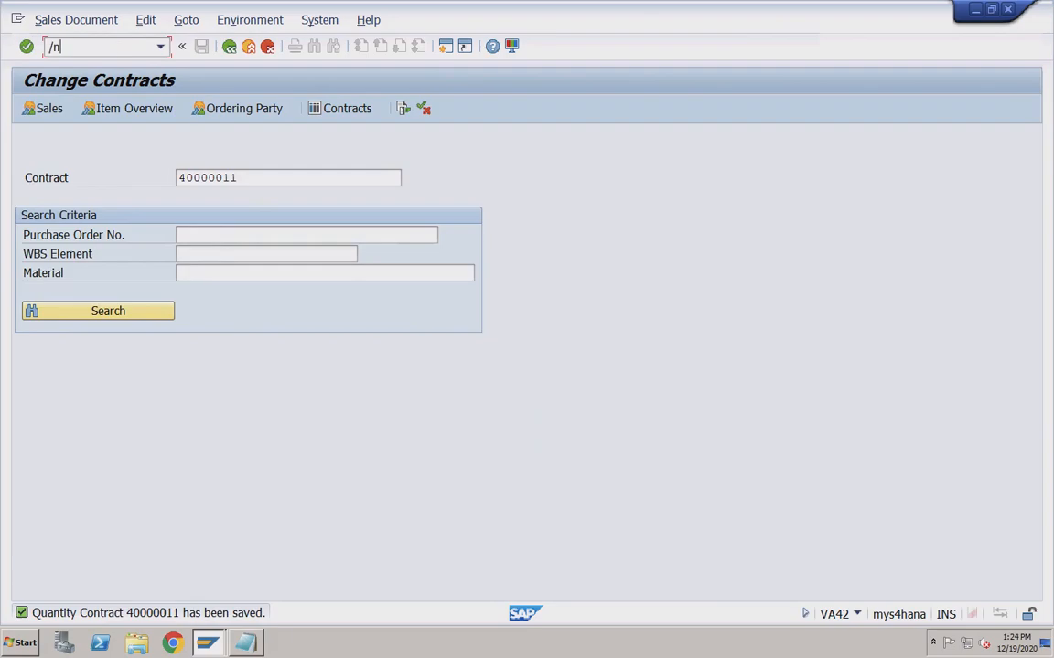
key("Return")
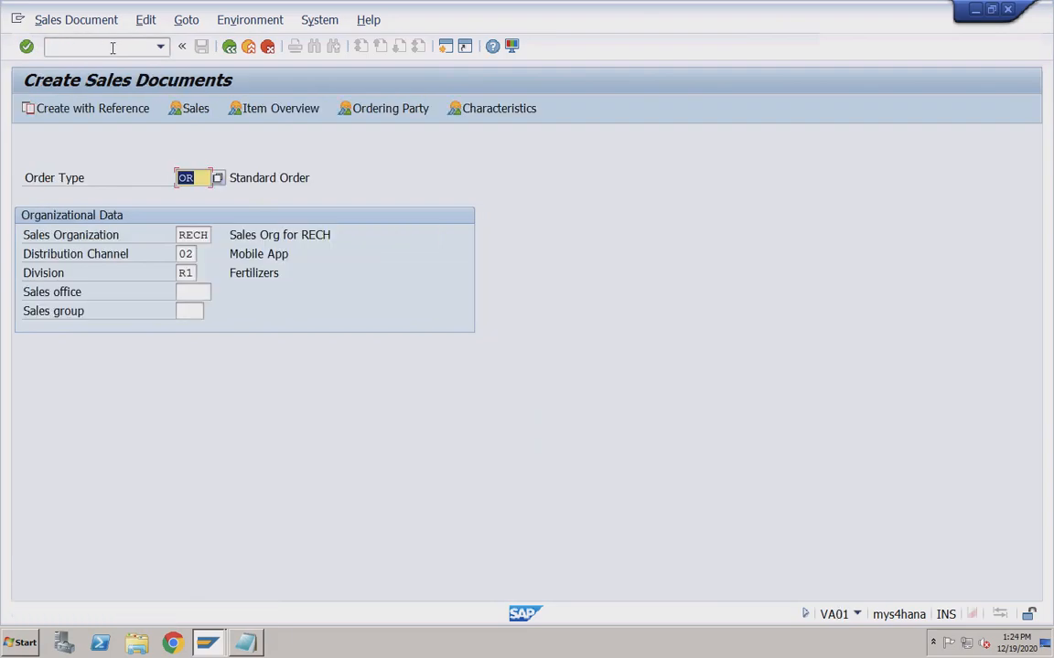
left_click(113, 111)
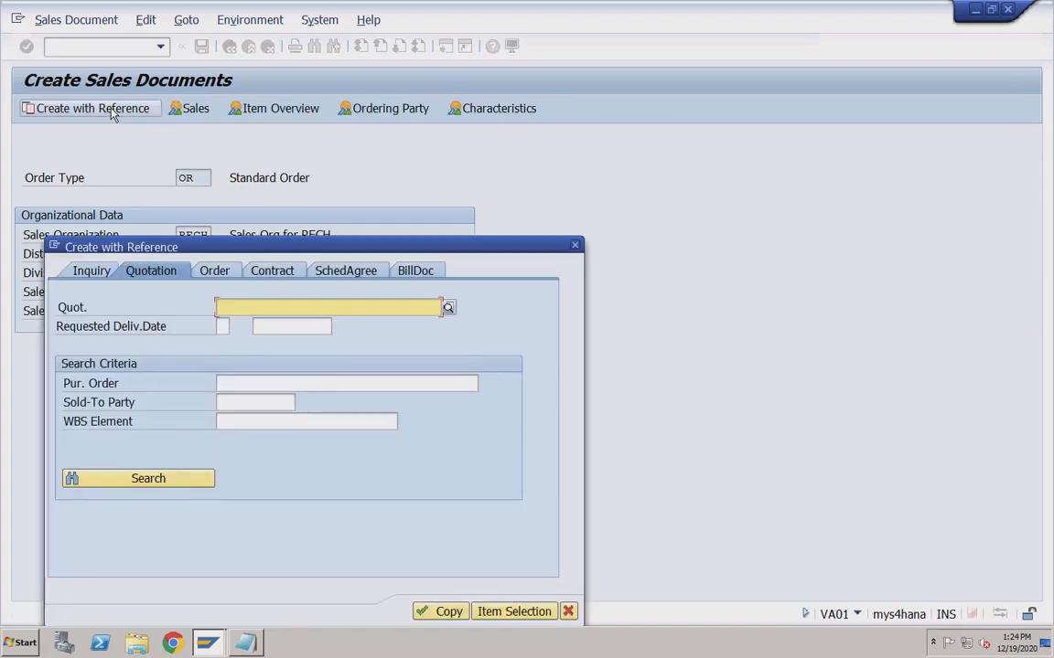
left_click(274, 276)
key("space")
left_click(247, 325)
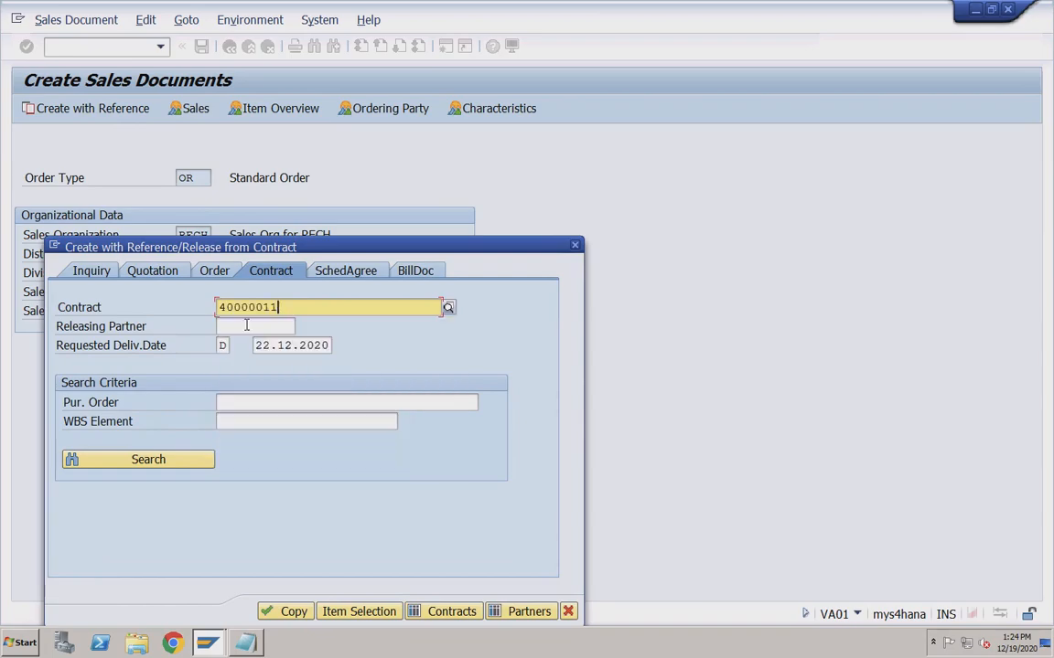
left_click(279, 614)
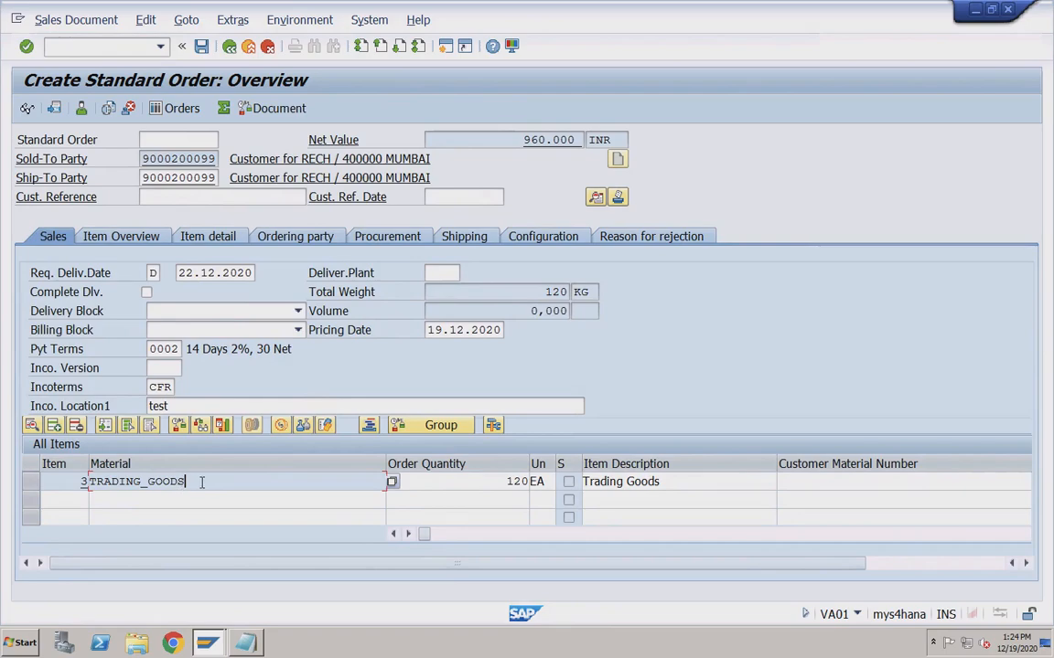
Change the order quantity from 120 to 50.
double_click(506, 482)
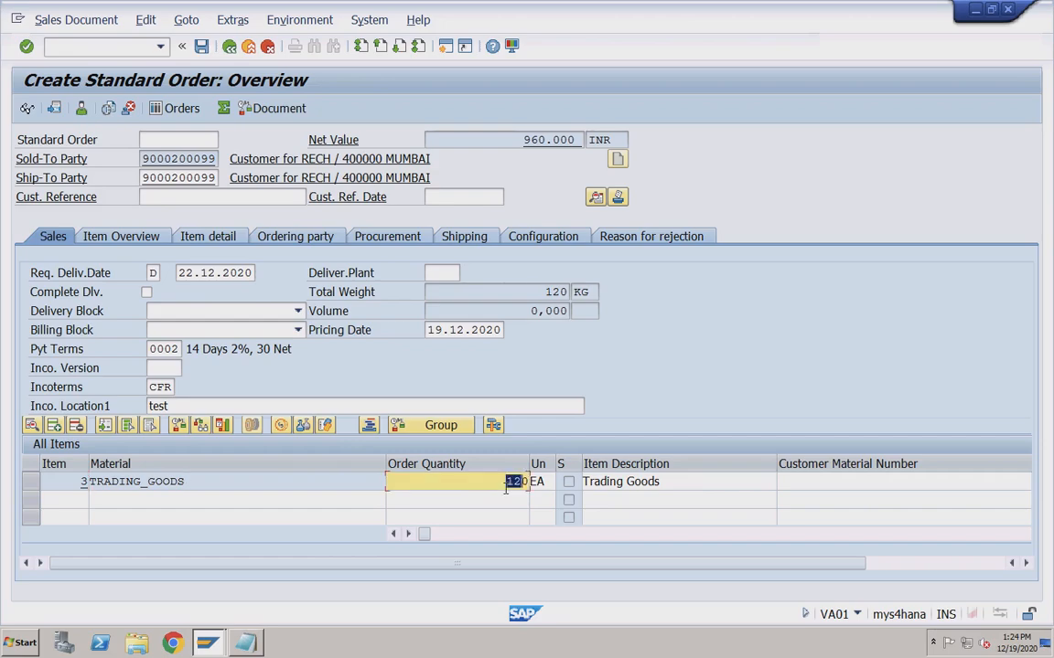
left_click(501, 484)
double_click(517, 481)
type("50")
Enter customer reference Test1 with reference date 19.12.2020.
left_click(193, 198)
type("T")
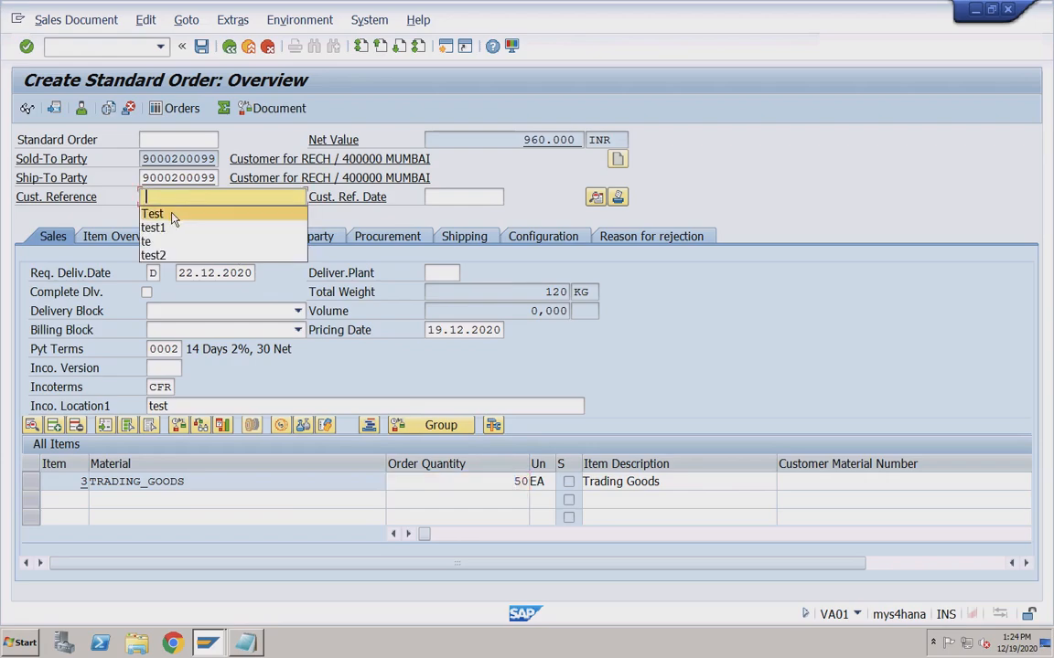
left_click(174, 216)
type("1")
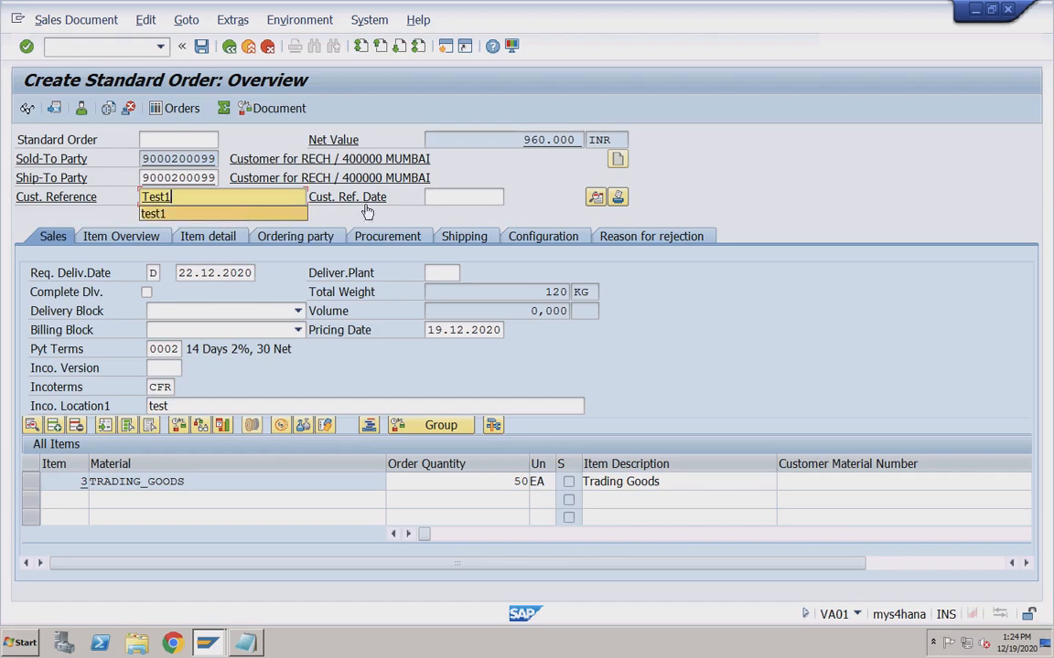
left_click(443, 197)
type("1")
left_click(446, 216)
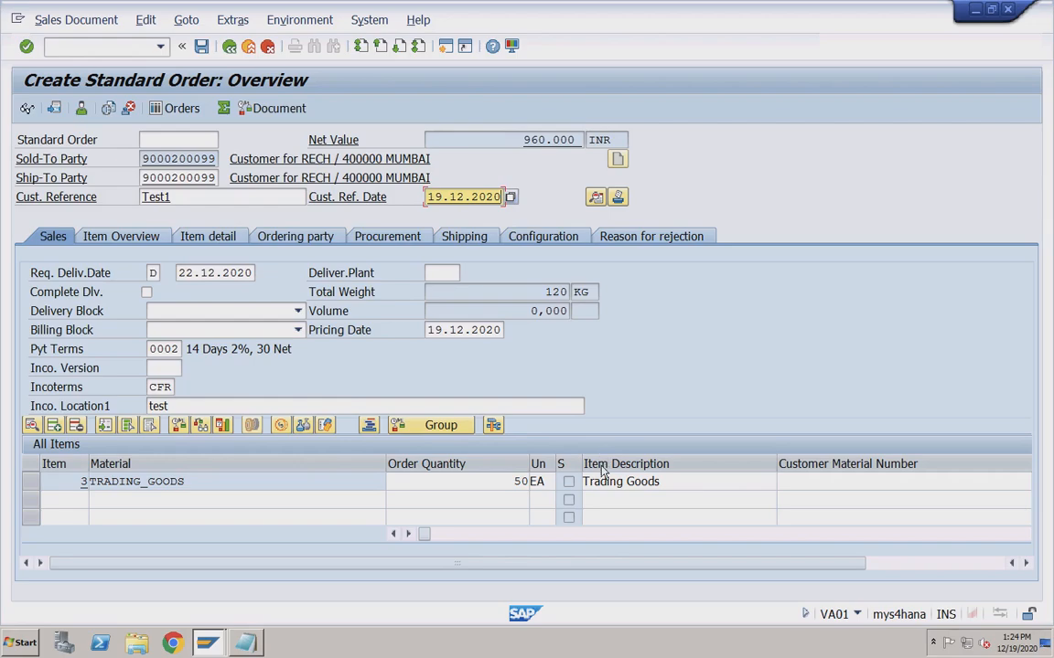
Run the incompletion check and save the release order as standard order 1309.
left_click(145, 21)
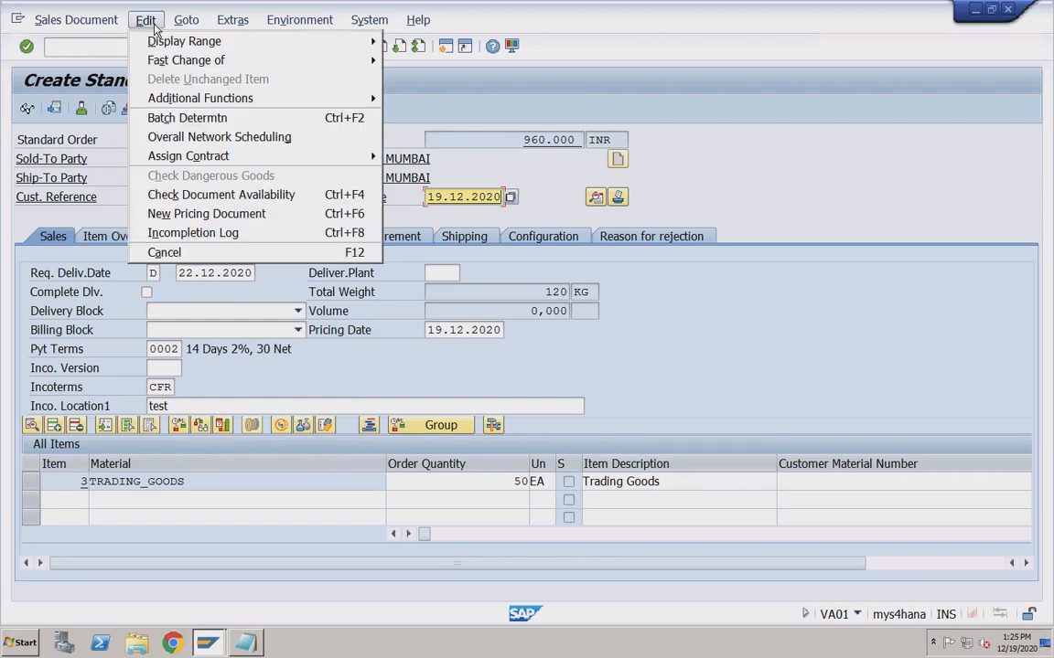
left_click(192, 232)
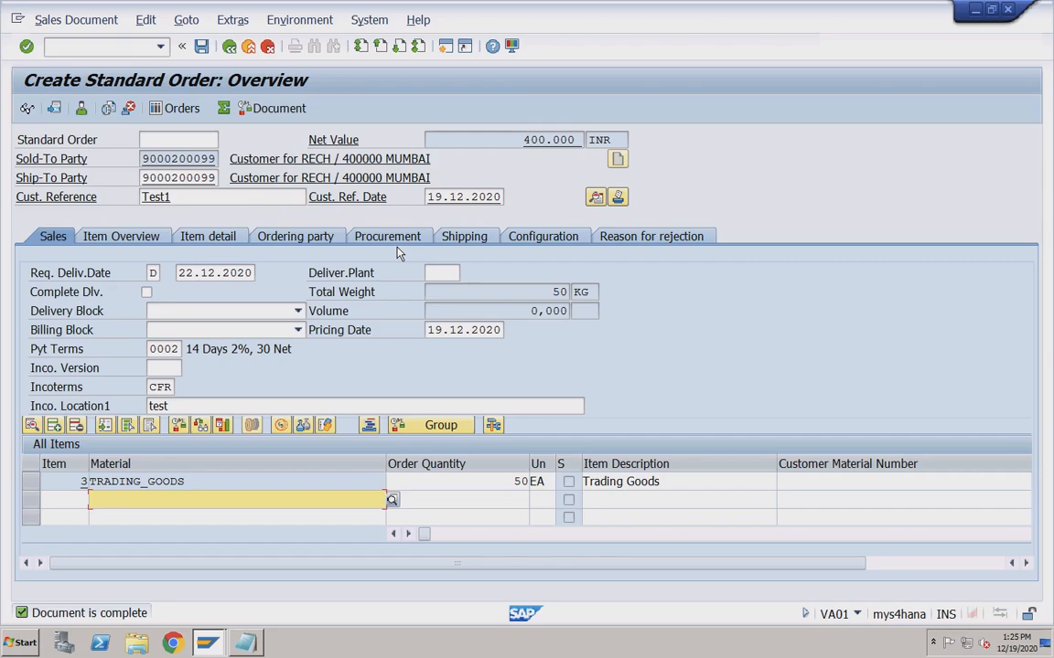
left_click(202, 47)
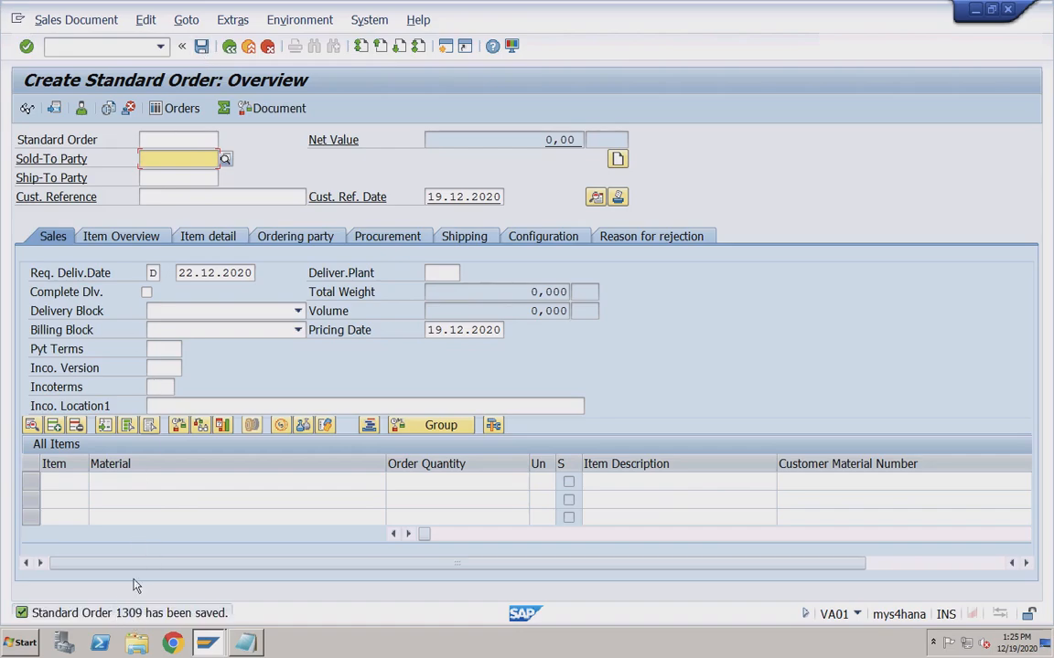
Display order 1309's document flow and confirm it sits under quantity contract 40000011.
left_click(76, 19)
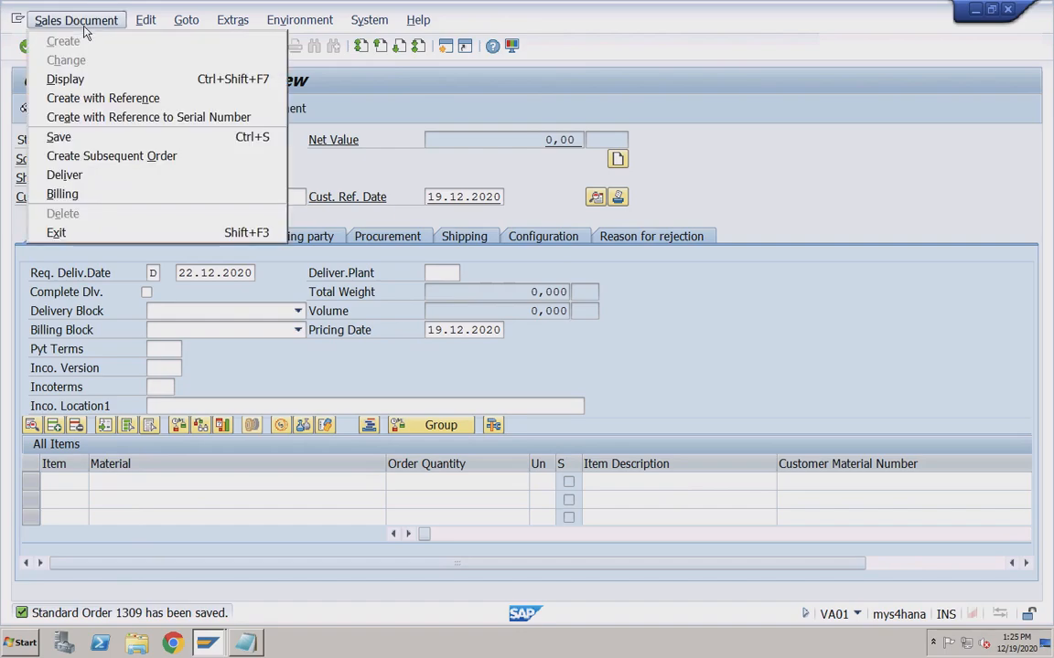
left_click(80, 78)
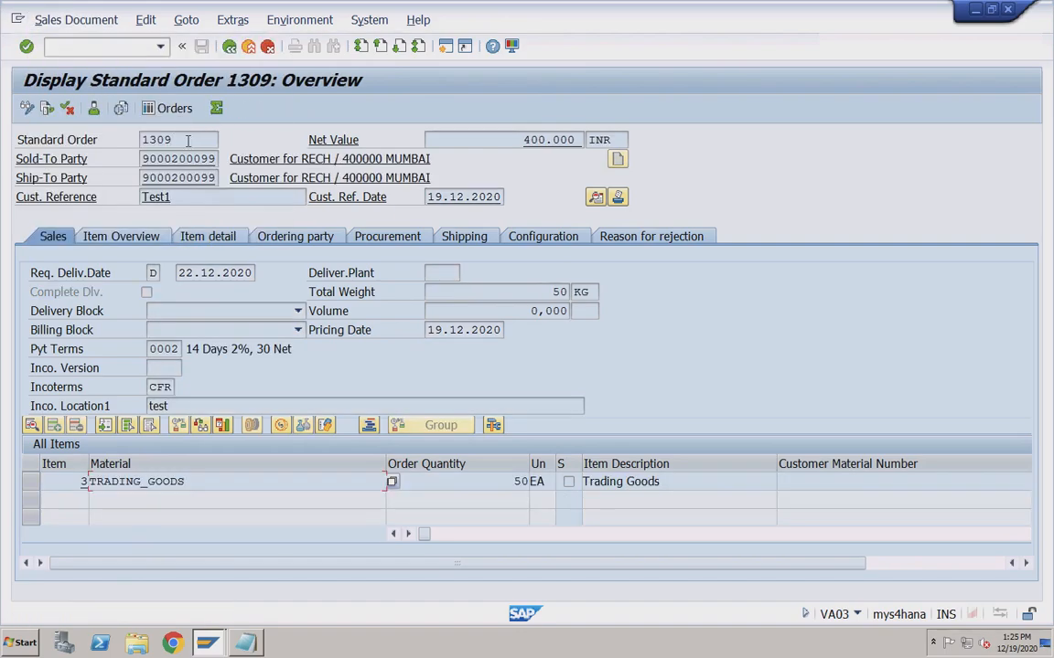
left_click(50, 109)
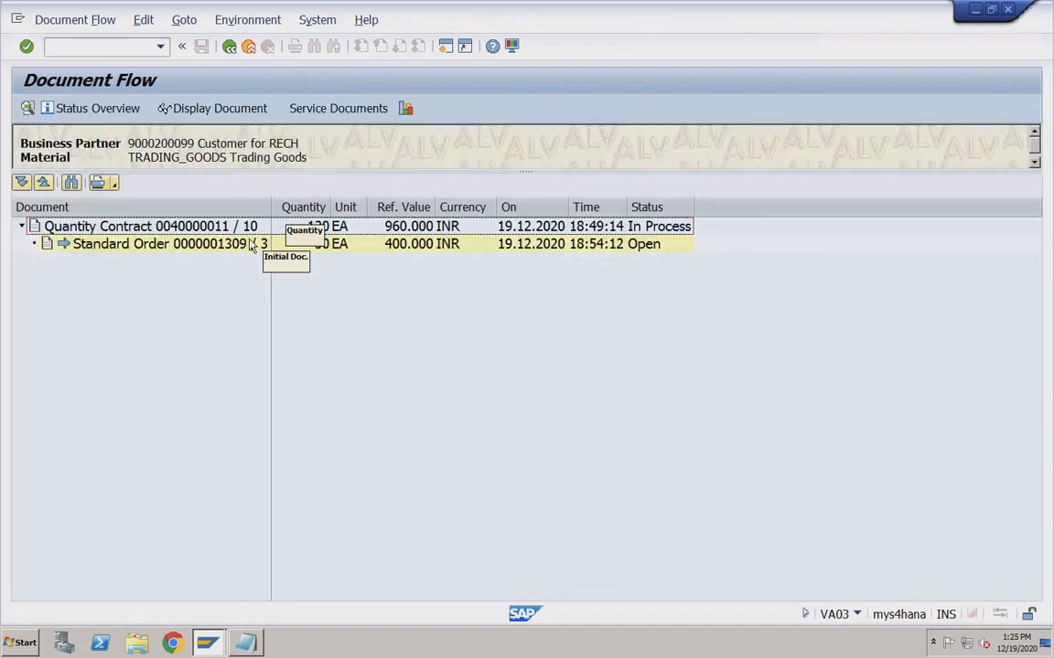
left_click(156, 247)
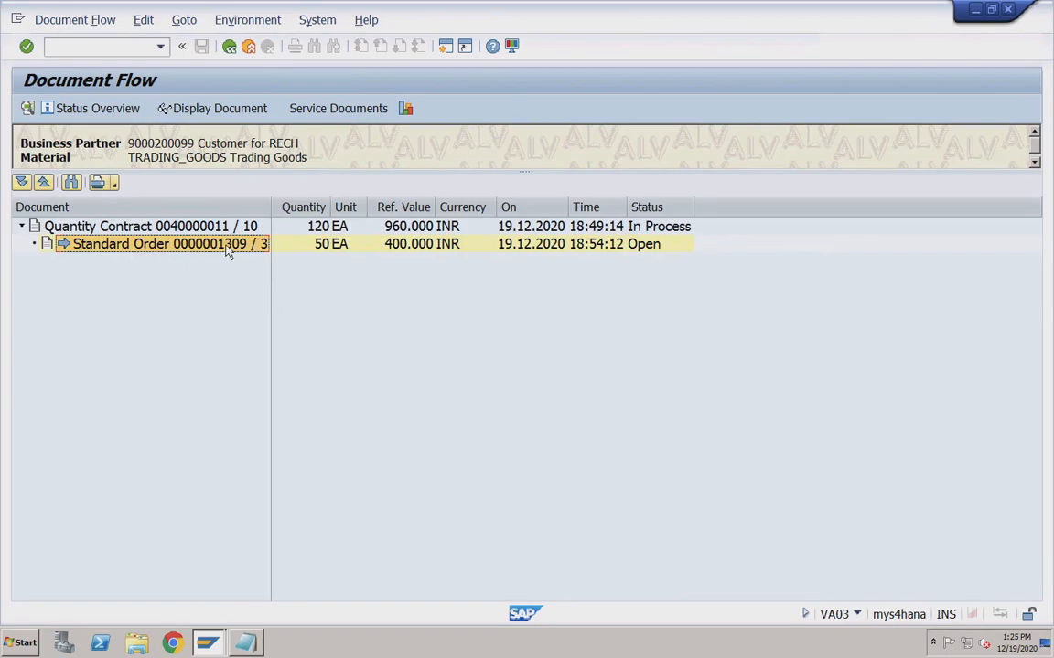
left_click(172, 229)
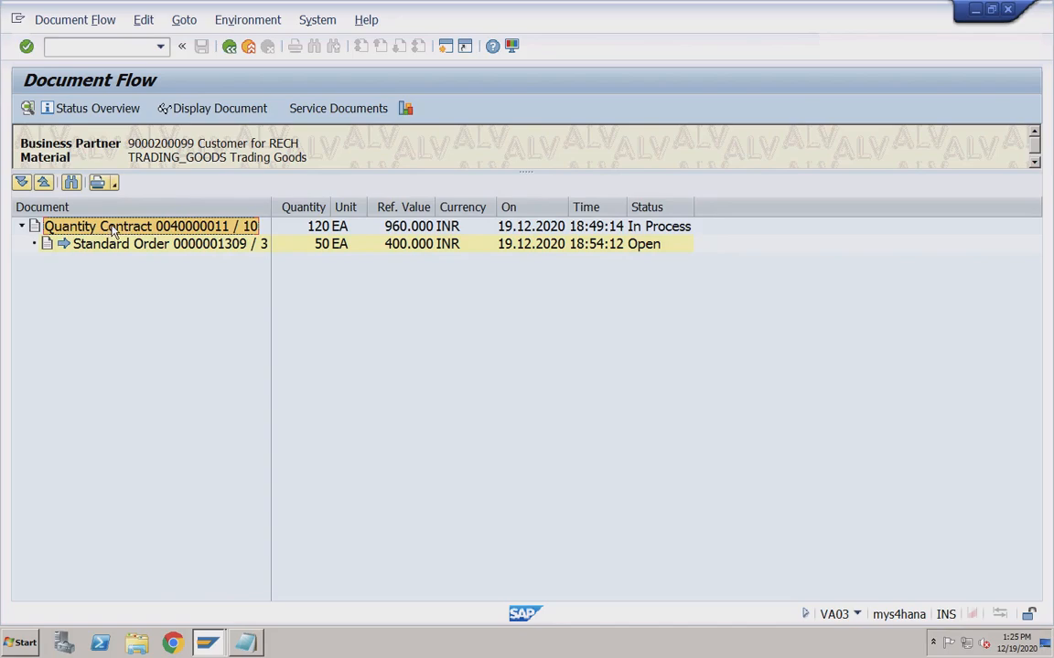
double_click(113, 229)
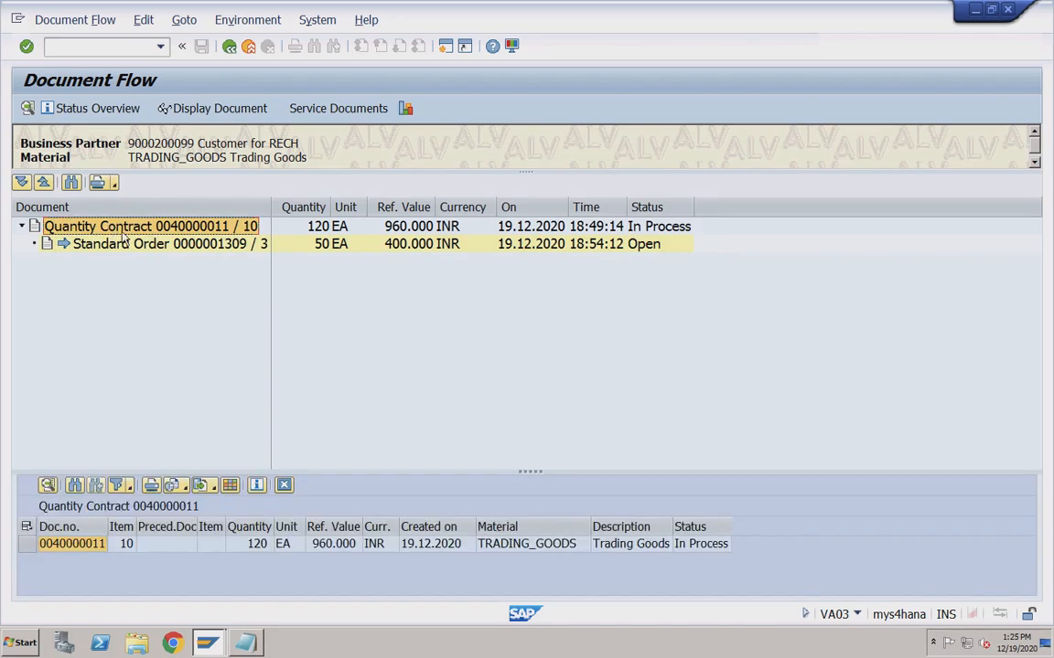
left_click(75, 546)
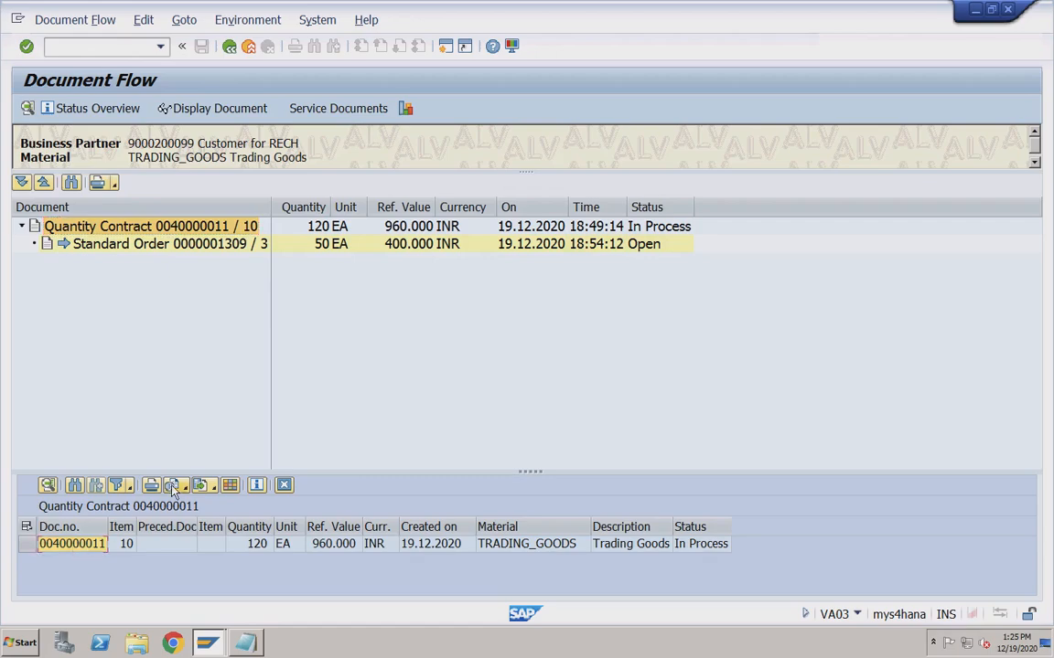
Open quantity contract 40000011 for display with /nva43.
left_click(147, 45)
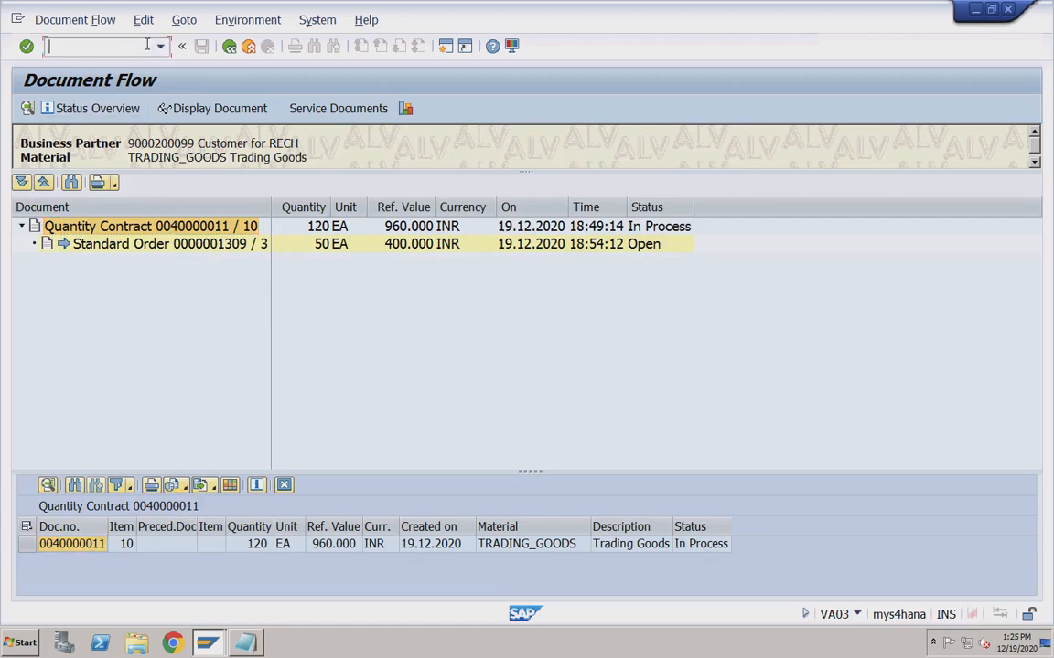
type("/nva43")
key("Return")
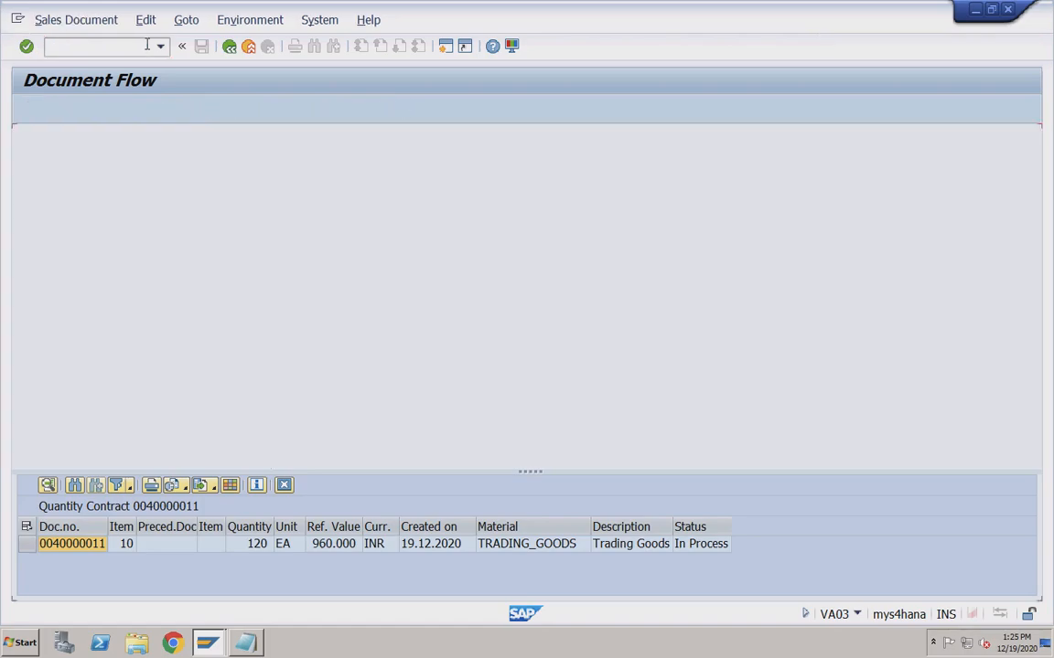
key("Return")
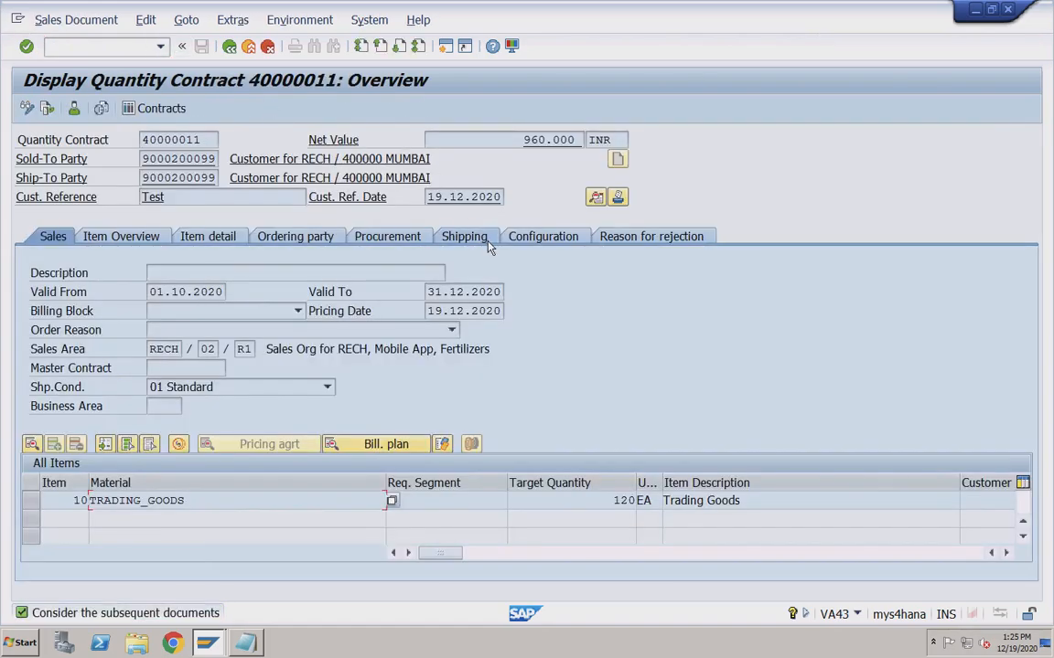
Check contract 40000011's Overall Status, In Process, in the header Status data.
left_click(595, 198)
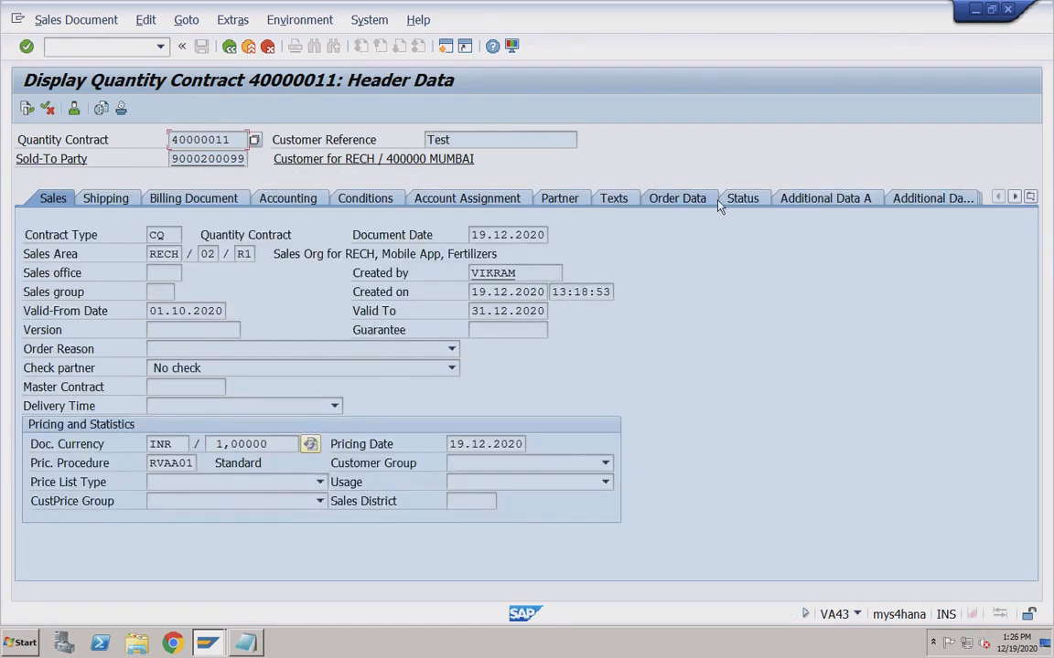
left_click(743, 201)
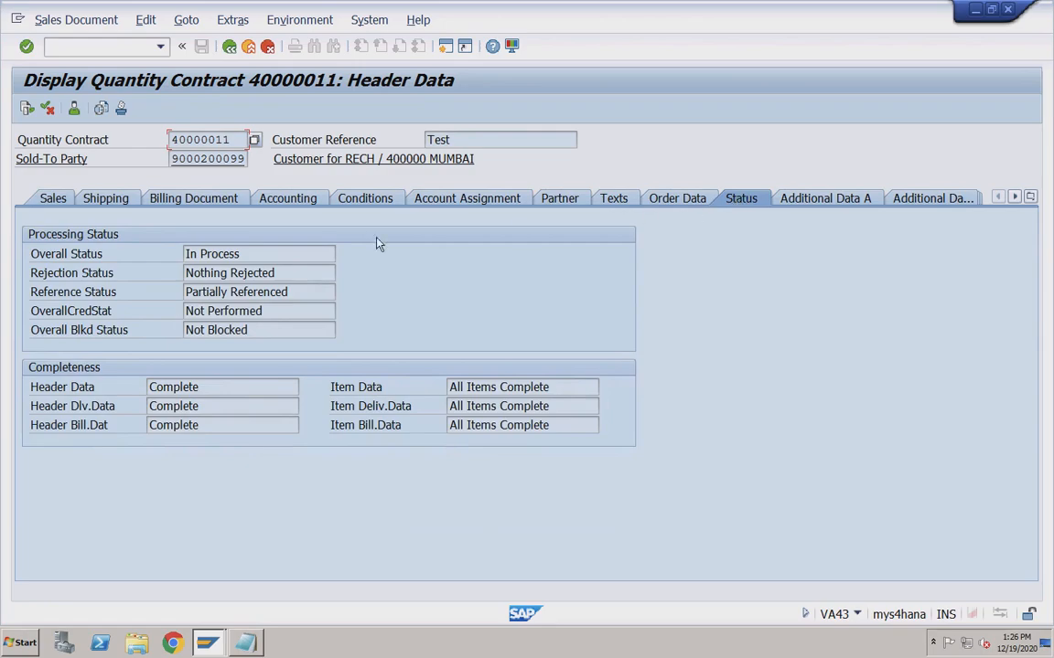
left_click_drag(241, 254, 184, 256)
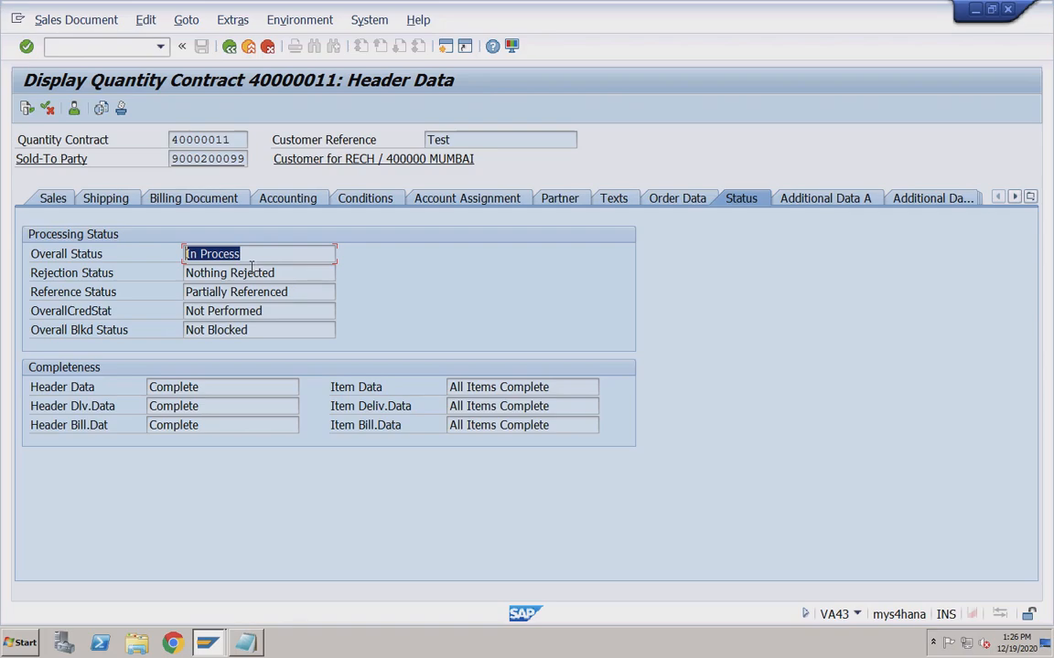
left_click(1030, 198)
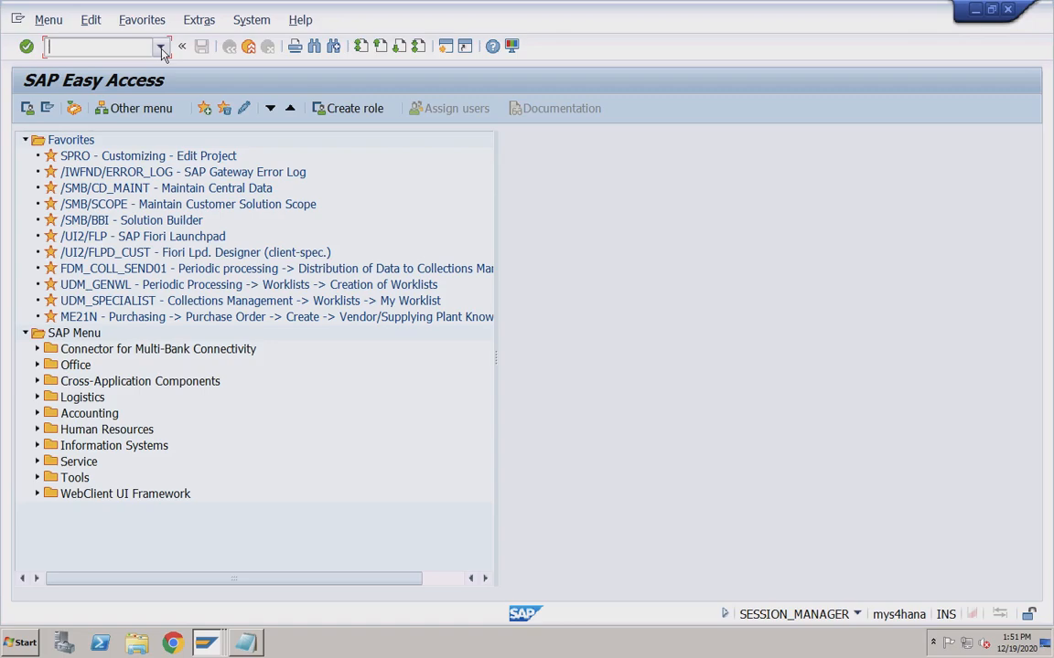
Create a VA01 standard order referencing contract 40000011, copying its TRADING_GOODS item.
type("va01")
key("Return")
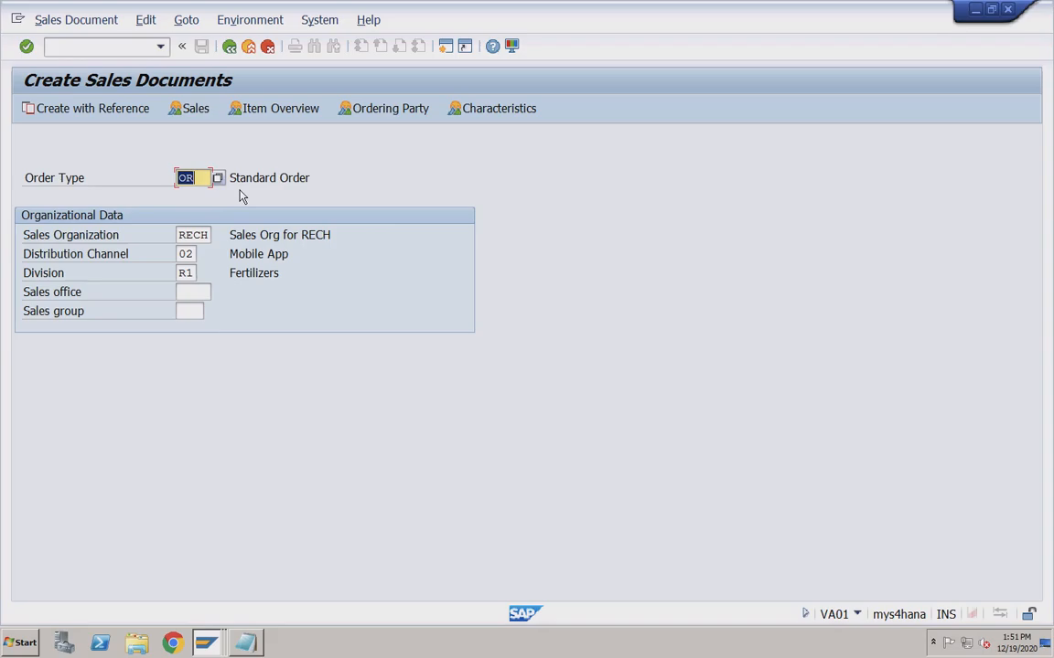
left_click(108, 115)
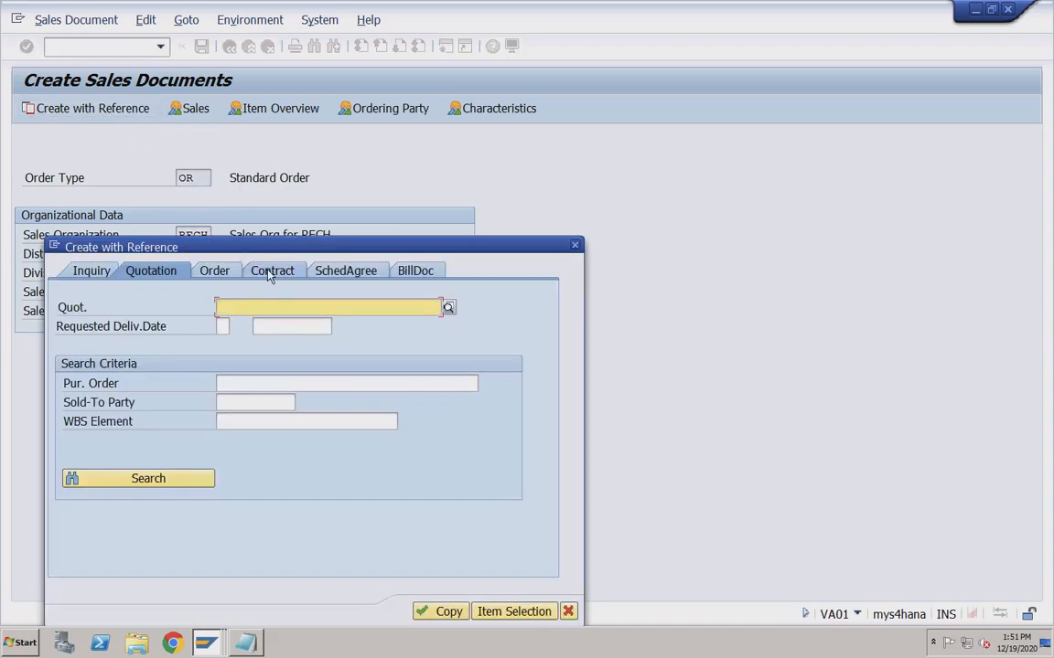
left_click(269, 274)
left_click(260, 308)
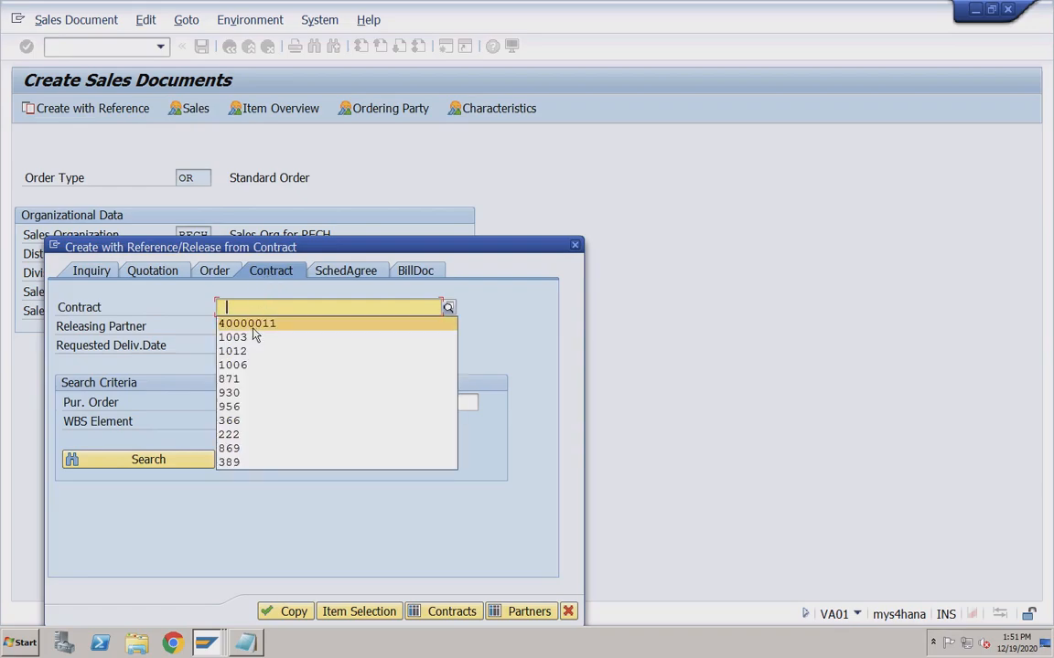
left_click(254, 322)
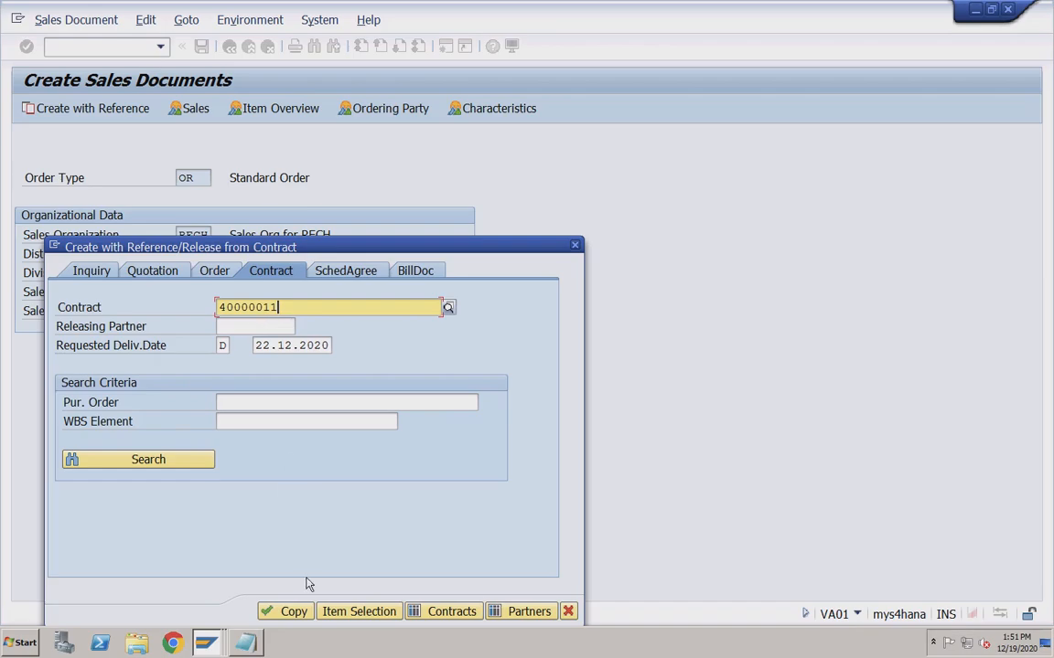
left_click(286, 610)
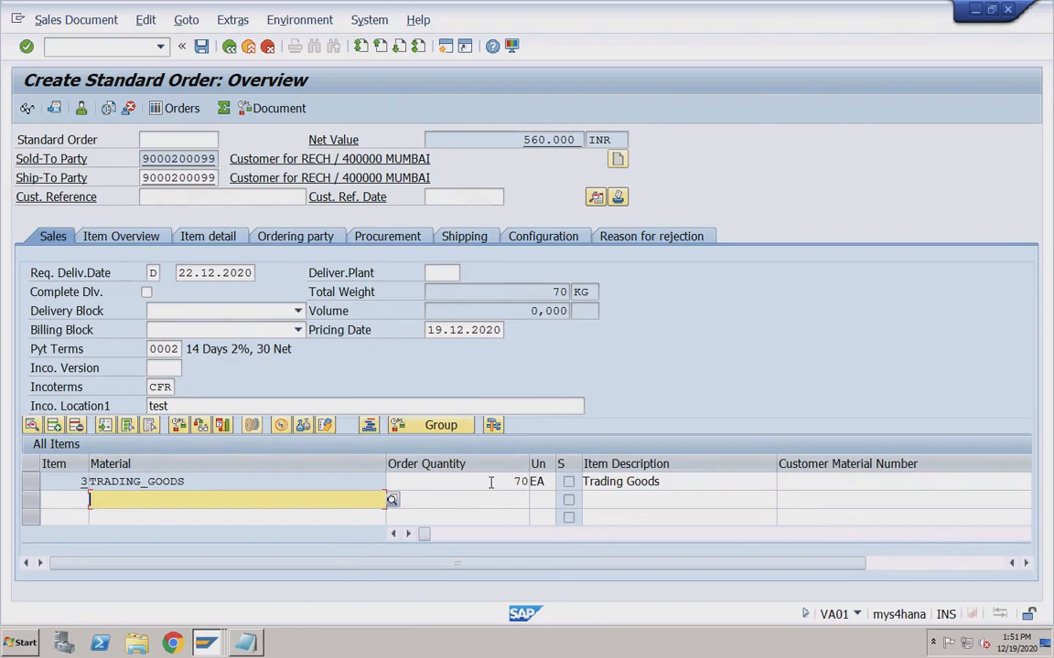
Change item 3's order quantity from 70 to 80, accepting the target quantity warning.
left_click(491, 482)
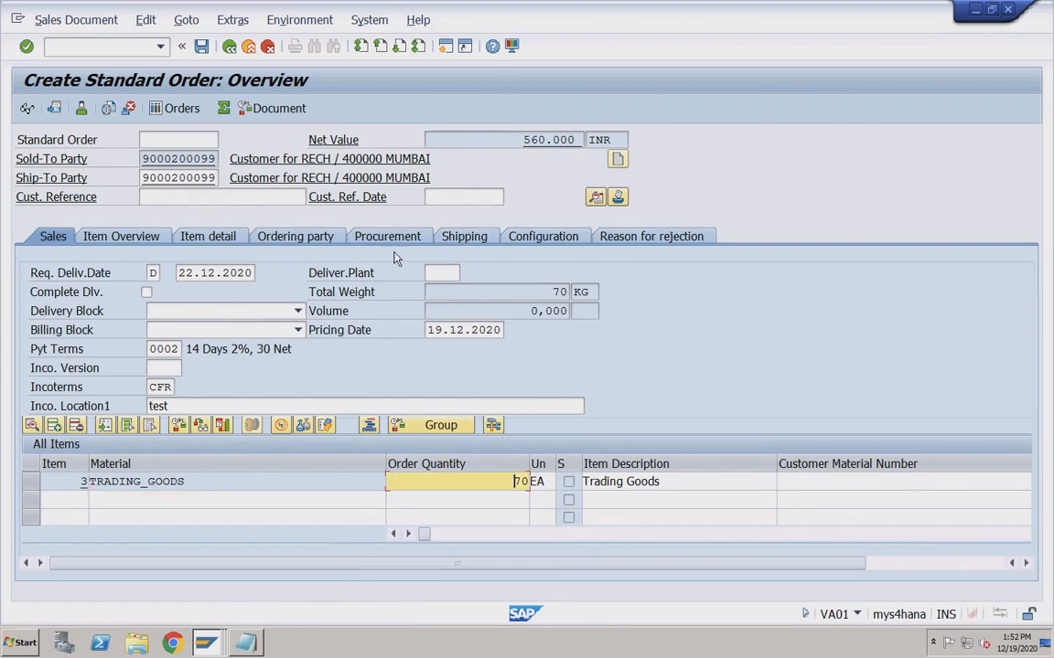
left_click(219, 483)
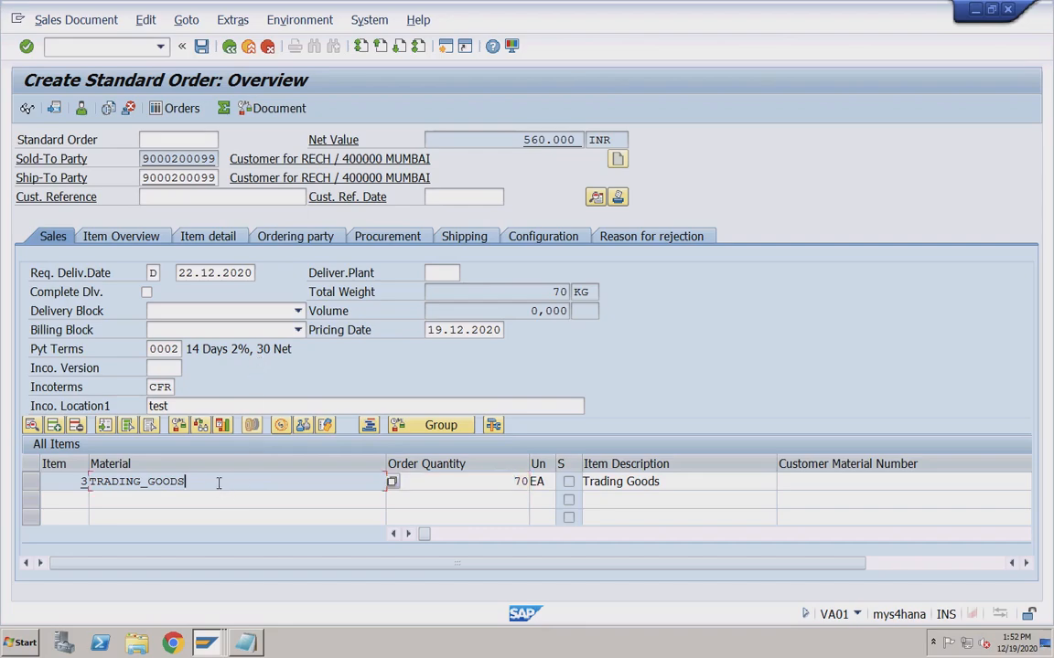
left_click(497, 485)
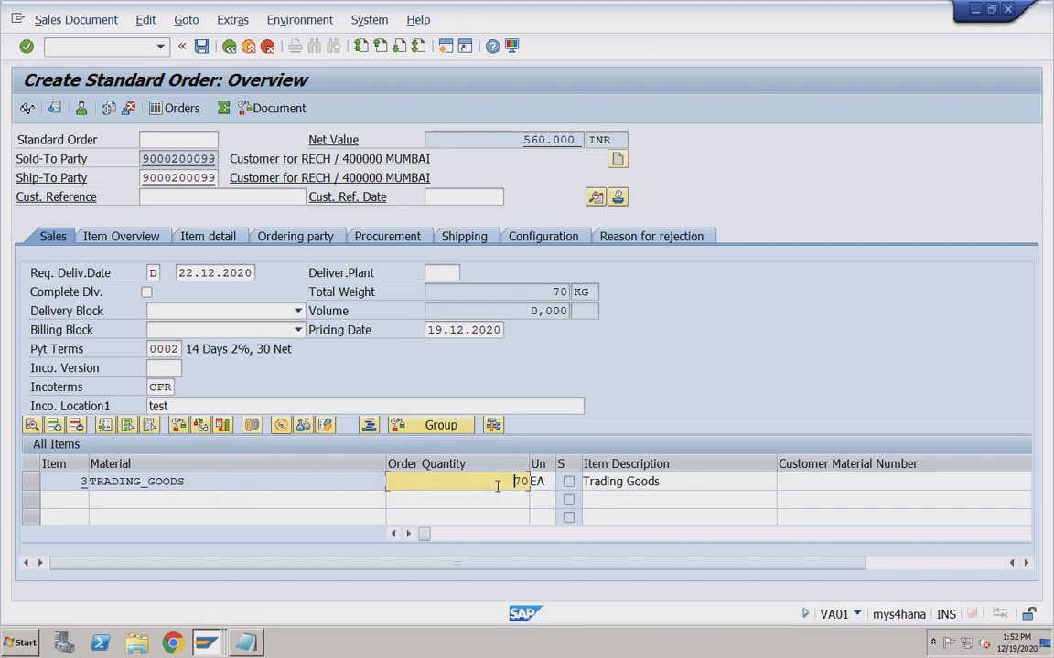
double_click(517, 484)
left_click(514, 485)
left_click_drag(514, 481, 531, 481)
type("8")
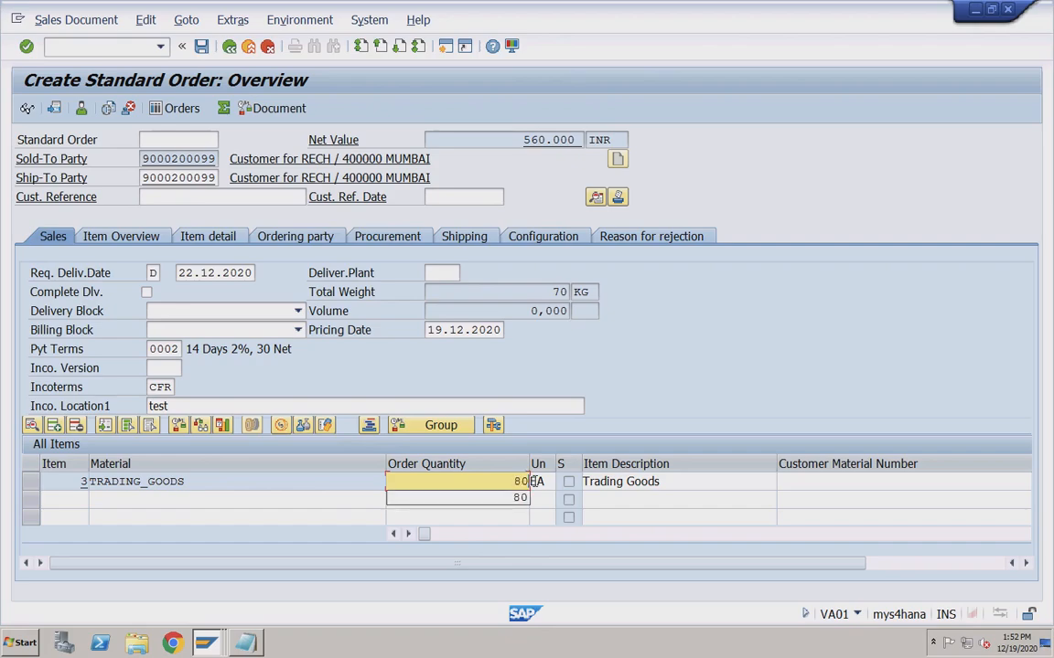
type("0")
key("Return")
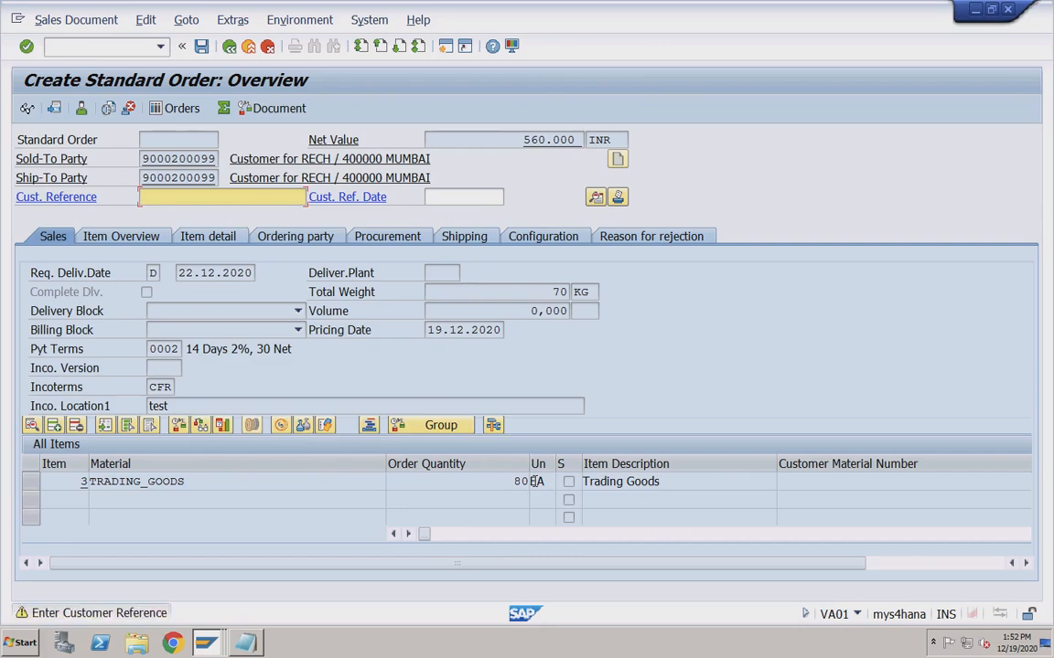
key("Return")
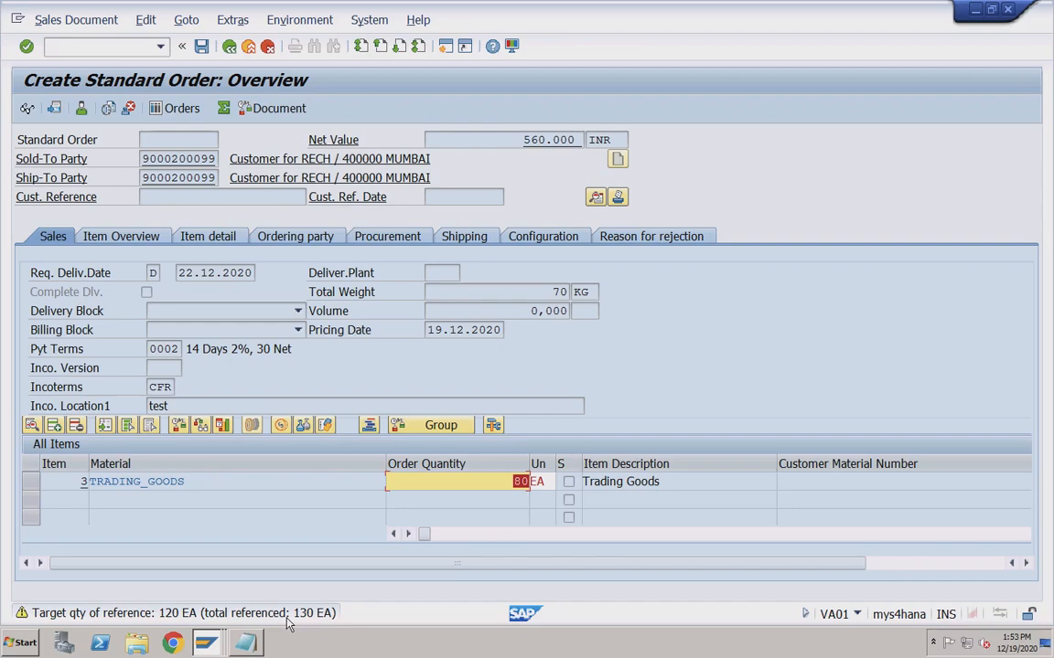
key("Return")
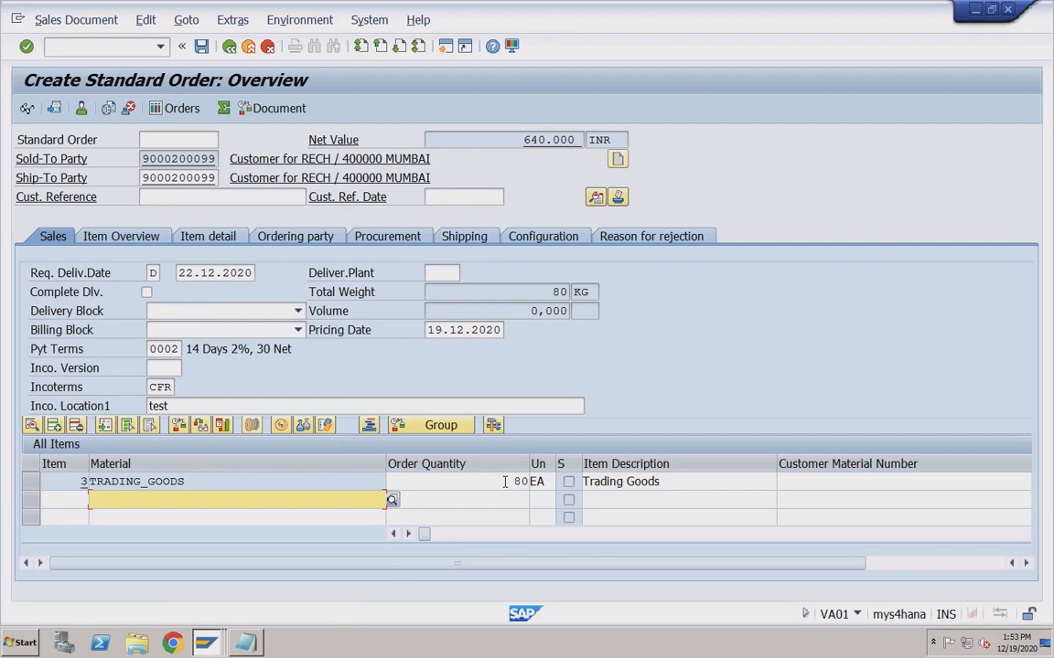
left_click(509, 481)
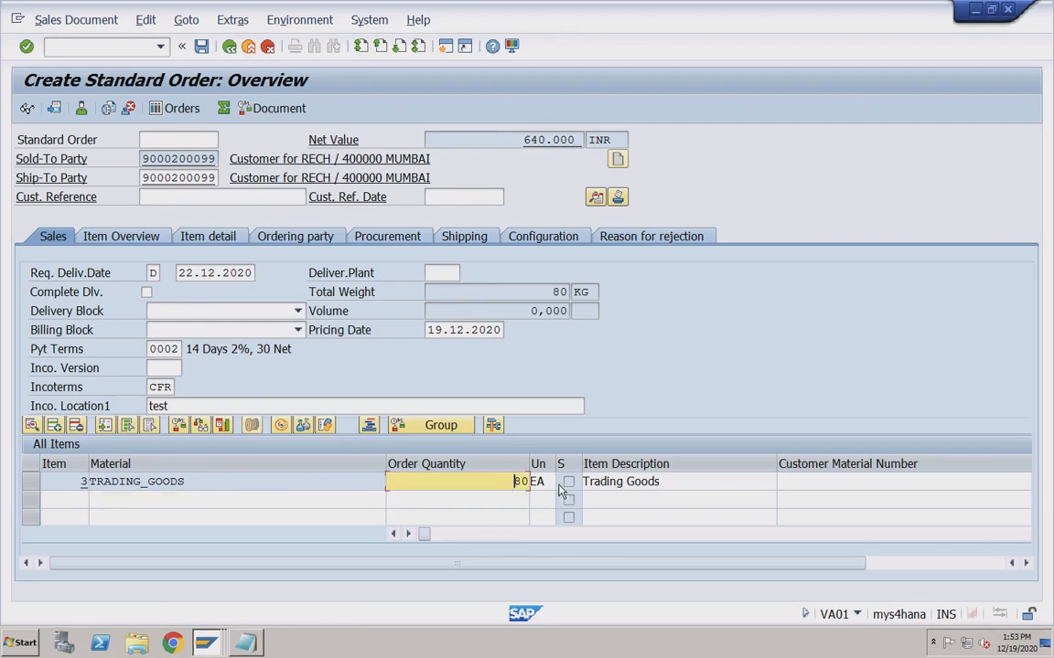
Fill the missing Customer Reference with test2 and save the order as 1310.
left_click(147, 21)
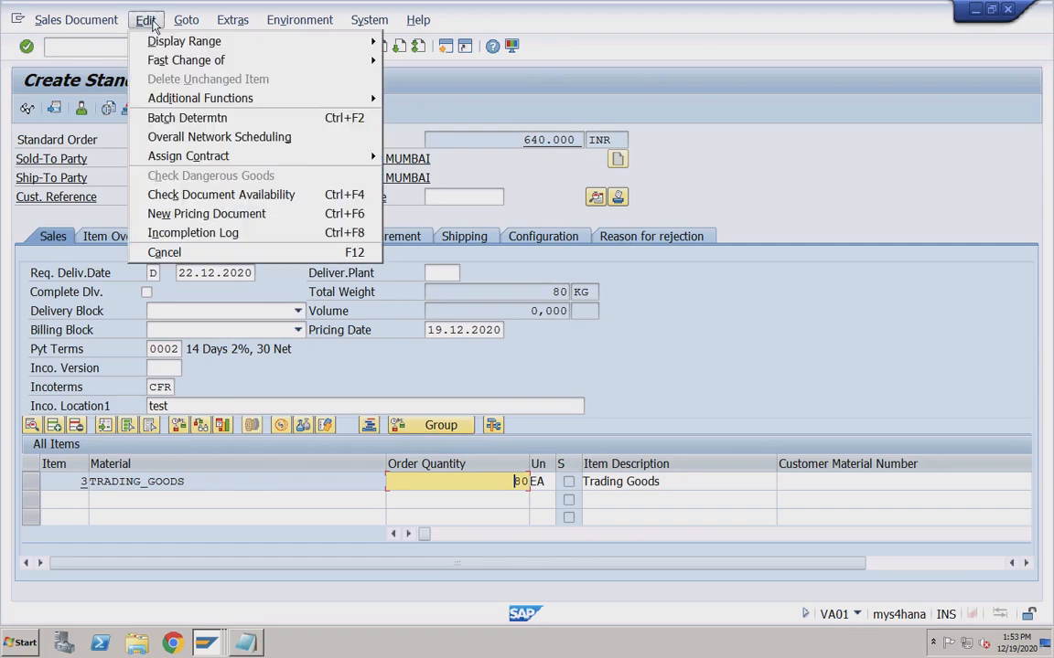
left_click(187, 235)
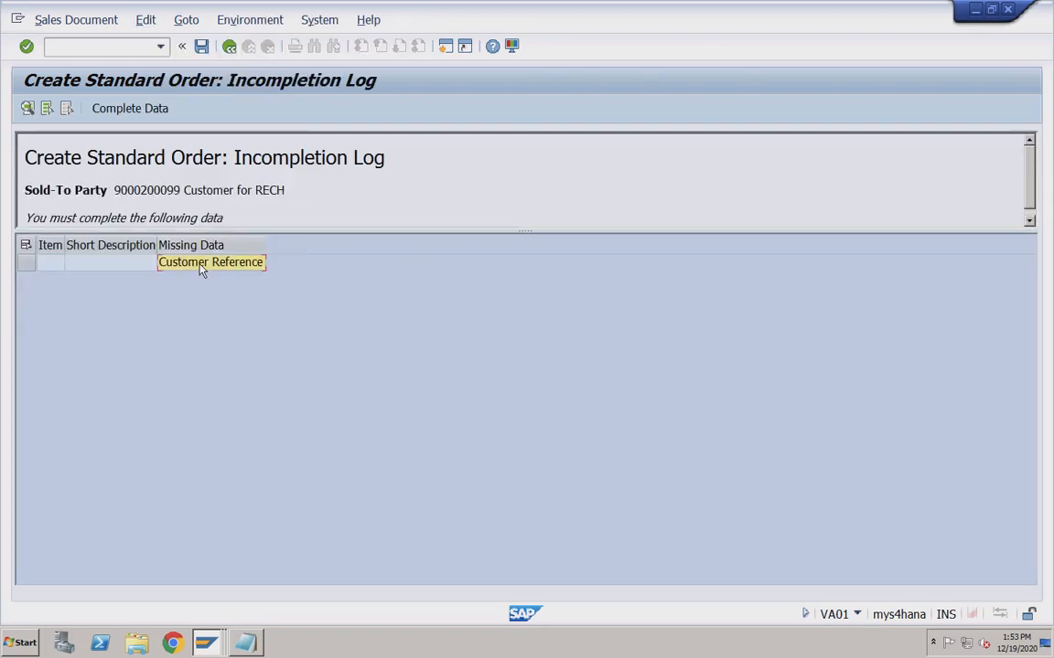
double_click(201, 264)
left_click(216, 255)
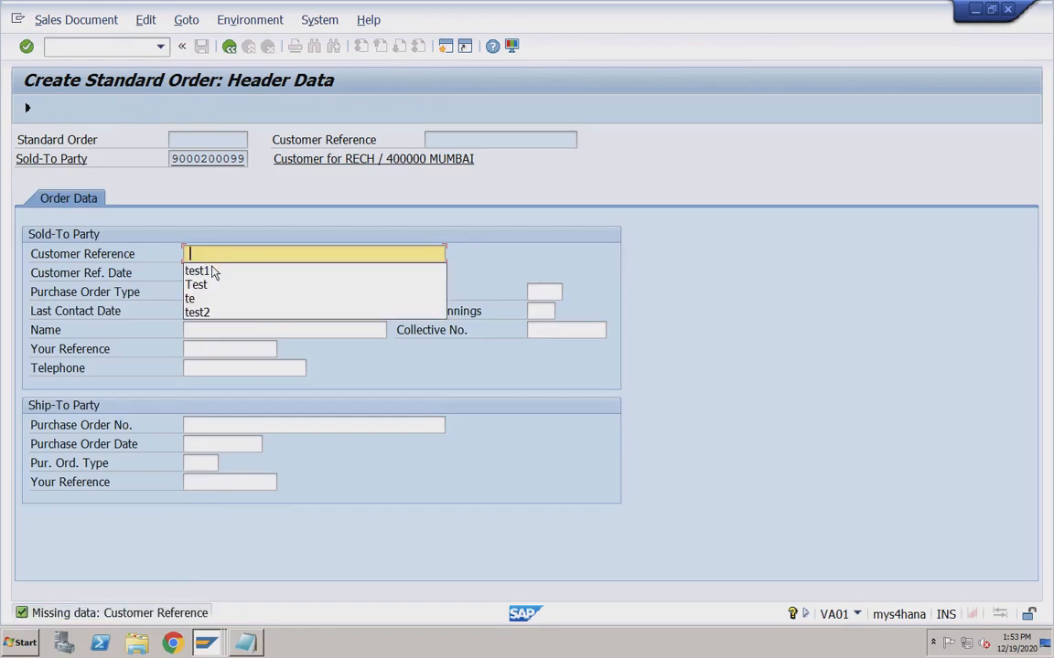
left_click(212, 271)
key("BackSpace")
type("2")
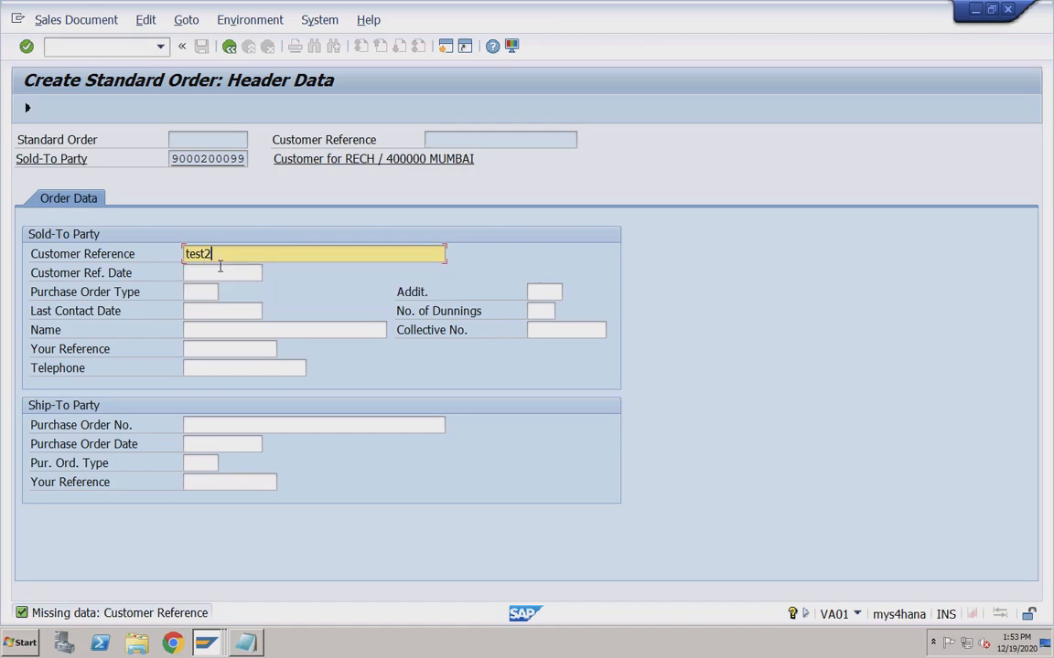
key("Return")
left_click(202, 47)
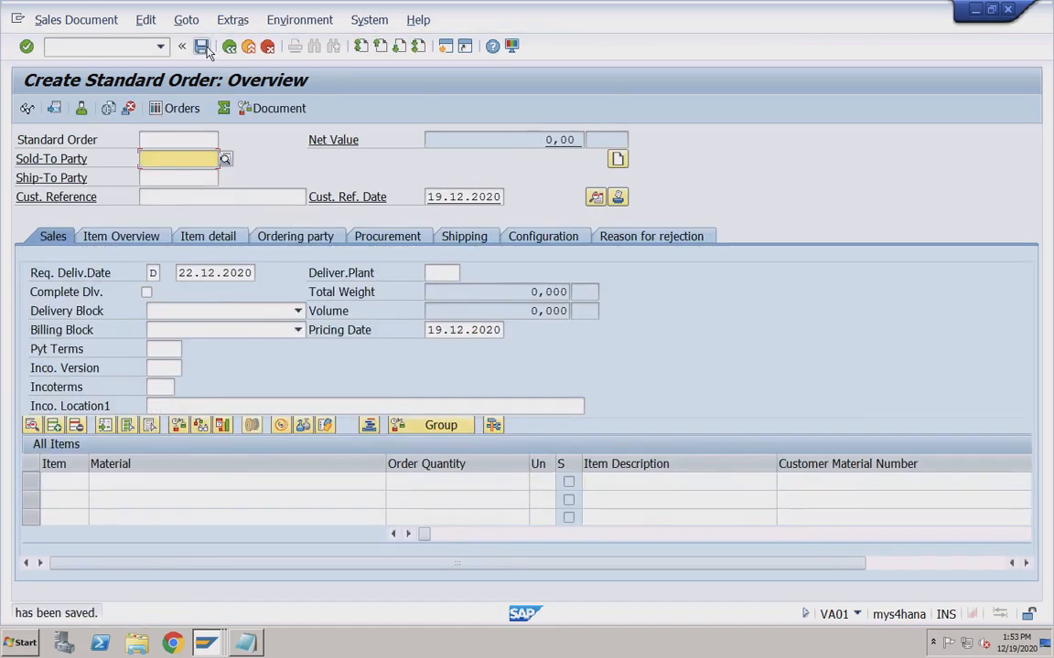
left_click(137, 50)
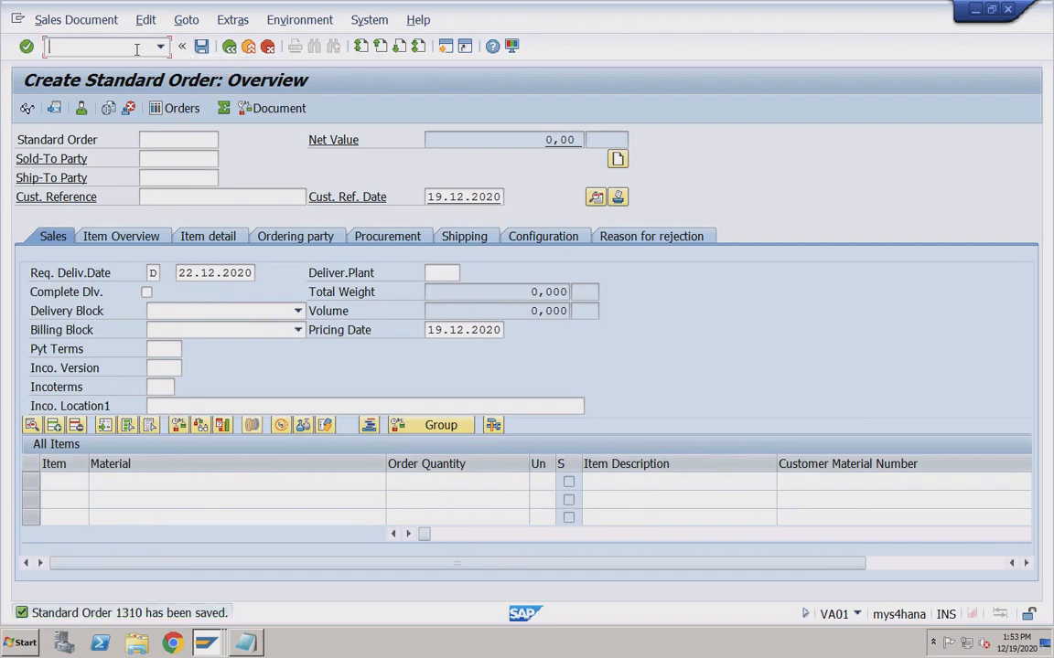
Review contract 40000011's document flow: orders 1309 (50) and 1310 (80), contract Completed.
type("/nva01")
key("Return")
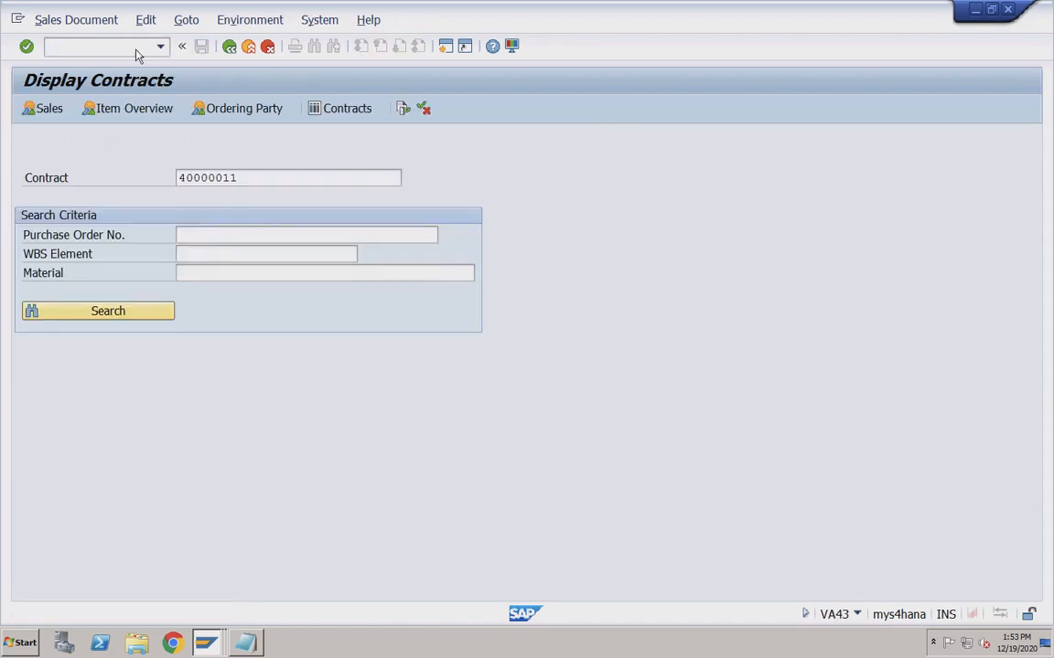
key("Return")
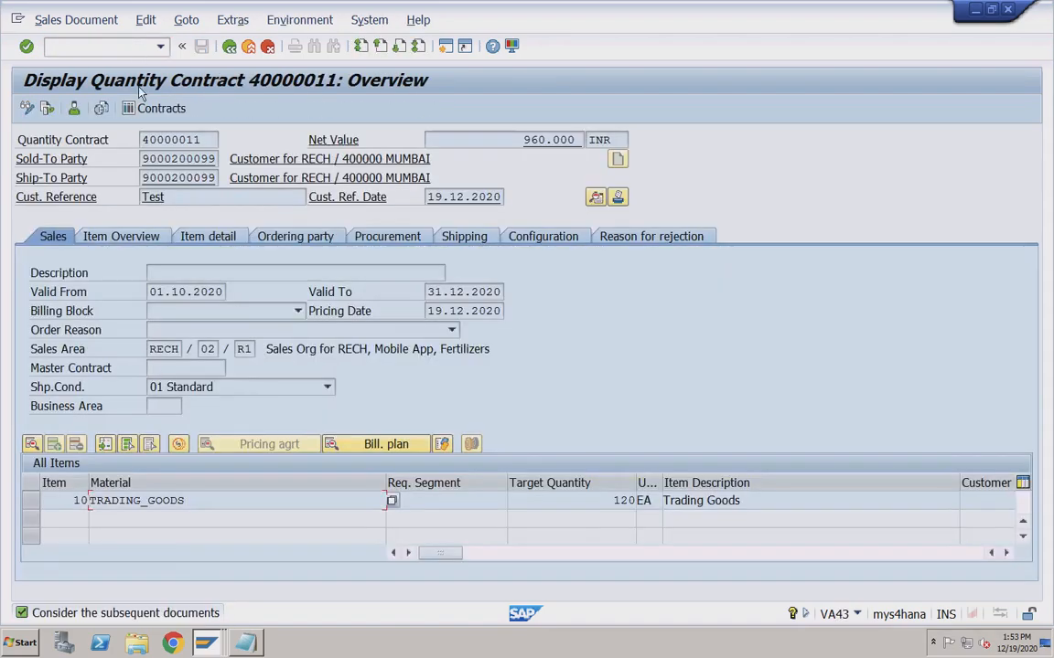
left_click(45, 105)
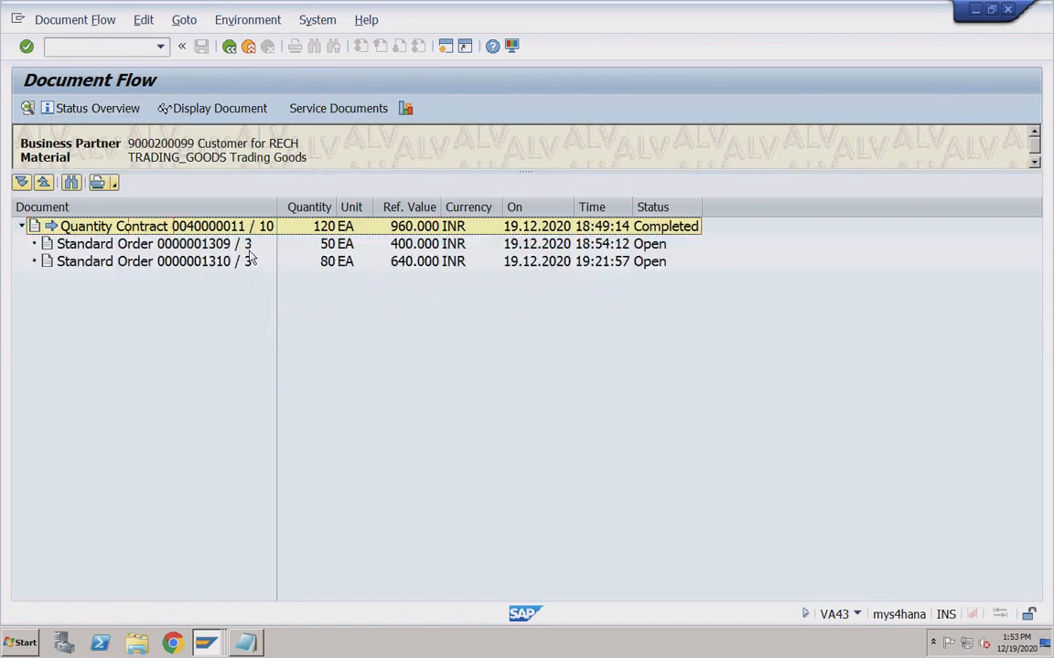
left_click(199, 245)
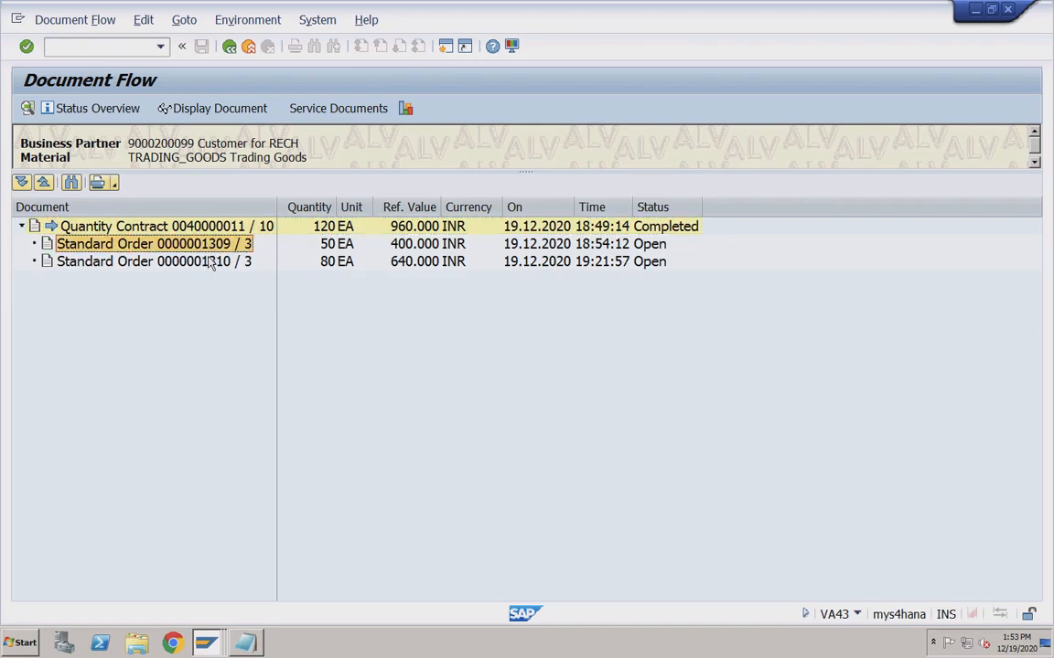
left_click(201, 262)
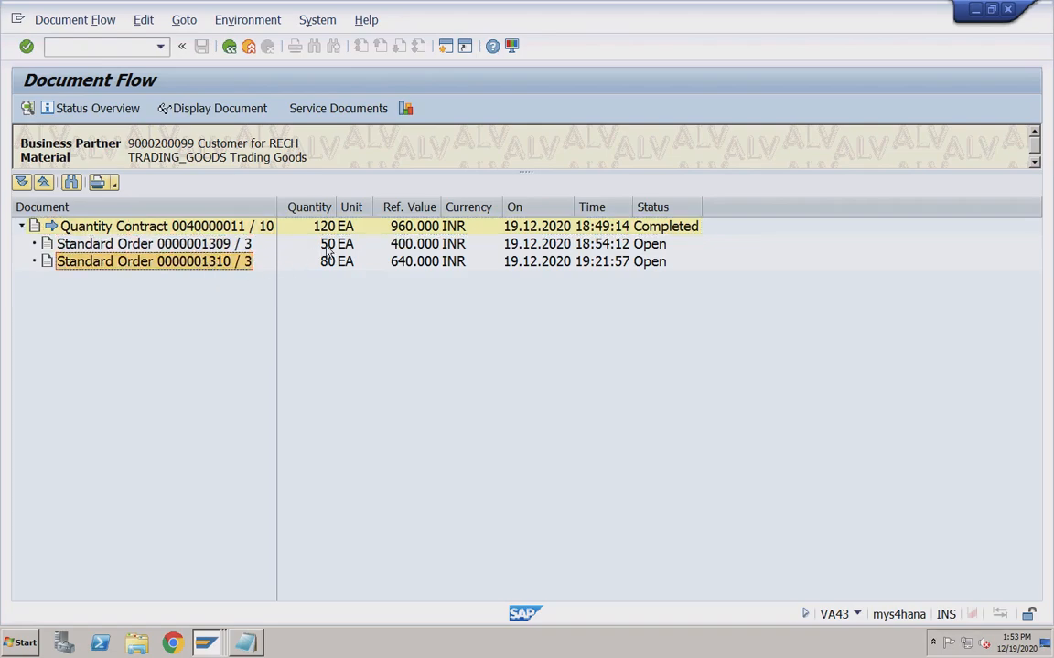
left_click(320, 245)
left_click(217, 263)
left_click(324, 261)
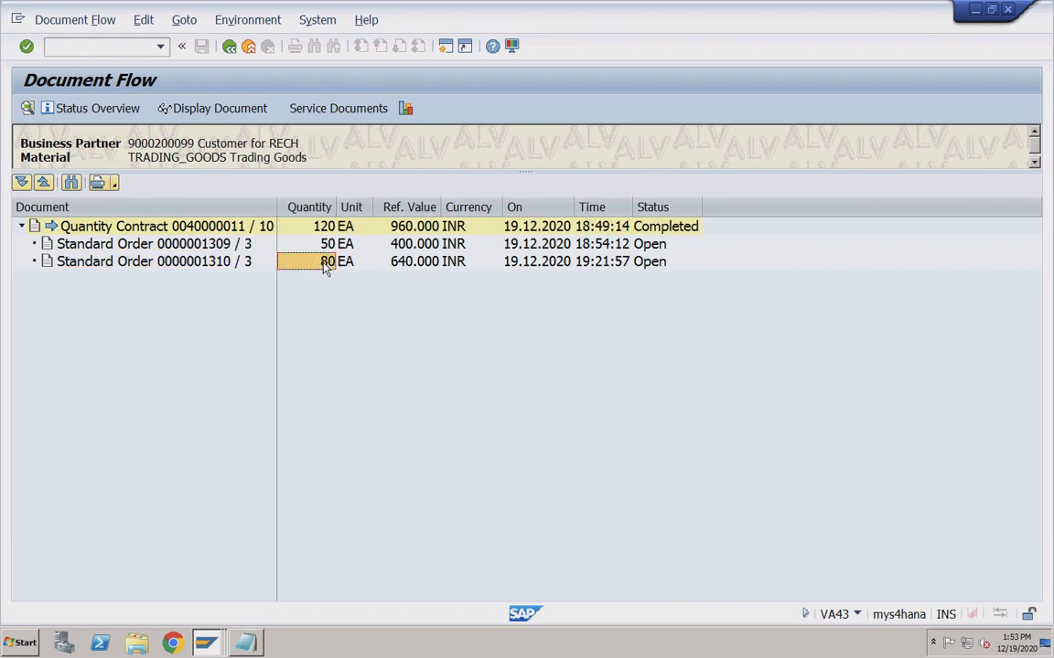
left_click(690, 230)
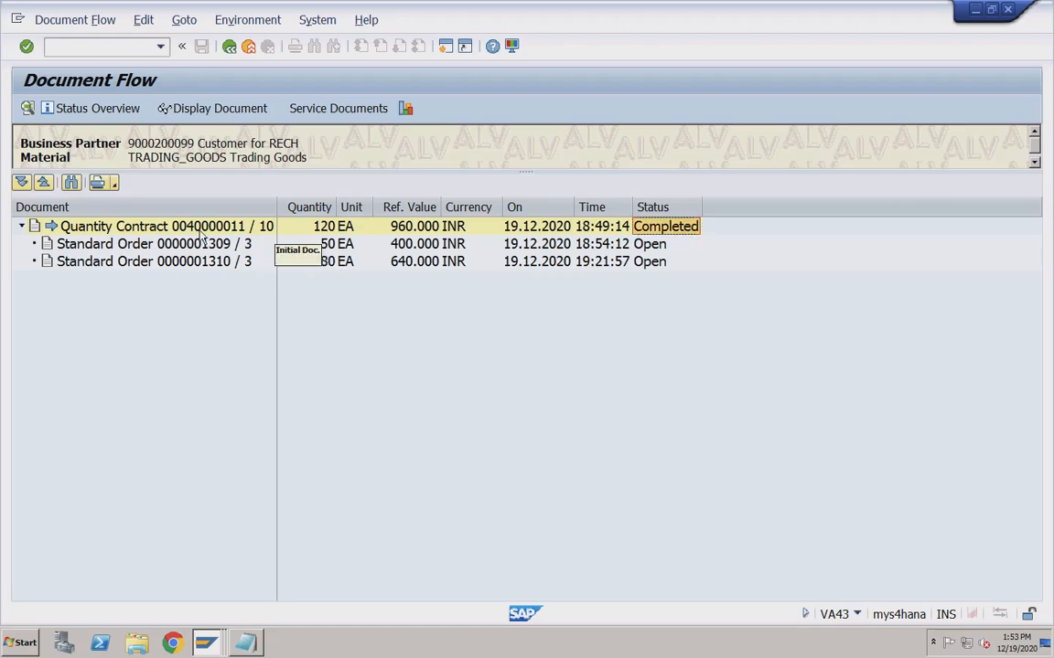
left_click(649, 245)
left_click(645, 262)
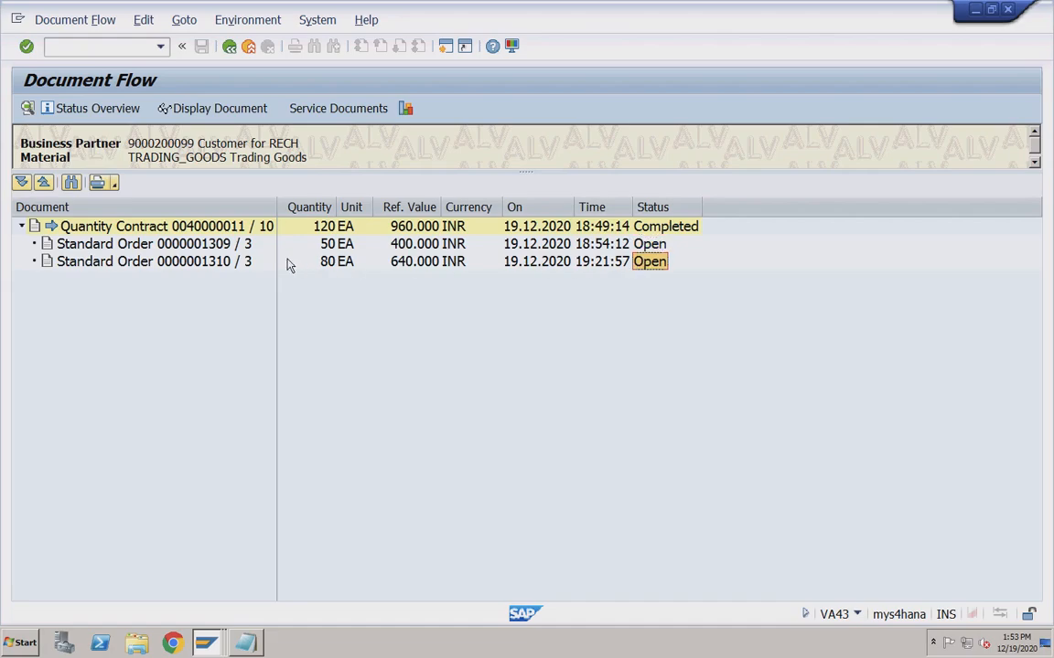
left_click(221, 263)
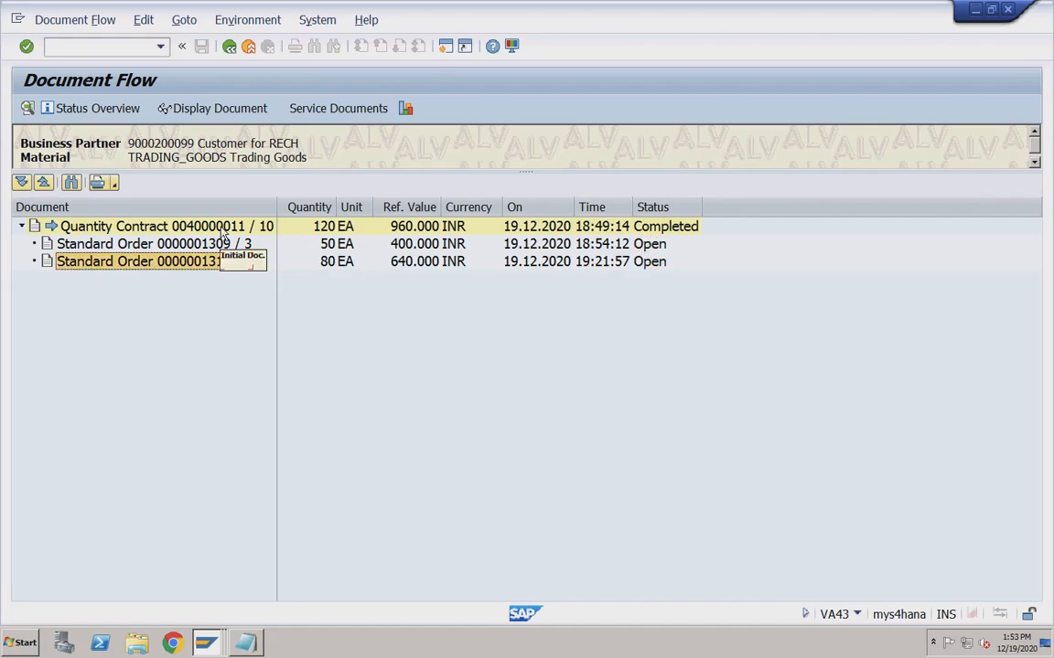
left_click(222, 228)
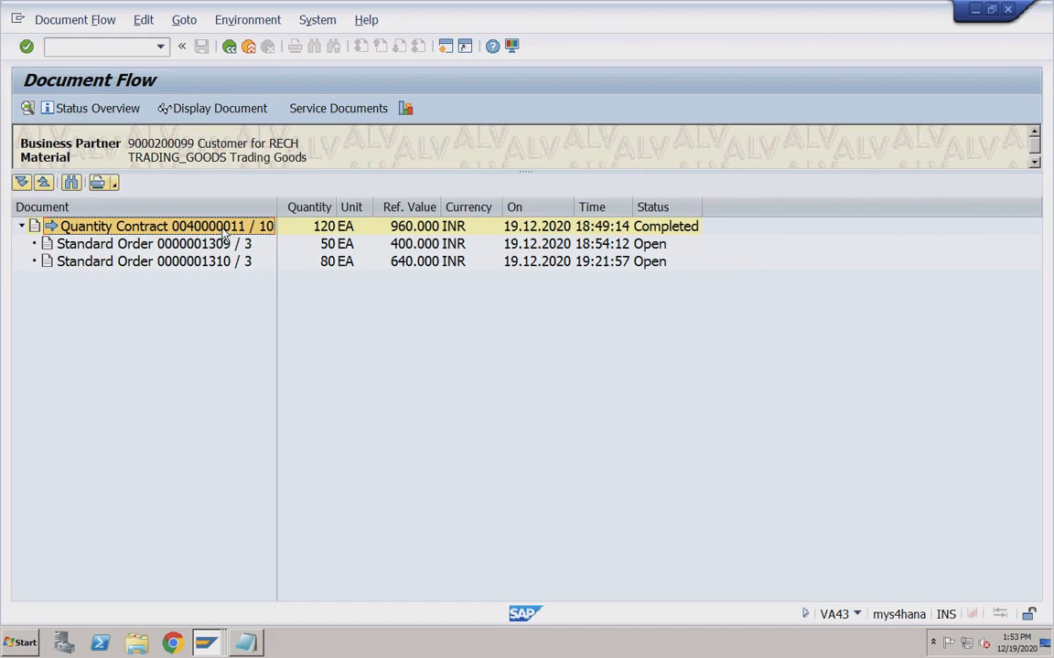
Reopen the contract's document flow showing the details of standard order 1309.
left_click(230, 47)
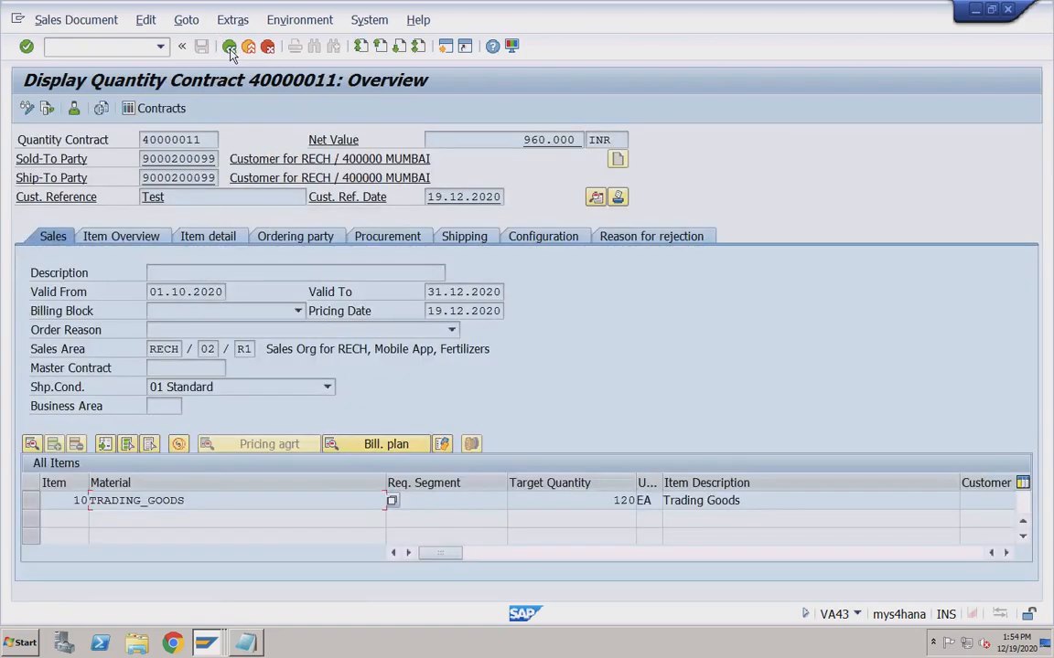
left_click(199, 137)
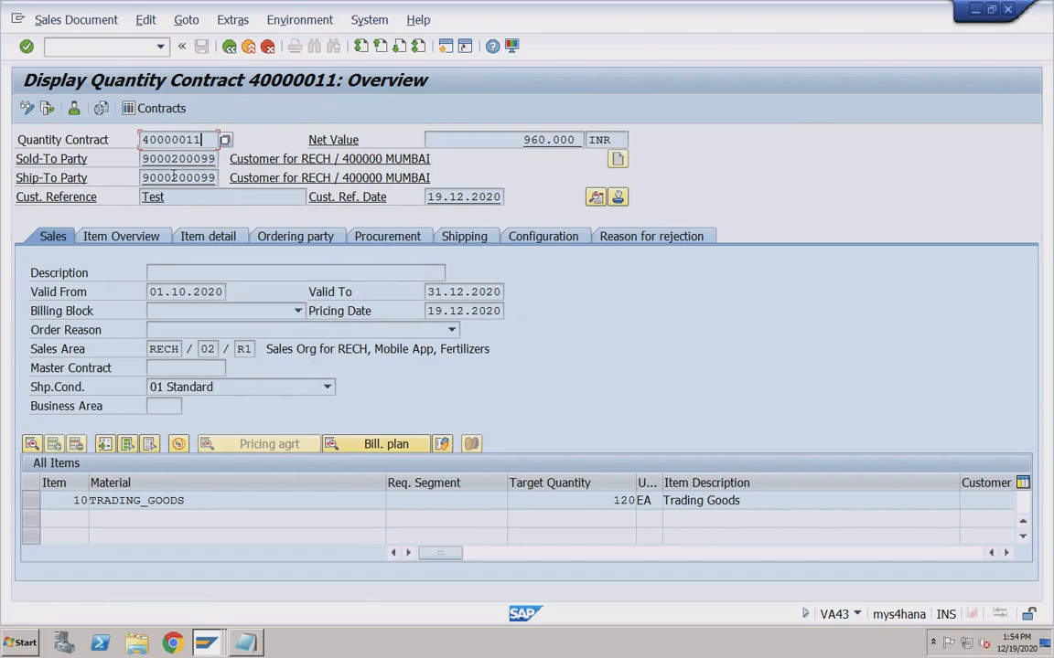
left_click(47, 108)
left_click(137, 231)
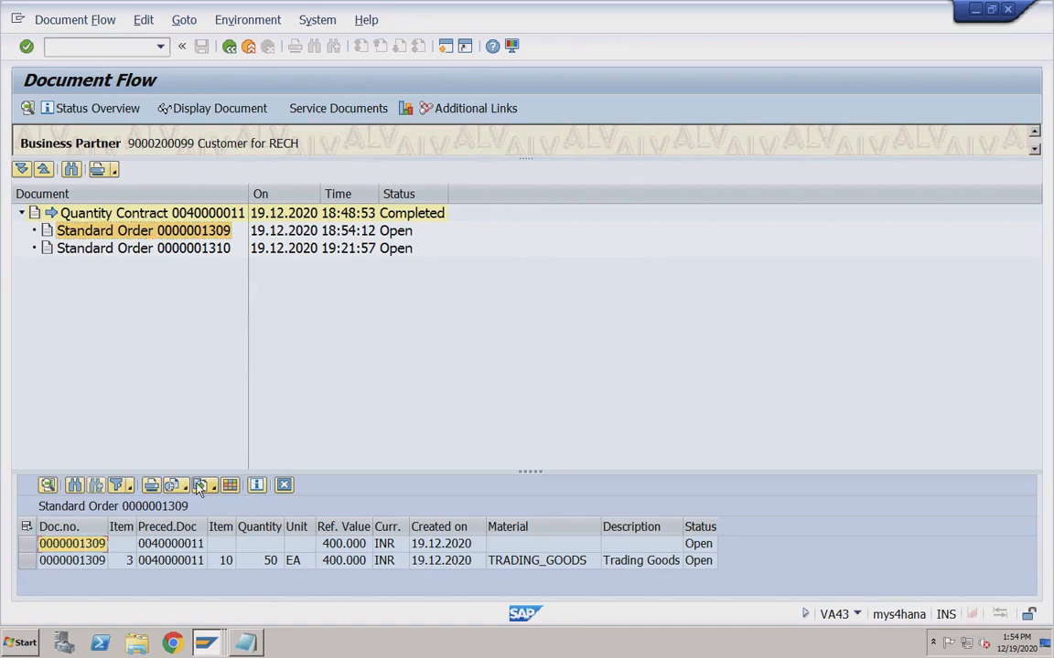
left_click(106, 48)
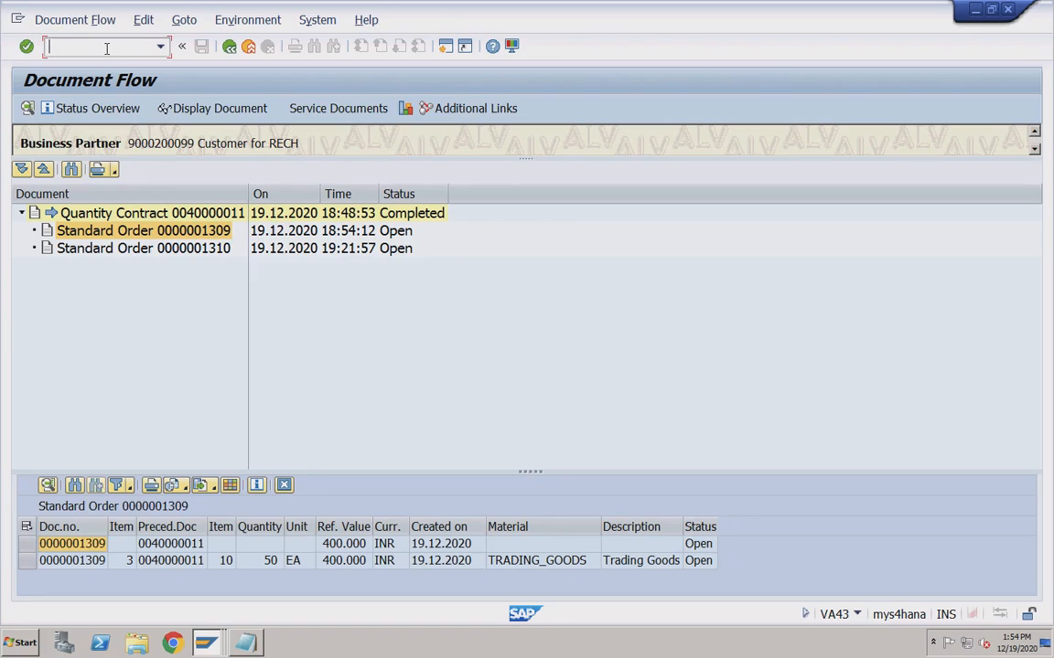
Attempt a VL01N outbound delivery for order 1310 from shipping point RC01; no schedule lines due.
type("/nvl01n")
key("Return")
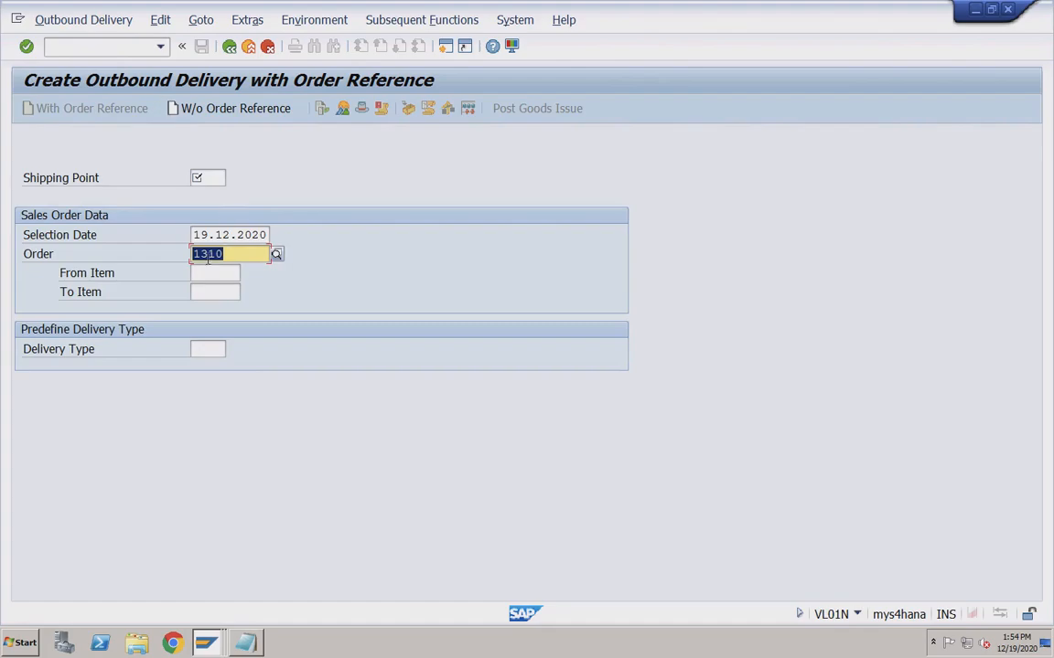
left_click(213, 177)
key("Down")
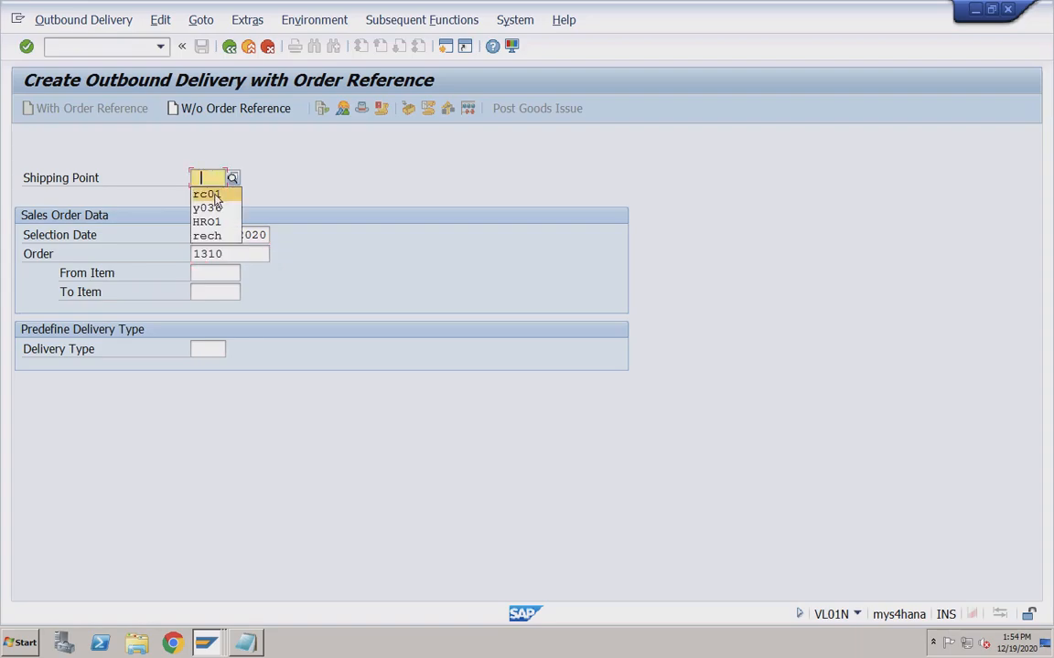
key("Return")
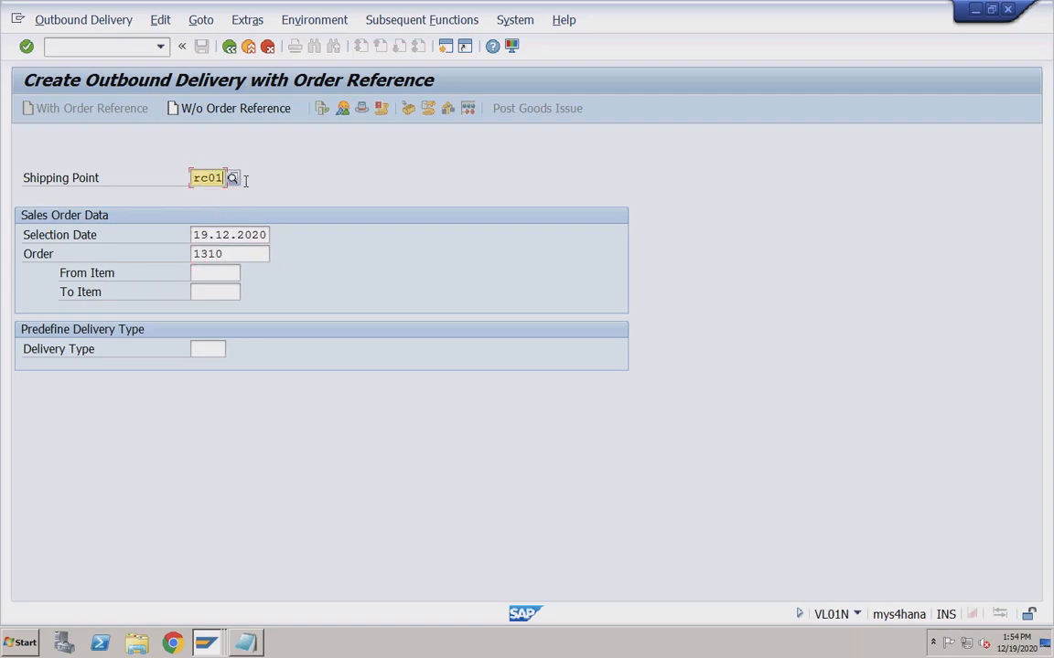
left_click(231, 254)
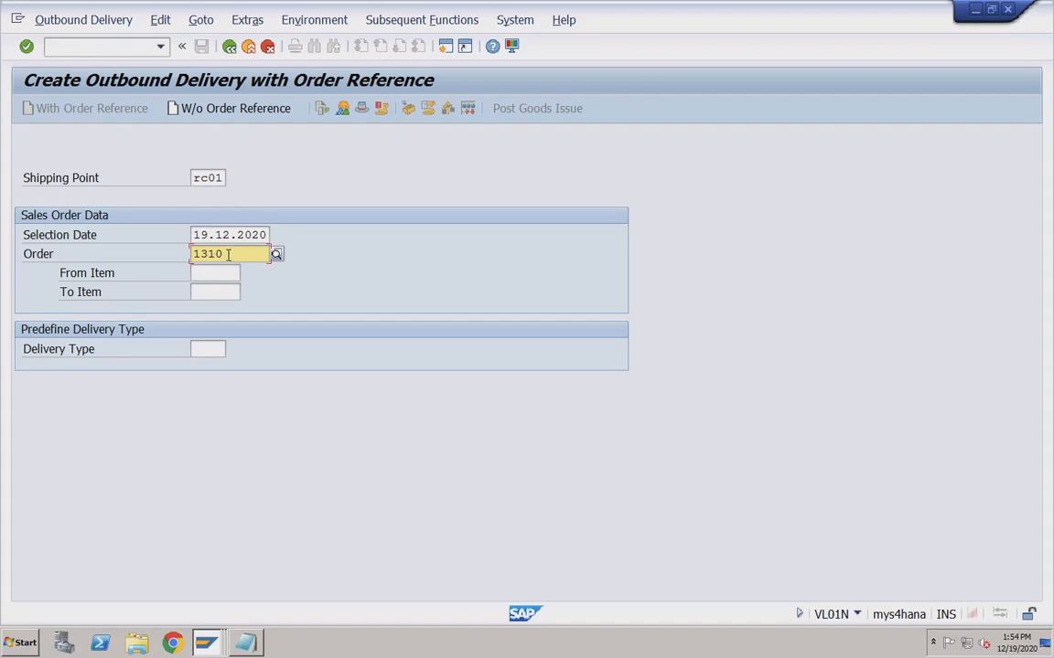
key("Return")
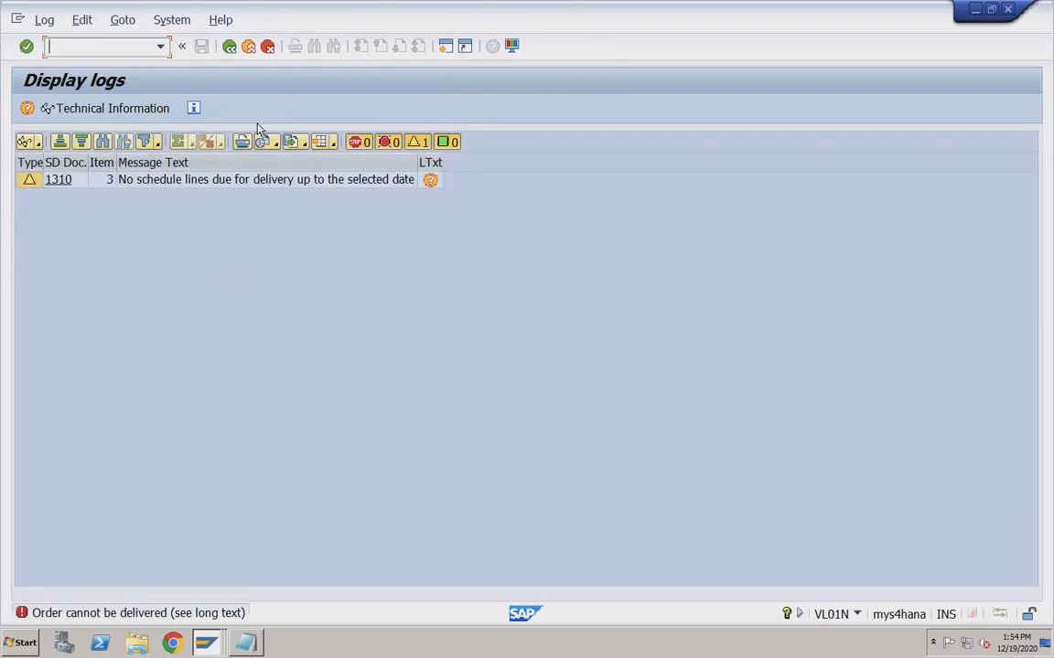
left_click(228, 46)
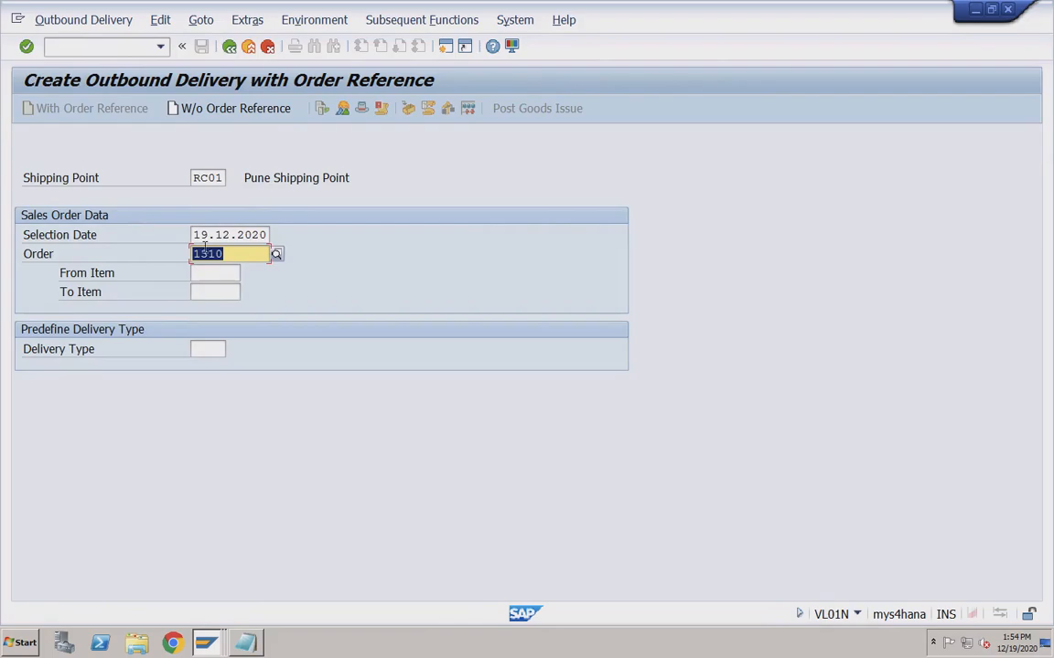
left_click(113, 47)
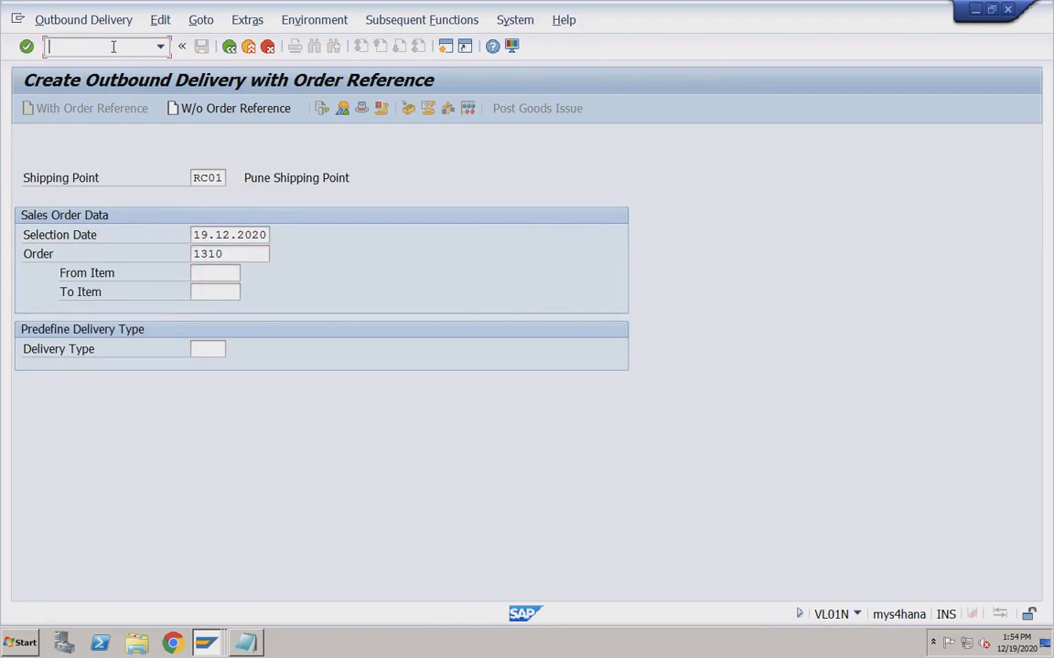
type("/nva03")
Display order 1310 in VA03 and open the TRADING_GOODS item's schedule lines.
key("Return")
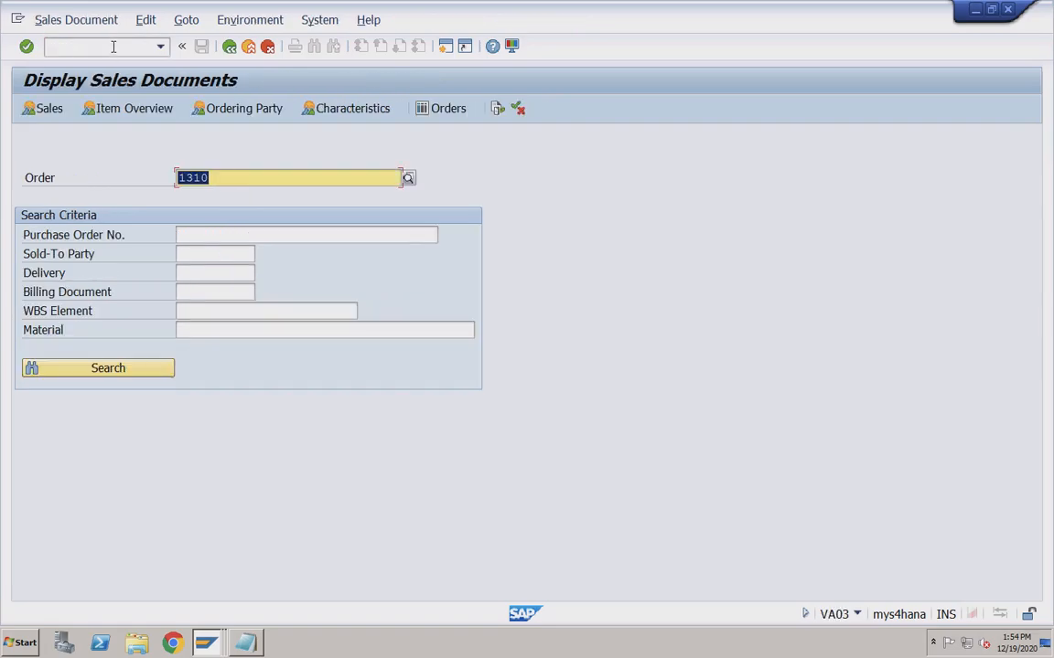
key("Return")
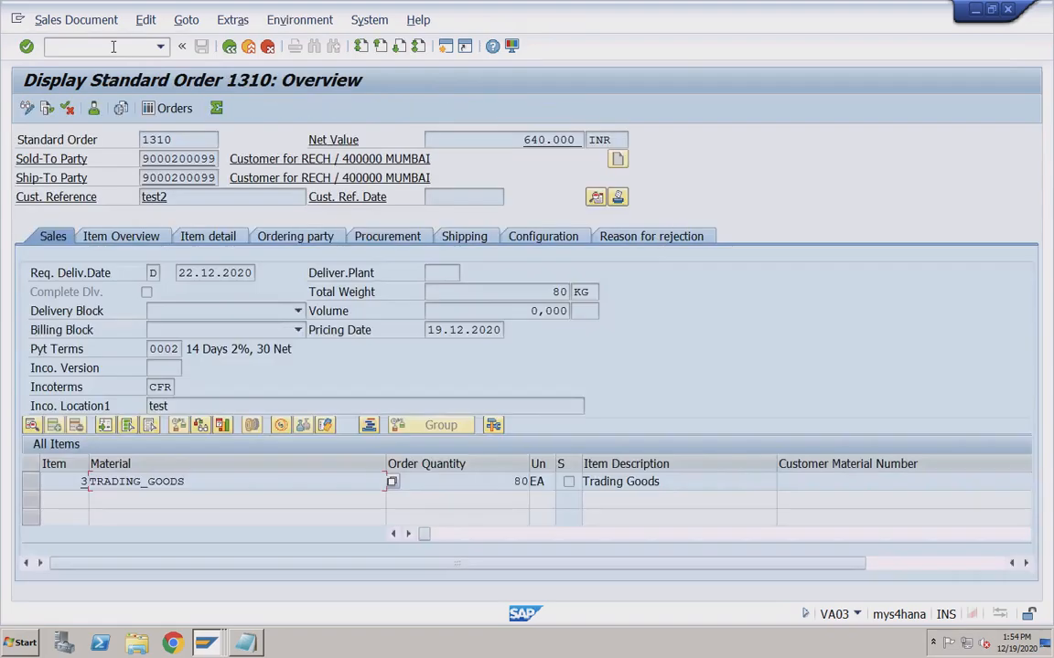
double_click(219, 482)
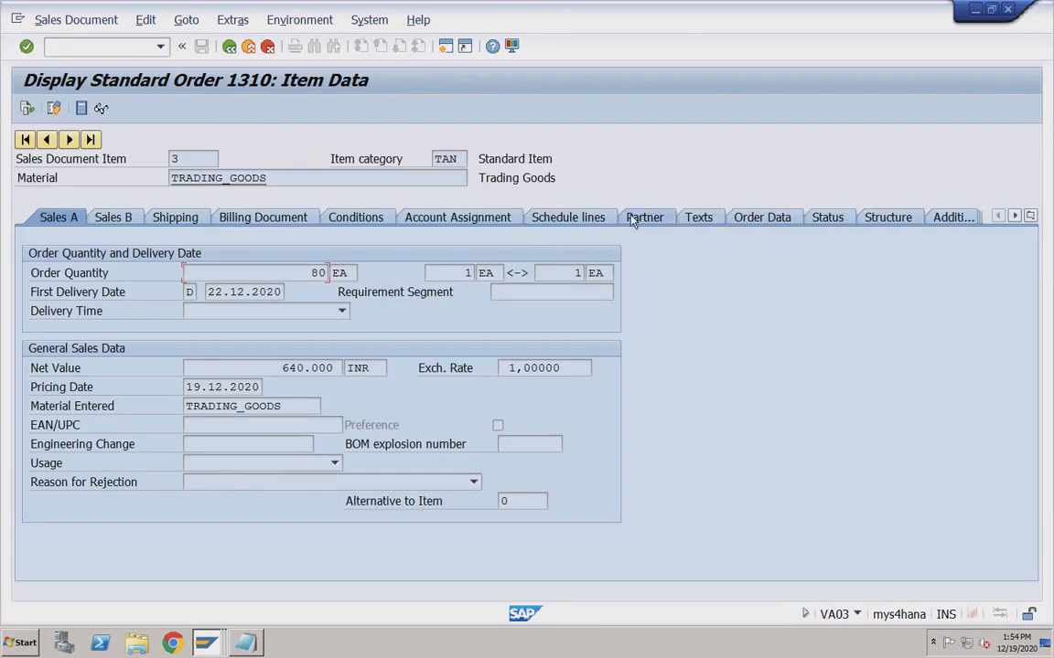
left_click(554, 225)
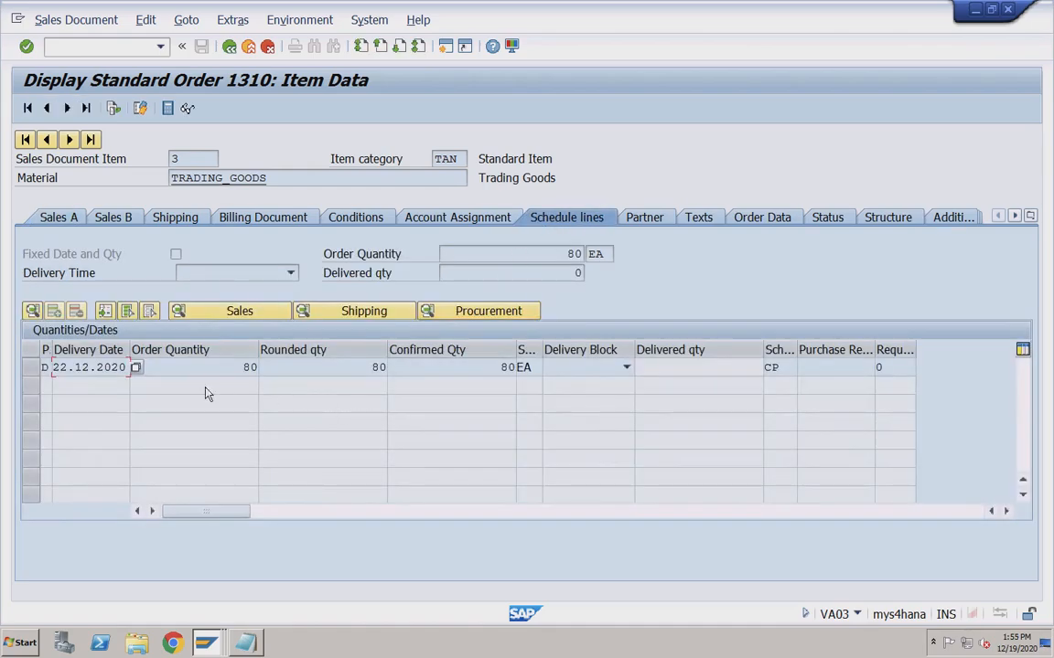
Check the schedule line's delivery date 22.12.2020 and quantity 80.
left_click_drag(53, 367, 126, 368)
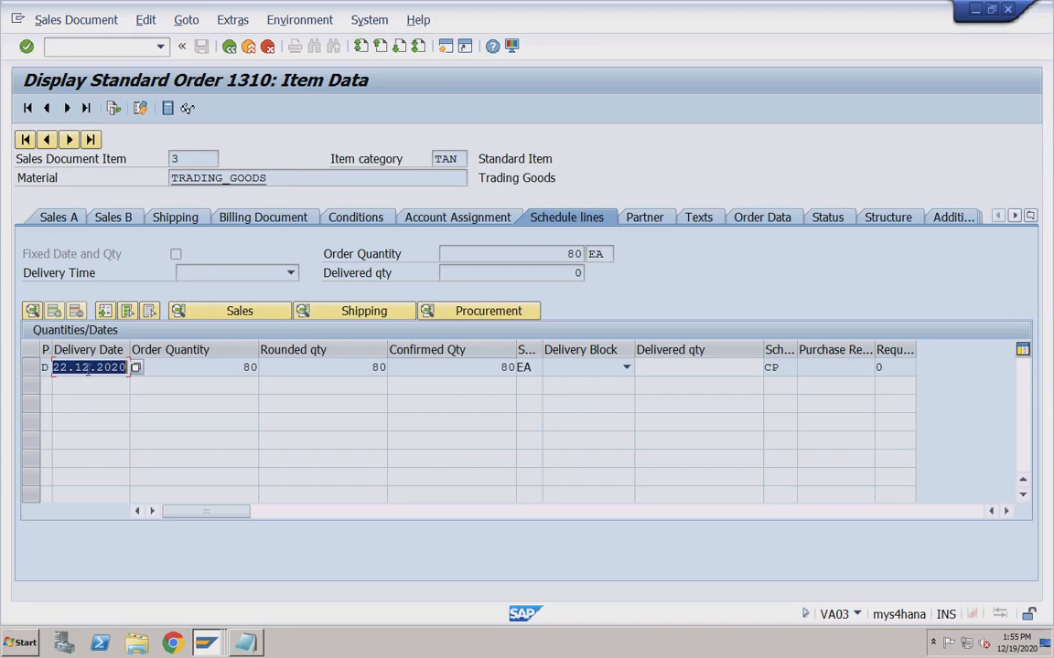
left_click(161, 370)
left_click_drag(55, 369, 128, 367)
left_click(68, 367)
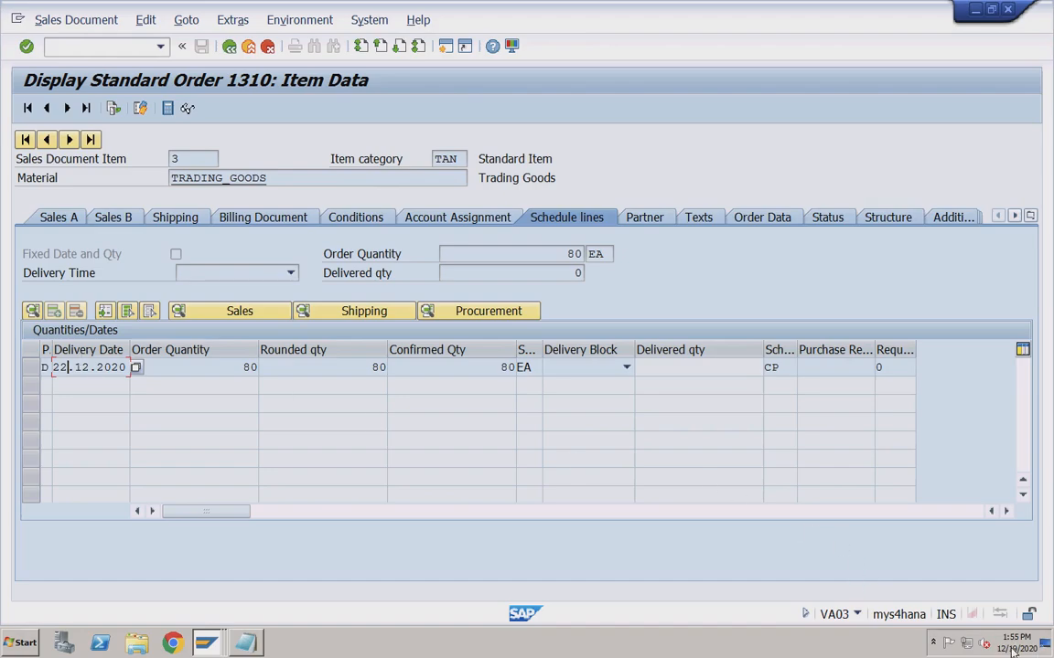
mouse_move(1011, 652)
left_click_drag(366, 368, 400, 366)
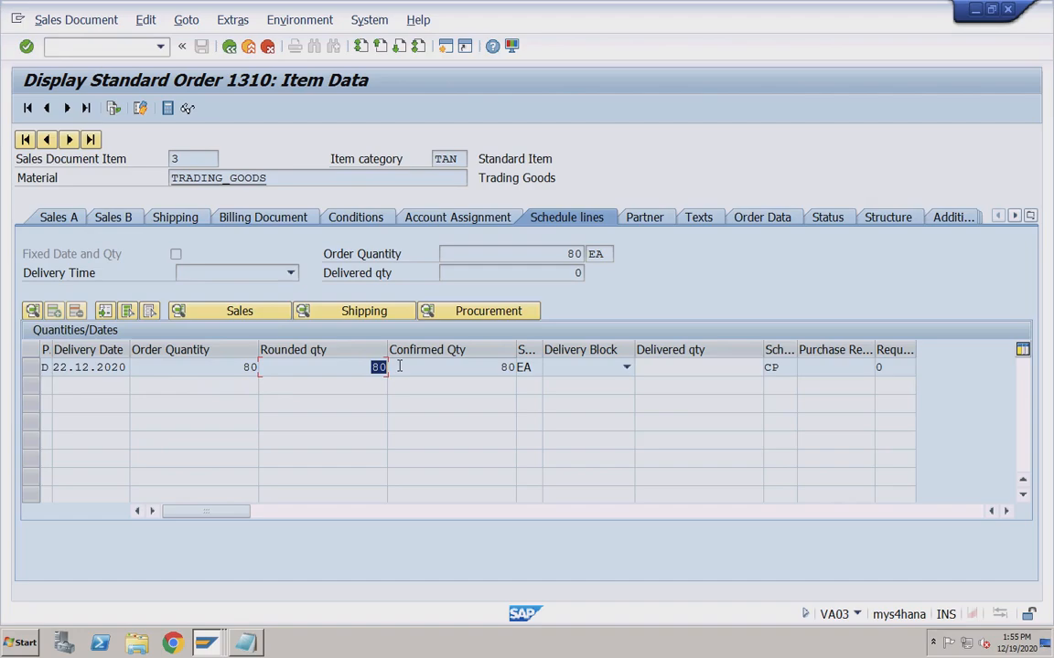
left_click(77, 367)
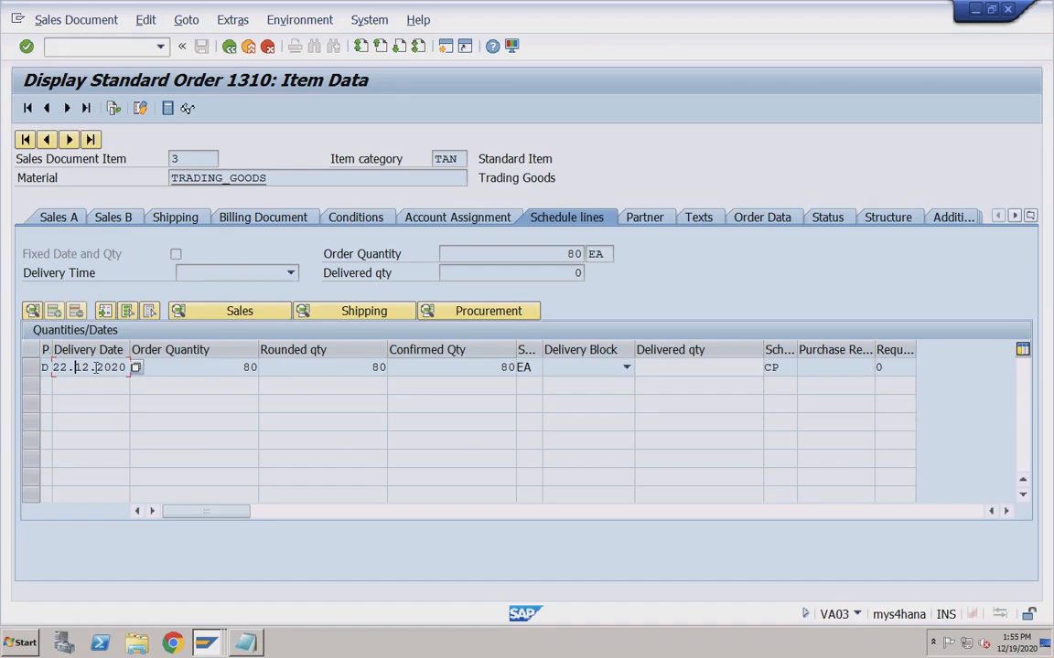
left_click_drag(52, 366, 130, 368)
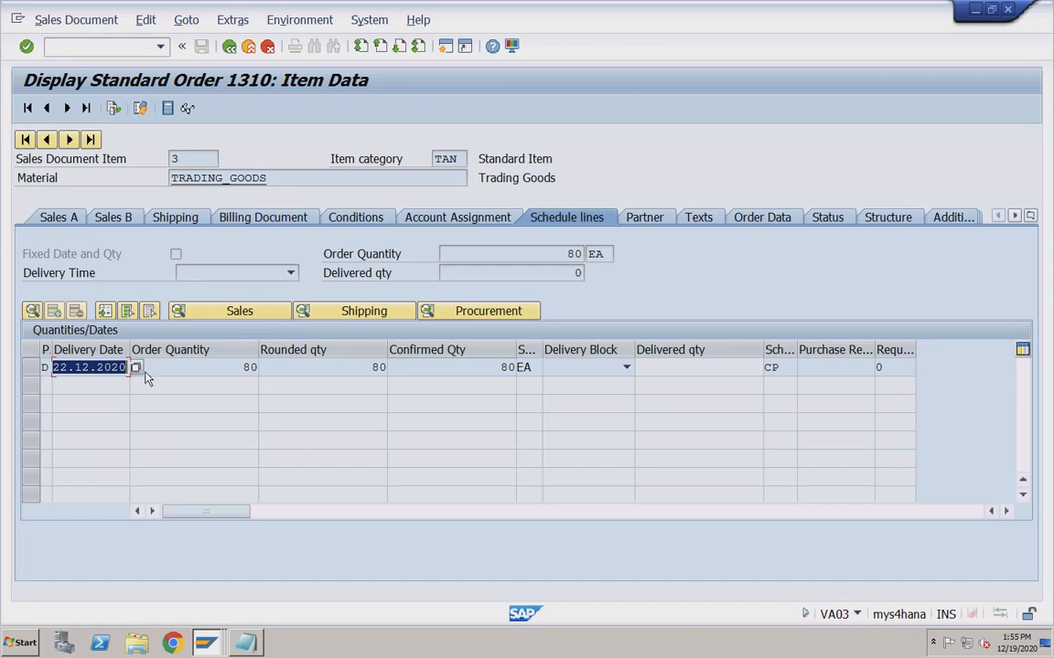
left_click(245, 367)
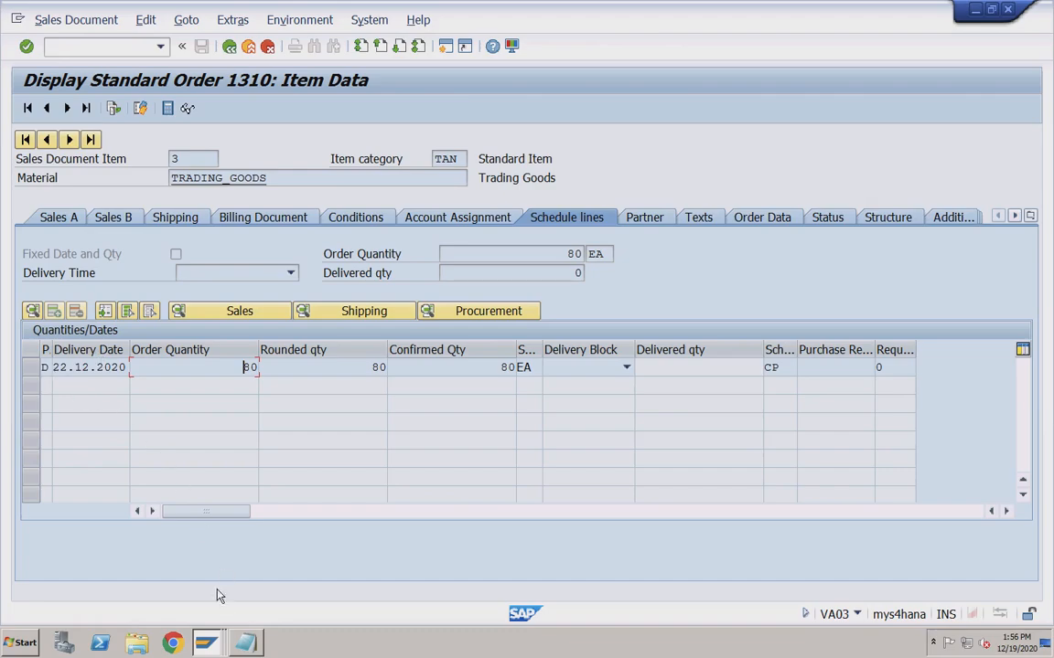
left_click(83, 52)
type("/nvl01n")
Change the order 1310 delivery's selection date to 22.12.2020 and submit it.
key("Return")
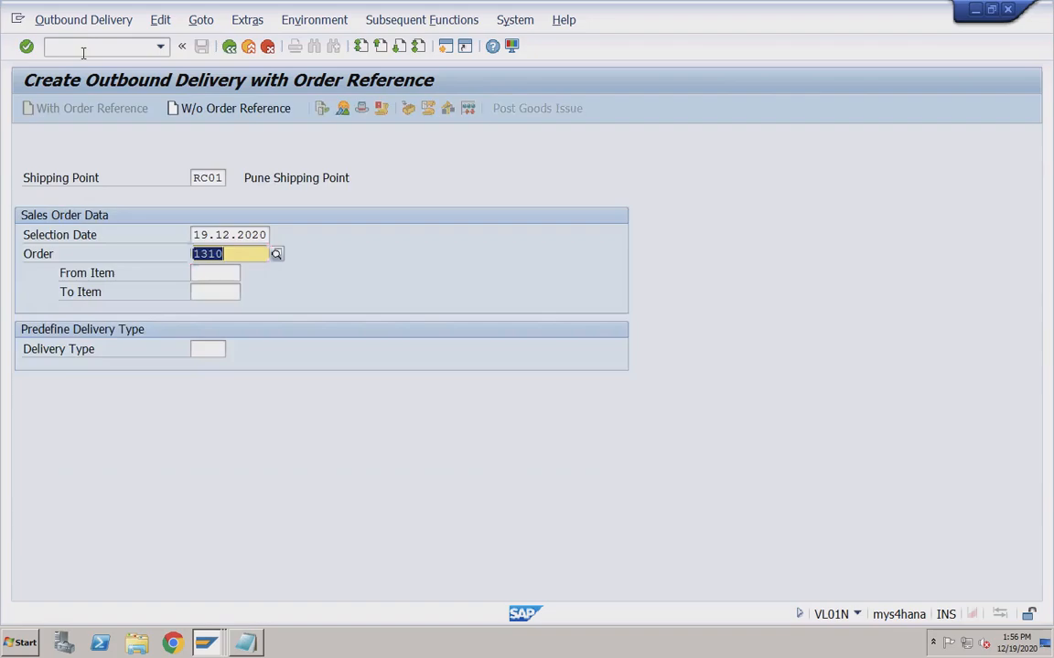
left_click(208, 236)
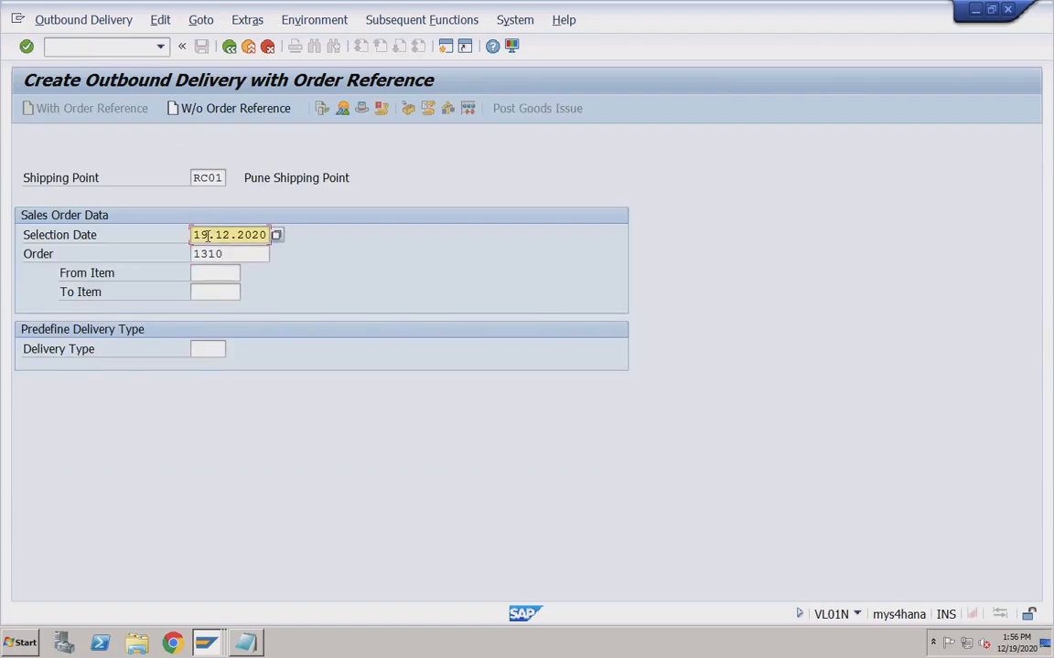
left_click_drag(194, 236, 209, 235)
type("22")
key("Return")
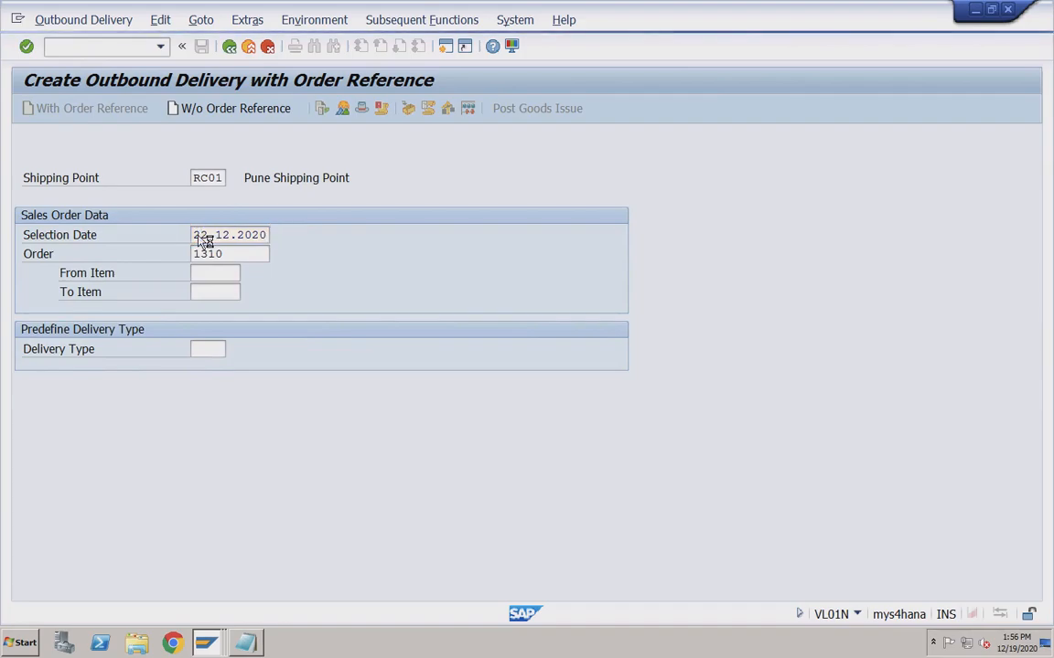
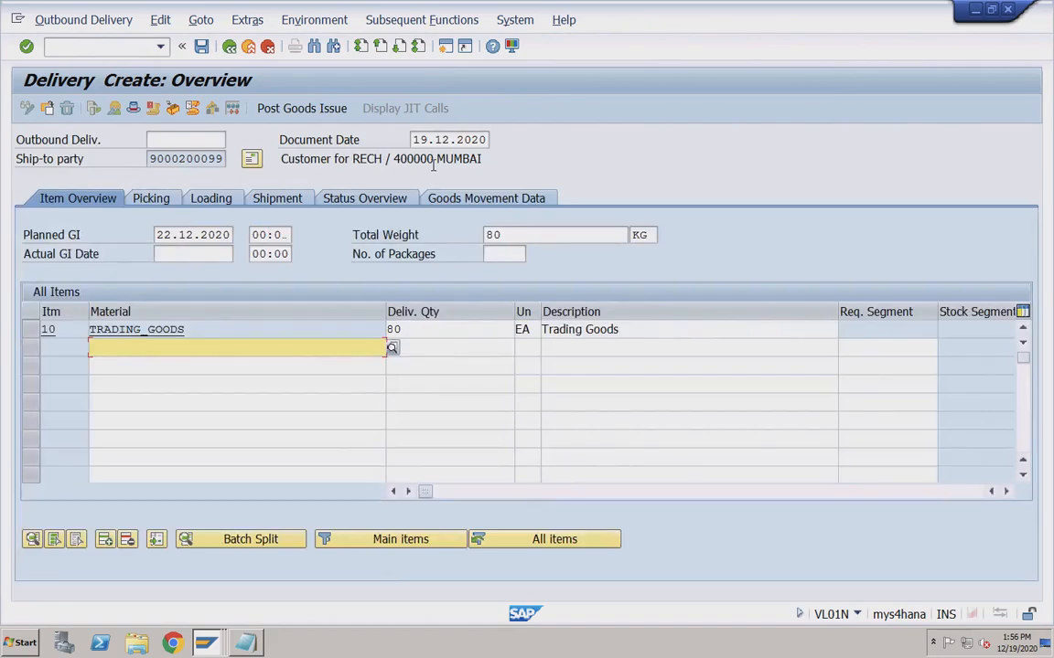
Run /nse16n to open the General Table Display.
left_click(124, 48)
type("/nse16n")
key("Return")
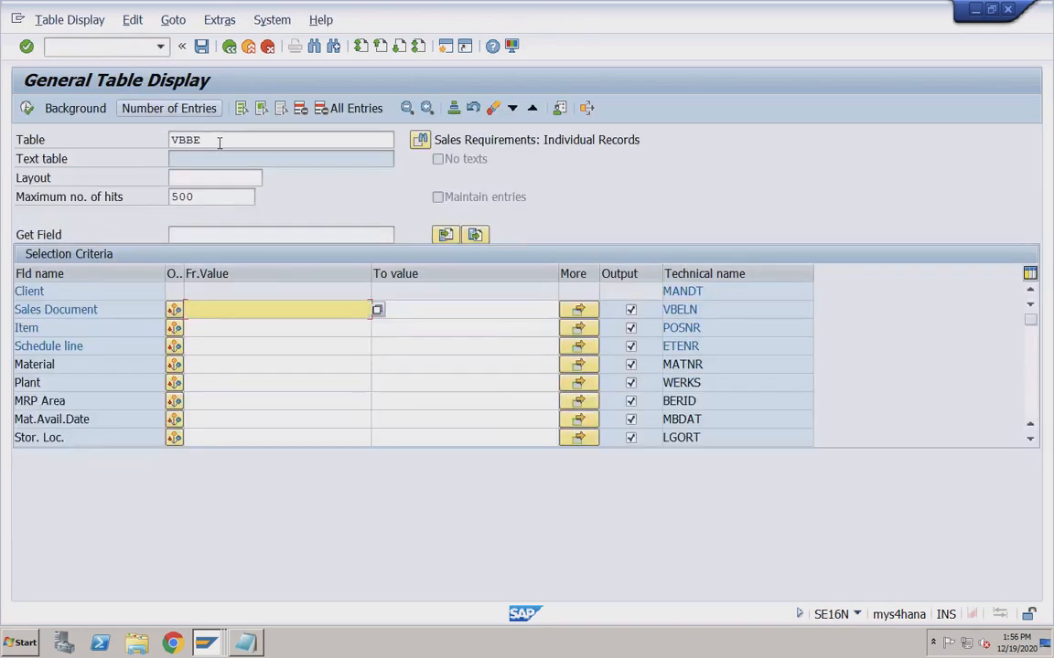
Browse header table VBAK filtered to sales document 40000011.
left_click(218, 140)
key("BackSpace")
key("BackSpace")
type("ak")
key("Return")
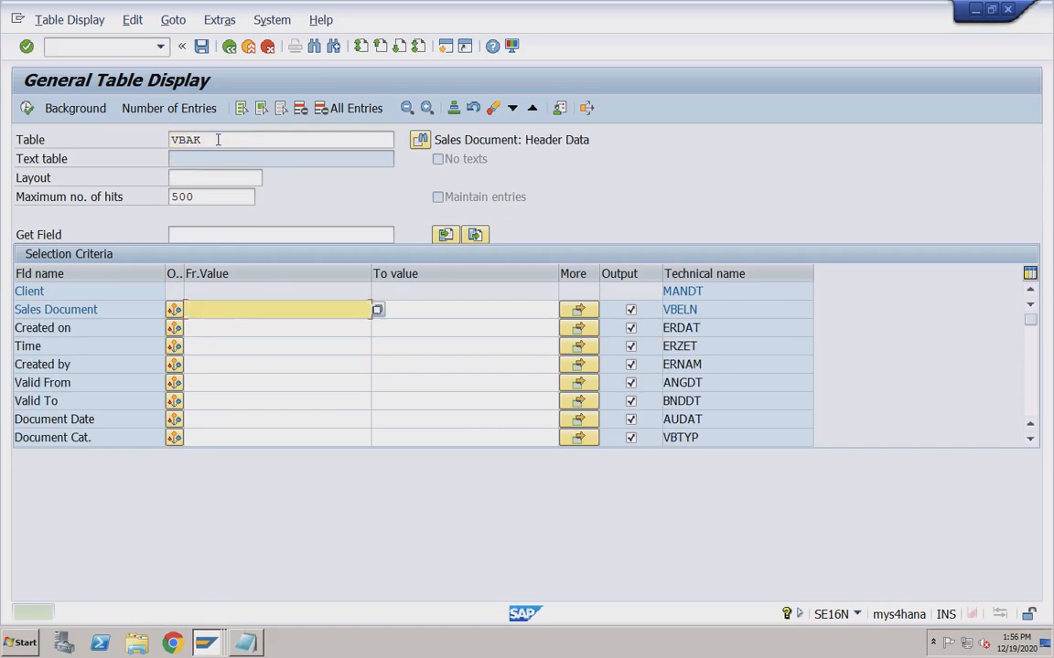
left_click(436, 140)
left_click_drag(437, 140, 520, 140)
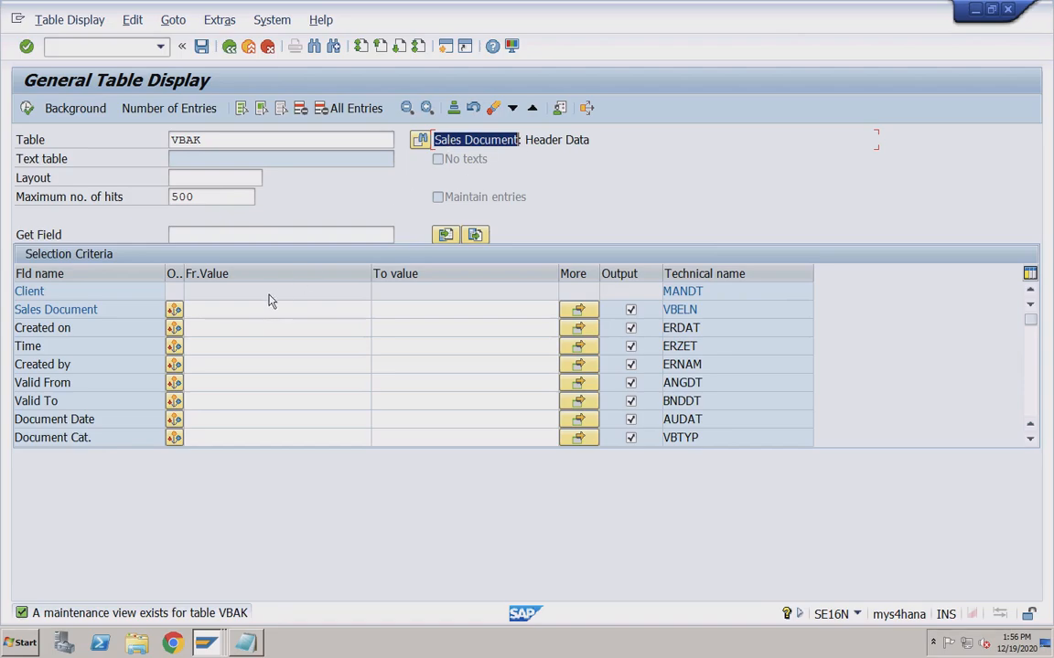
left_click(238, 309)
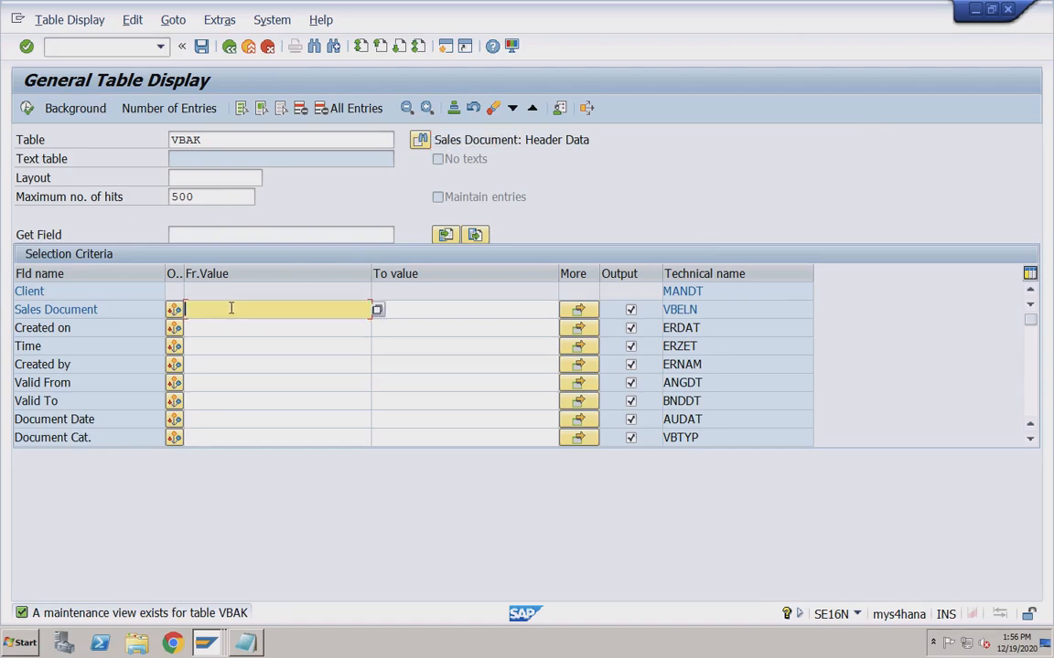
left_click(236, 308)
left_click(218, 326)
left_click(33, 110)
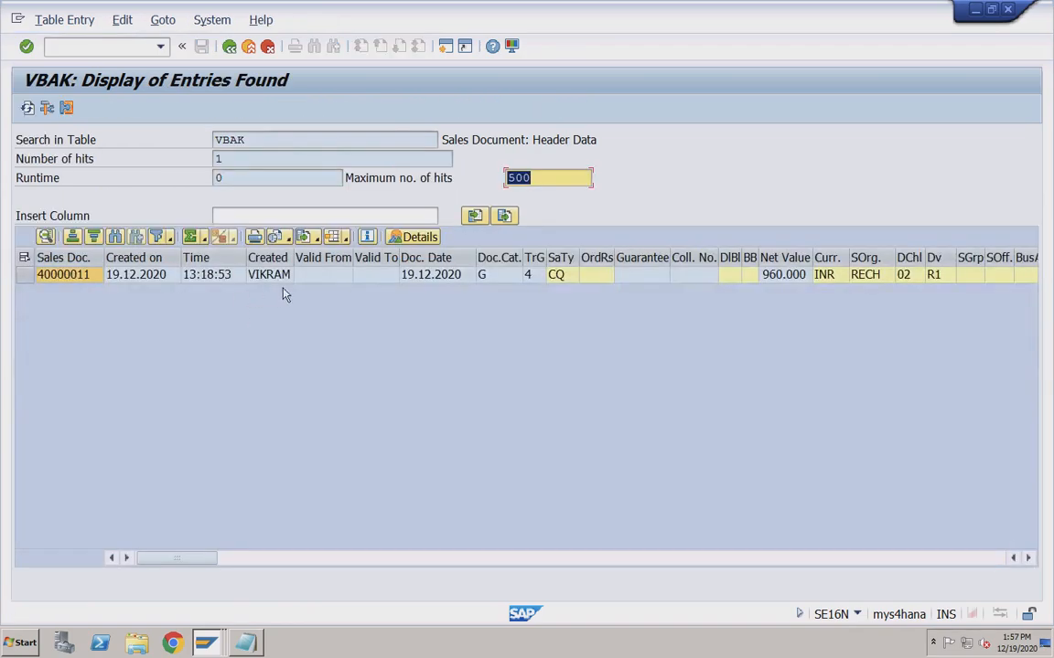
Switch to table VBAP and list item entries for sales document 40000011.
left_click(228, 46)
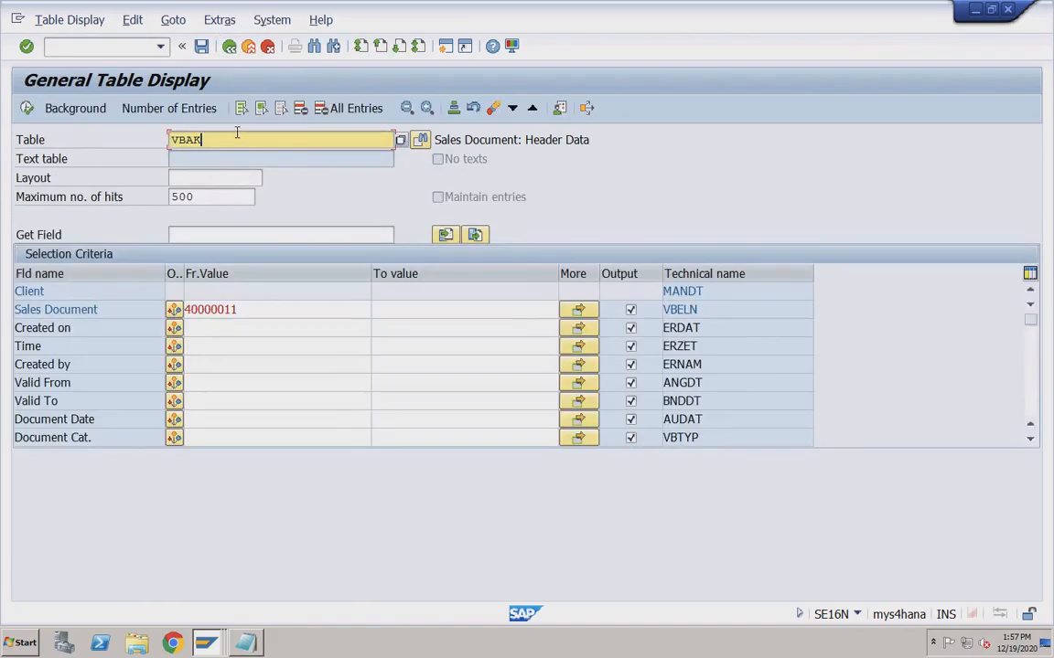
key("BackSpace")
type("p")
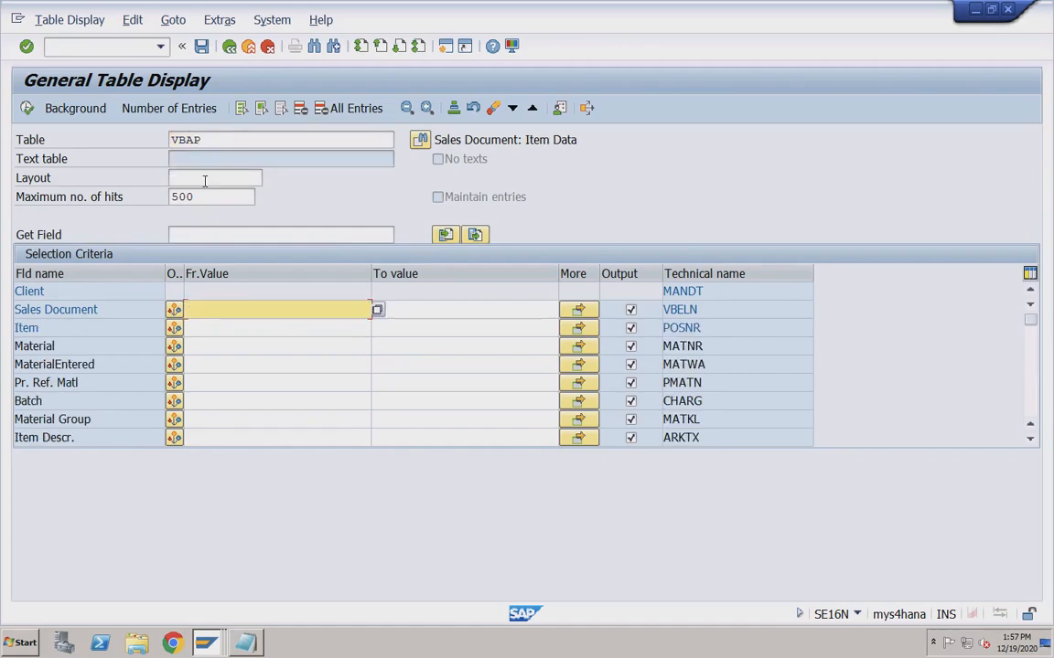
left_click(240, 312)
left_click(223, 326)
left_click(27, 109)
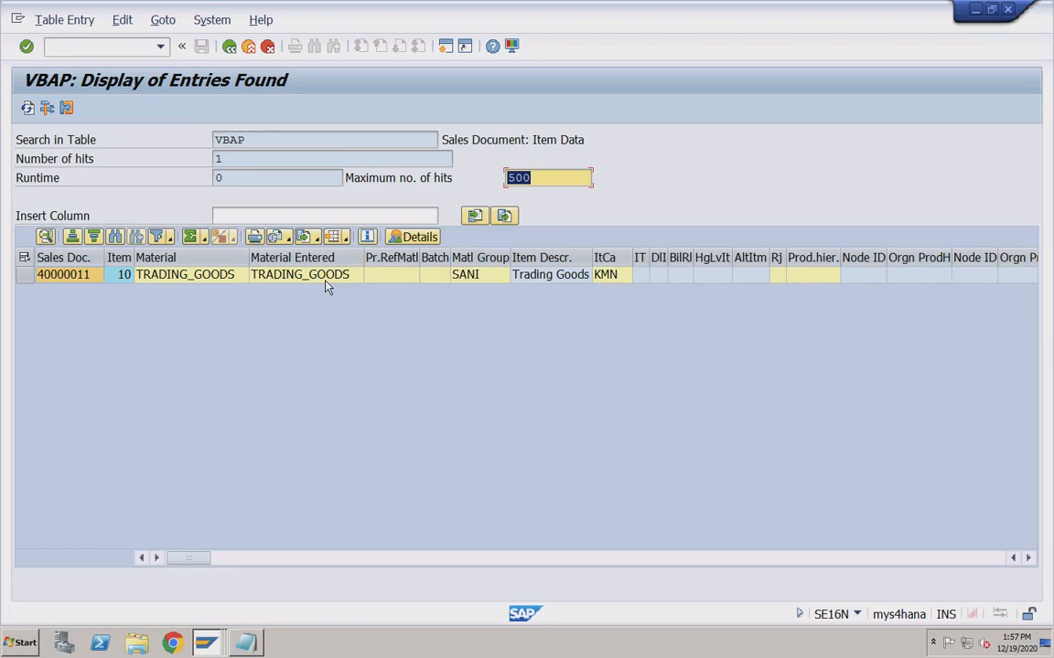
Return to the remote session and bring the Notepad outline-agreement notes forward.
key("super+Tab")
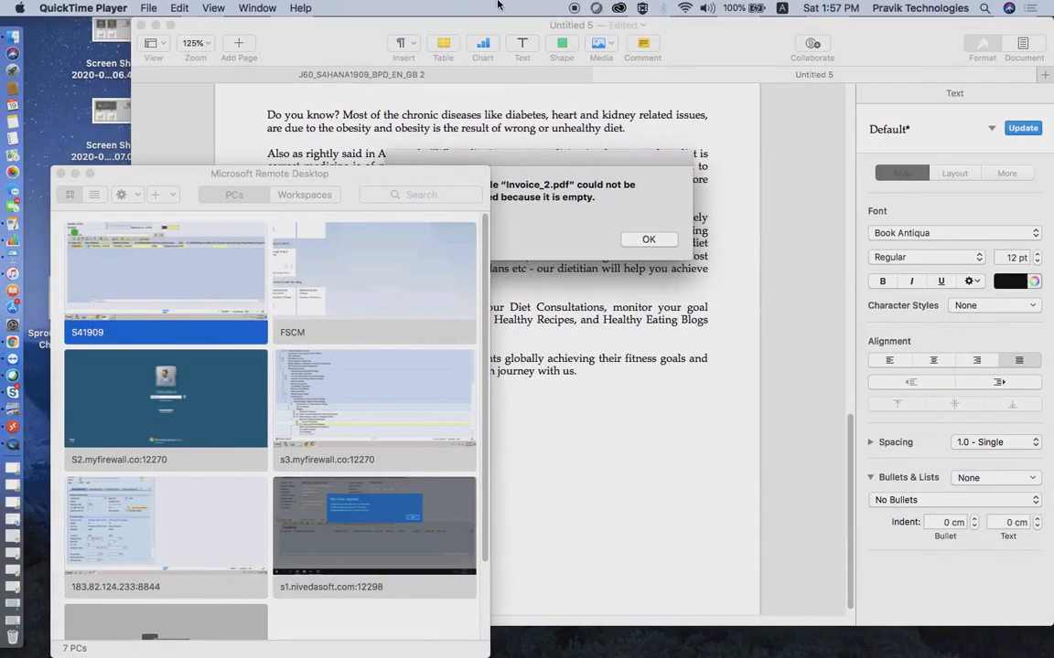
key("ctrl+Right")
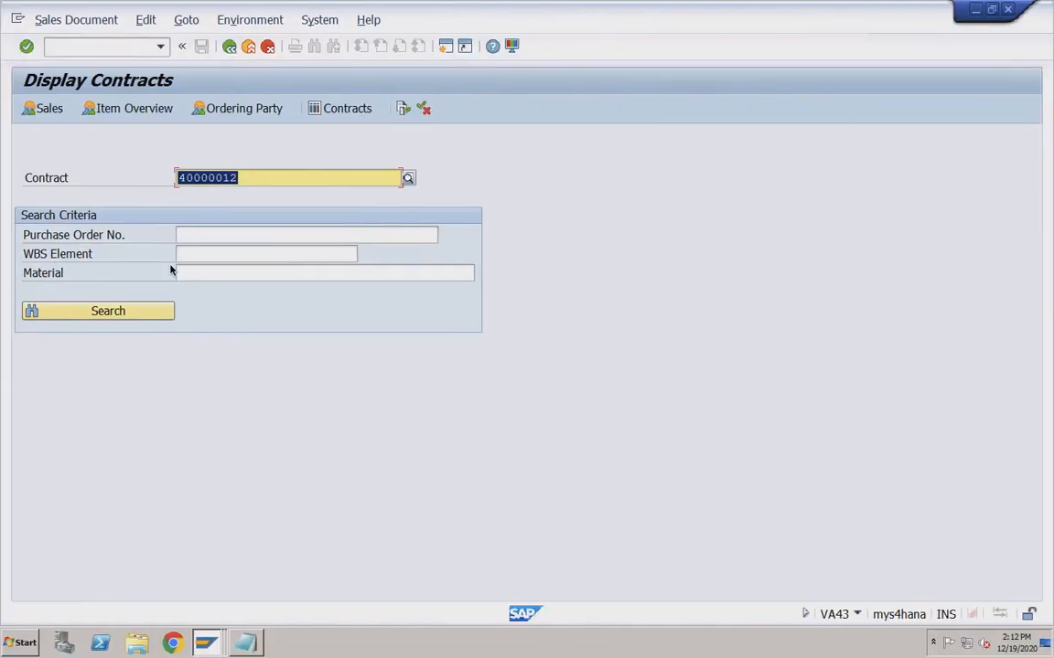
left_click(261, 185)
left_click(247, 643)
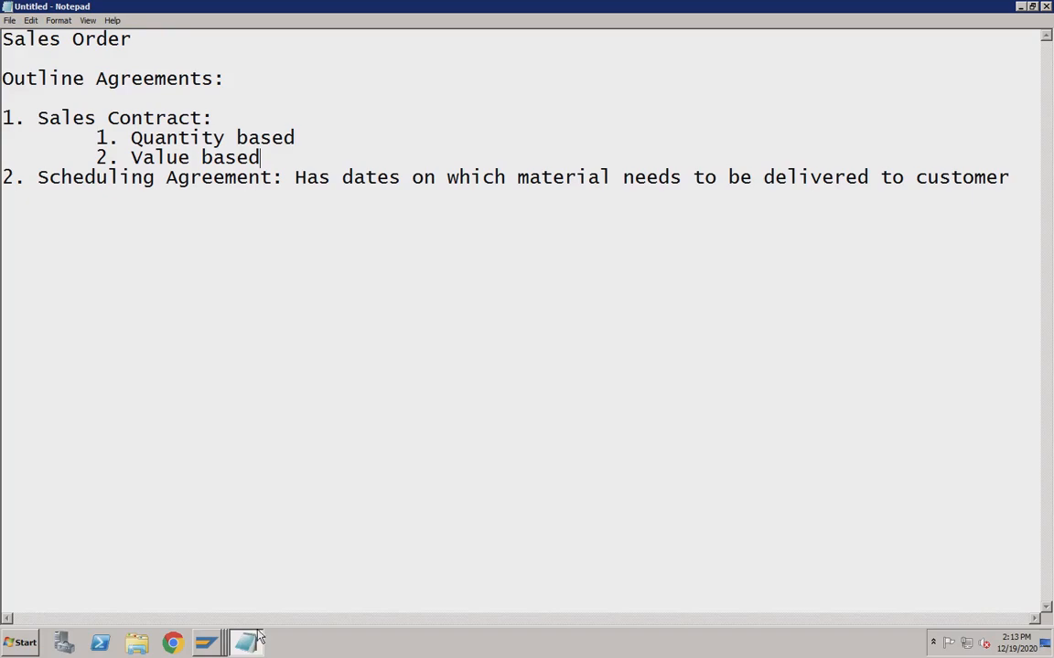
left_click(271, 137)
left_click(268, 157)
left_click(210, 645)
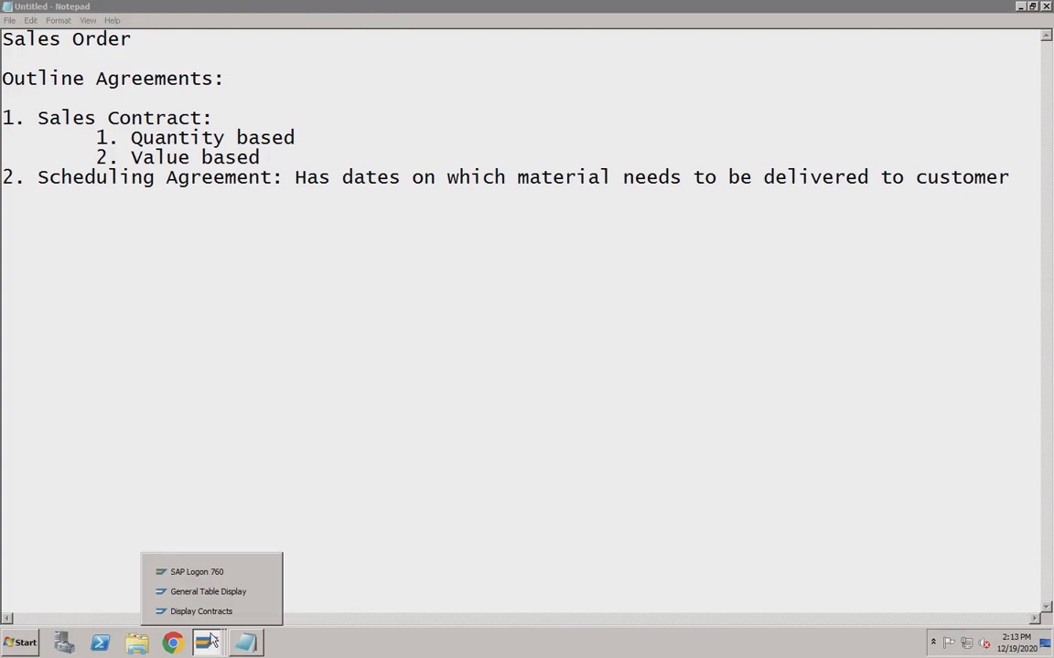
left_click(312, 138)
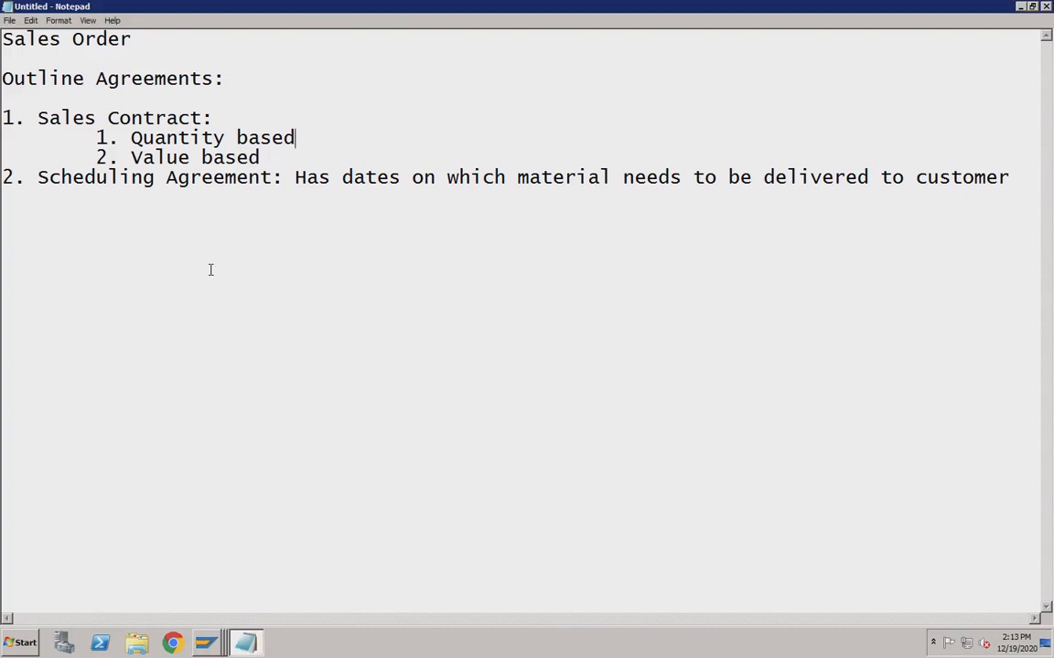
left_click(207, 643)
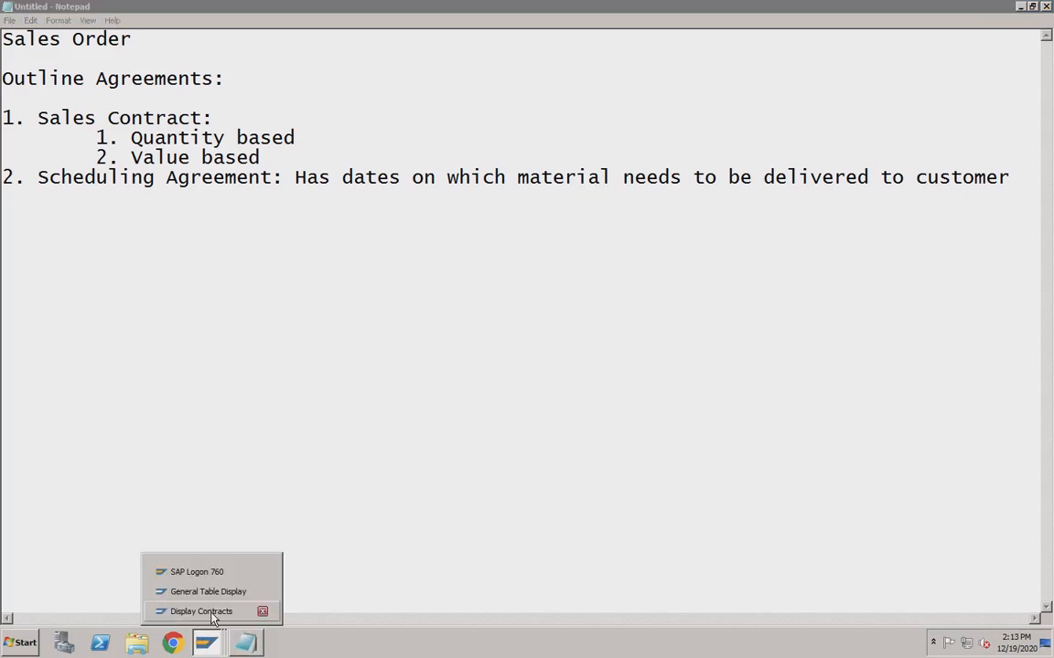
Display quantity contract 40000011.
left_click(203, 611)
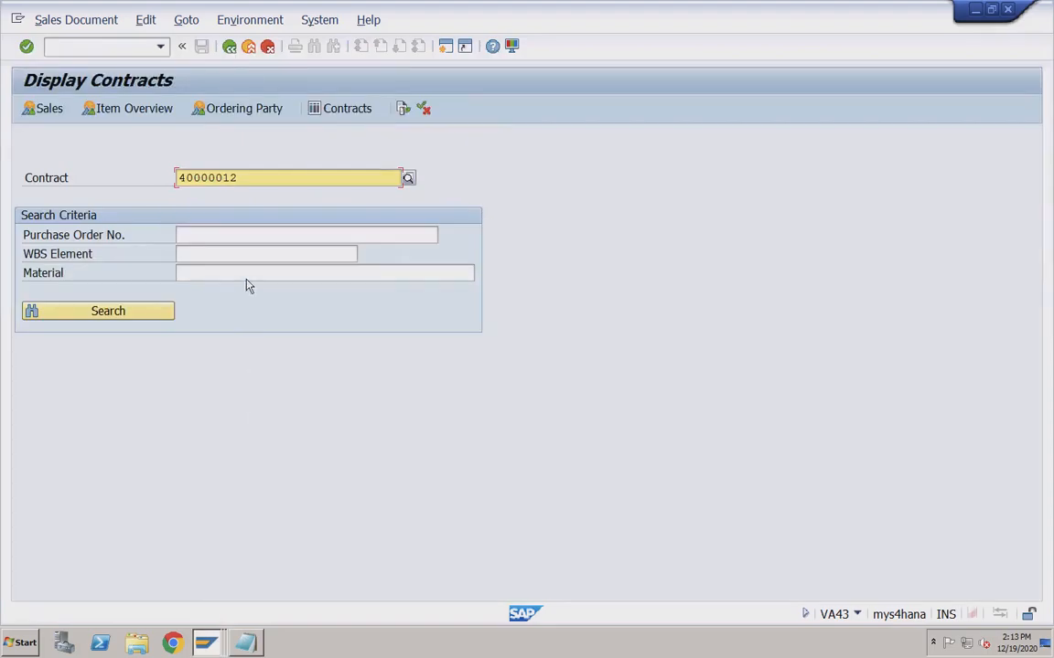
key("BackSpace")
type("1")
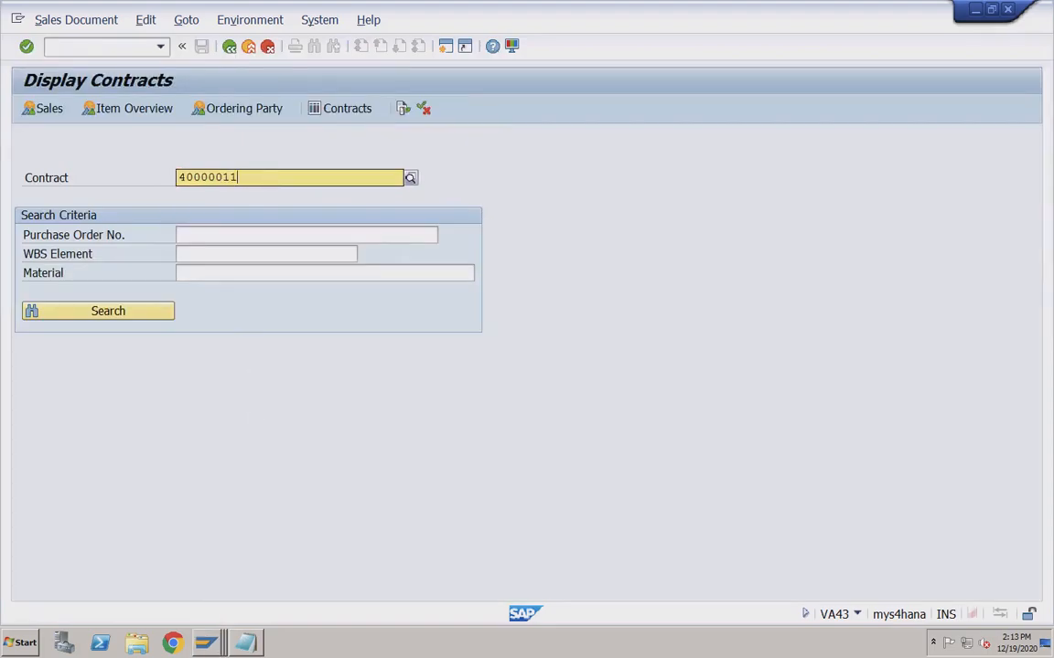
key("ctrl+a")
key("Return")
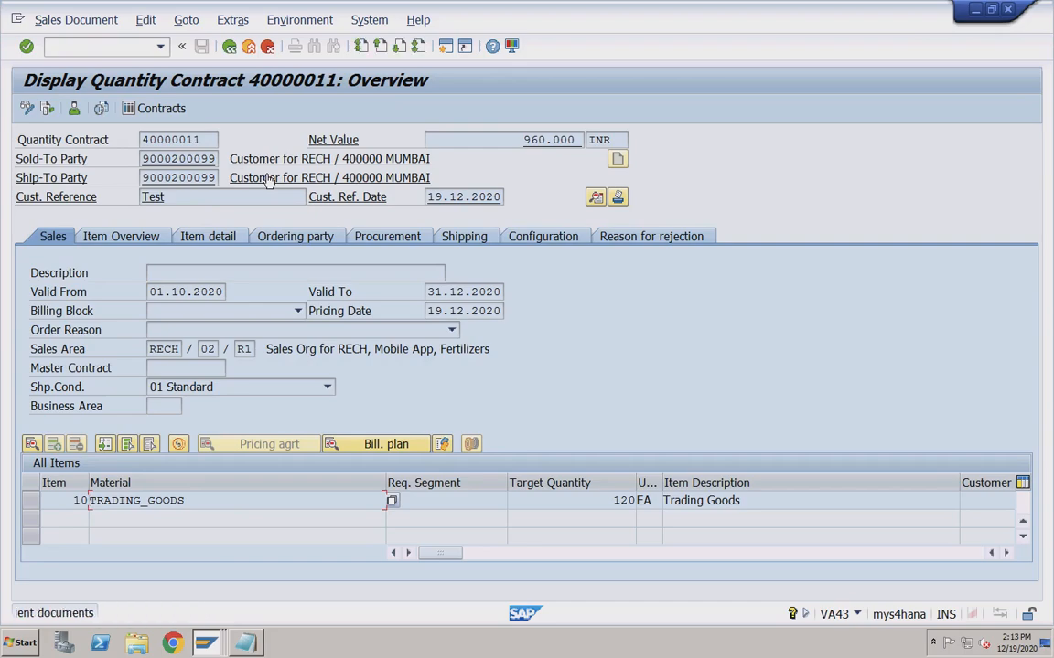
Check item 10's target quantity 120 and order quantity 130.
left_click(582, 500)
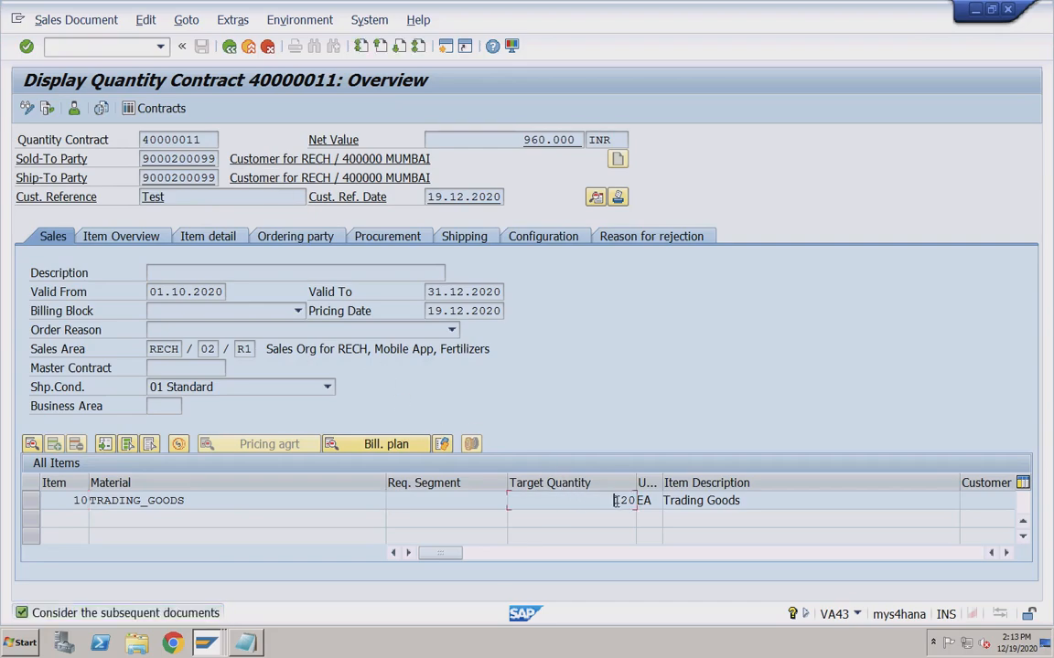
left_click_drag(612, 500, 637, 501)
left_click(559, 557)
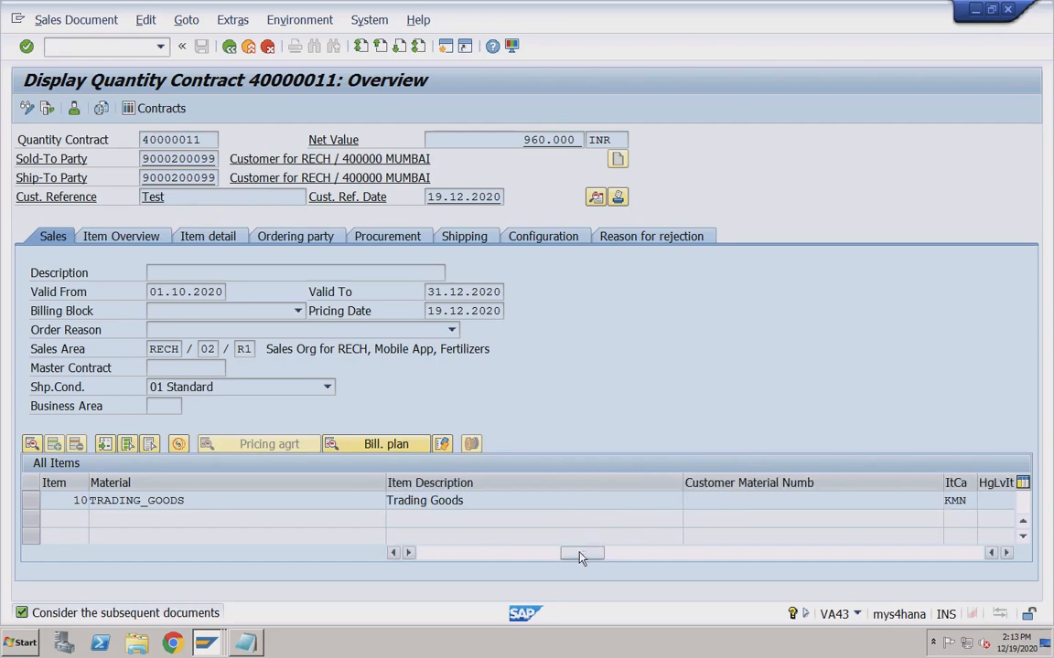
left_click(637, 557)
left_click_drag(743, 501, 777, 509)
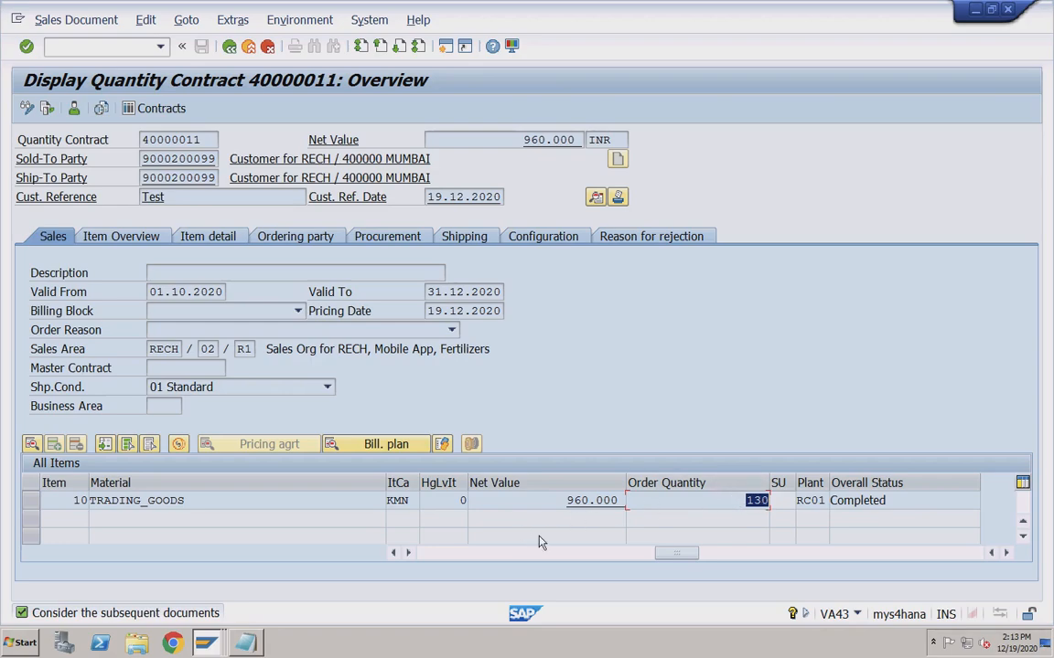
left_click(733, 503)
left_click_drag(725, 498, 777, 503)
left_click_drag(625, 555, 445, 557)
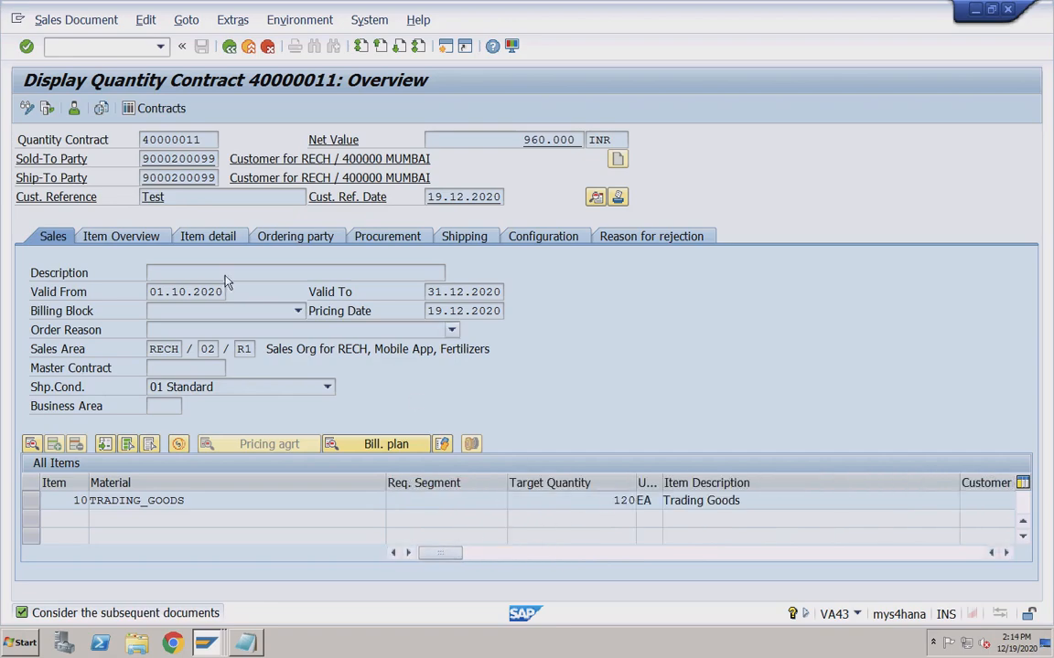
View the contract's document flow, then return and re-highlight order quantity 130.
left_click(47, 108)
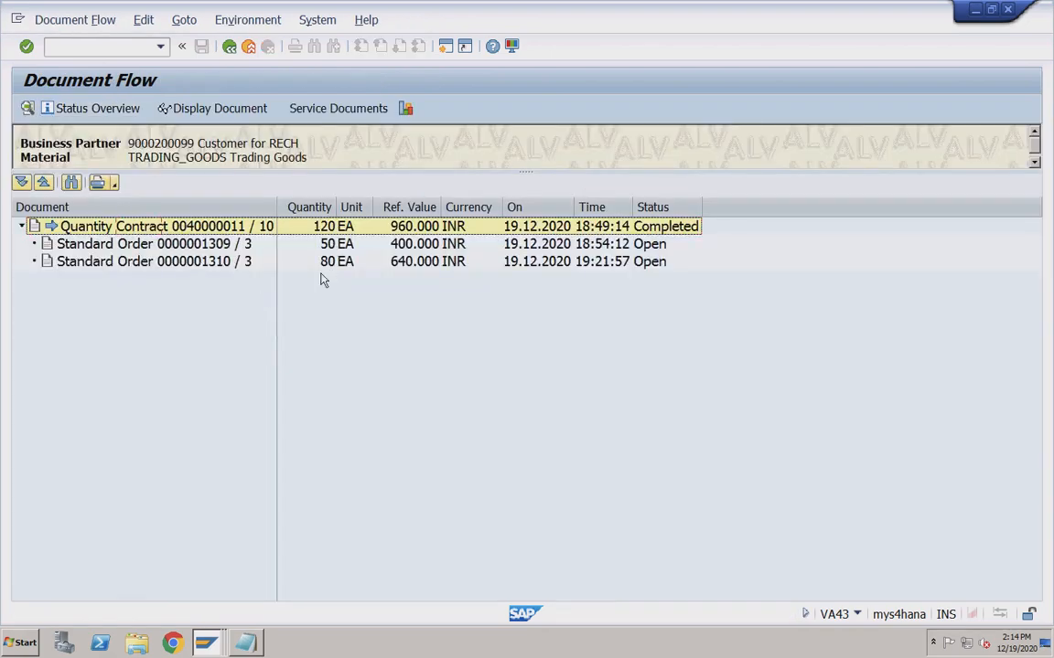
left_click(230, 46)
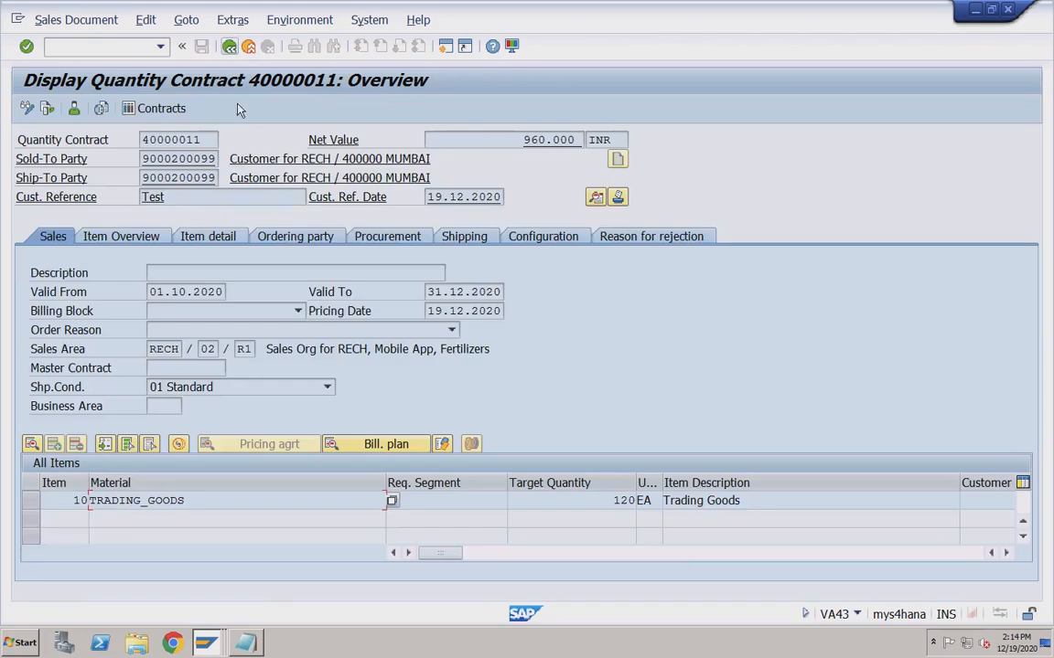
left_click(673, 552)
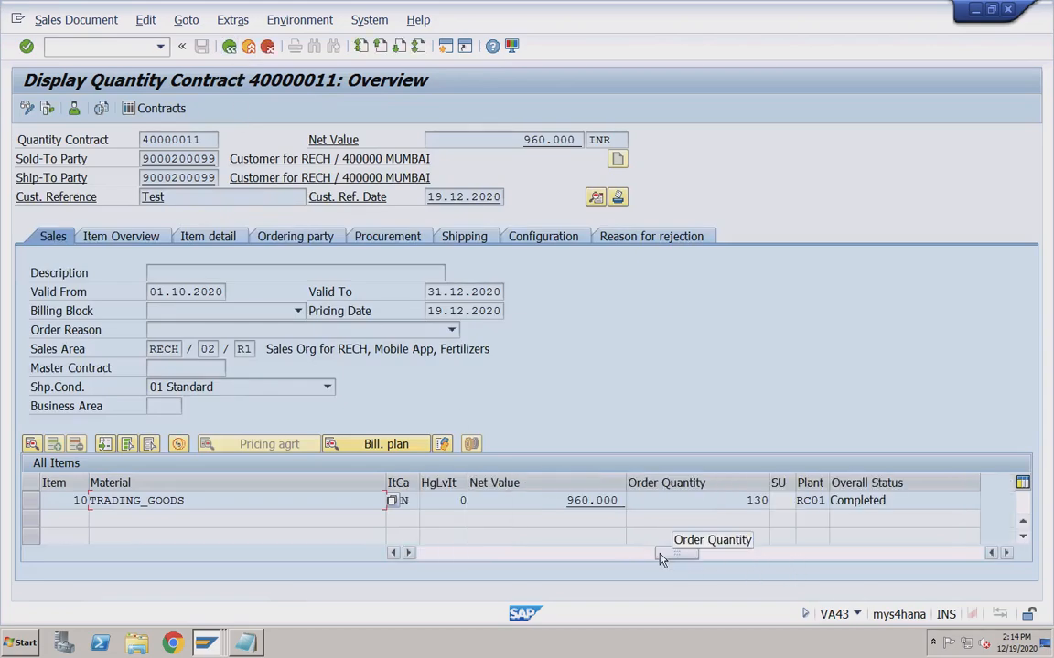
double_click(766, 501)
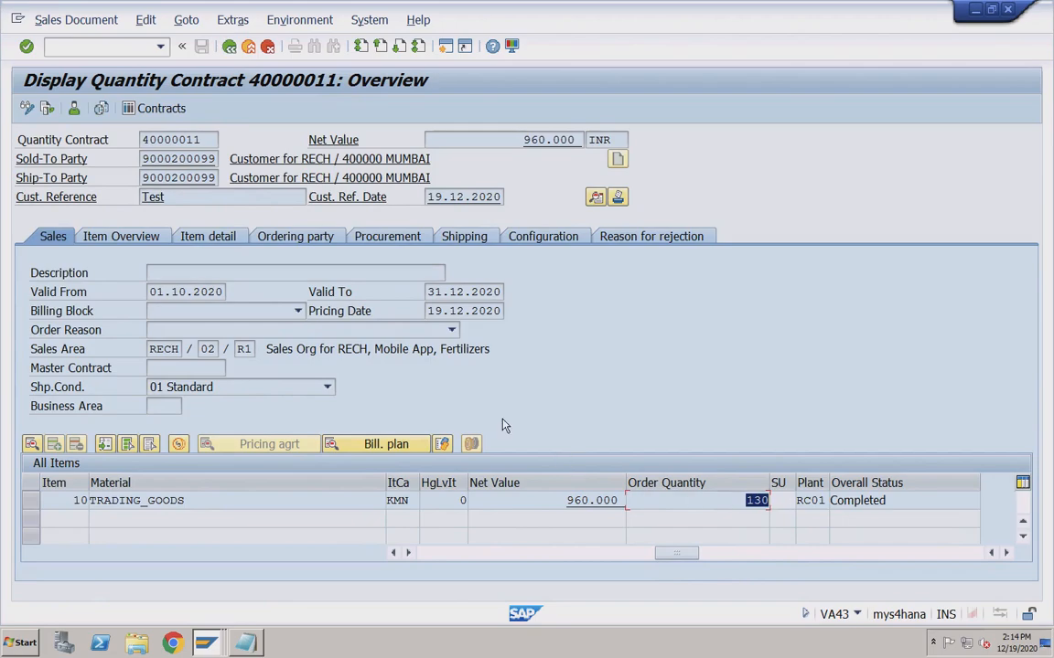
left_click(245, 643)
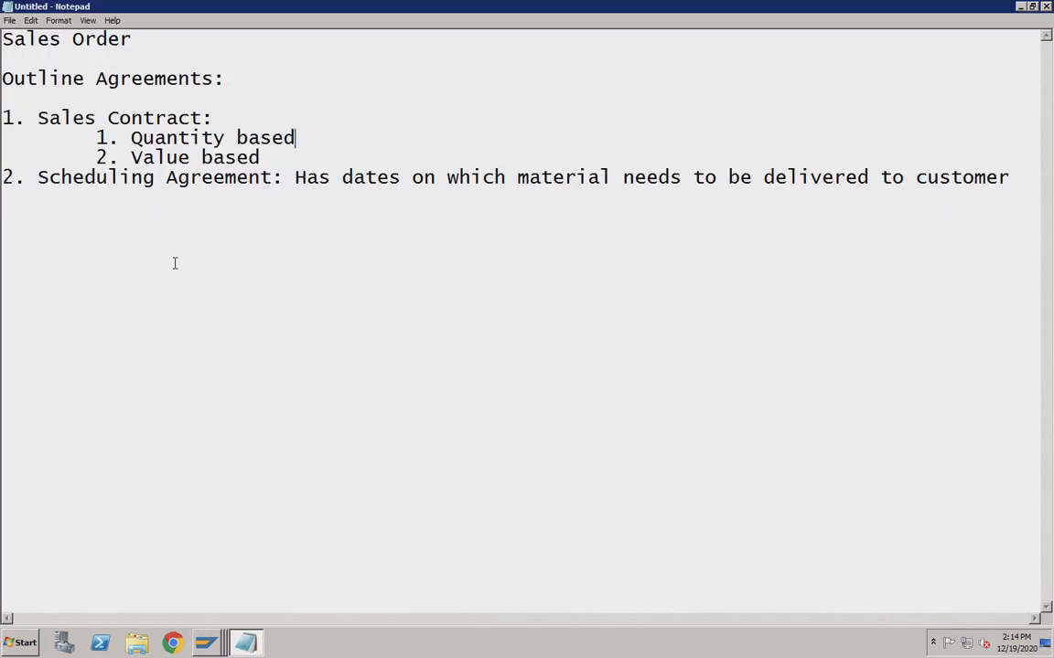
Switch to the SAP window and start contract creation with /nva41.
left_click(190, 158)
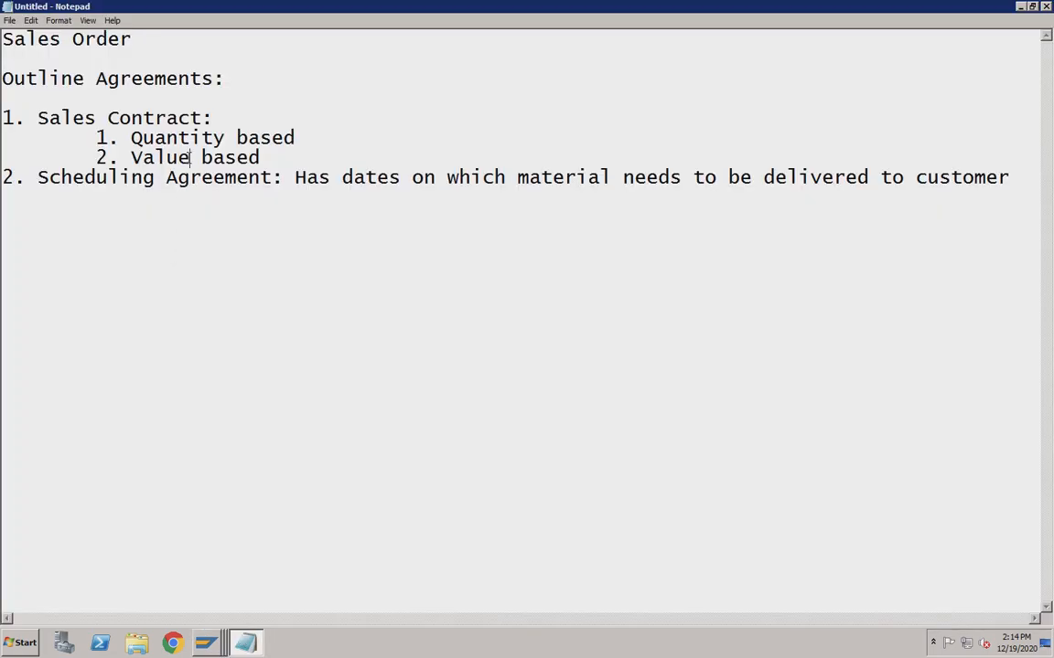
left_click(207, 644)
left_click(189, 593)
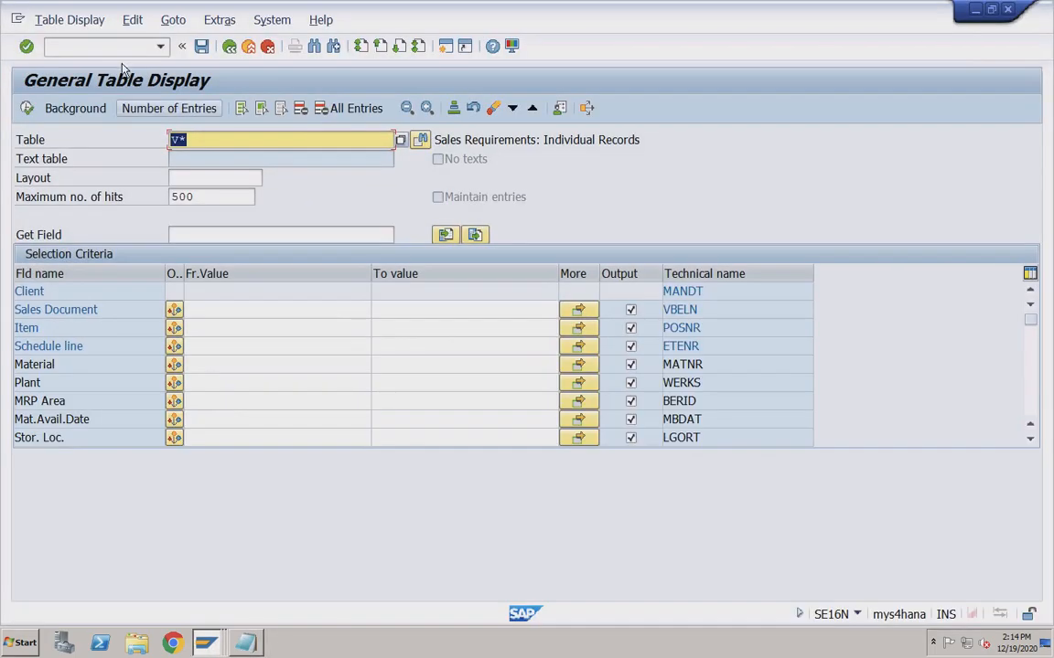
left_click(123, 49)
type("/nva41")
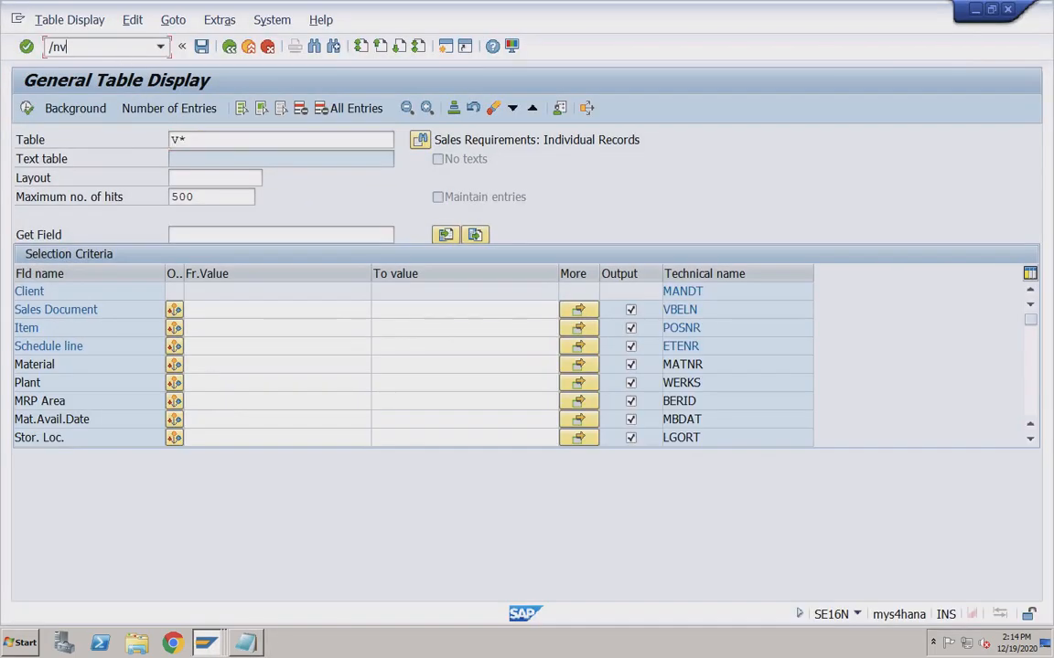
key("Return")
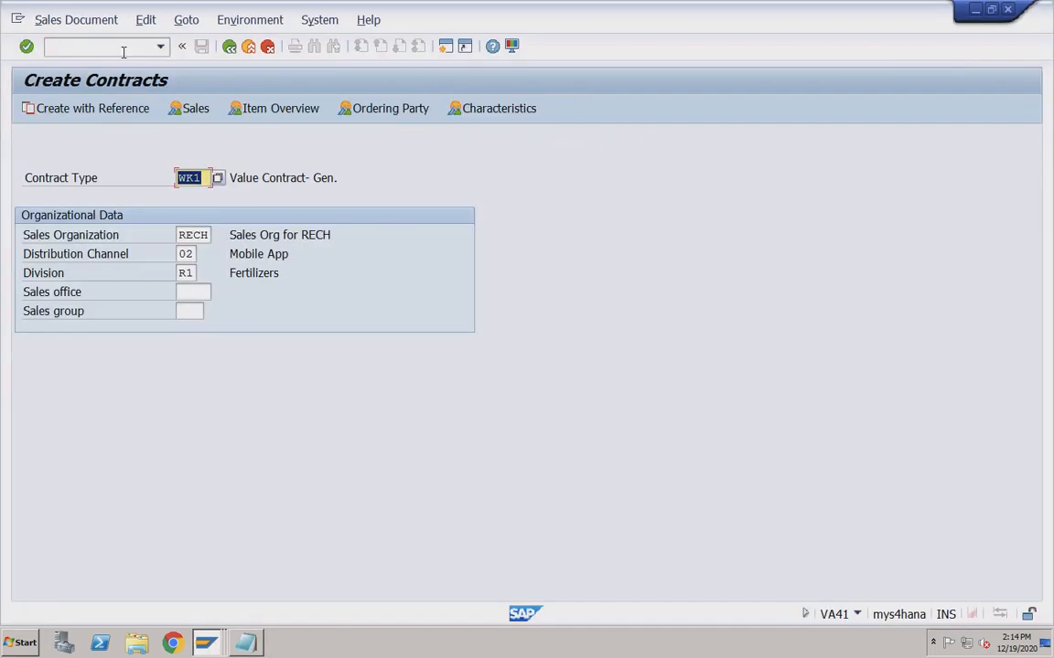
Choose contract type WK1 Value Contract- Gen. and continue to the overview.
left_click(218, 179)
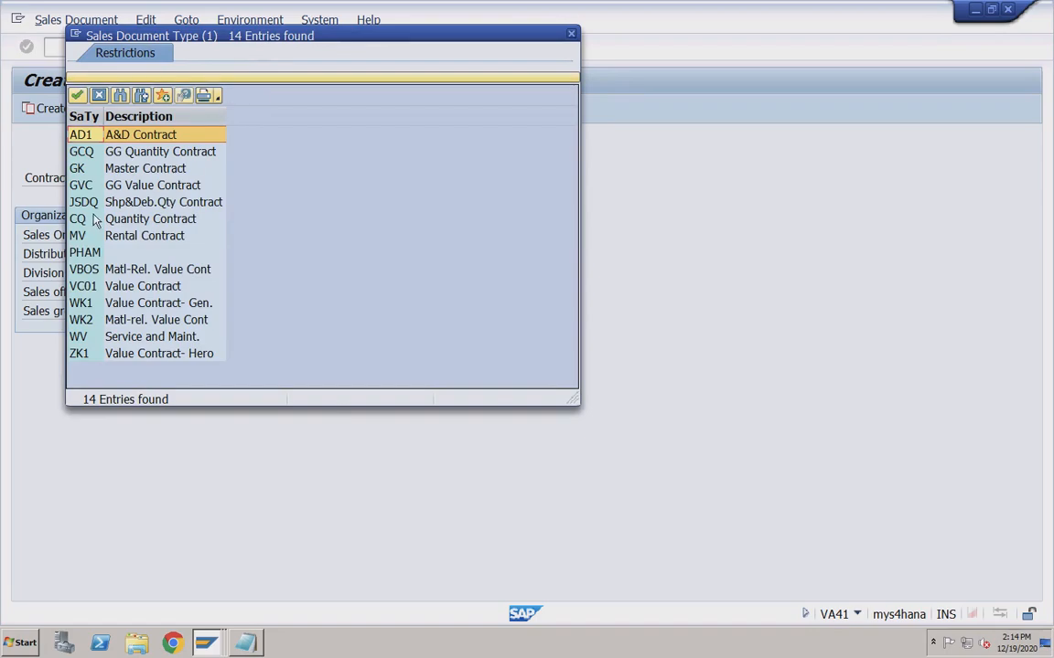
left_click(141, 221)
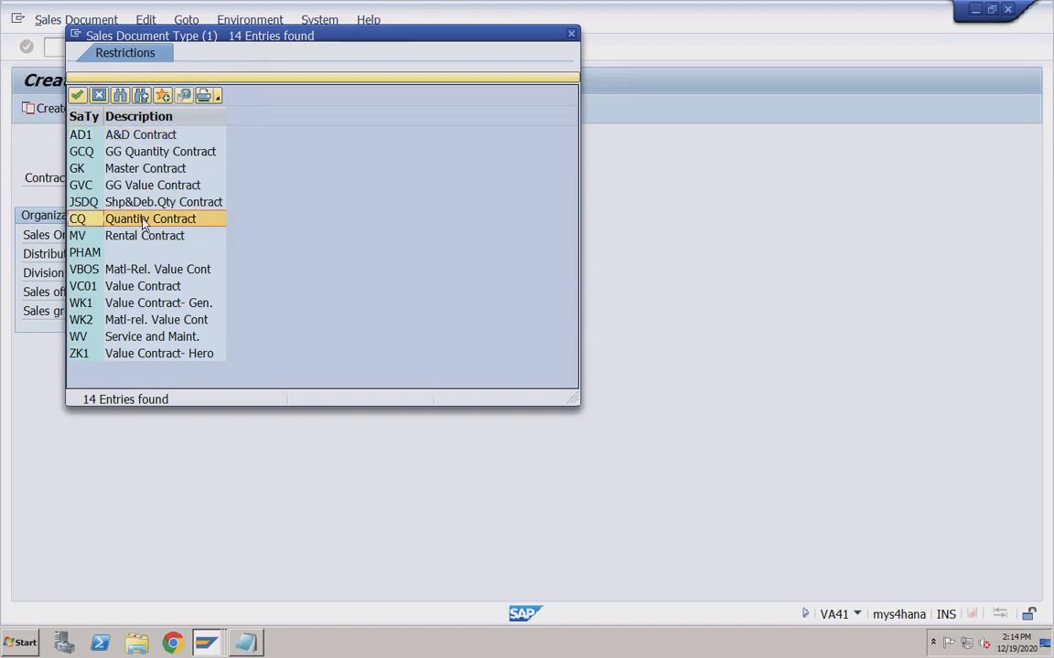
left_click(97, 307)
double_click(94, 305)
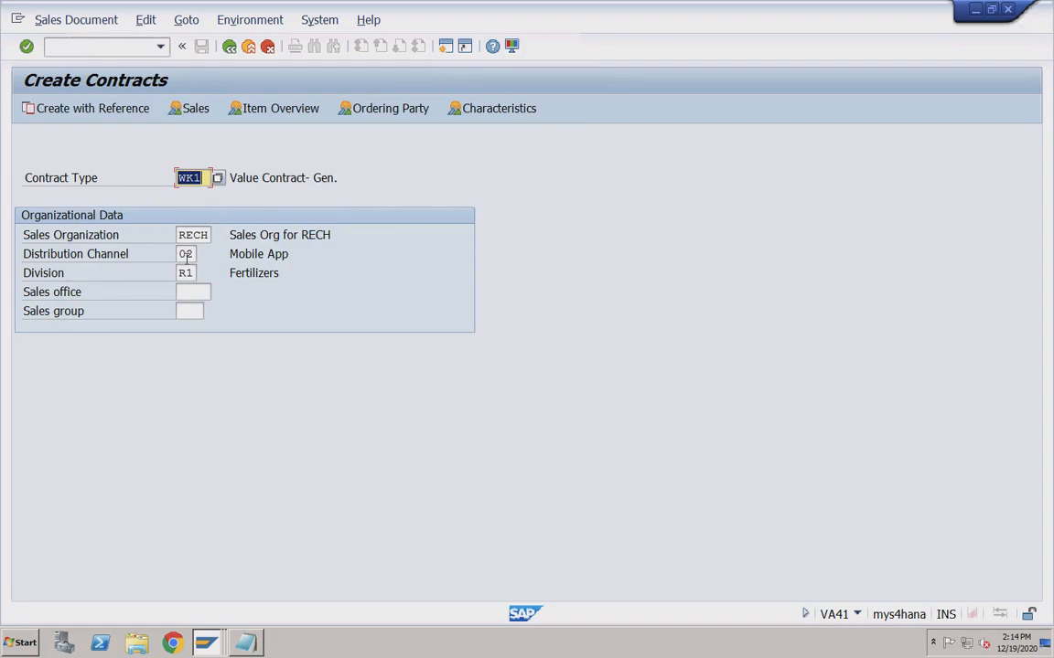
key("Return")
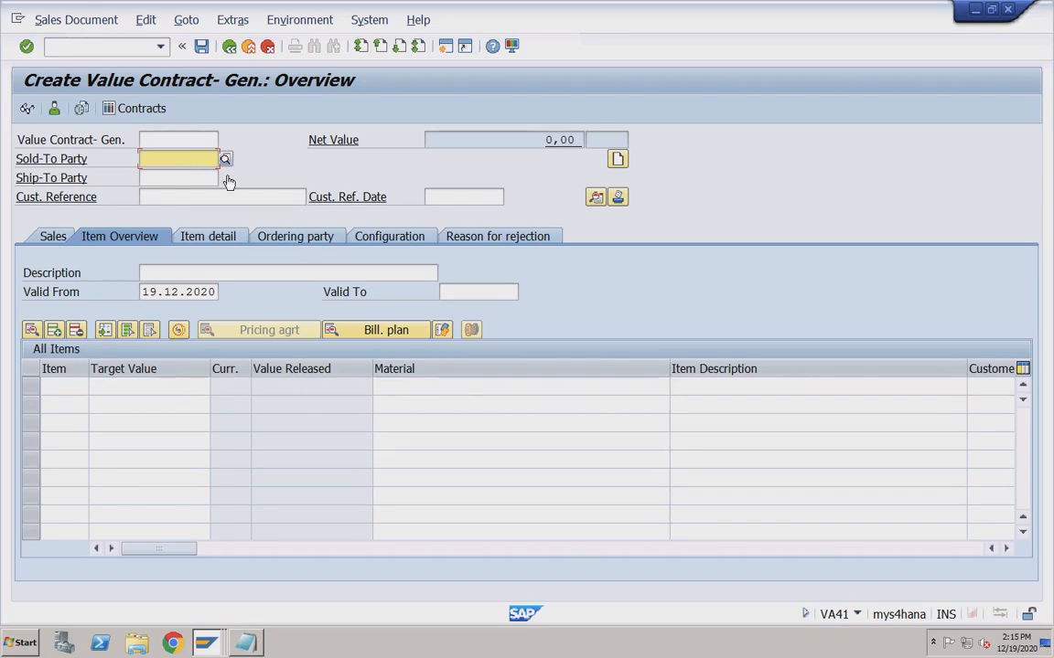
Fill in the sold-to customer, customer reference Test and reference date 19.12.2020.
left_click(172, 159)
left_click(175, 177)
left_click(180, 194)
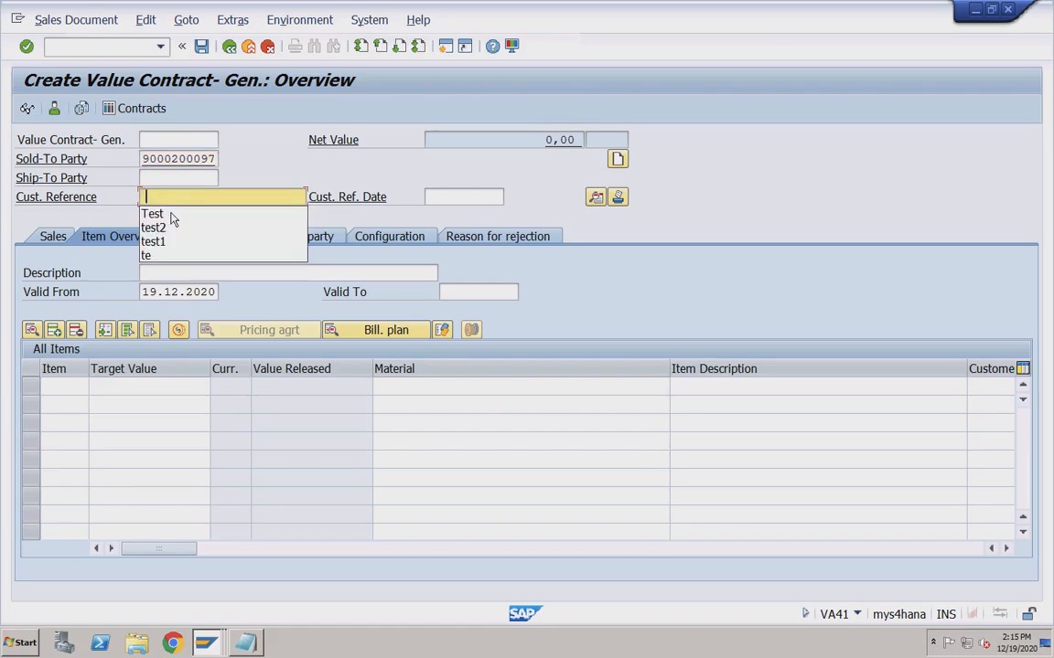
left_click(204, 213)
left_click(447, 196)
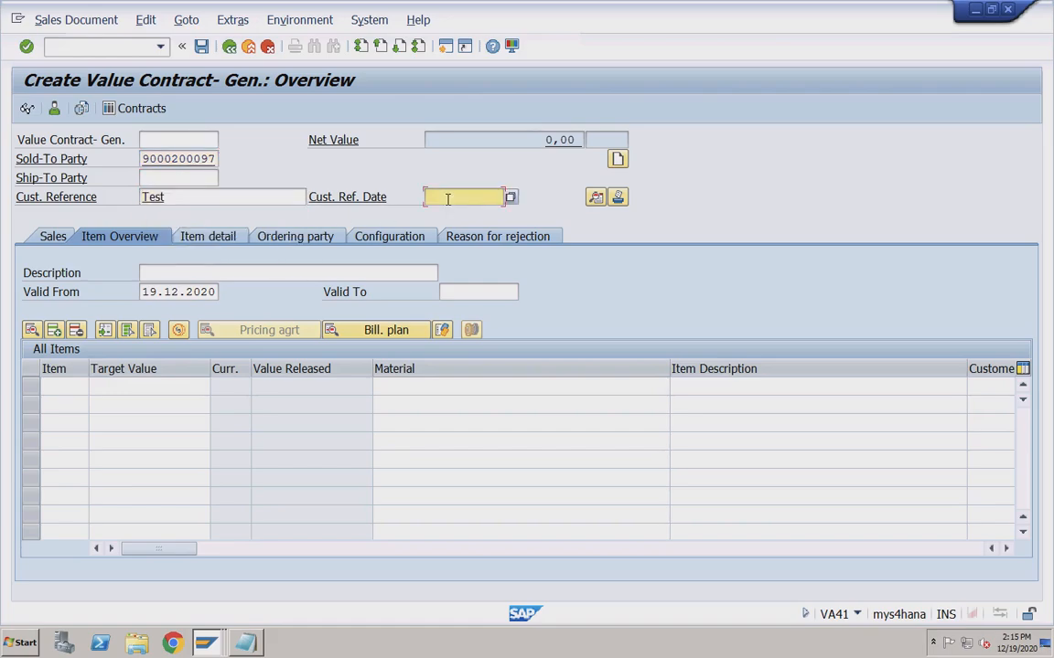
left_click(450, 213)
Set the contract validity from 01.10.2020 to 31.12.2020.
left_click(142, 292)
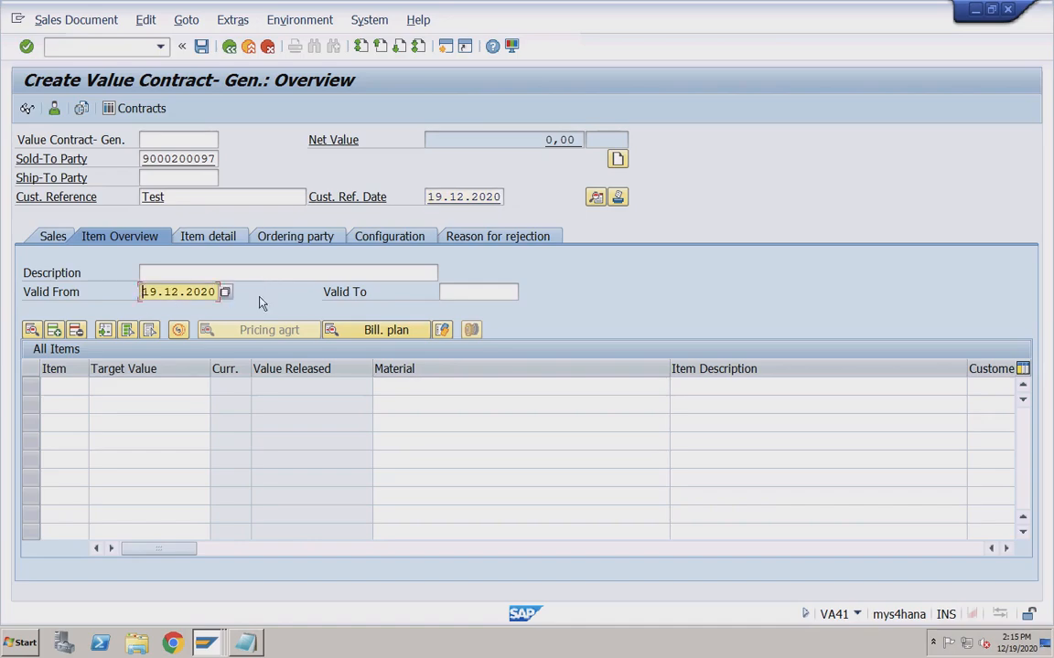
left_click(454, 295)
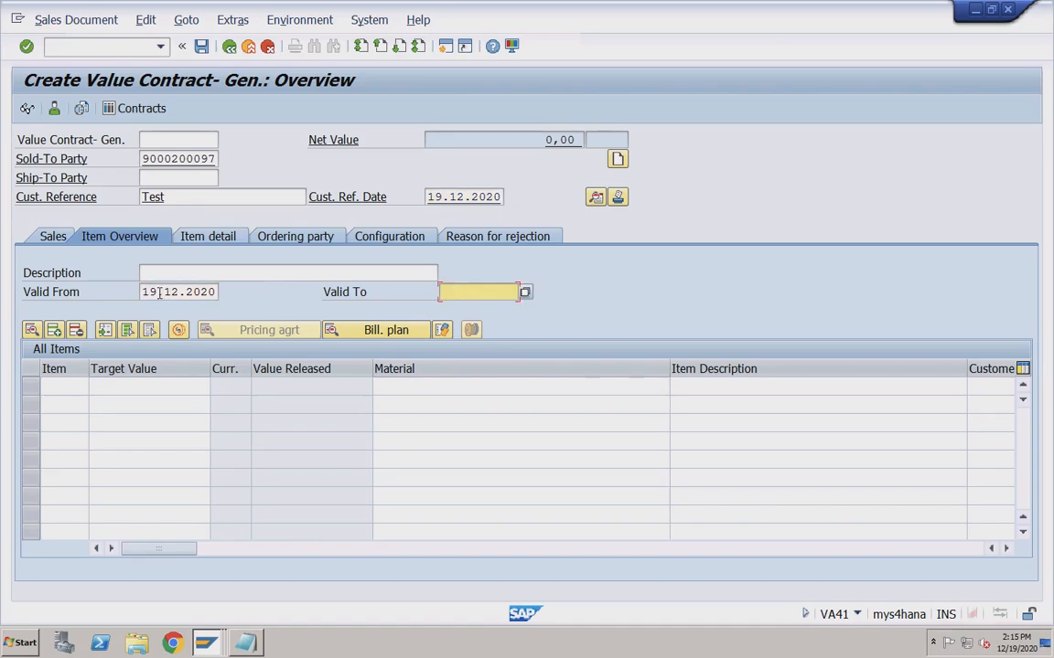
left_click_drag(142, 293, 218, 294)
left_click(224, 293)
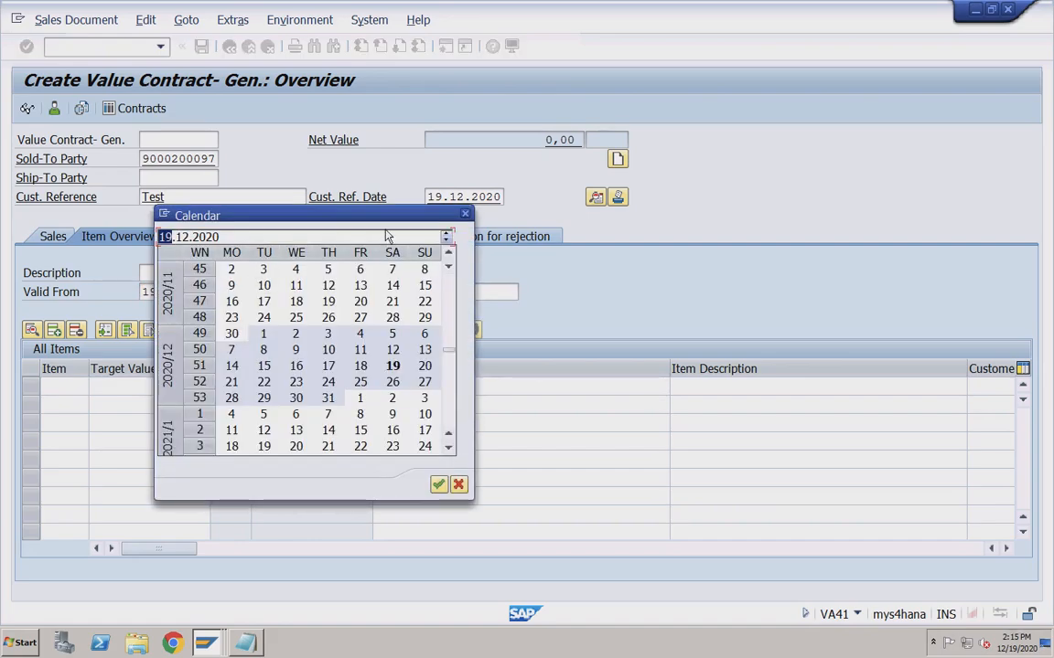
left_click(465, 215)
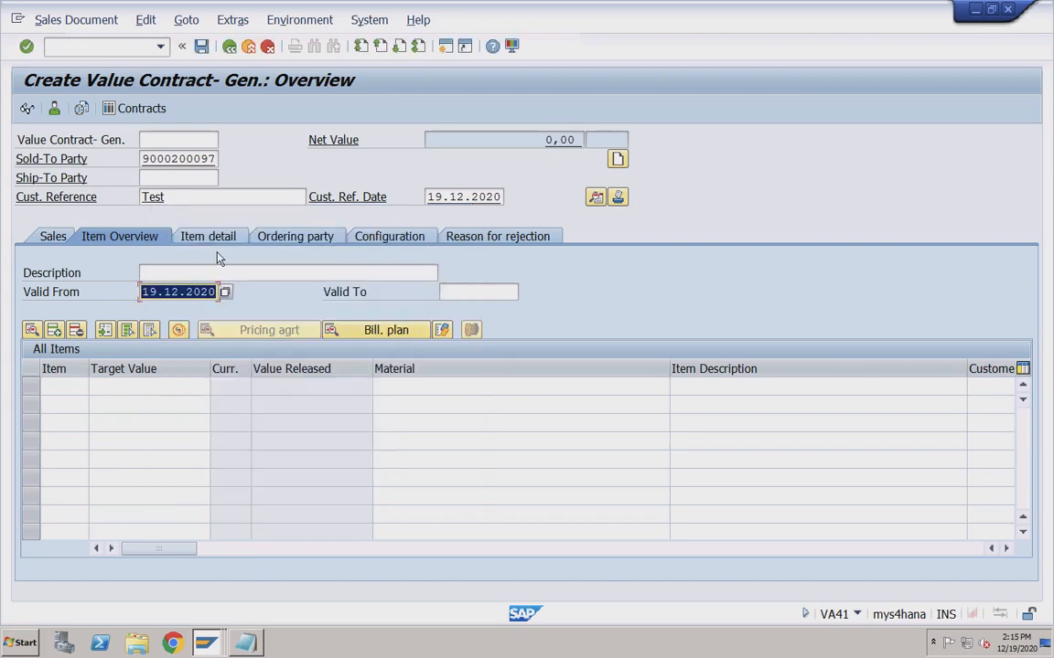
key("BackSpace")
key("Down")
key("Return")
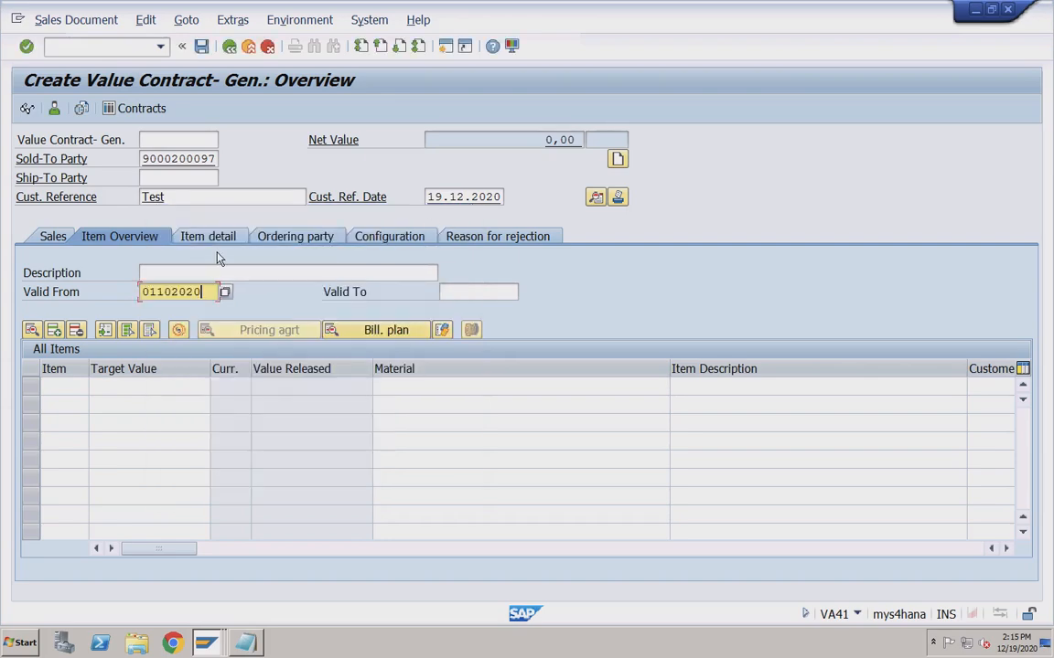
key("Tab")
key("BackSpace")
key("Down")
key("Return")
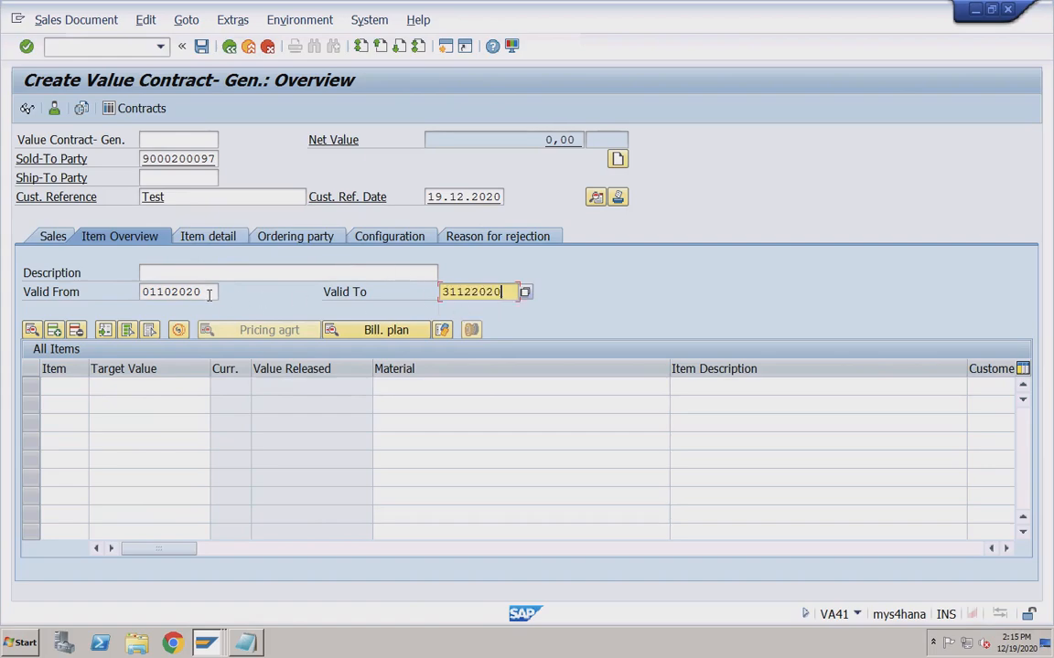
Add item TRADING_GOODS with target value 100000 and accept the past-date warning.
left_click(146, 385)
key("BackSpace")
left_click(139, 404)
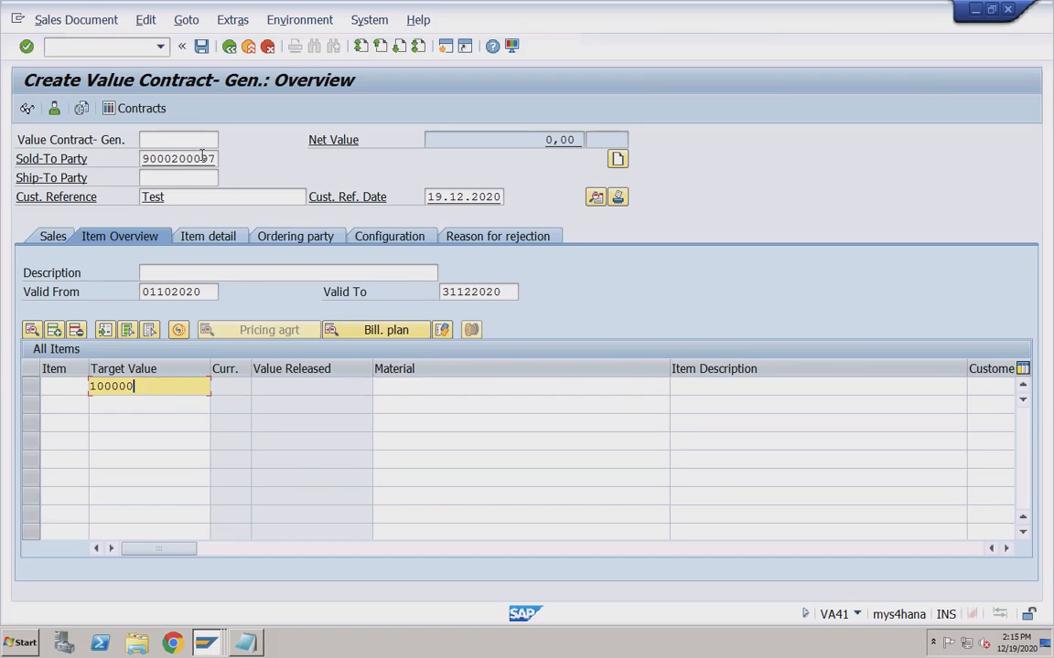
left_click(204, 292)
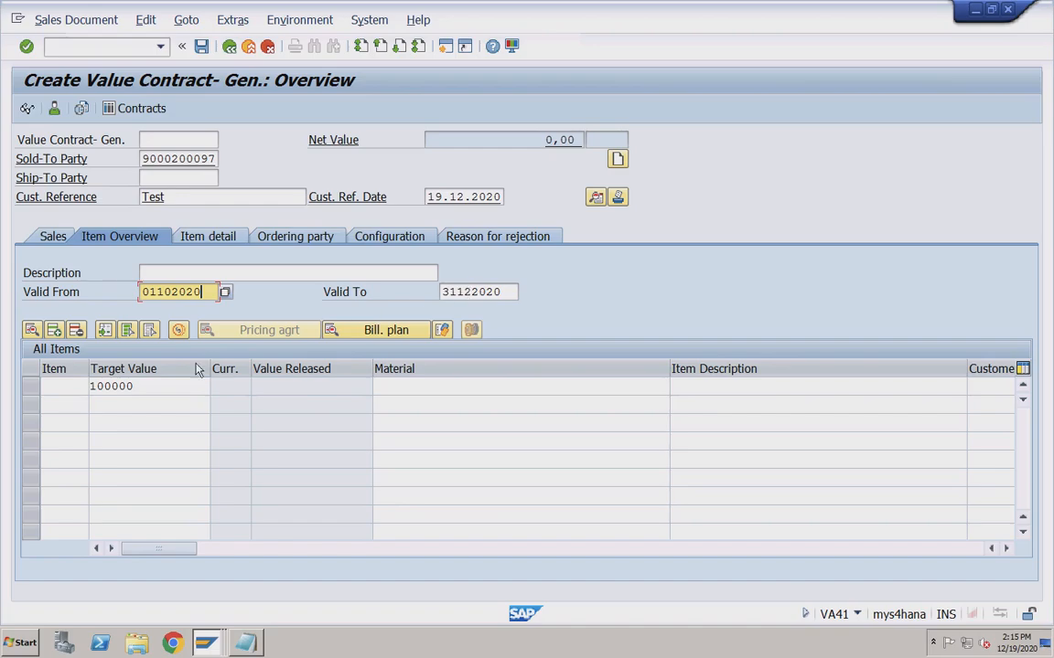
left_click(158, 387)
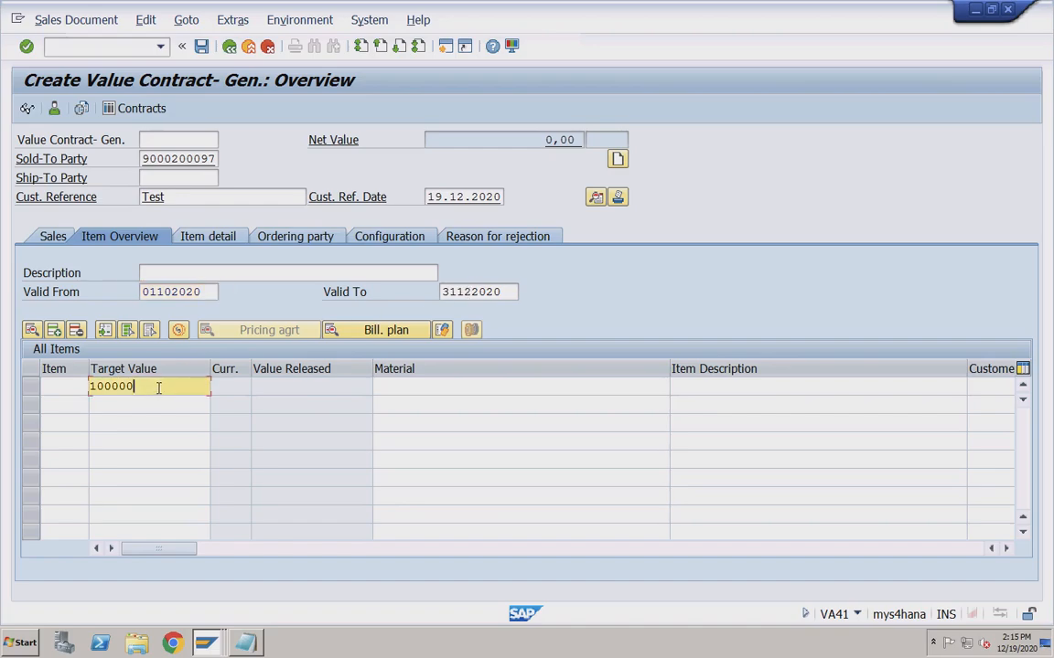
left_click(401, 388)
key("Down")
key("Return")
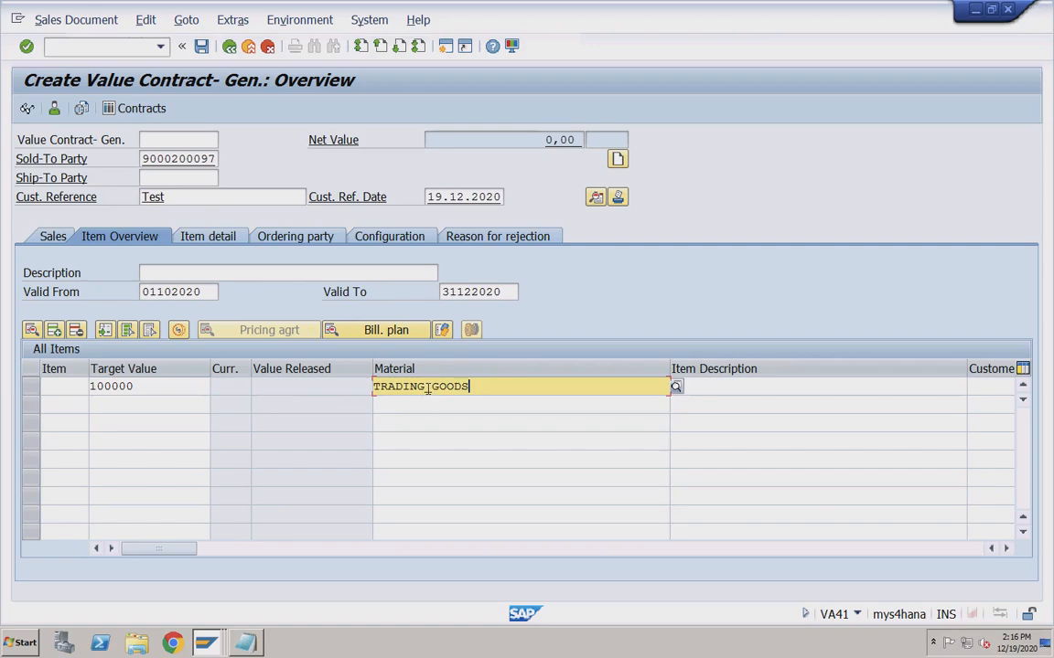
key("Return")
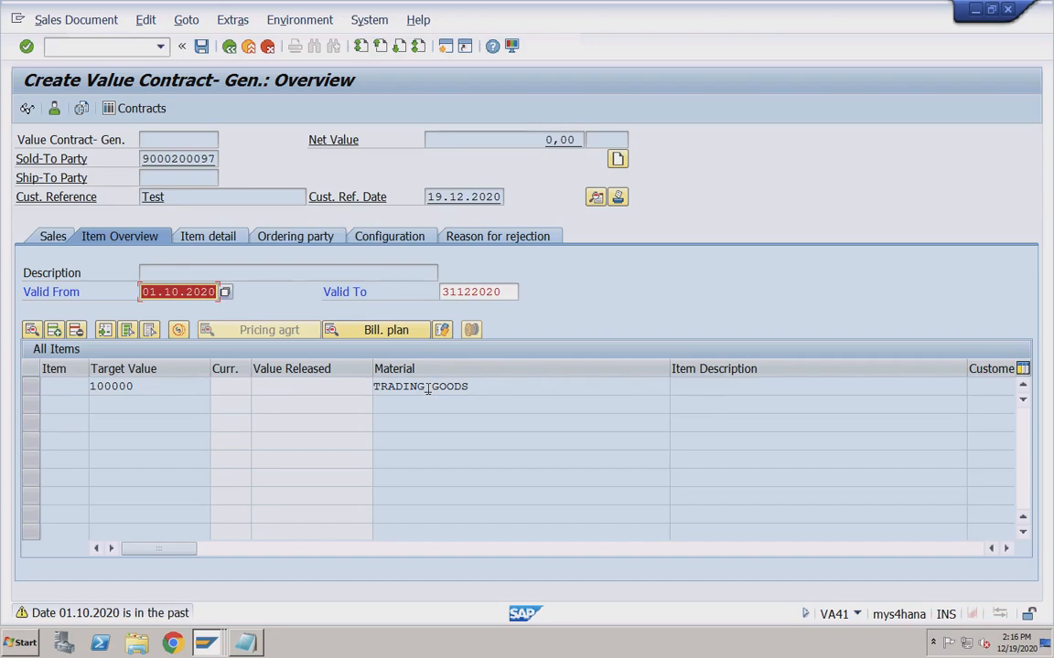
key("Return")
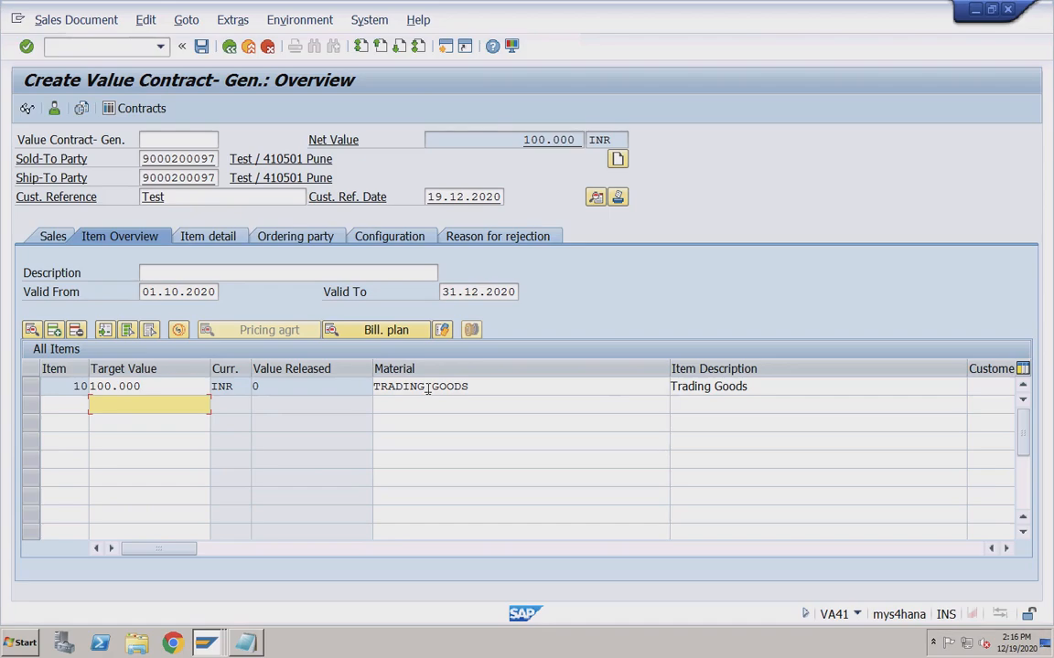
left_click(594, 199)
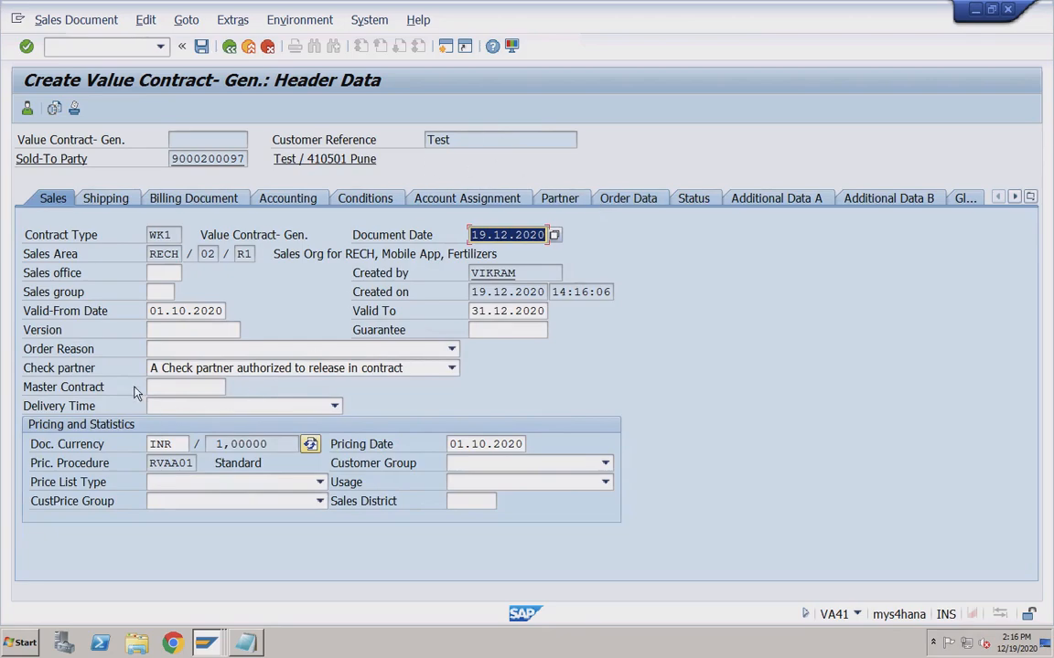
Set Check partner to No check and save, creating value contract 40000013.
left_click(169, 368)
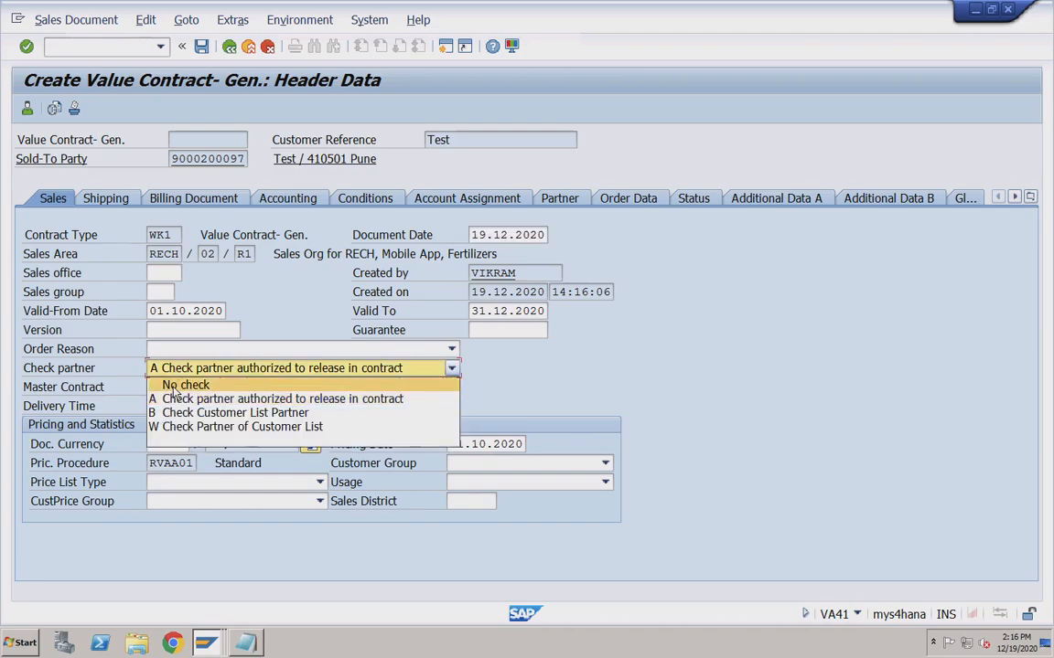
left_click(182, 385)
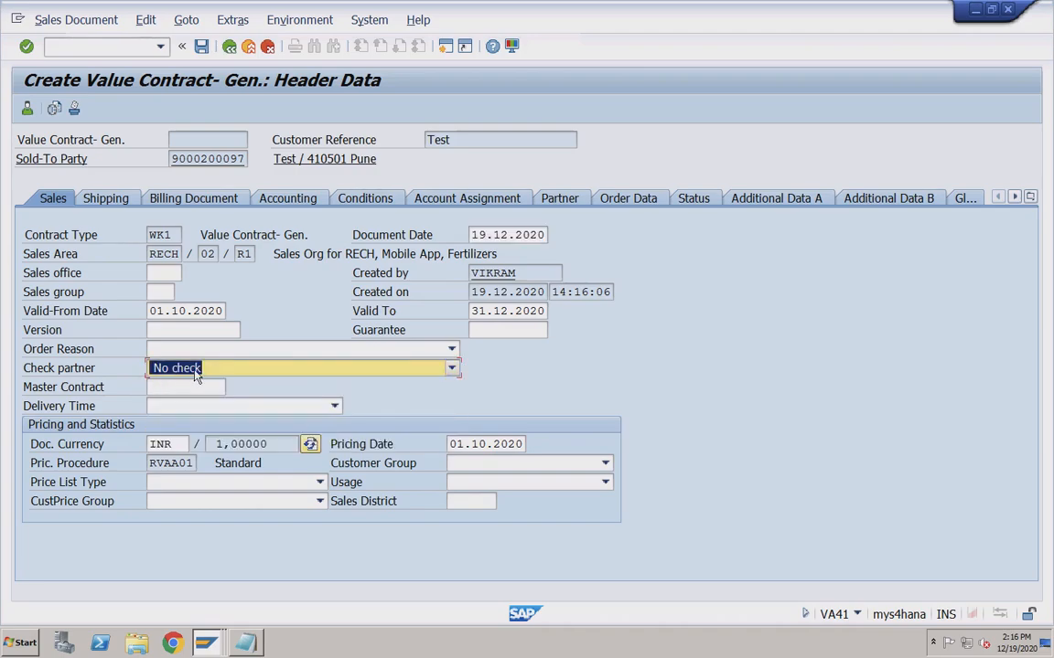
left_click(232, 369)
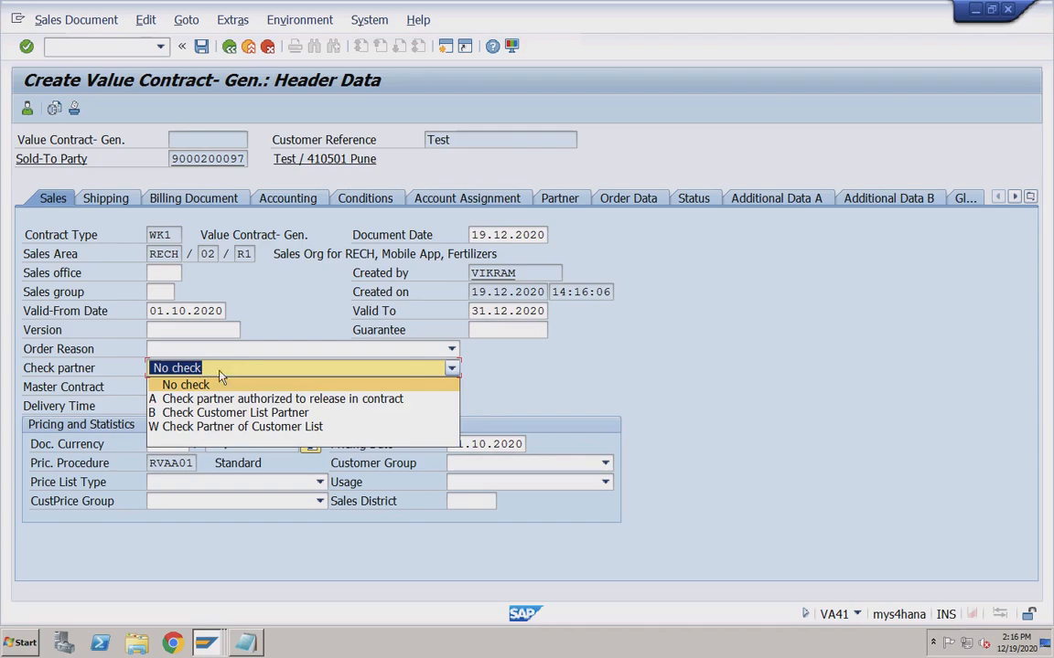
left_click(146, 381)
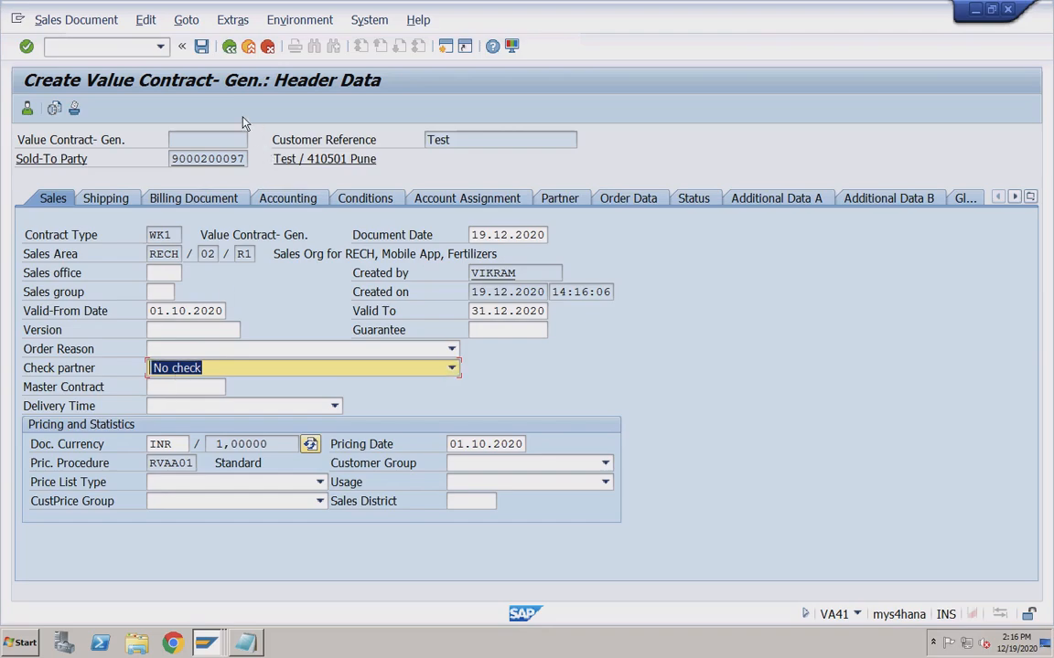
left_click(203, 48)
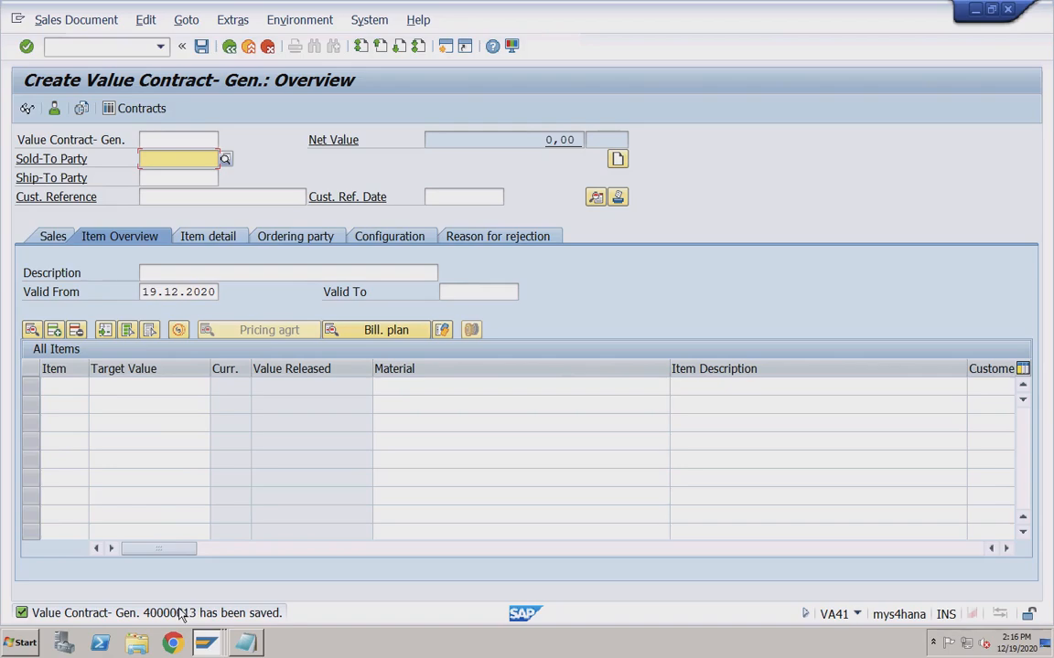
In VA01, create an order with reference to contract 40000013 and copy it.
left_click(112, 47)
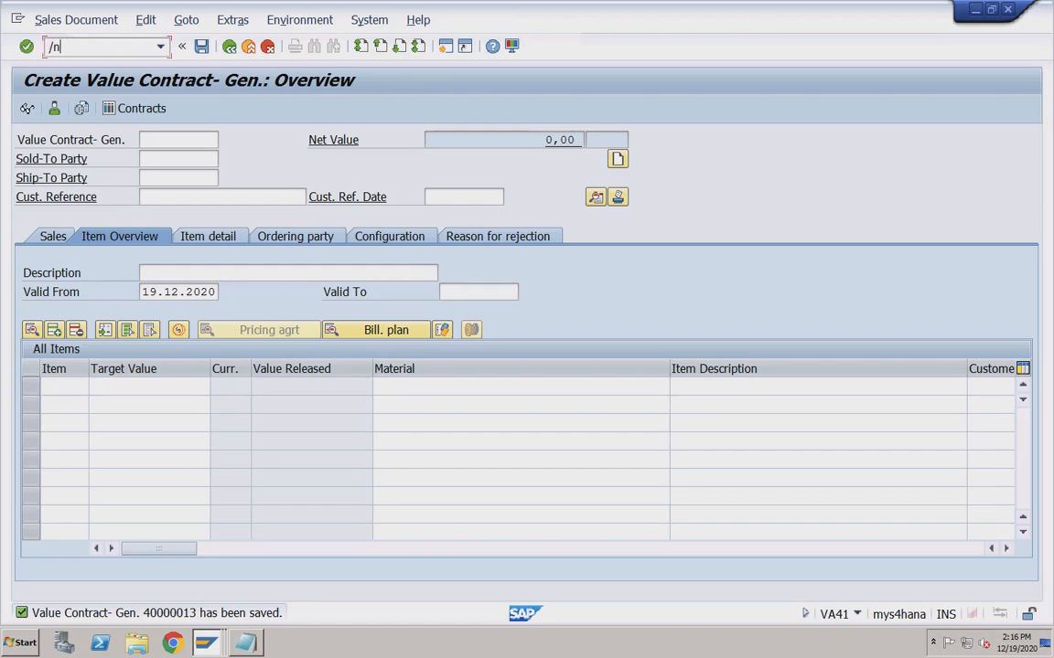
type("/nva01")
key("Return")
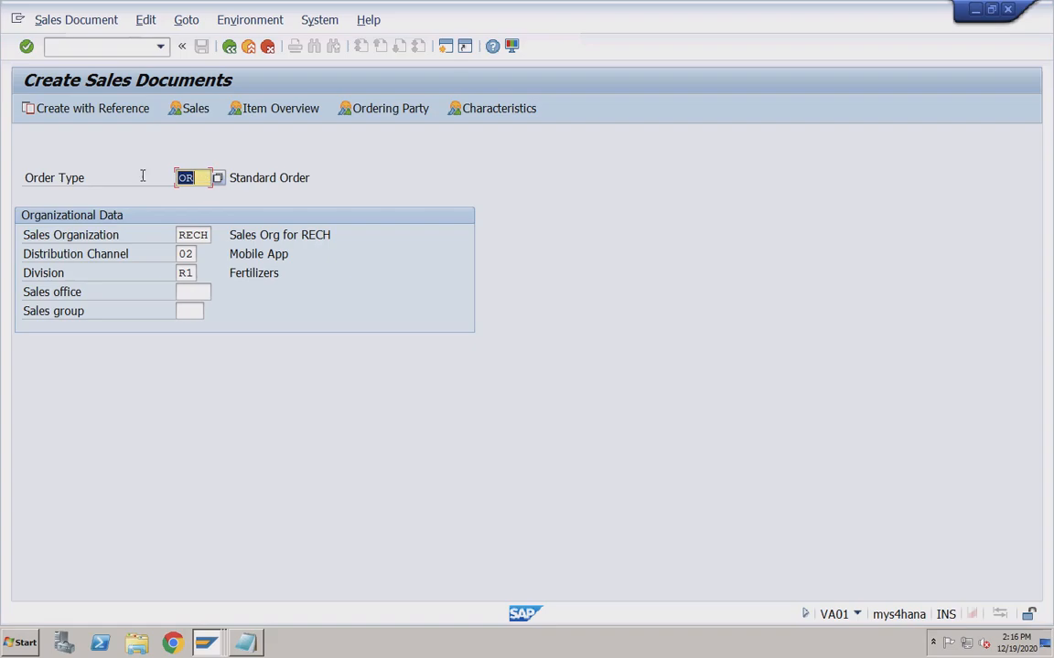
left_click(110, 109)
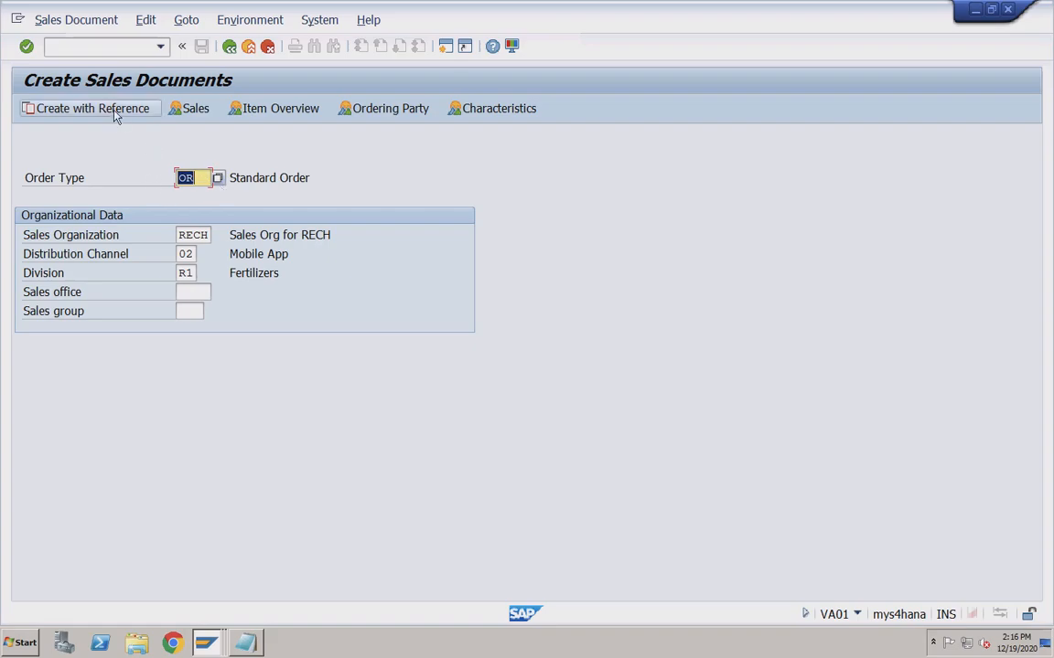
left_click(275, 272)
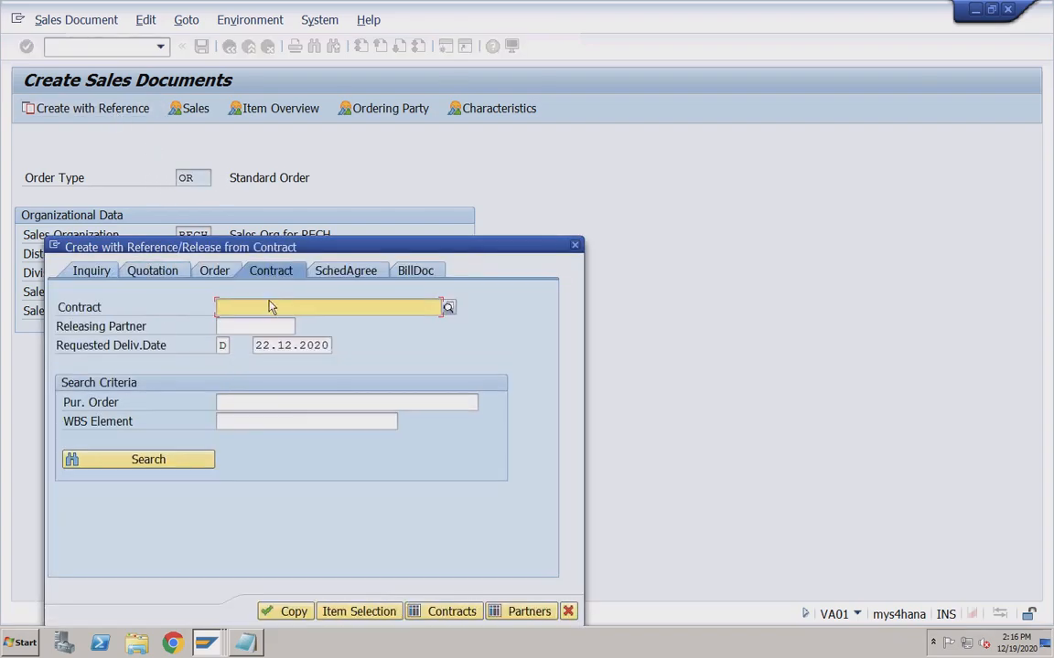
left_click(260, 307)
left_click(265, 322)
key("BackSpace")
type("3")
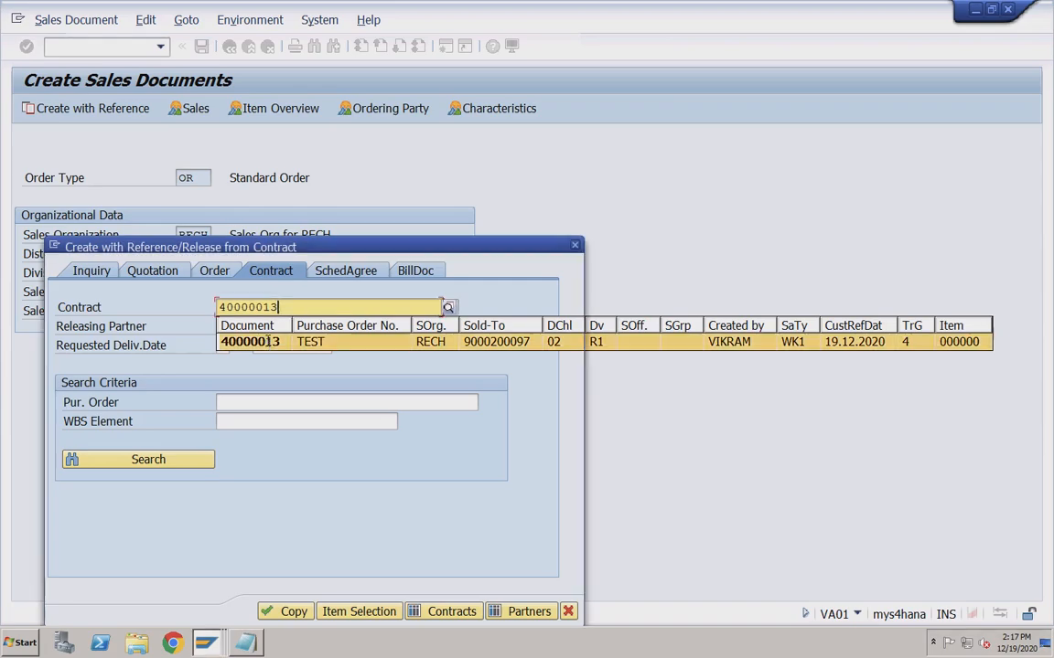
left_click(265, 341)
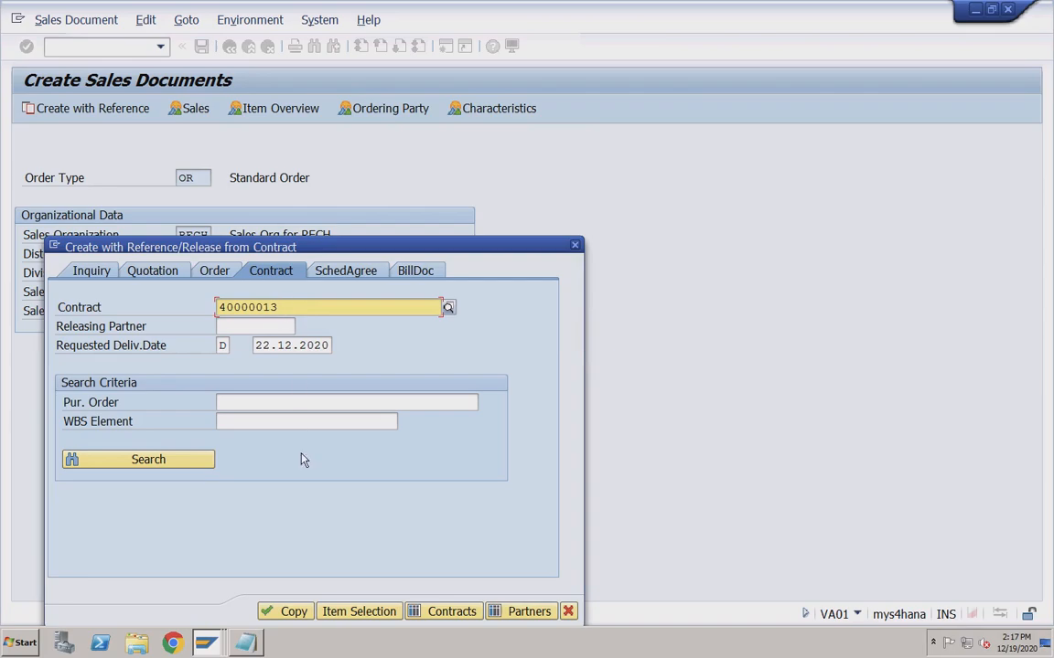
left_click(293, 611)
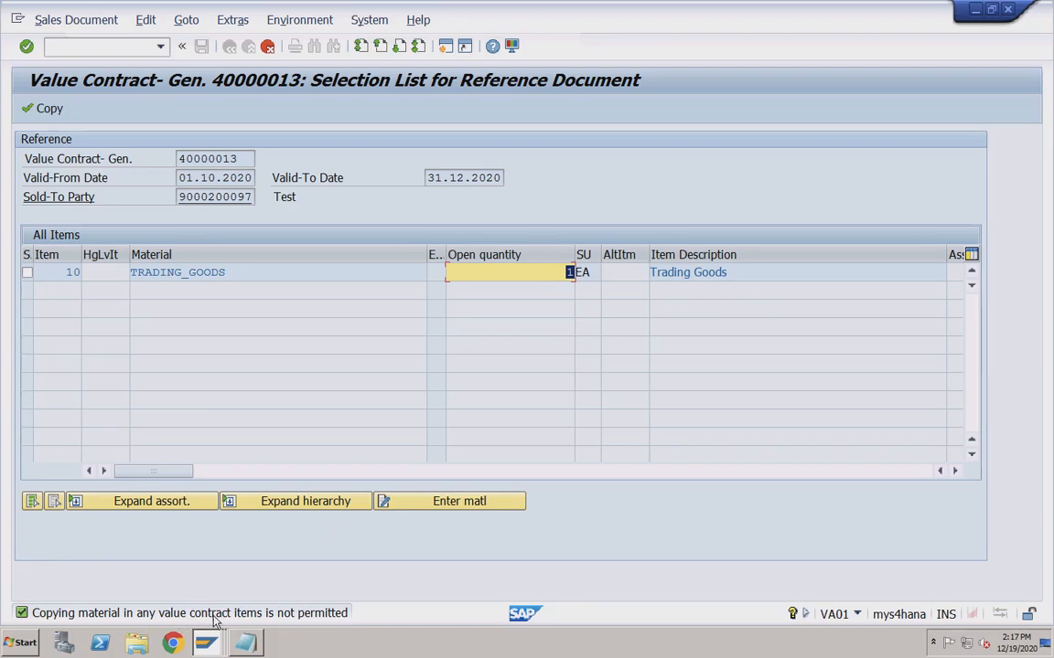
Enter material TRADING_GOODS with order quantity 5 to copy from contract 40000013.
left_click(252, 272)
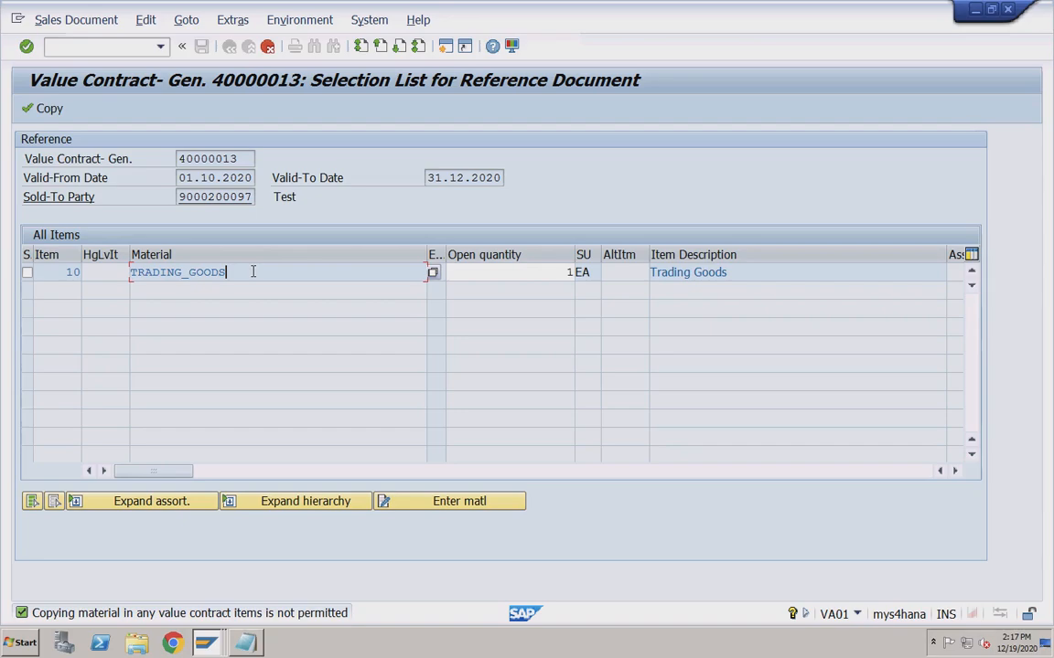
left_click(530, 273)
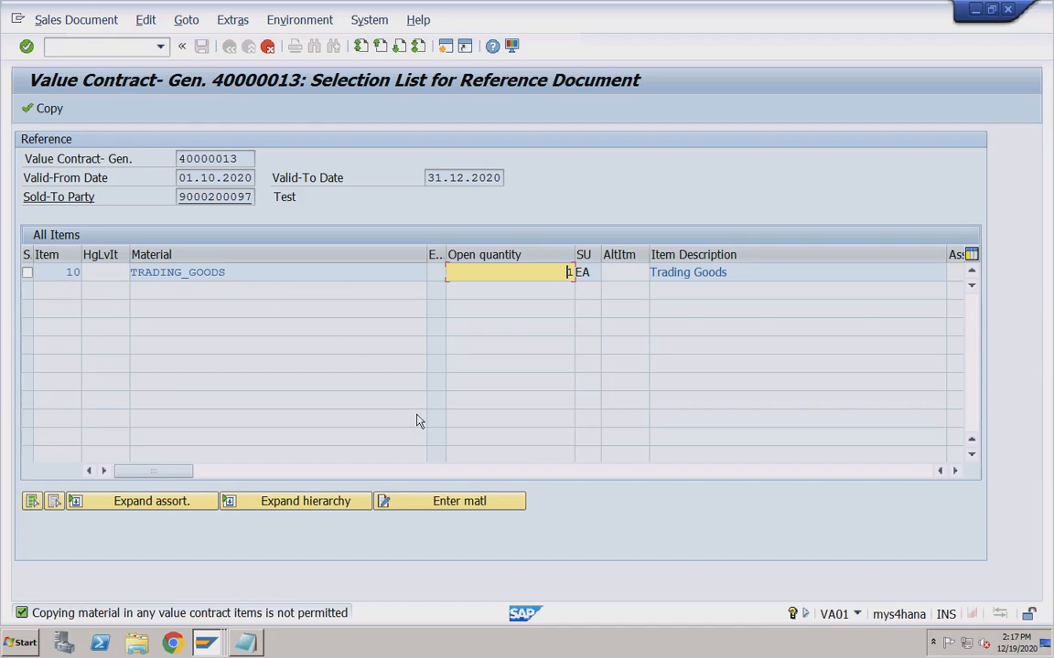
left_click(430, 505)
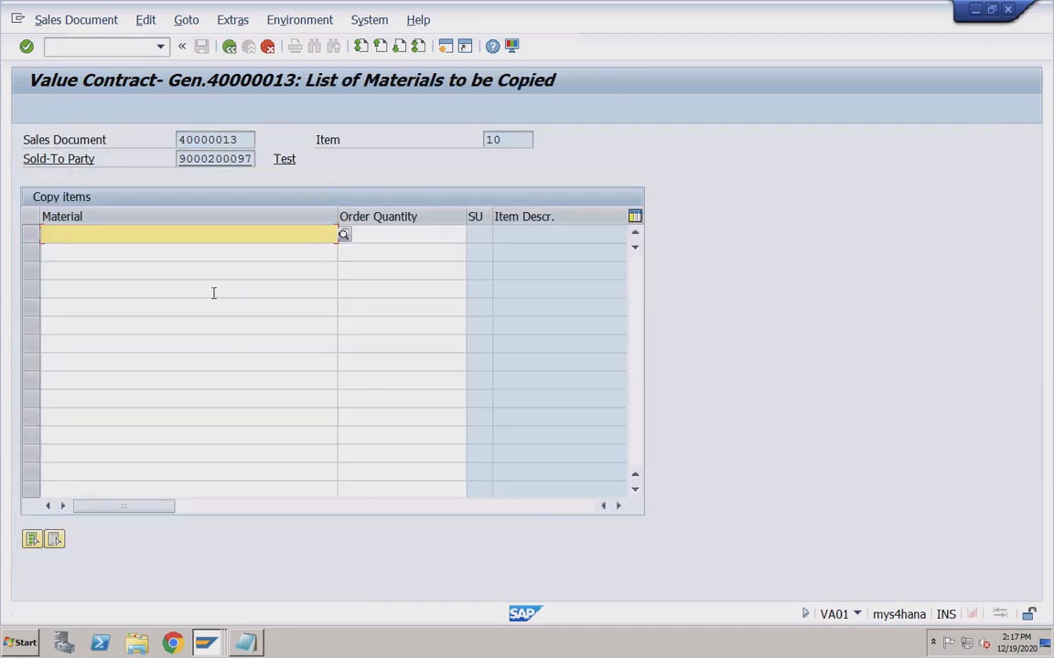
left_click(144, 234)
left_click(112, 245)
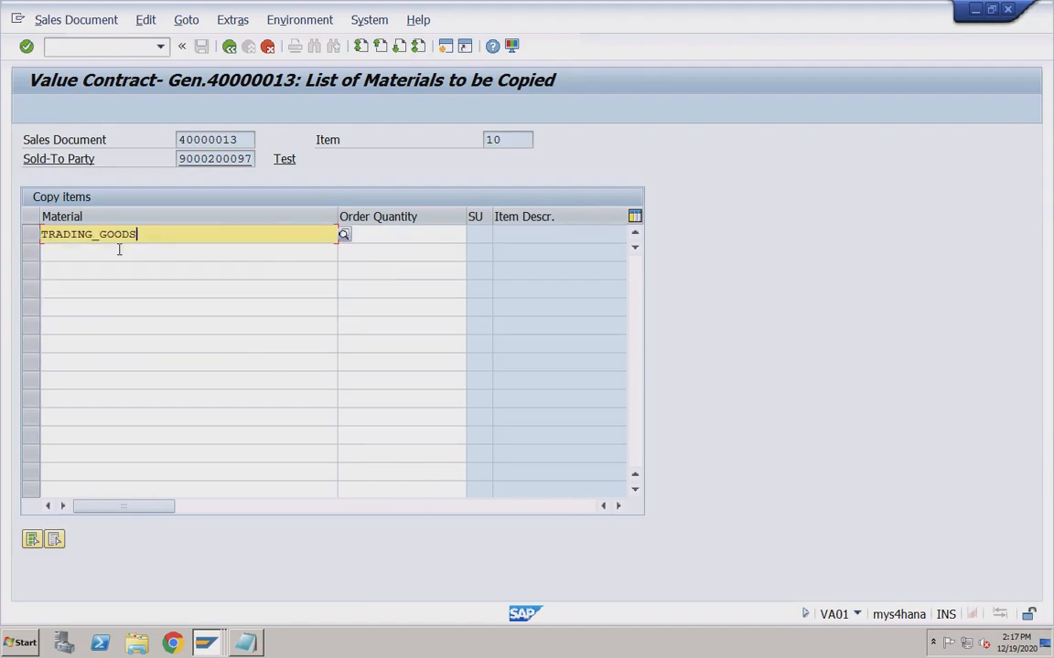
left_click(396, 238)
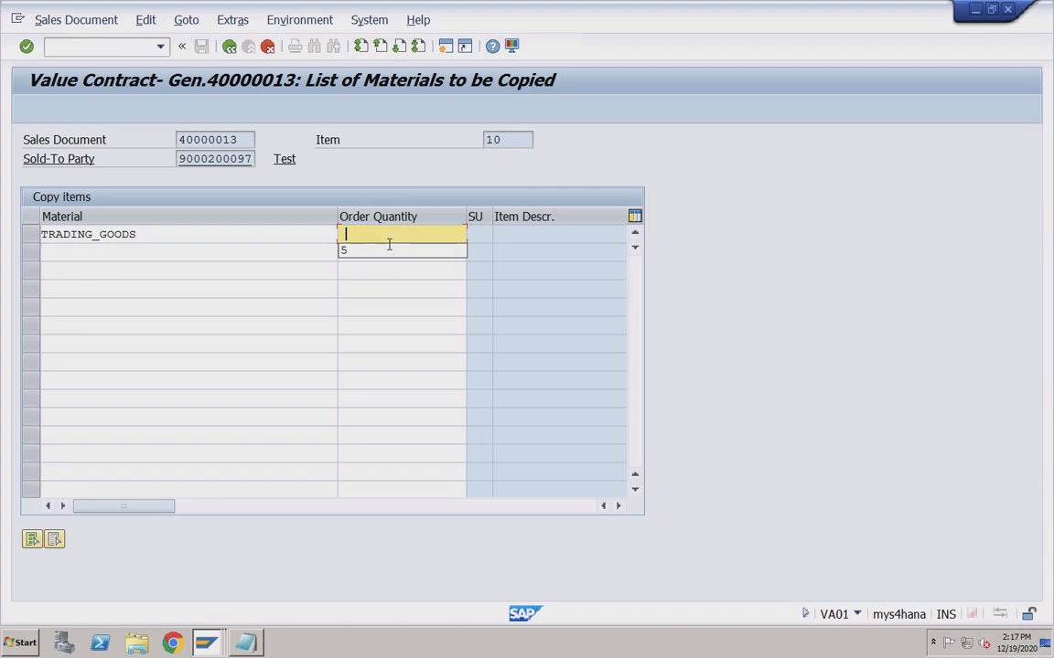
left_click(370, 245)
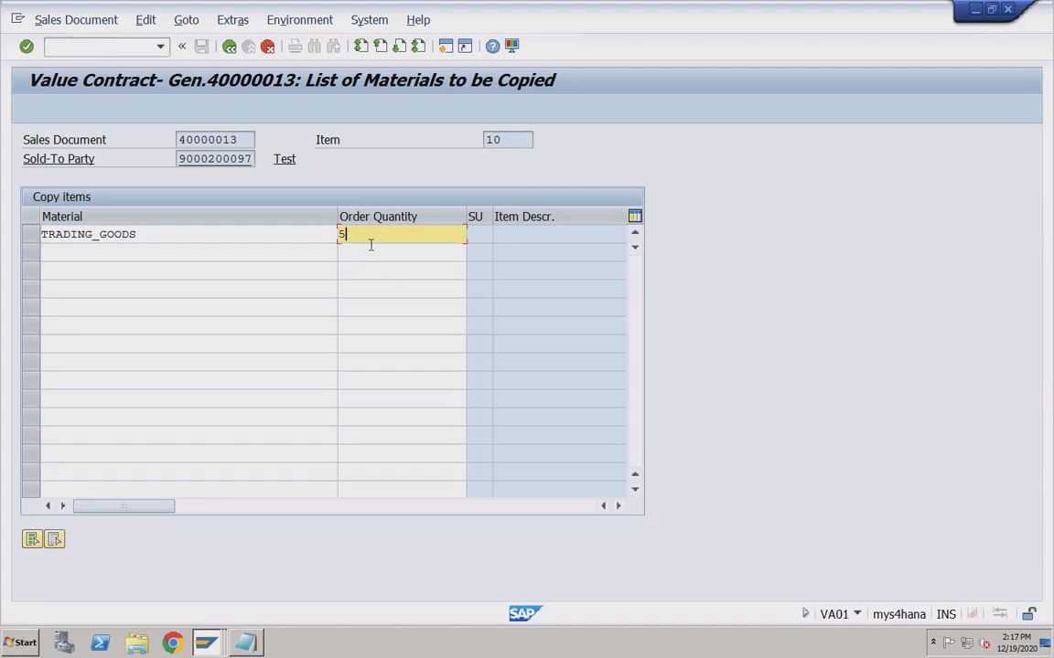
left_click(179, 249)
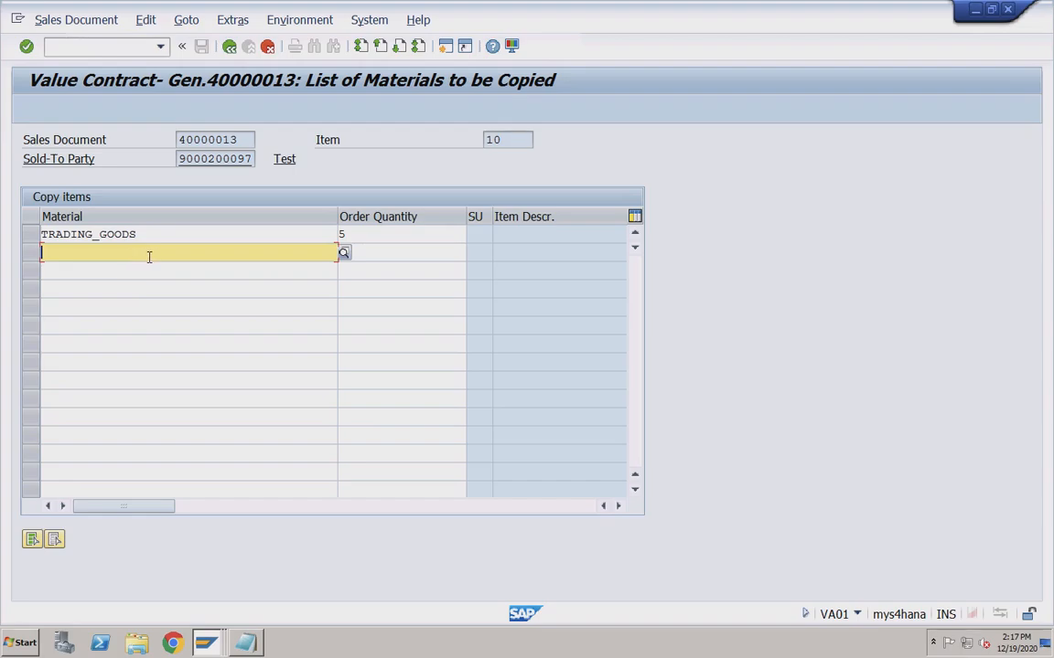
left_click(358, 235)
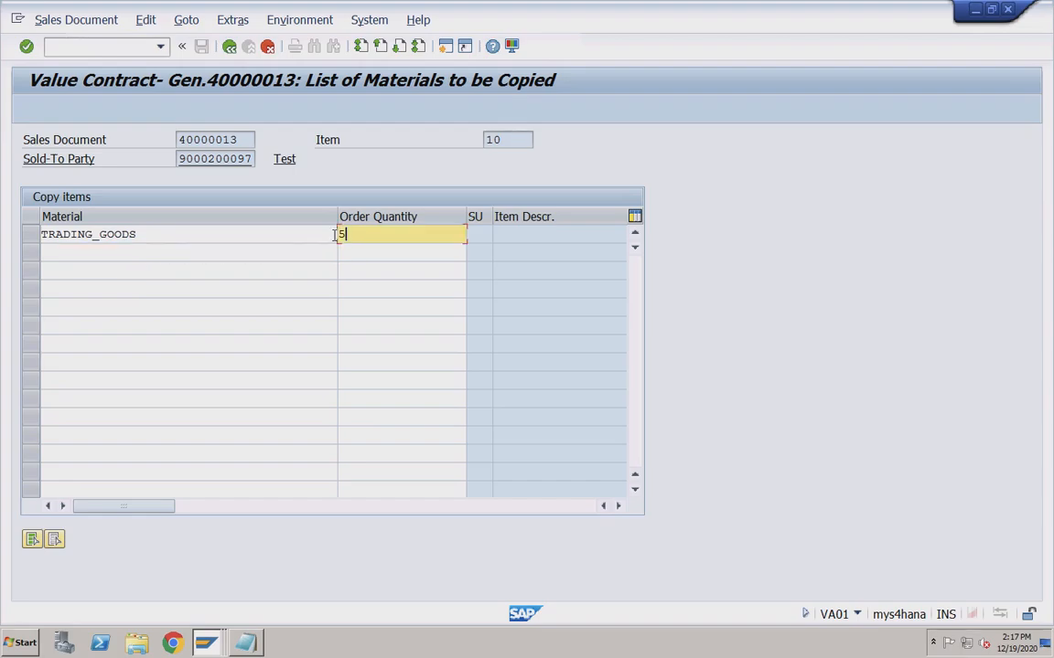
left_click(223, 235)
left_click(392, 234)
left_click(229, 46)
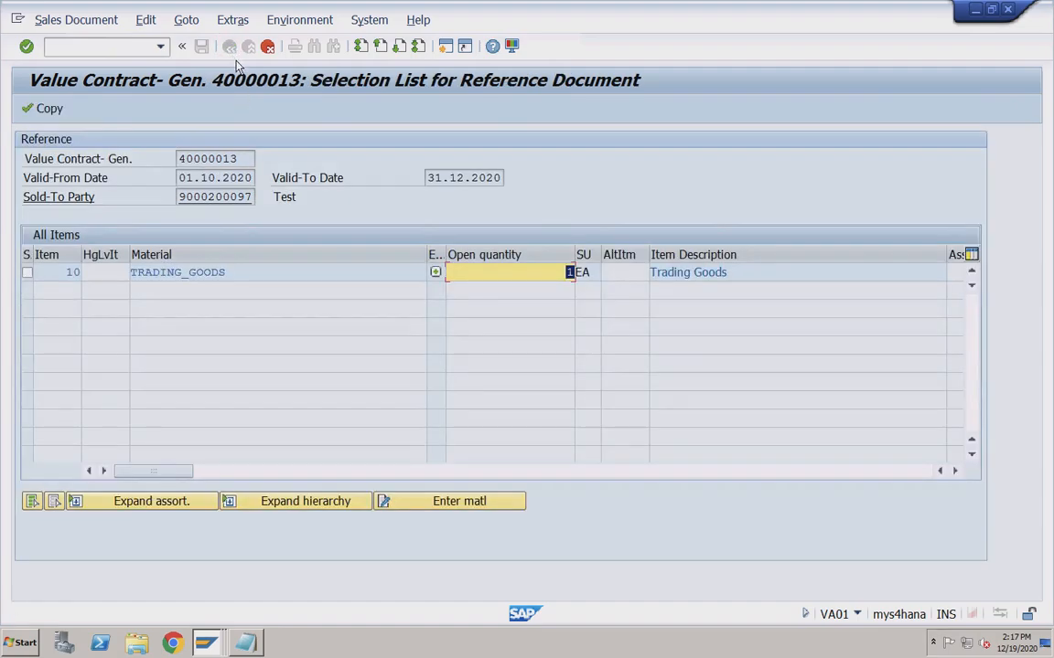
Copy the item into a standard order, check incompletion, and set customer reference test1.
left_click(48, 110)
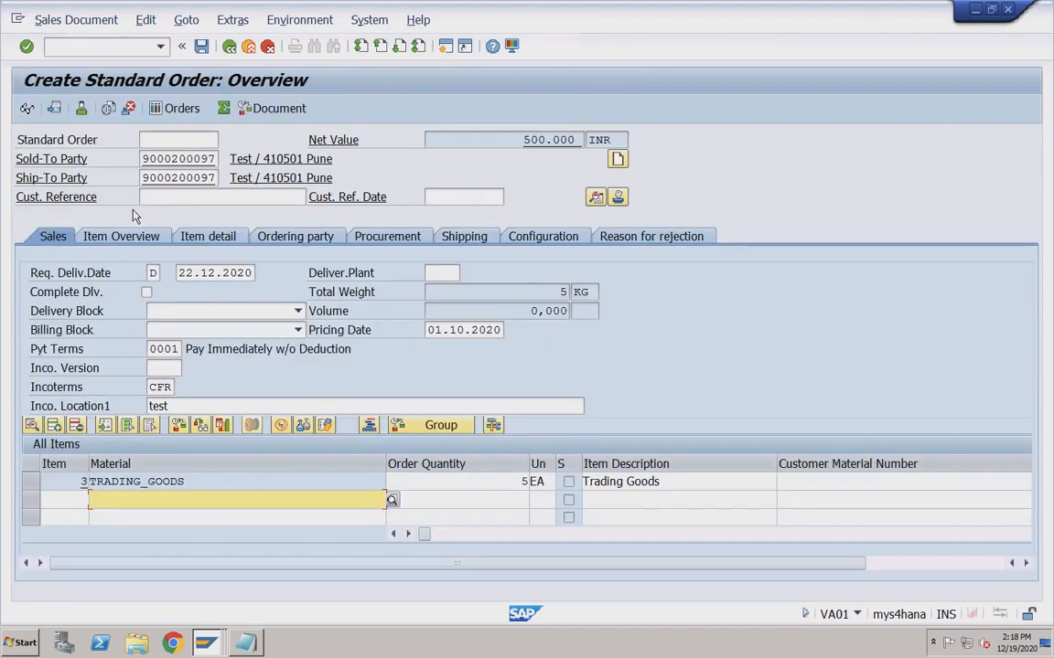
left_click(246, 480)
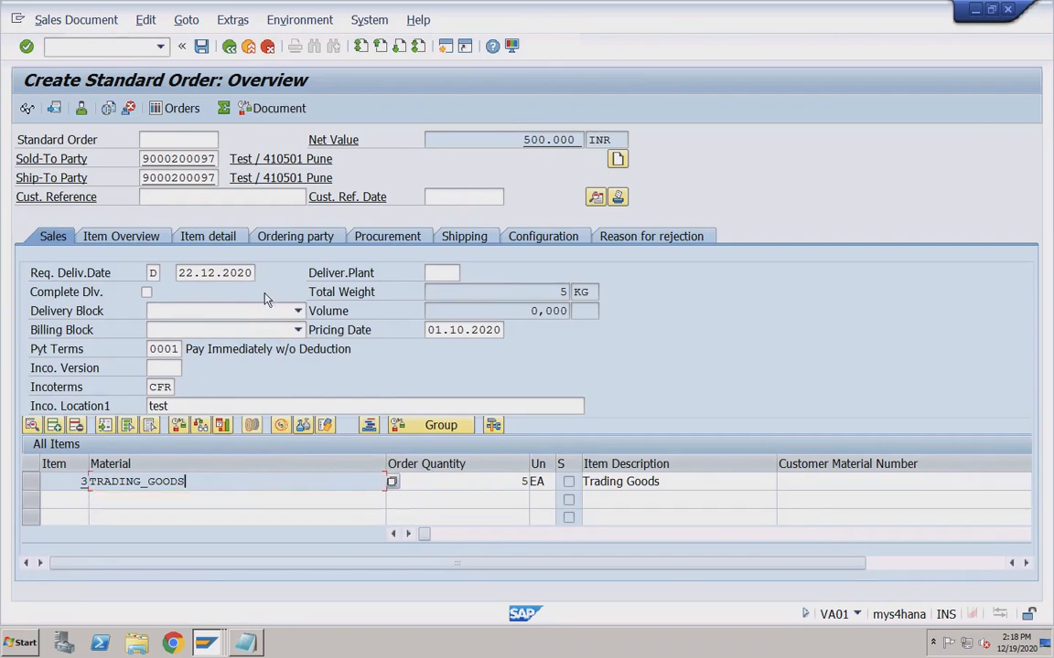
left_click(473, 485)
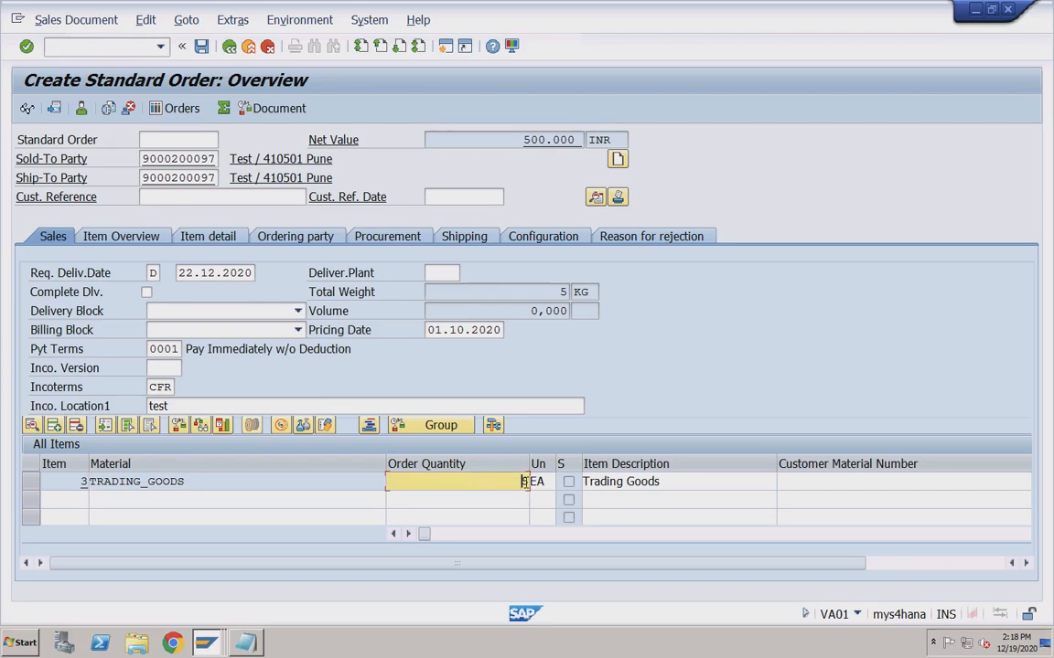
left_click(194, 481)
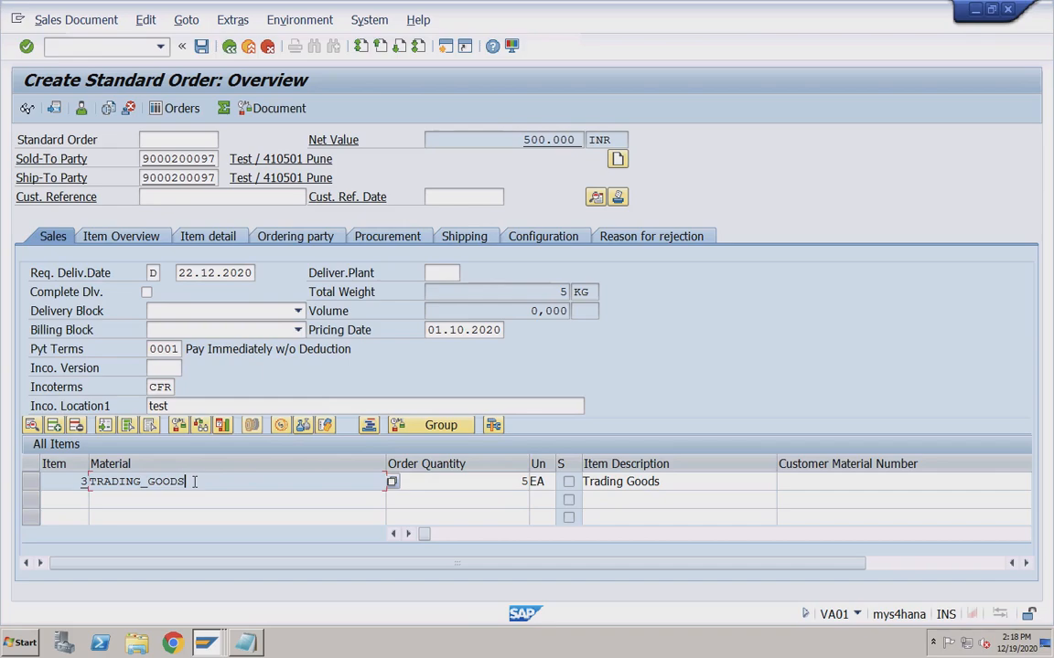
left_click(145, 20)
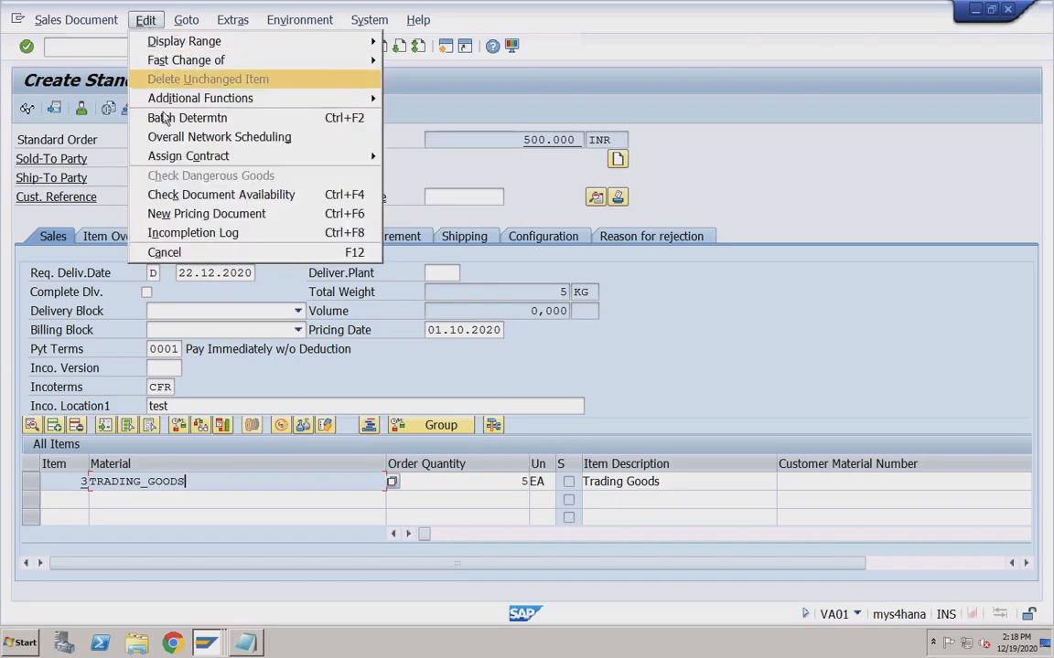
left_click(182, 232)
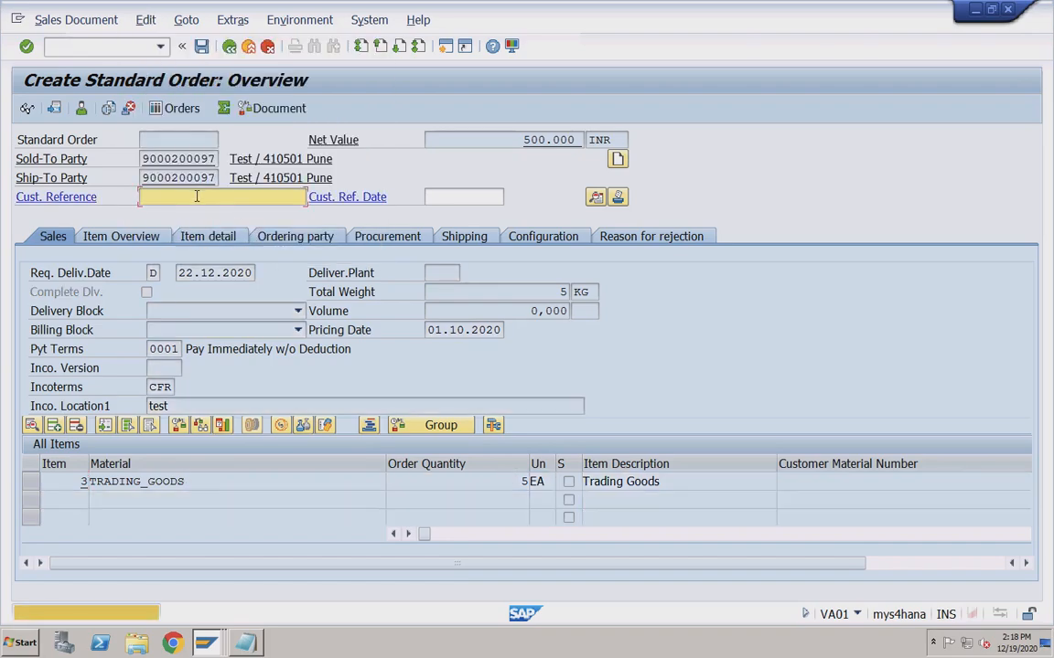
left_click(183, 197)
left_click(161, 239)
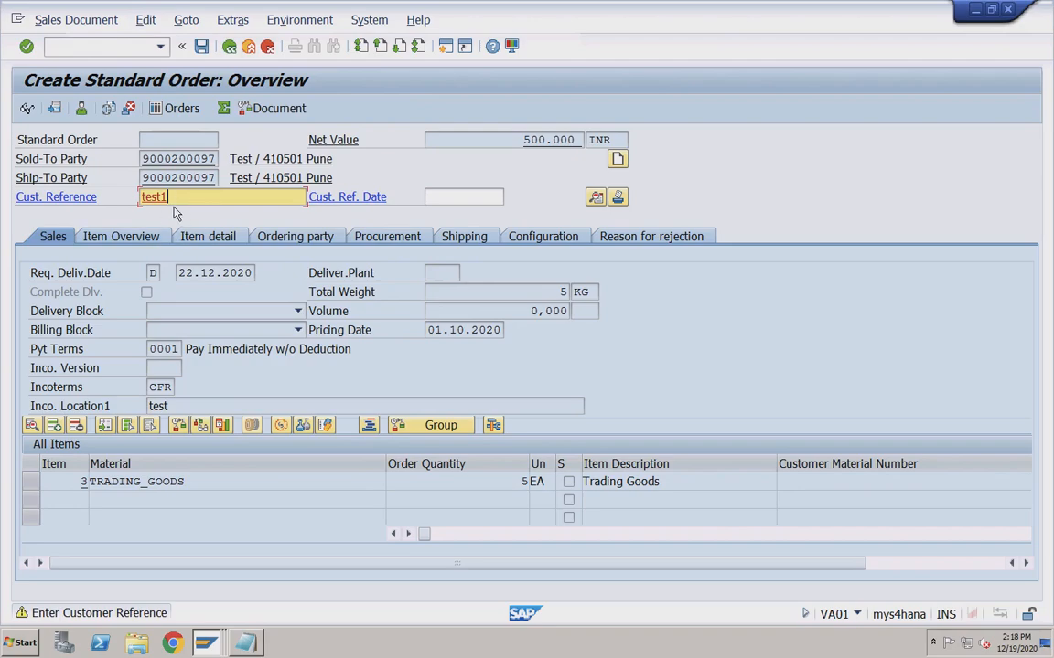
left_click(134, 25)
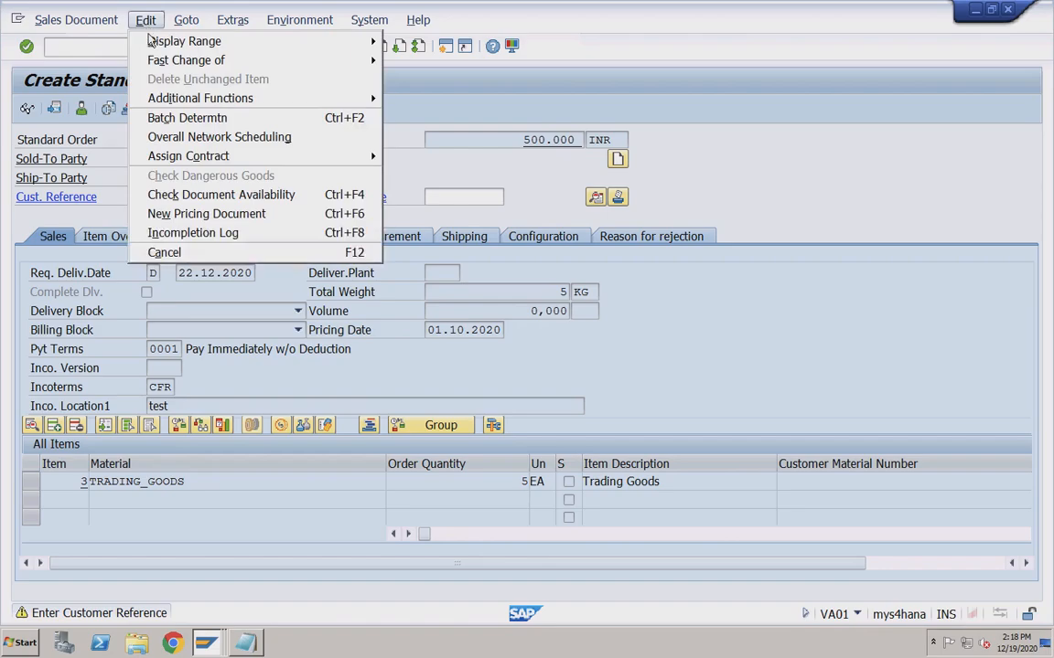
left_click(203, 233)
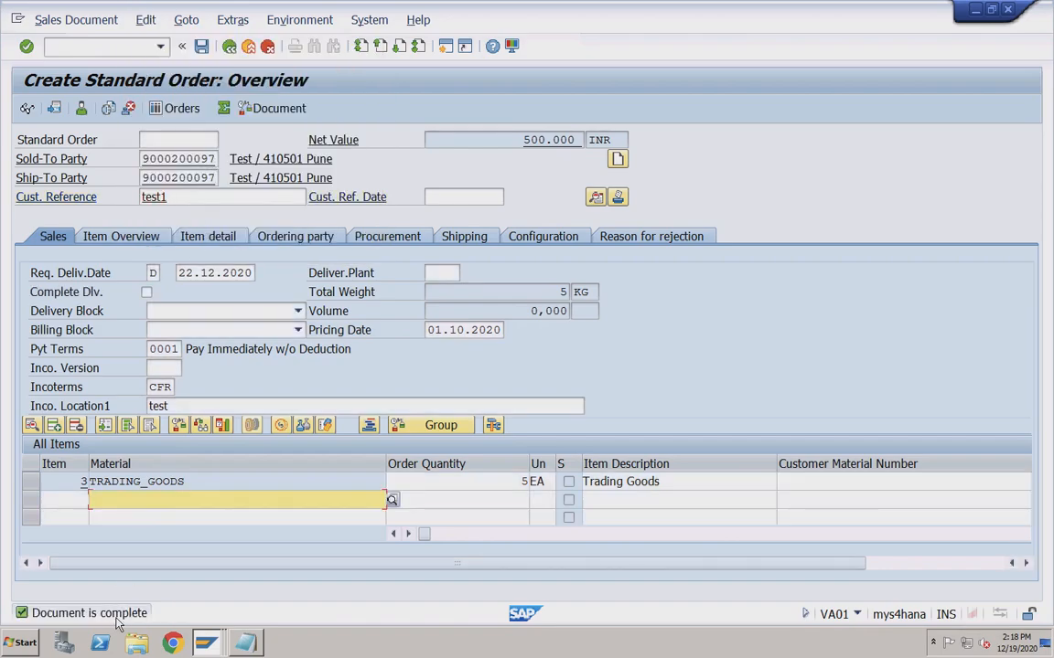
Save the order as 1312 and display it.
left_click(201, 46)
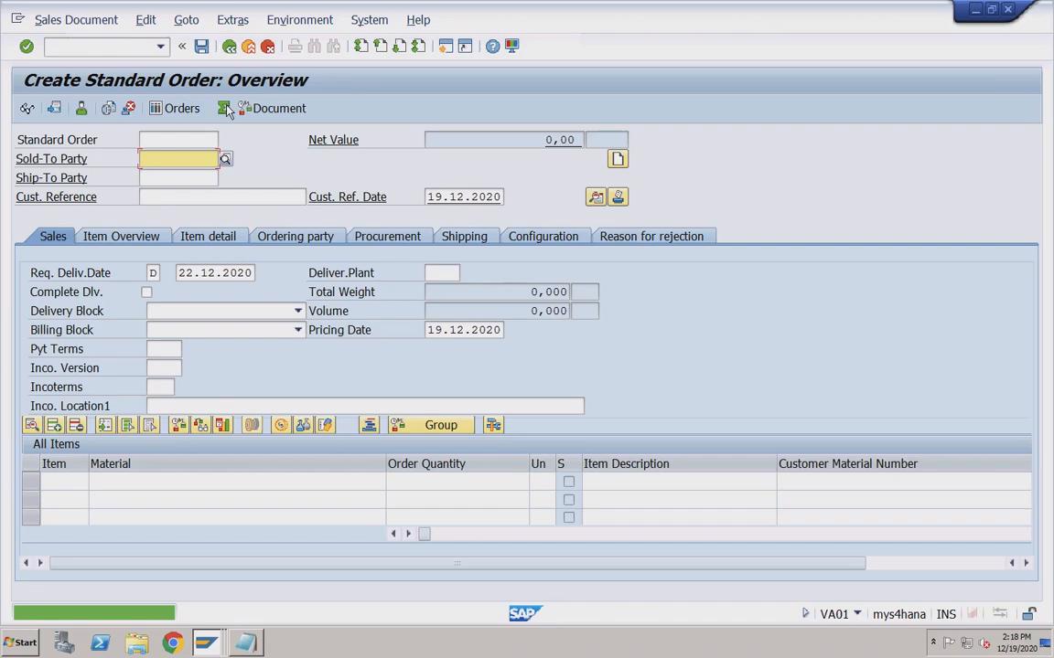
left_click(76, 19)
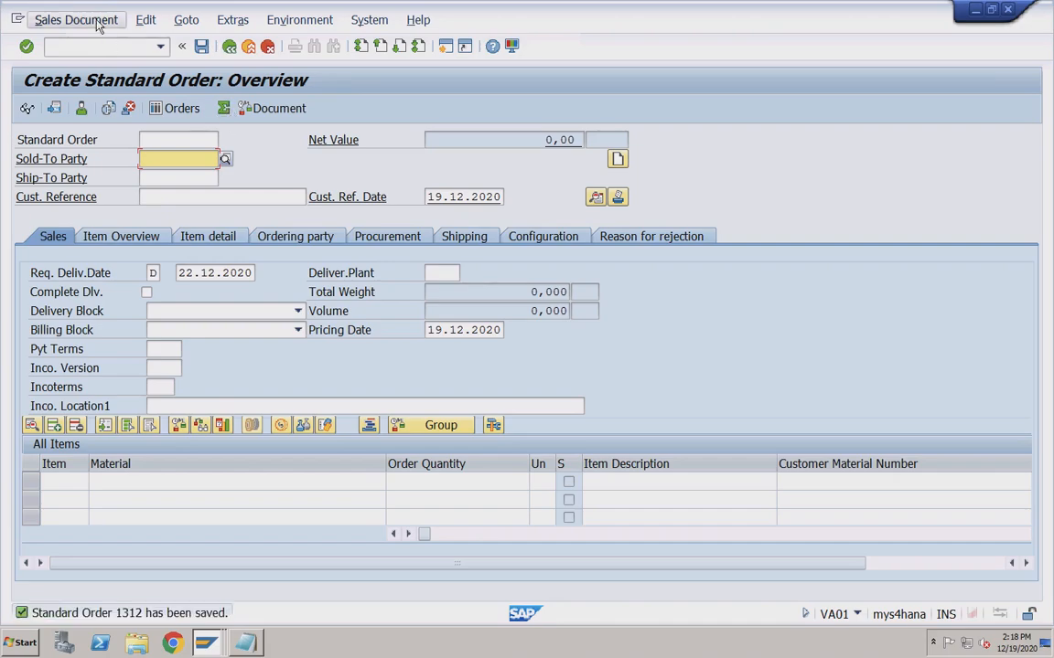
left_click(92, 81)
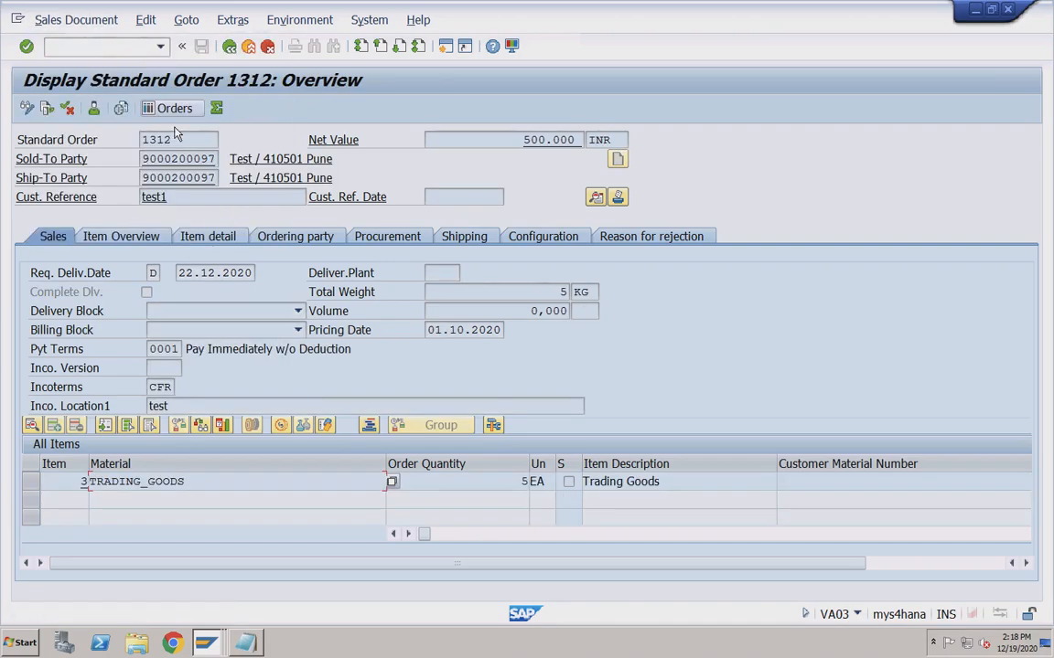
Display the document flow showing standard order 1312 following value contract 40000013.
left_click(48, 109)
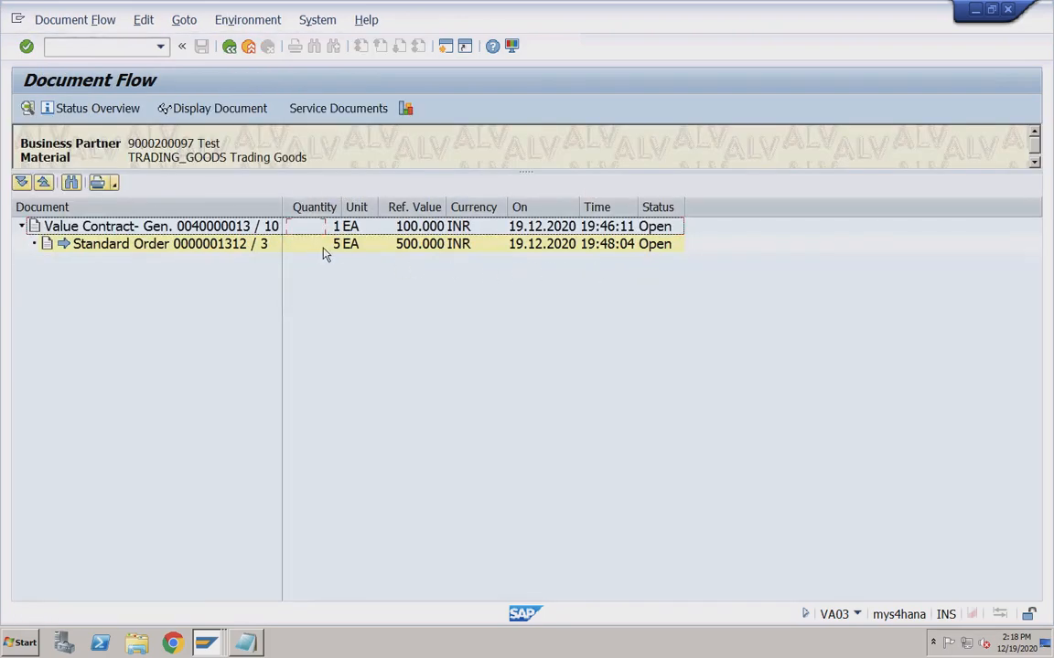
left_click(212, 247)
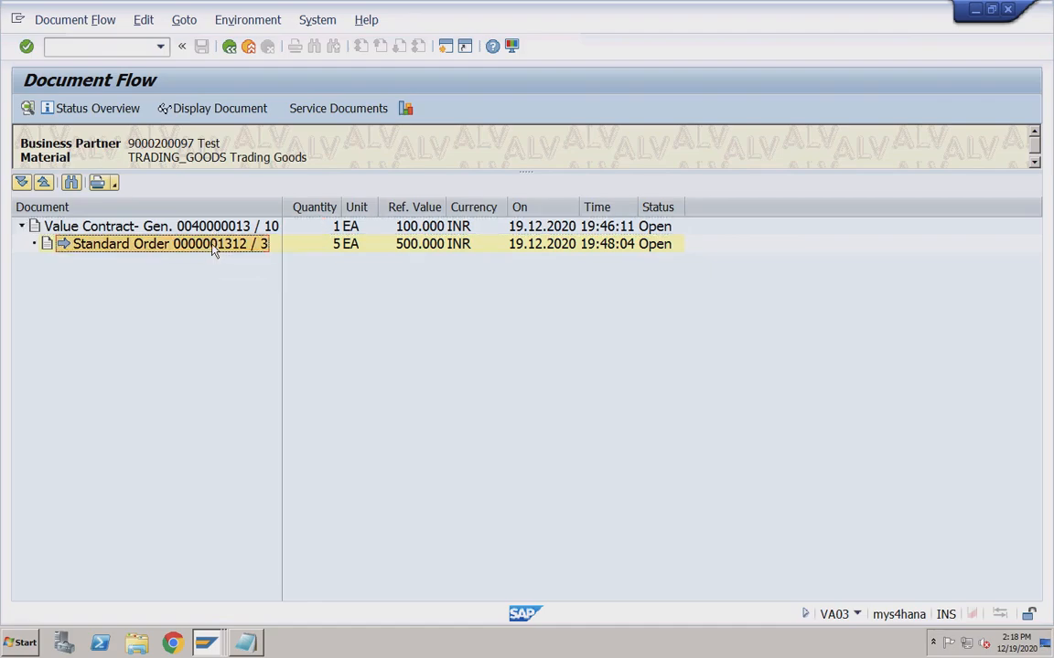
left_click(125, 229)
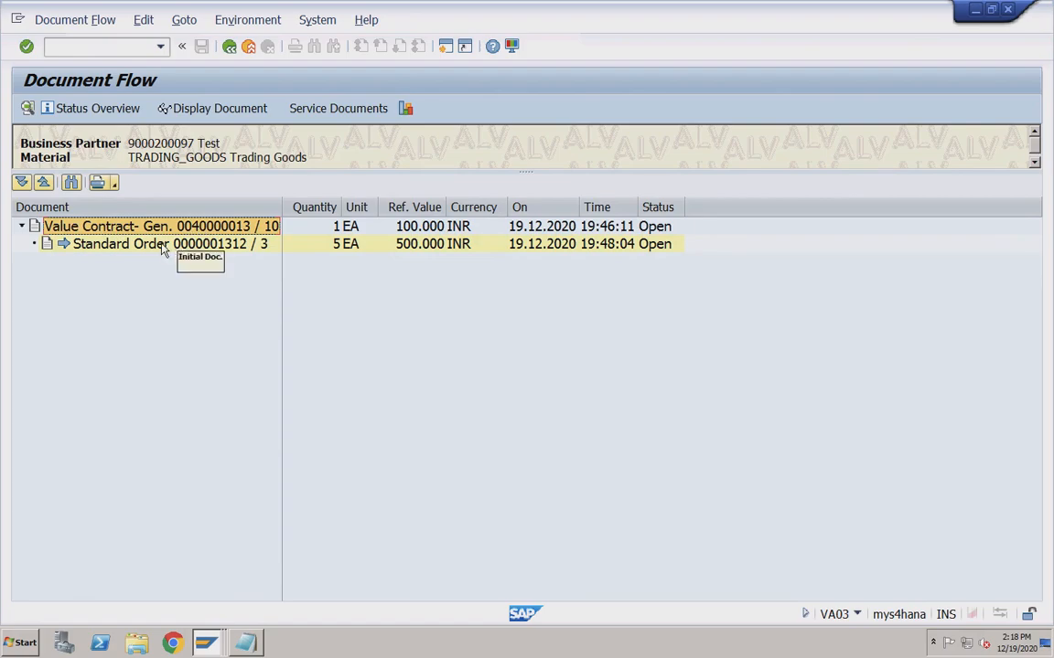
left_click(165, 247)
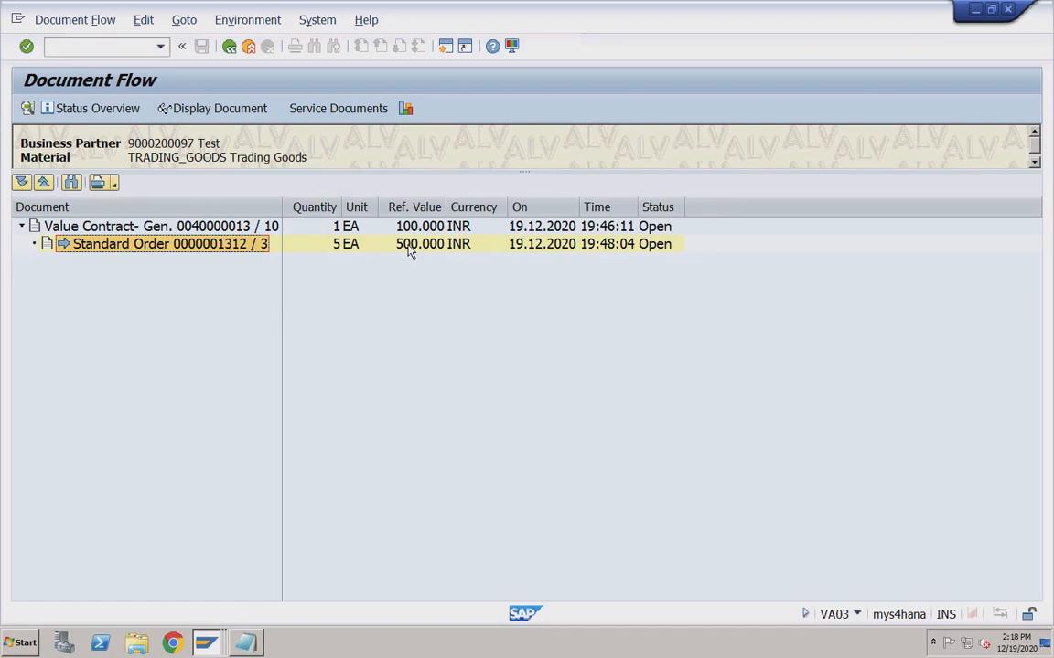
left_click(143, 46)
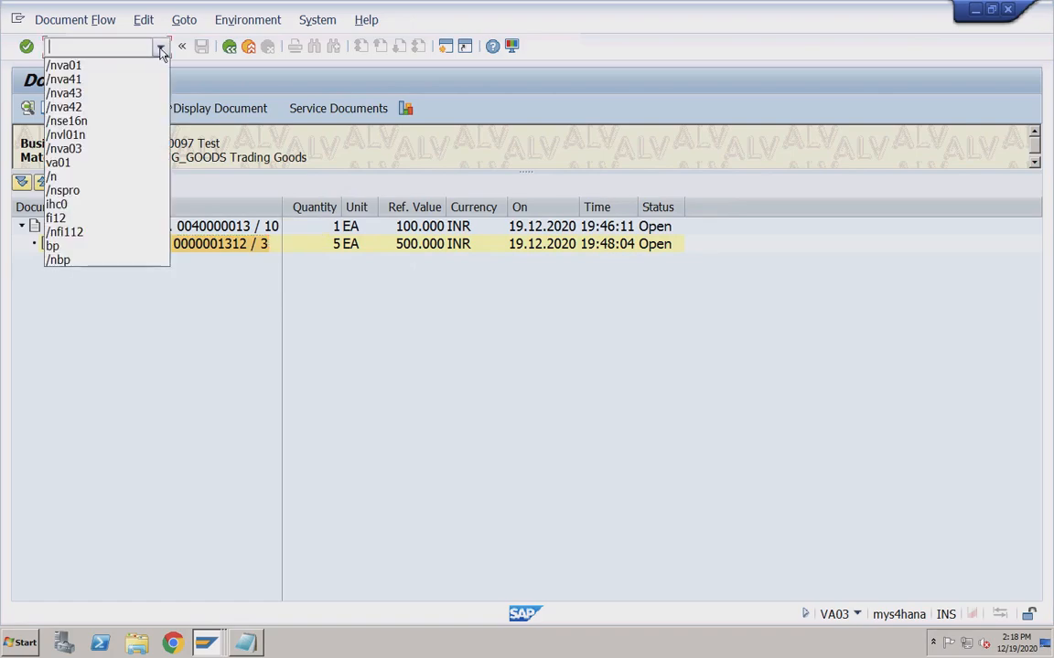
left_click(87, 95)
key("Return")
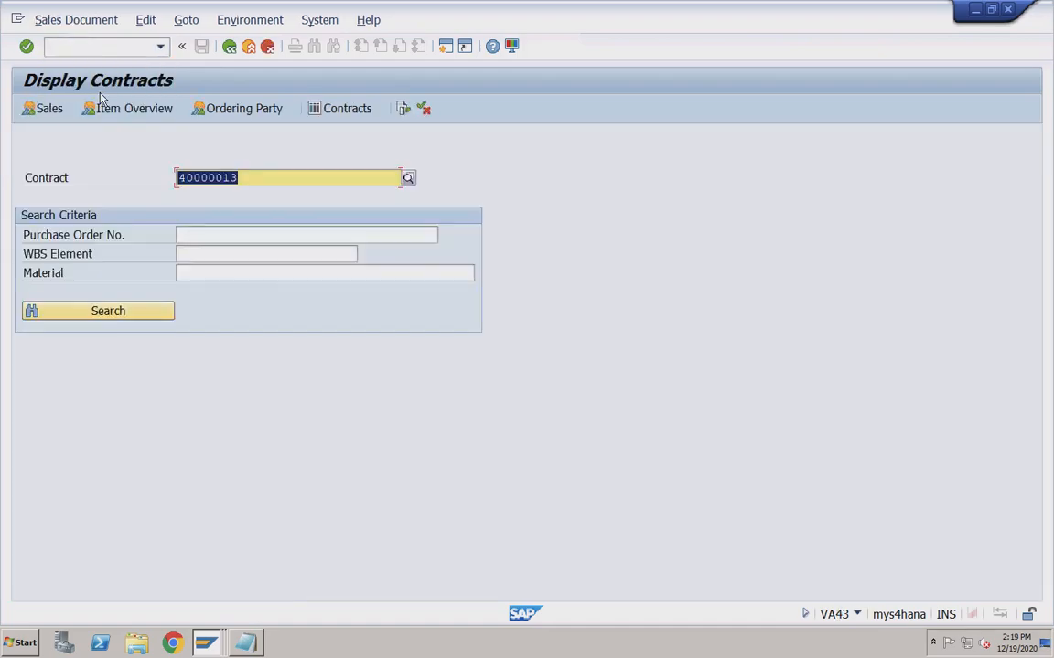
key("Return")
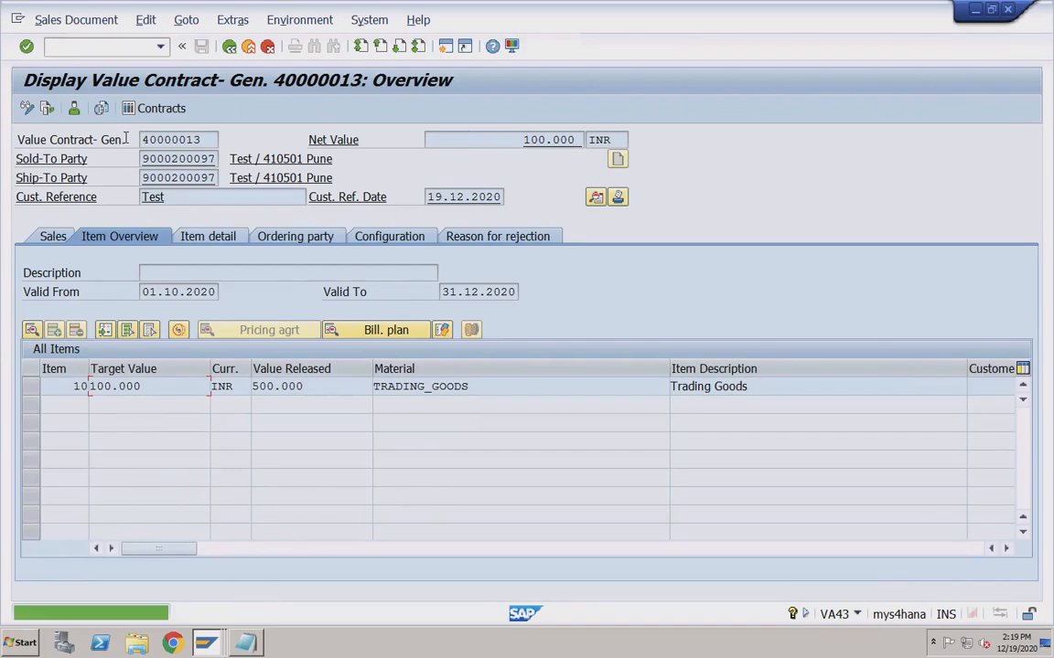
left_click_drag(152, 386, 89, 386)
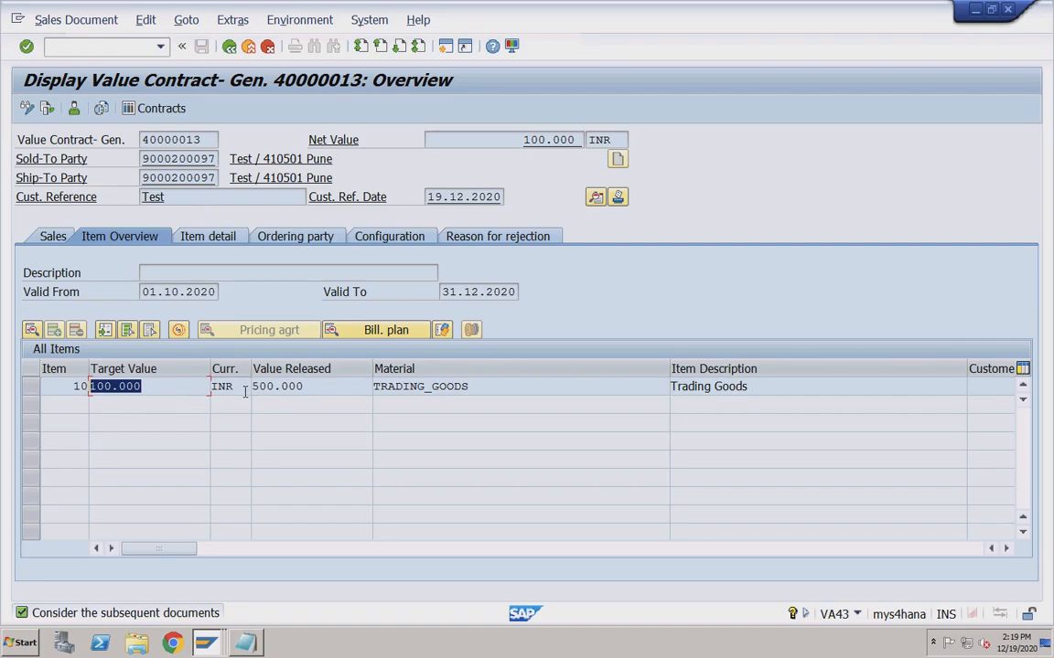
left_click_drag(310, 386, 252, 386)
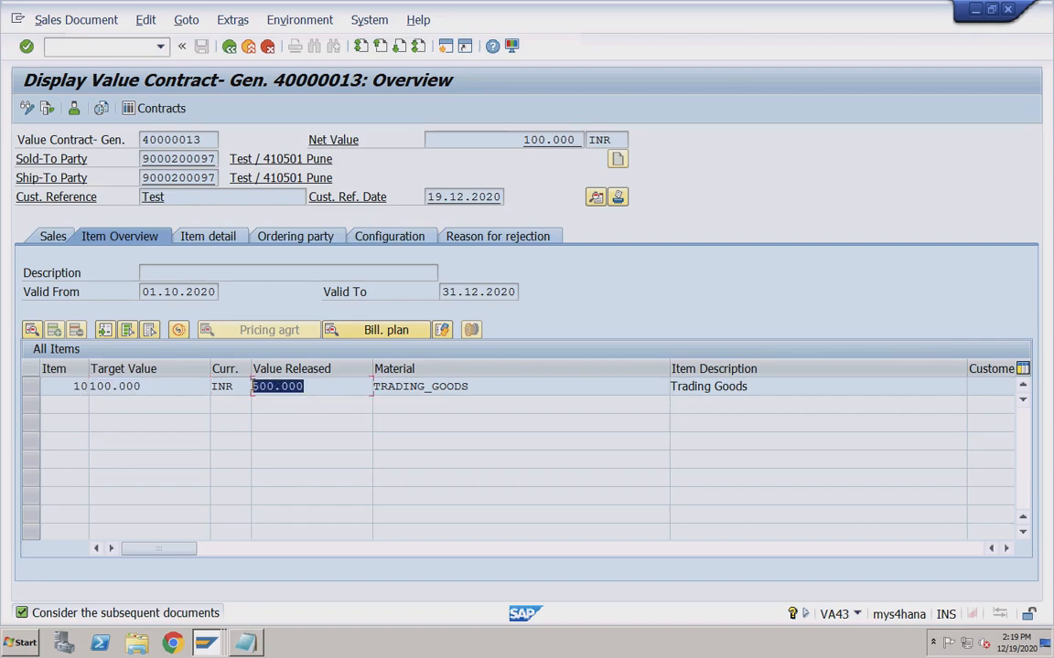
left_click(279, 387)
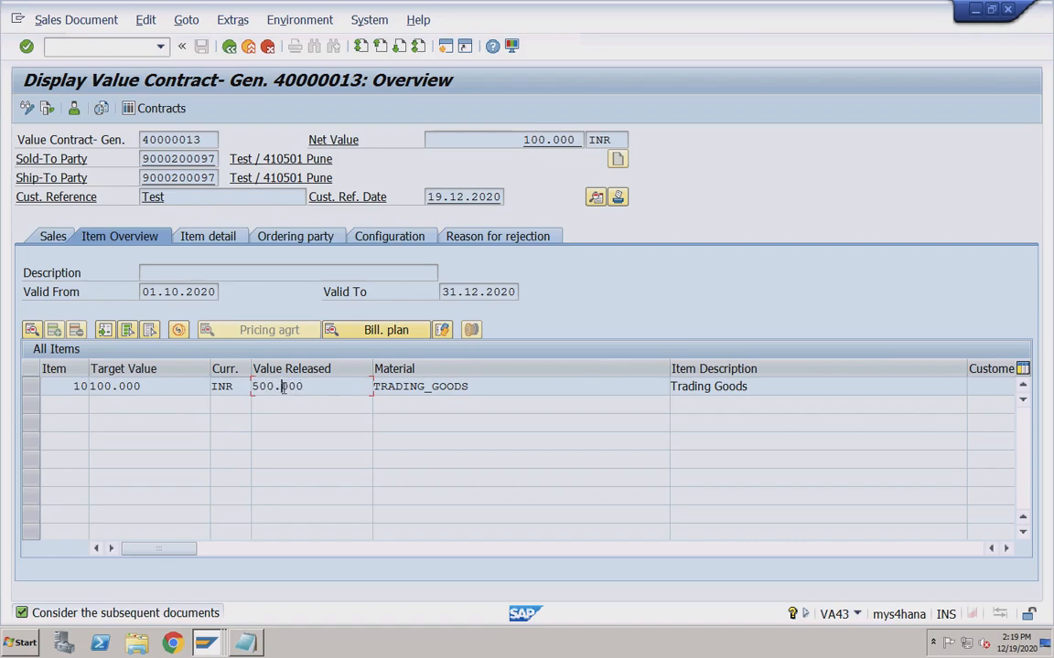
left_click(113, 387)
left_click(274, 386)
left_click_drag(306, 386, 251, 385)
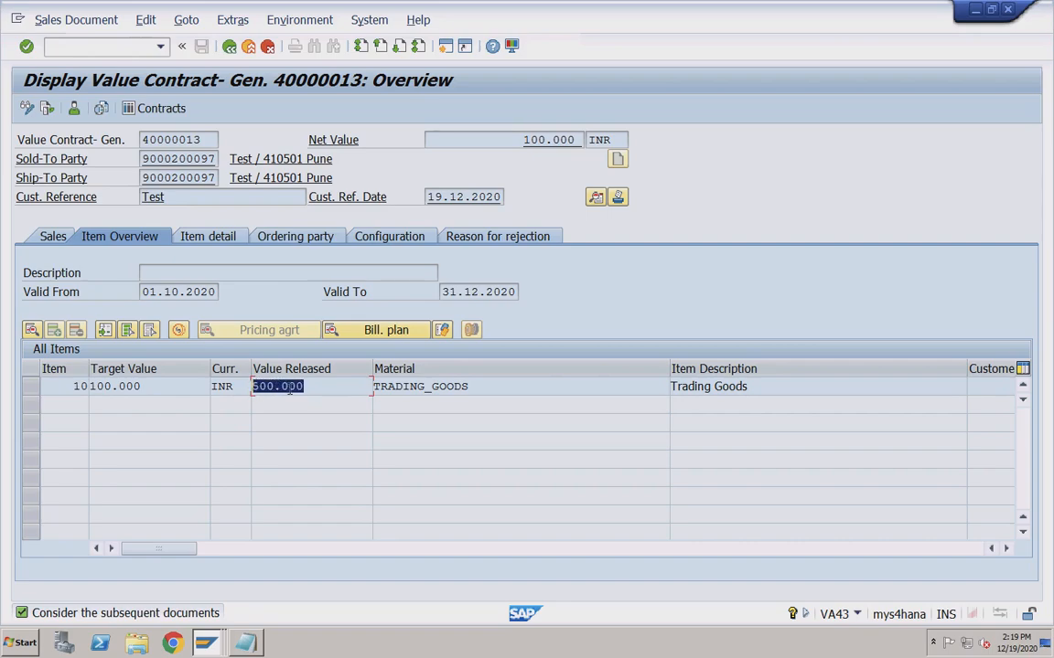
left_click(168, 392)
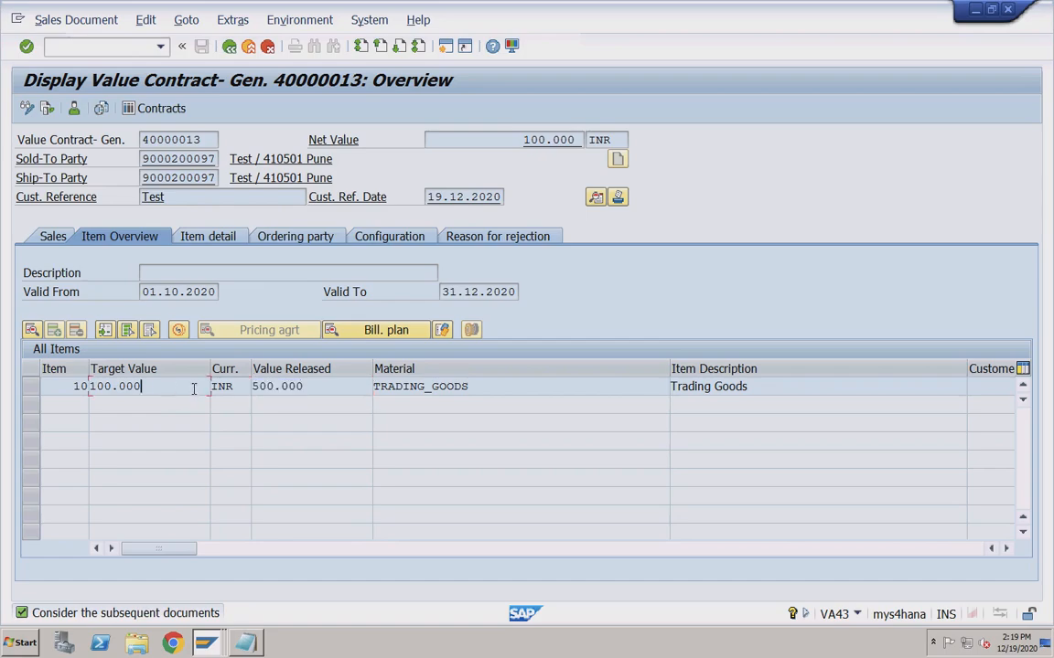
left_click(311, 388)
Start outbound delivery creation with /nvl01n, then bring the outline agreement notes in Notepad forward.
left_click(119, 48)
type("/nvl01n")
key("Return")
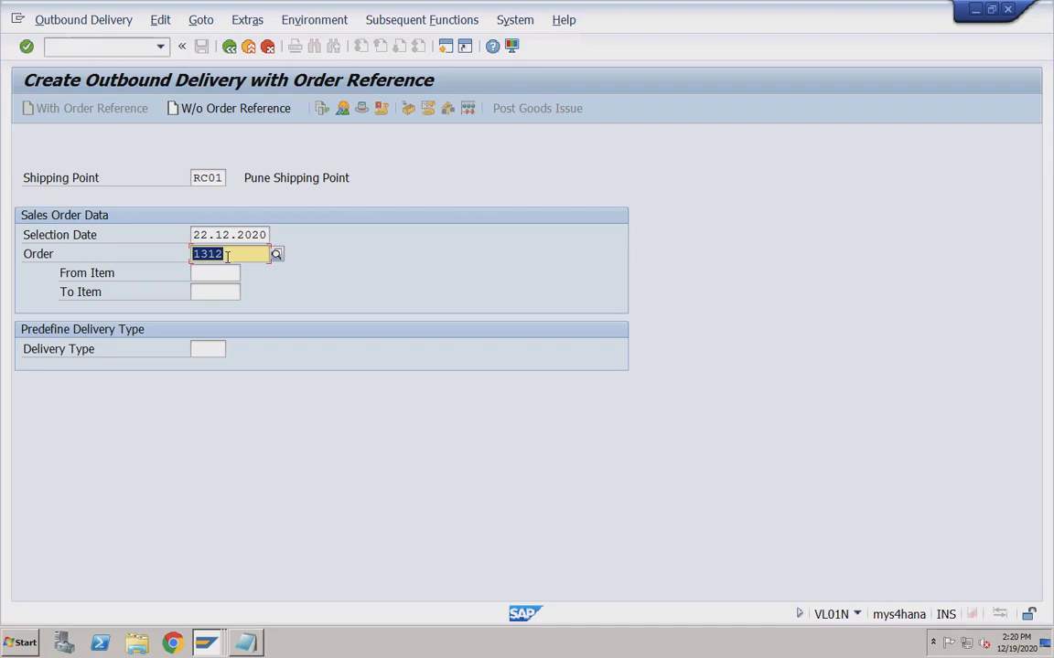
left_click(244, 643)
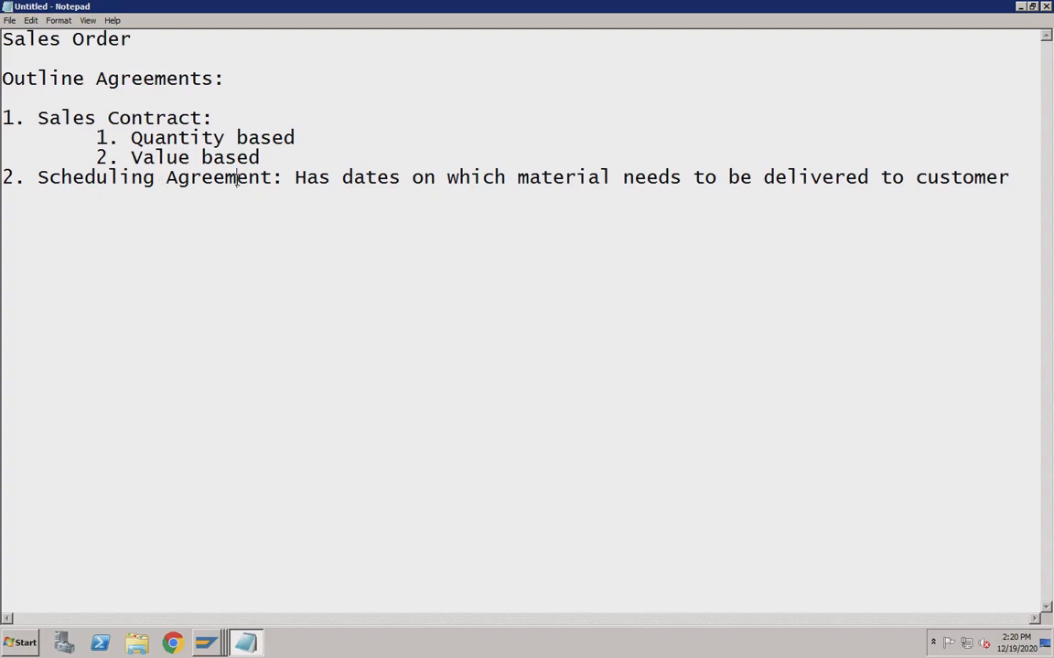
left_click(167, 119)
double_click(267, 177)
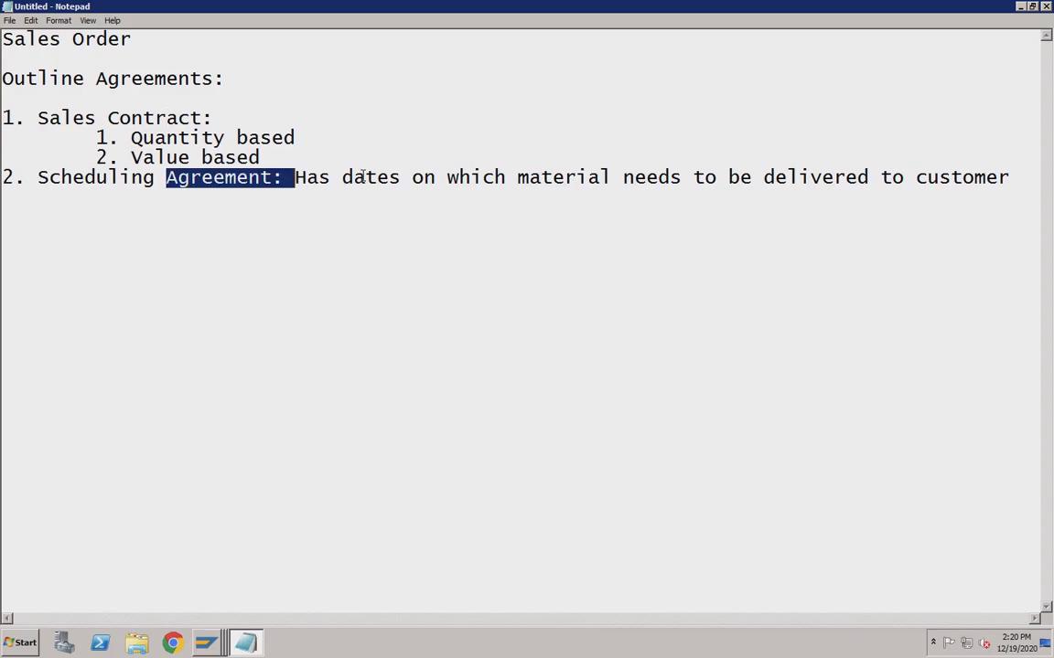
left_click(270, 177)
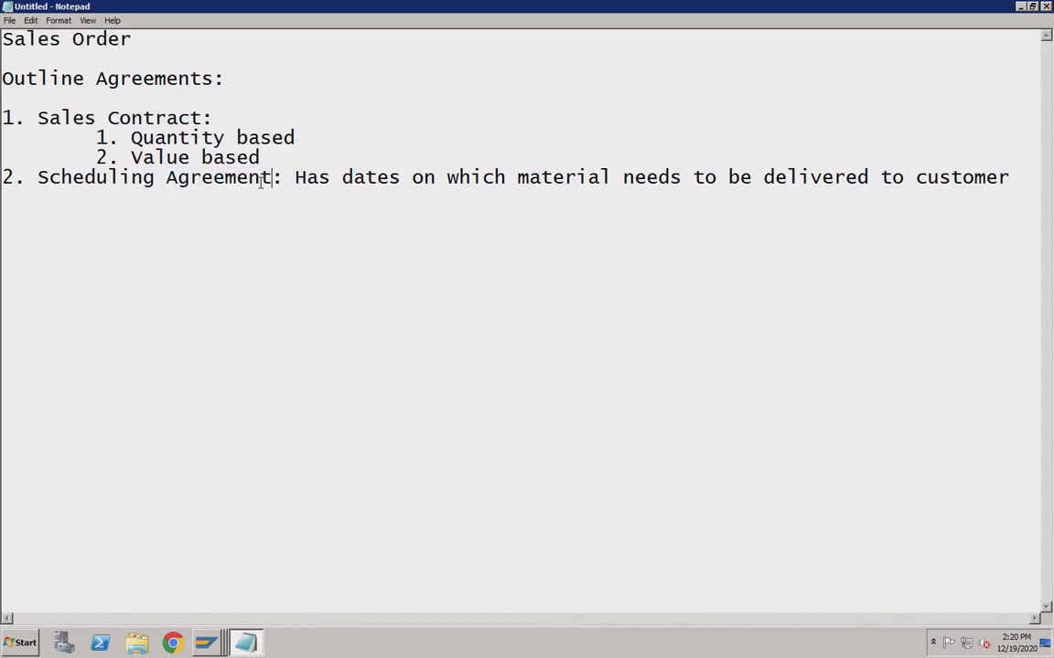
left_click(226, 137)
mouse_move(194, 646)
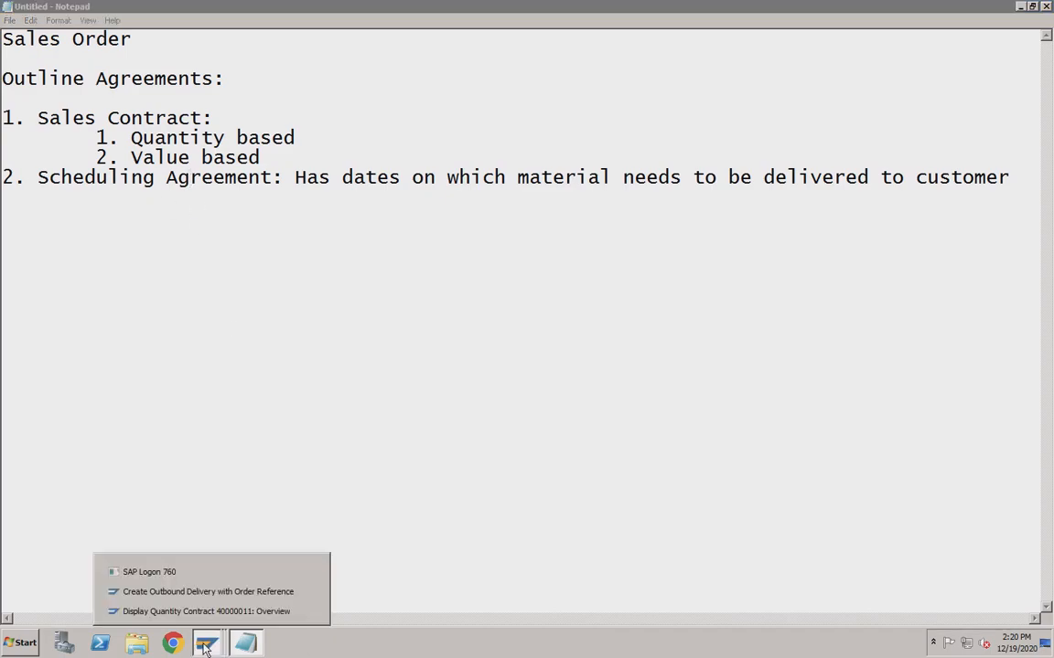
Leave the quantity contract for the SAP main menu with /n.
left_click(194, 612)
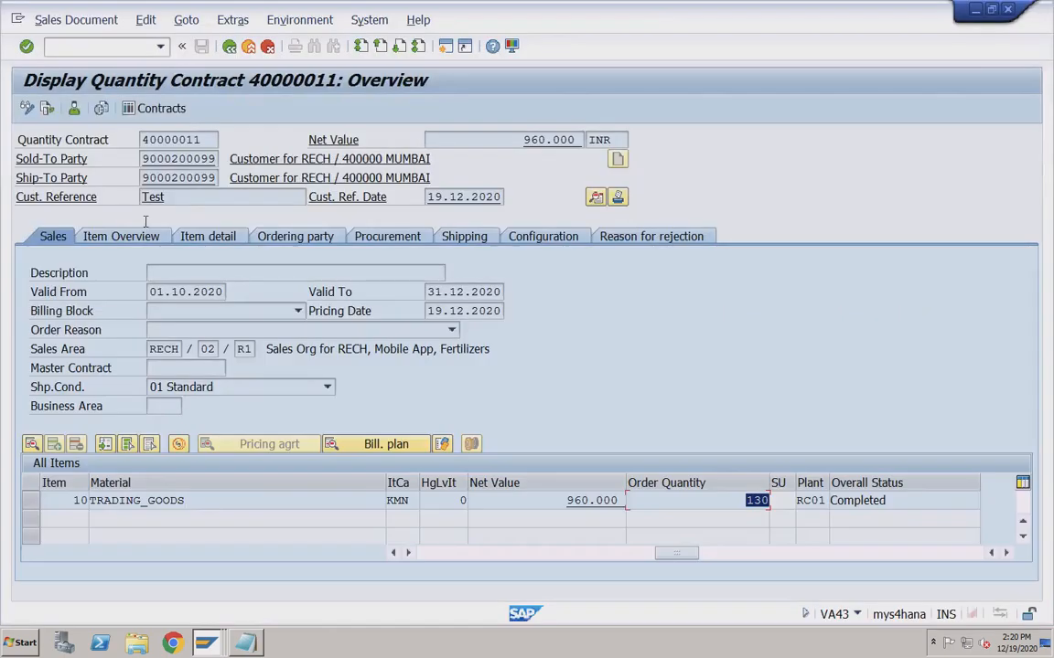
type("/n")
key("Return")
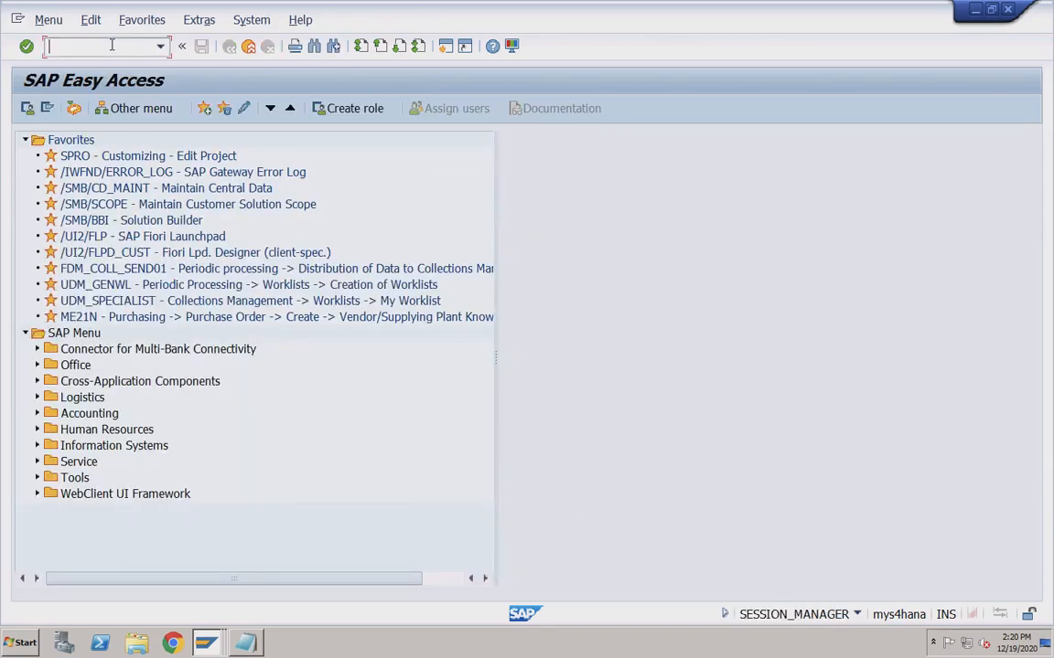
Launch VA31 Create Scheduling Agreement via Logistics > Sales and Distribution > Sales > Scheduling Agreement.
left_click(38, 397)
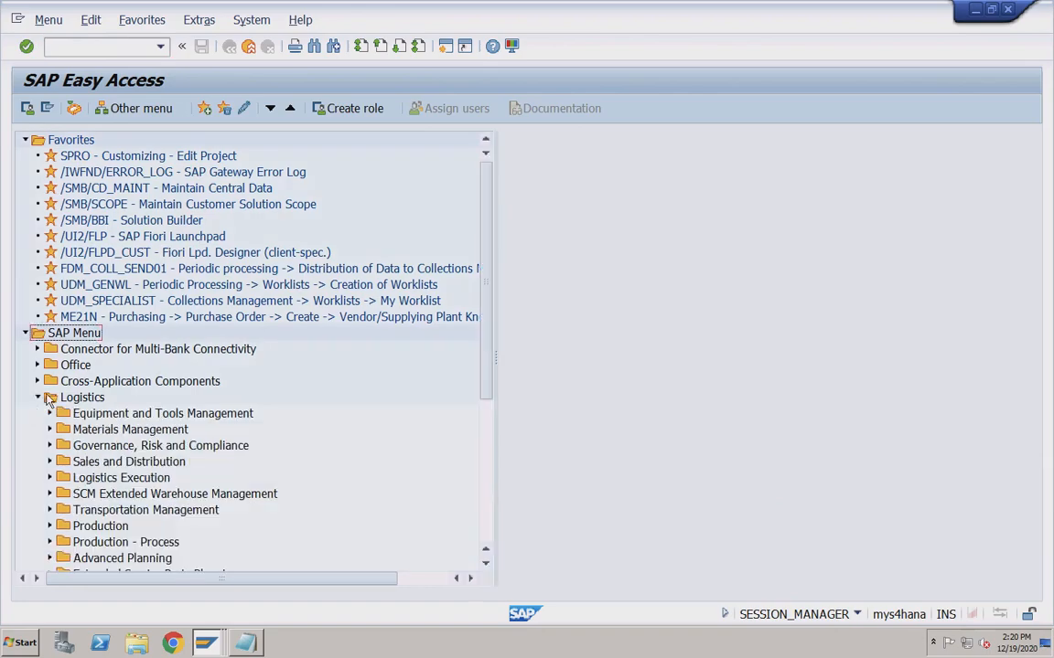
left_click(51, 462)
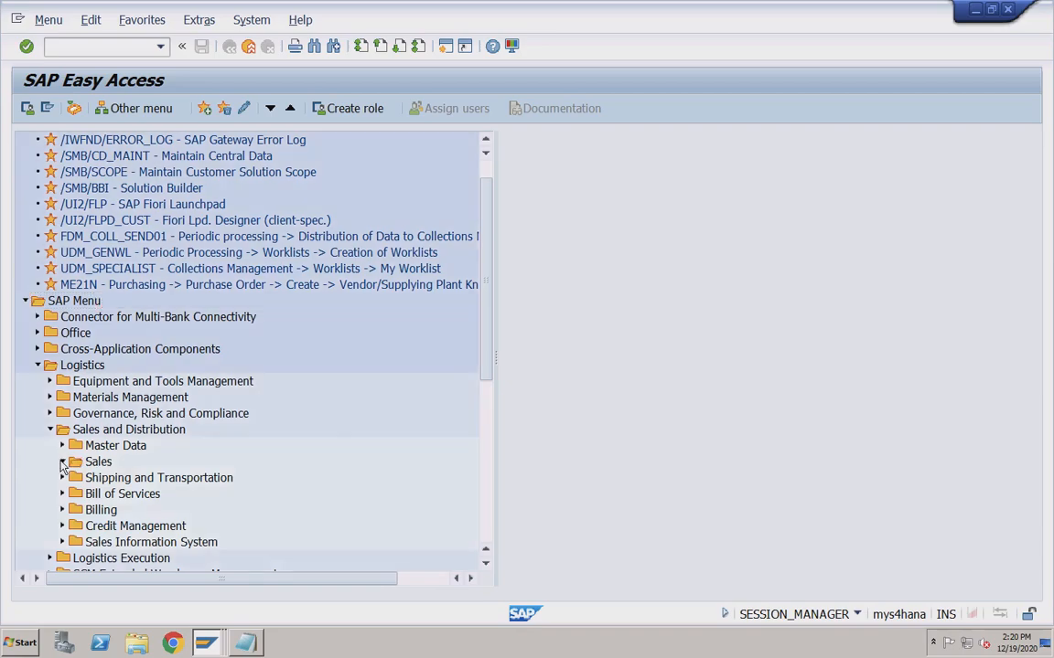
left_click(62, 462)
scroll(137, 402, "down", 4)
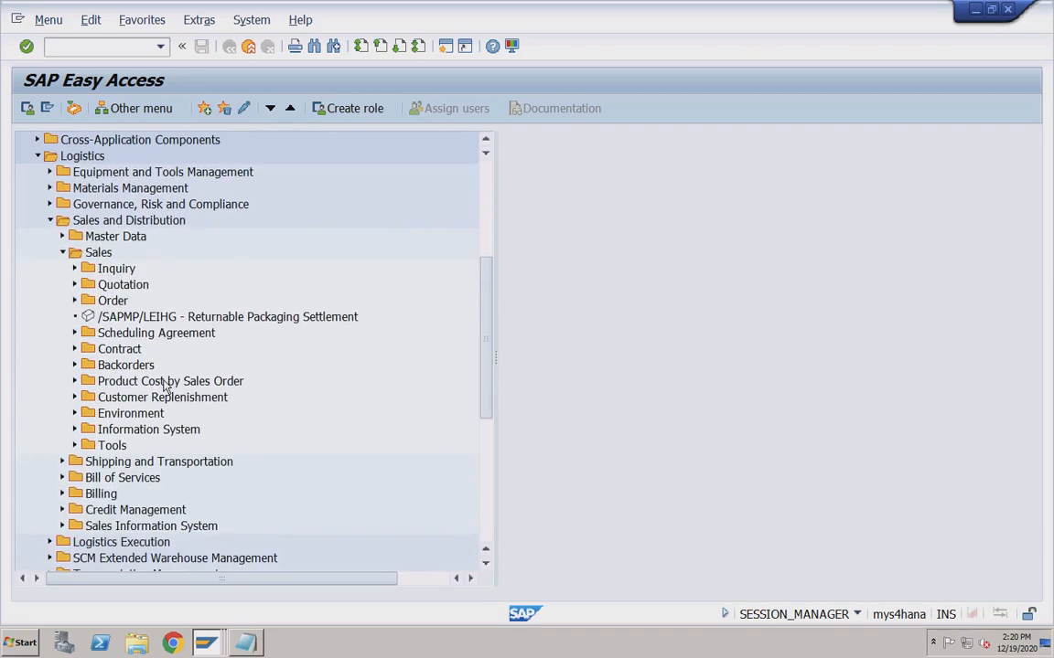
left_click(146, 335)
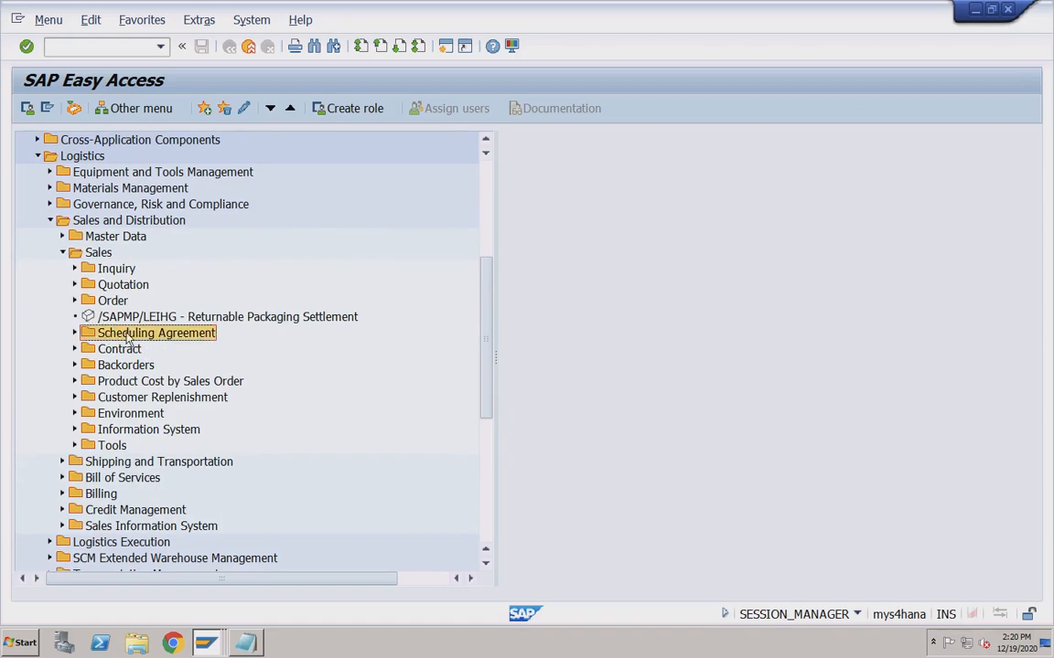
double_click(145, 335)
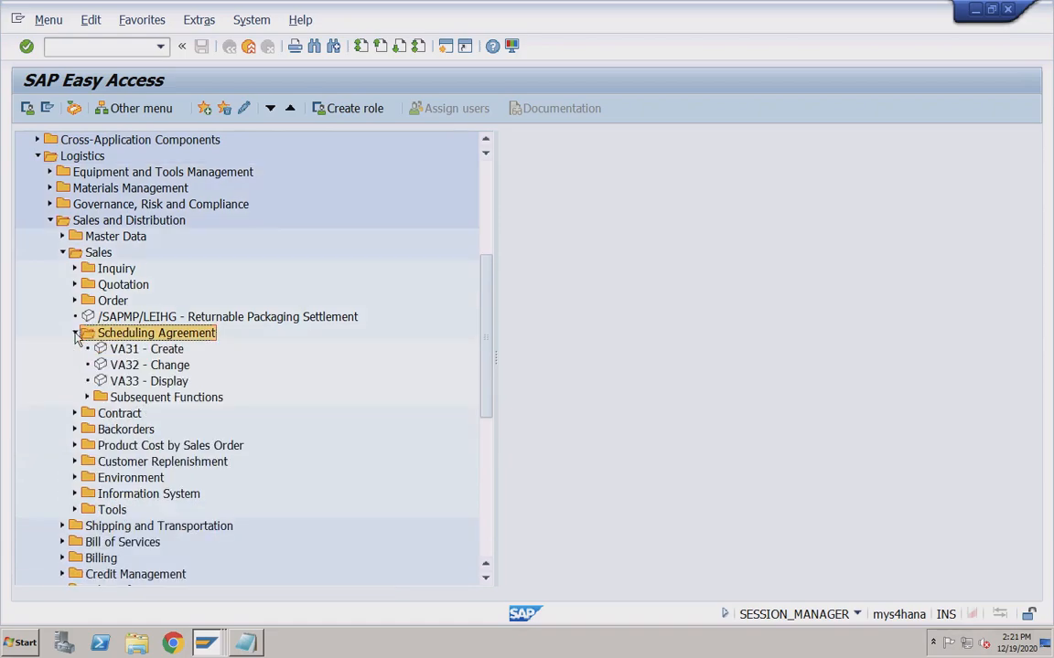
double_click(132, 349)
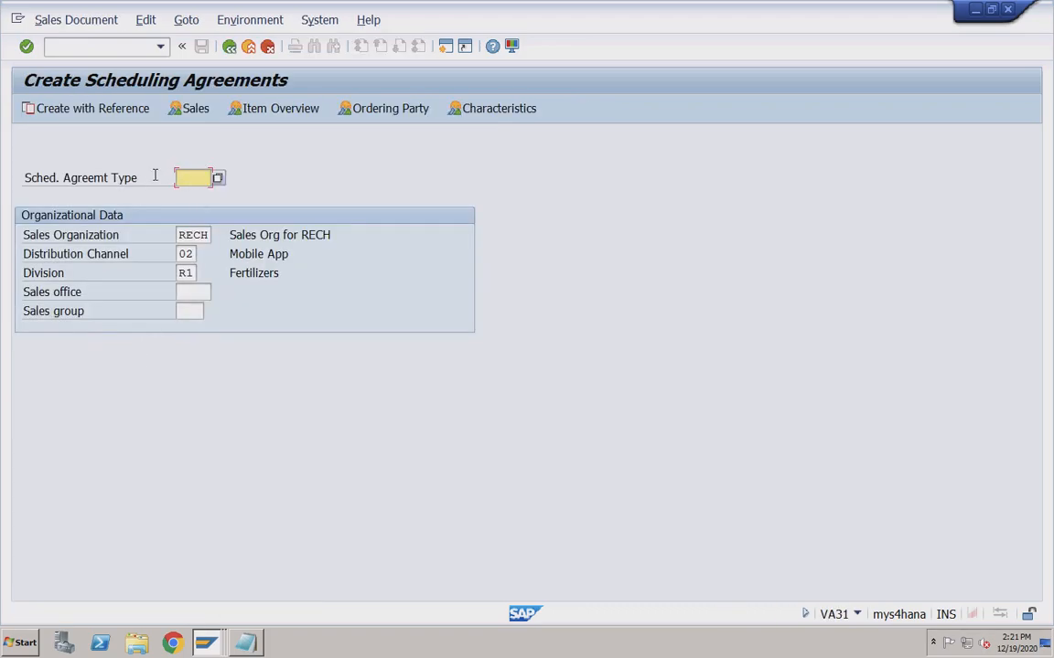
Choose agreement type LP (Scheduling Agreement) and continue to the overview.
left_click(217, 177)
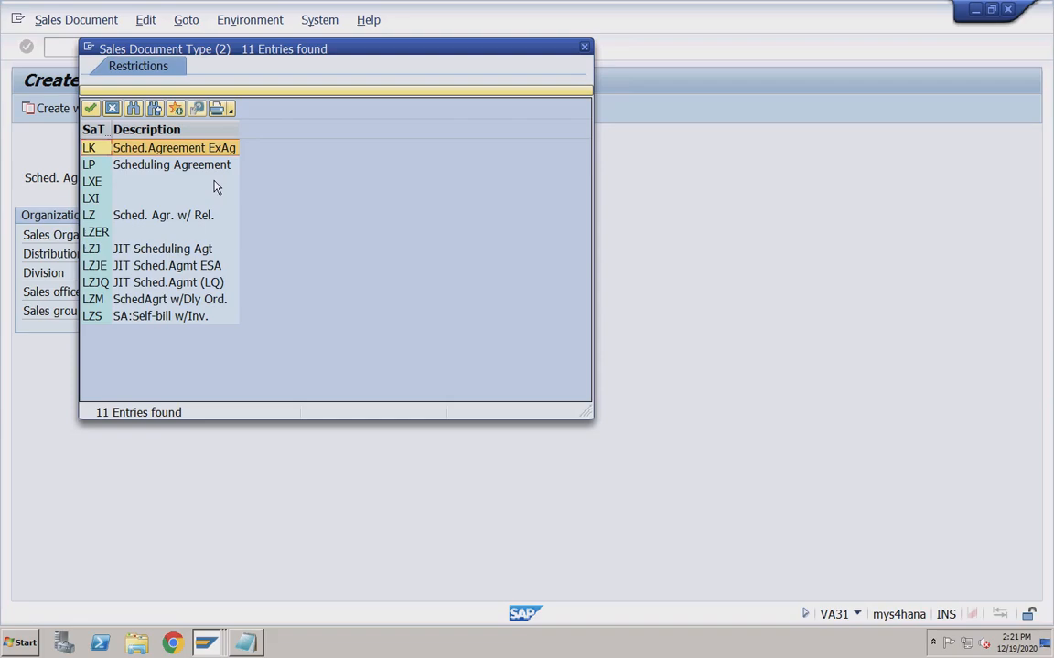
left_click(107, 167)
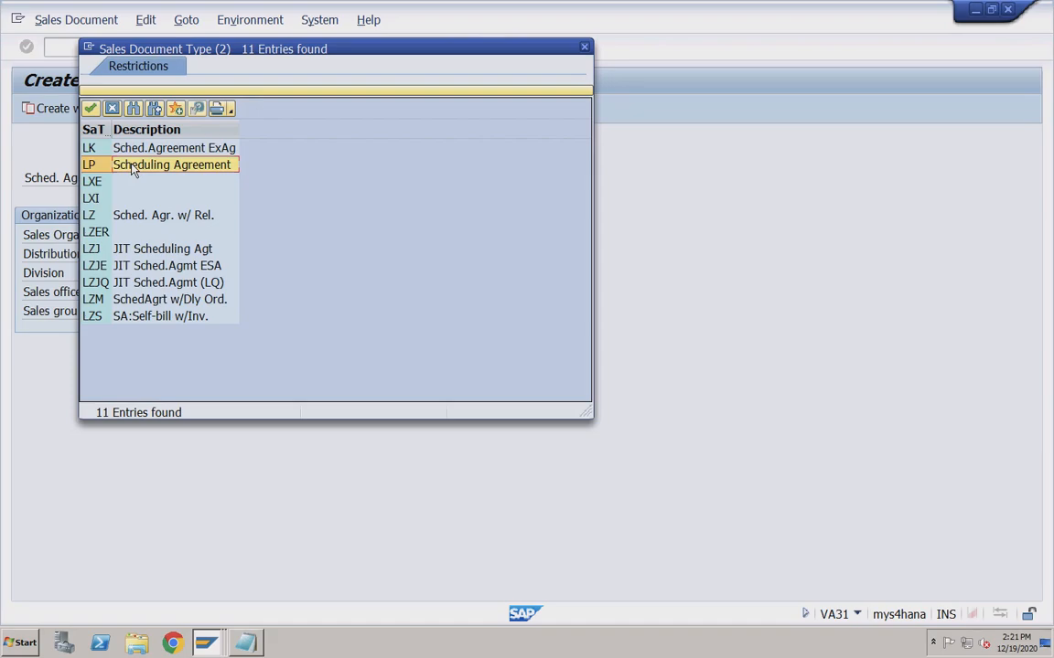
double_click(133, 169)
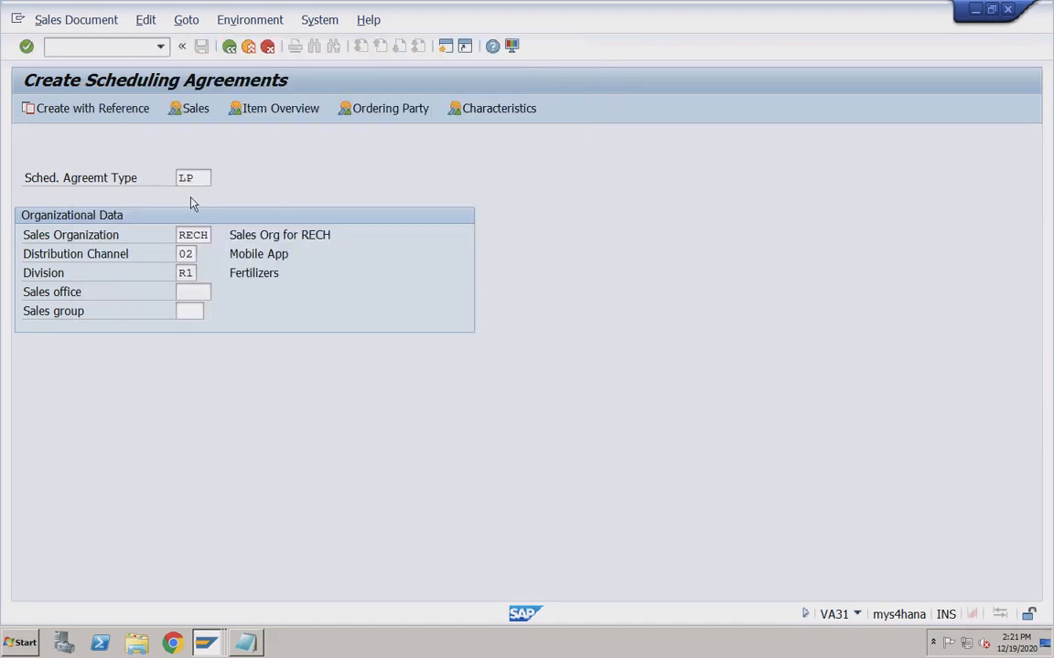
key("Return")
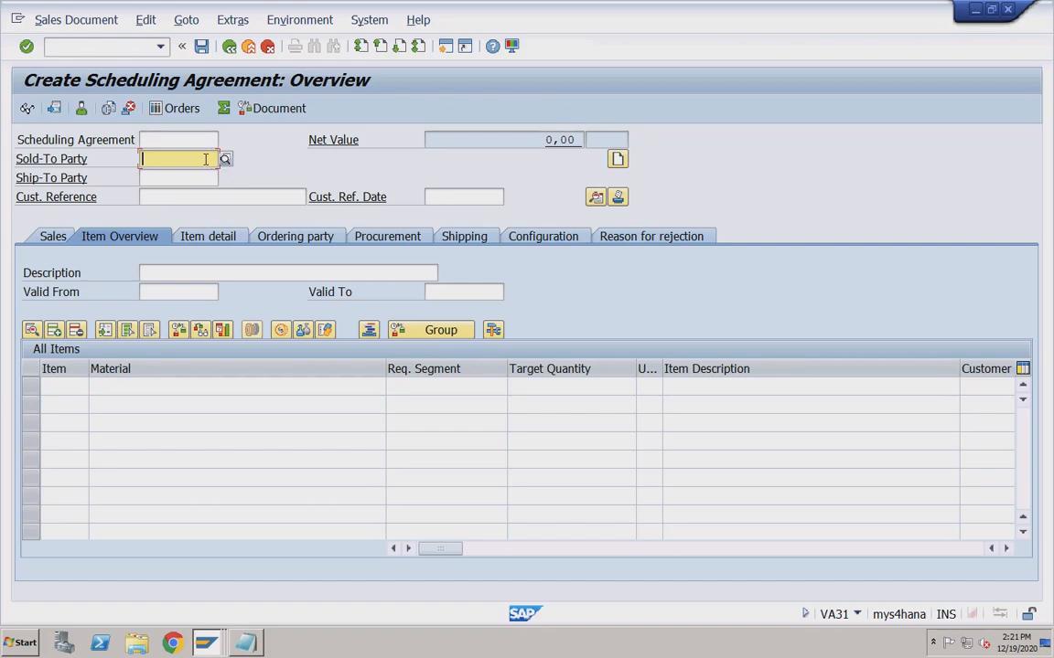
Pick the test customer as sold-to party, with customer reference test2 dated 19.12.2020.
left_click(209, 159)
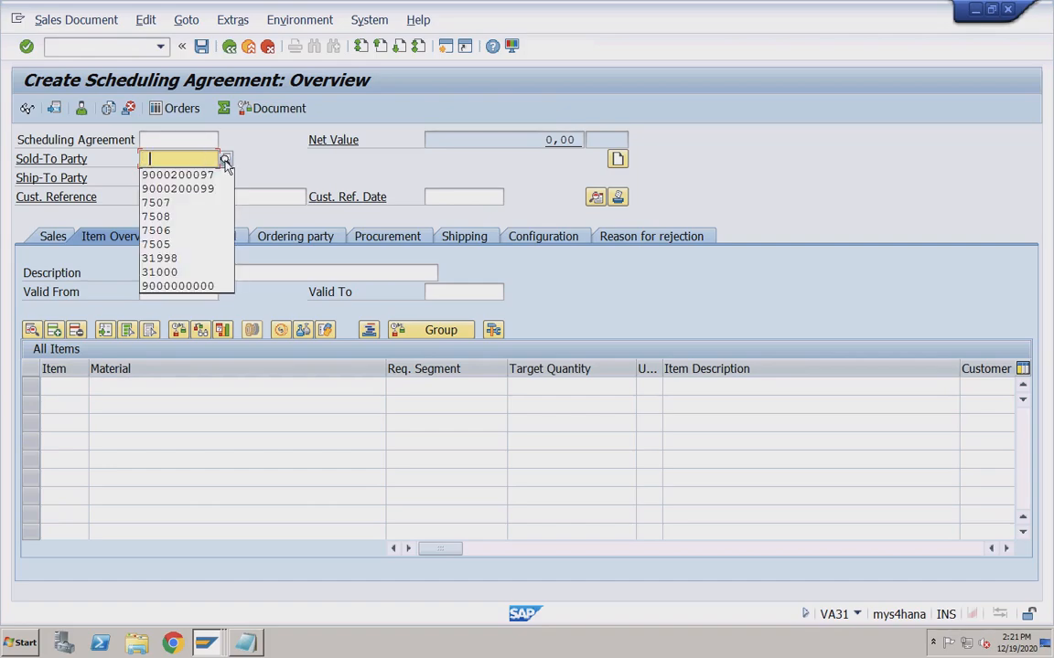
left_click(225, 162)
key("Return")
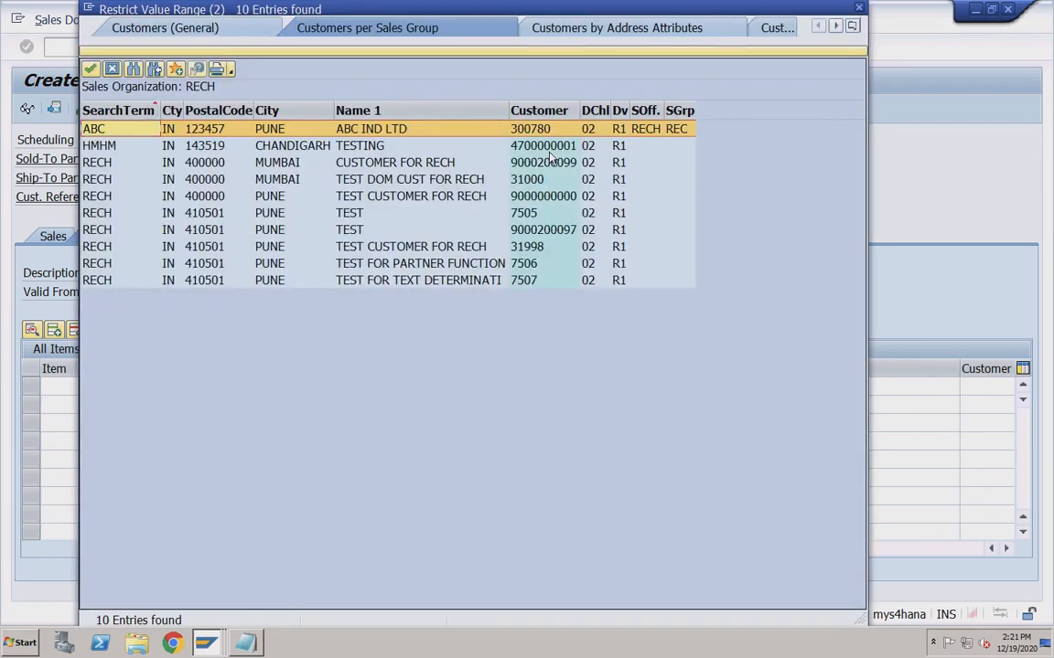
double_click(498, 196)
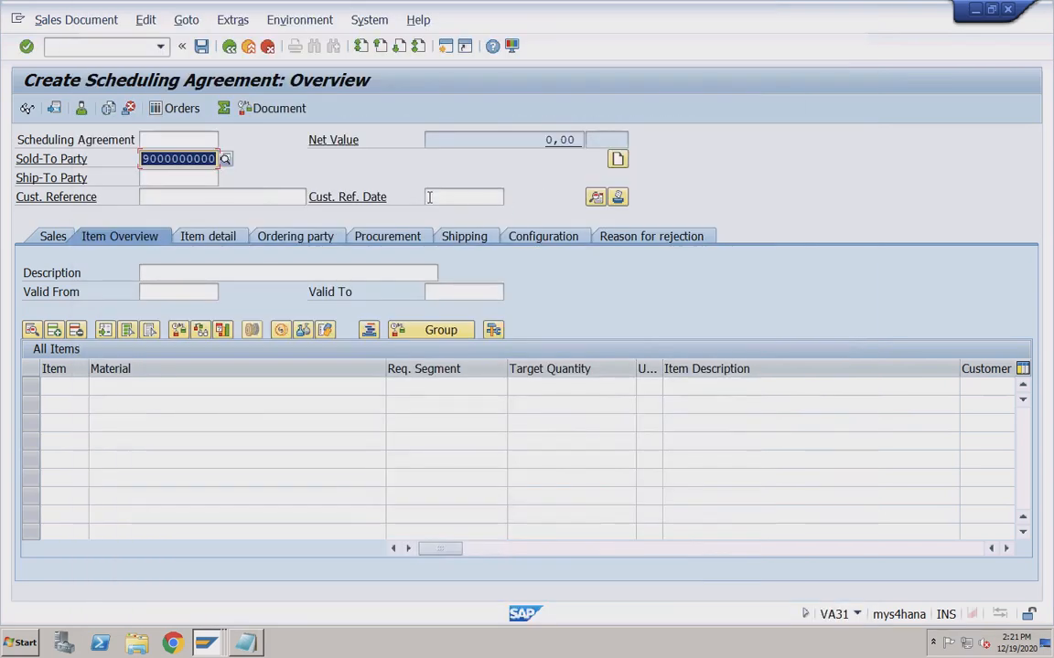
left_click(265, 197)
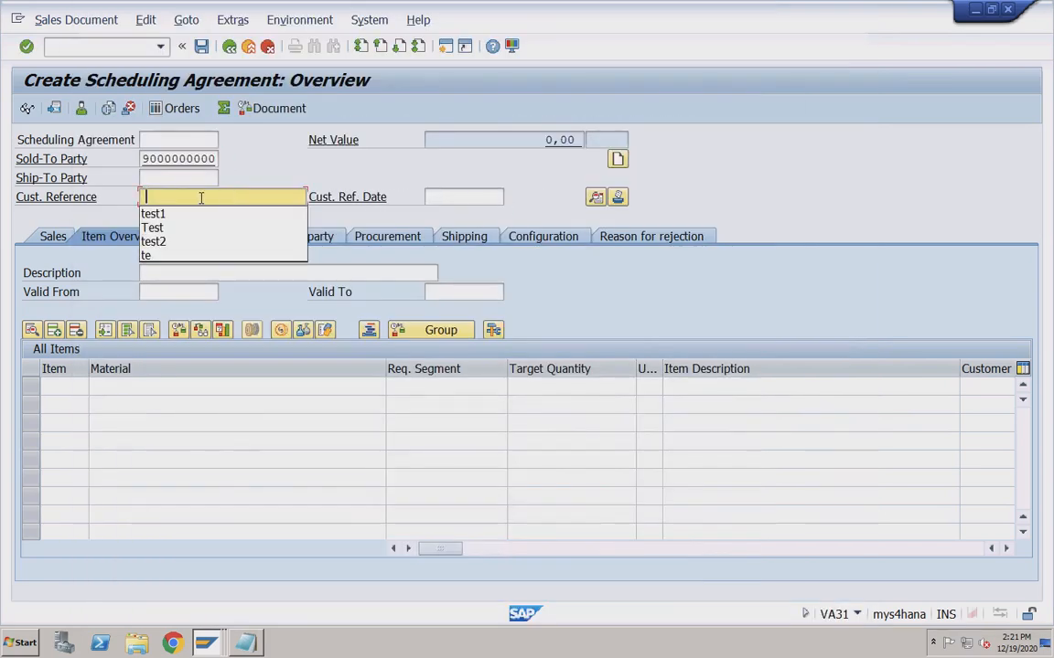
left_click(169, 242)
left_click(449, 199)
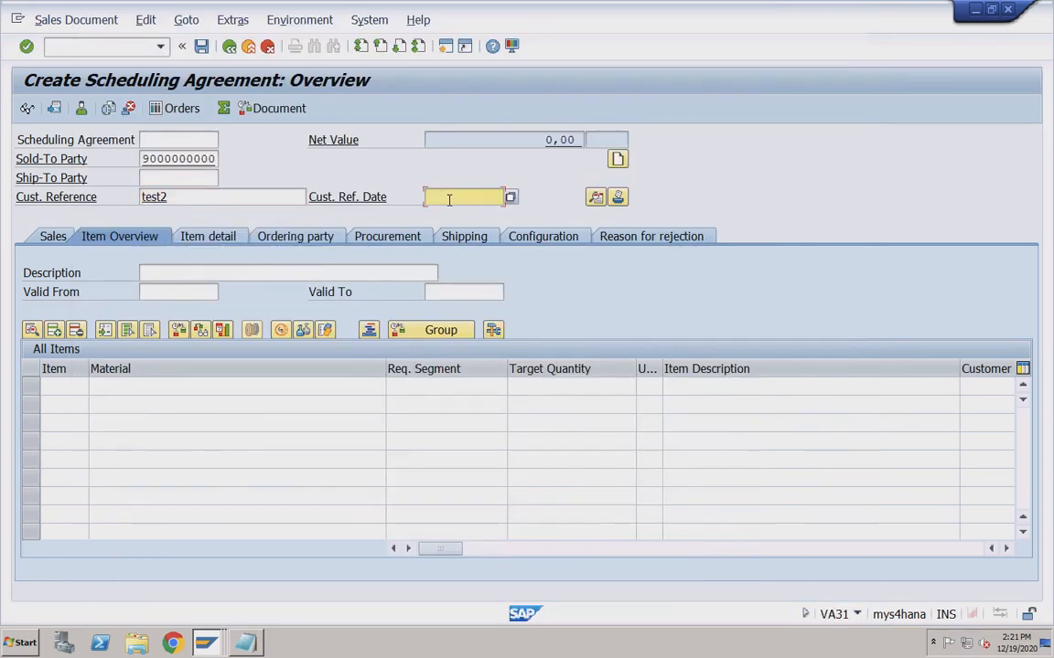
left_click(458, 214)
Set the agreement validity from 01.10.2020 to 31.12.2020.
left_click(169, 293)
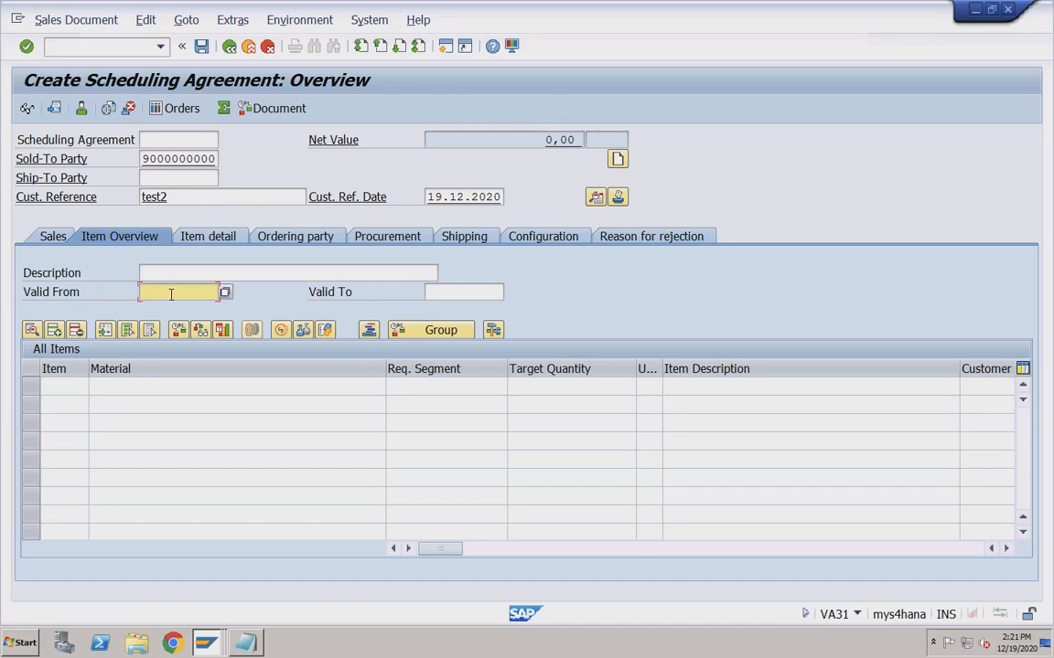
left_click(169, 307)
left_click(445, 293)
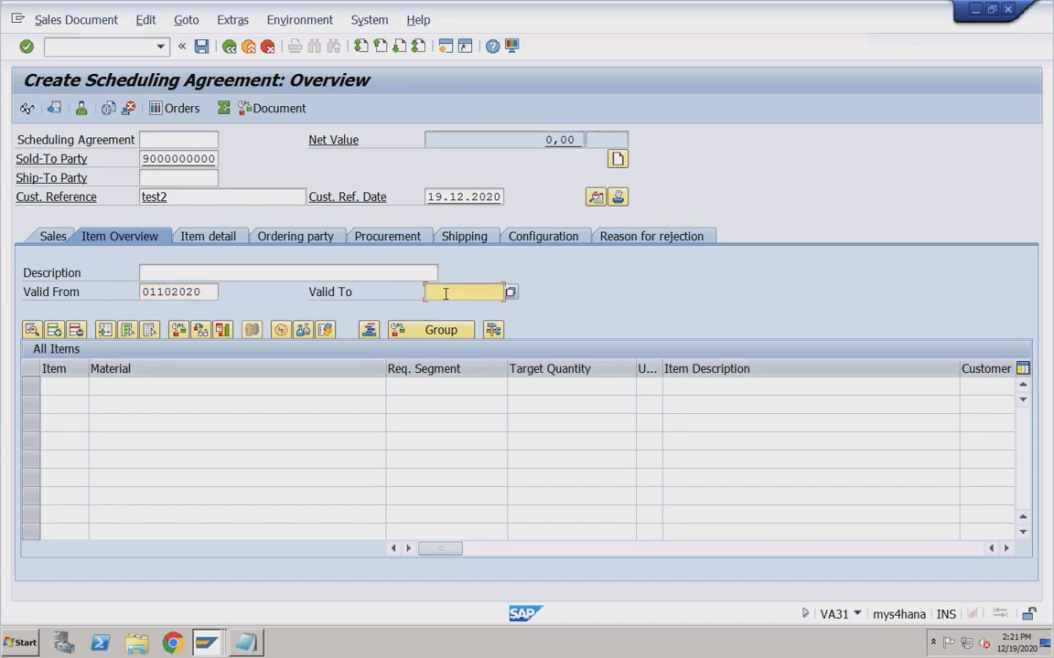
left_click(453, 305)
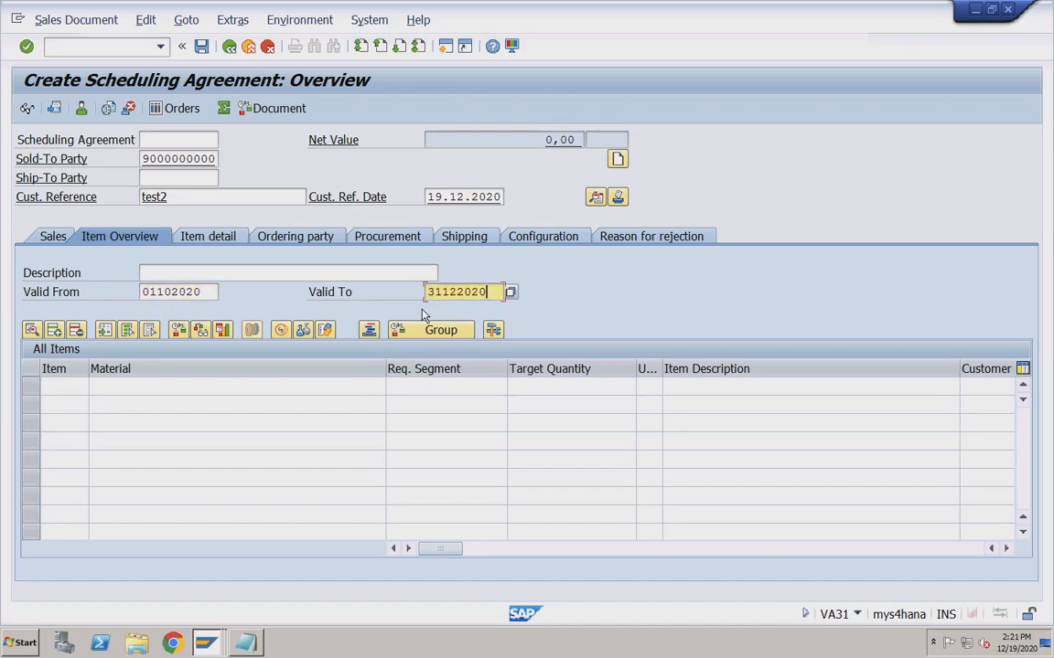
Enter item TRADING_GOODS with target quantity 300 and submit the entries.
left_click(172, 386)
left_click(161, 399)
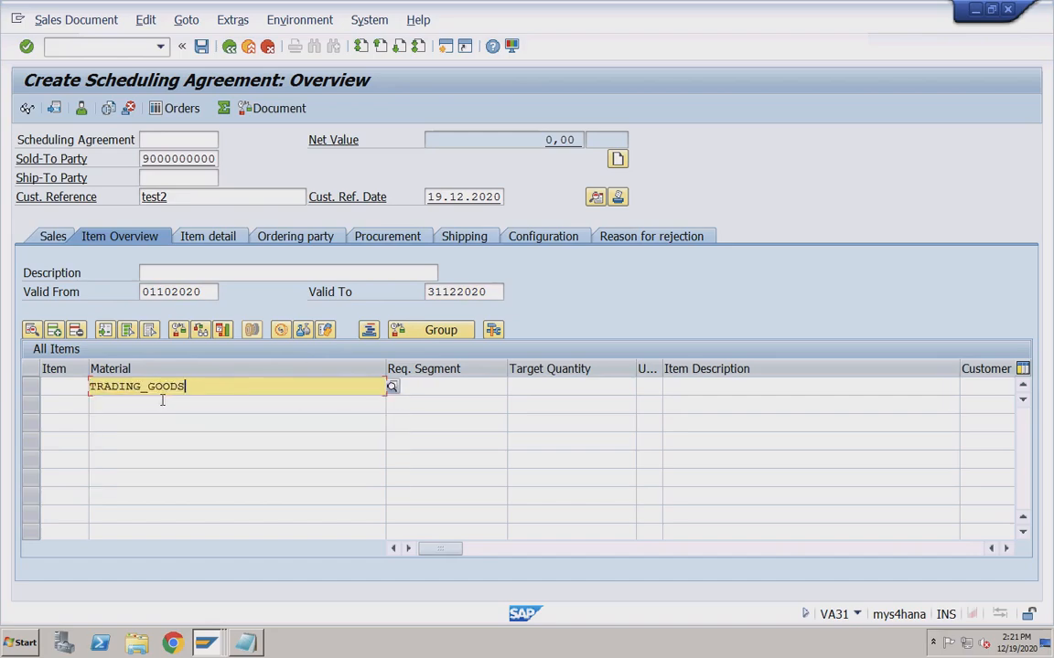
left_click(532, 387)
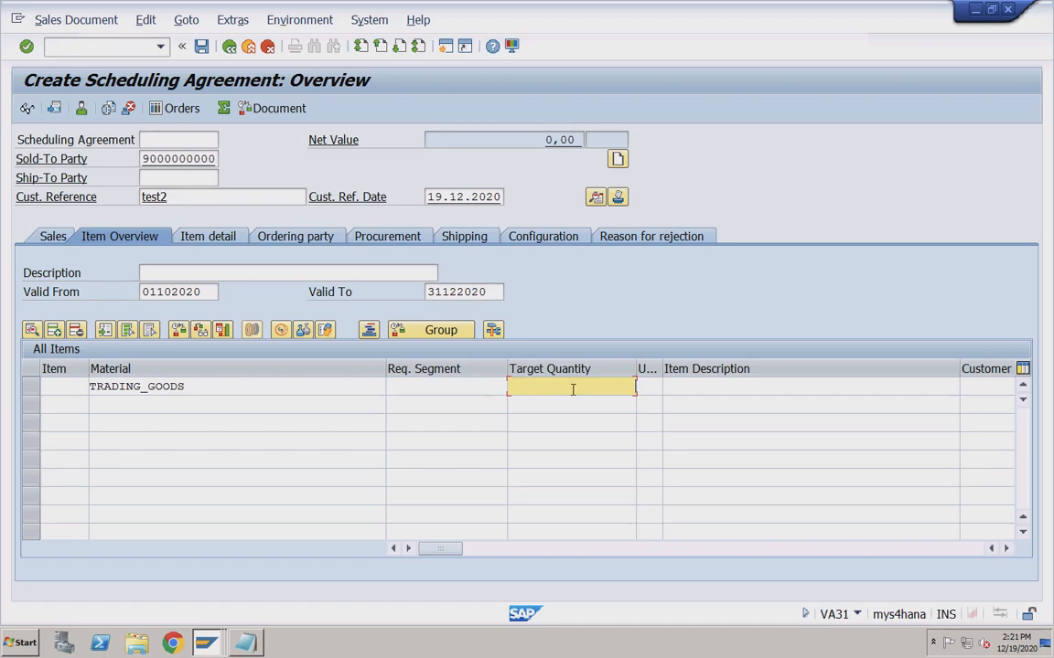
type("120")
key("shift+Tab")
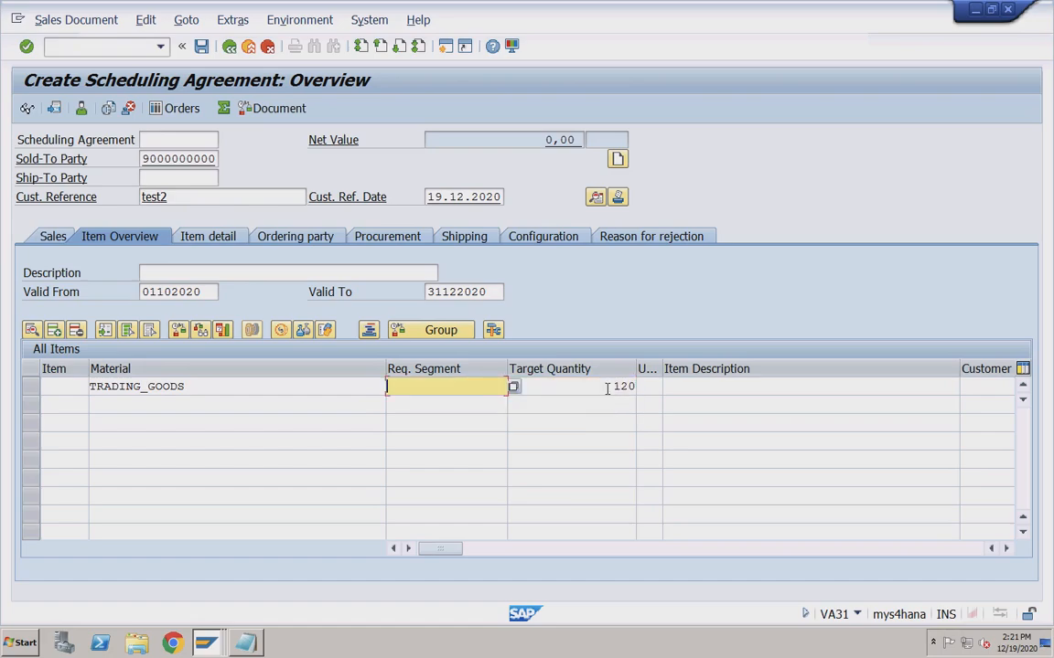
left_click(606, 388)
left_click_drag(611, 386, 641, 387)
type("300")
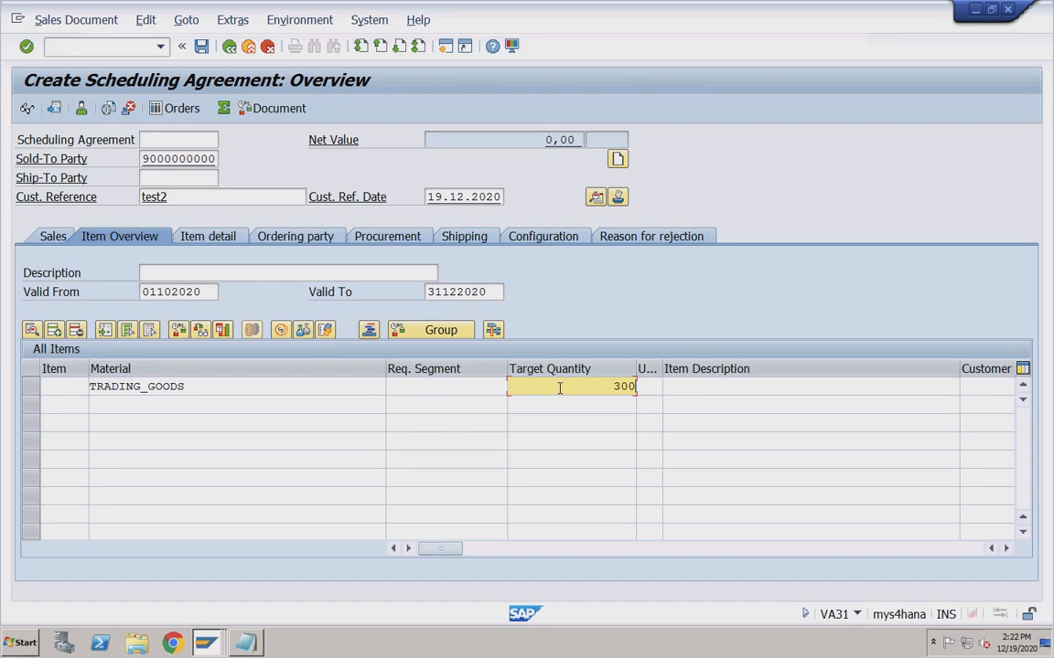
key("Return")
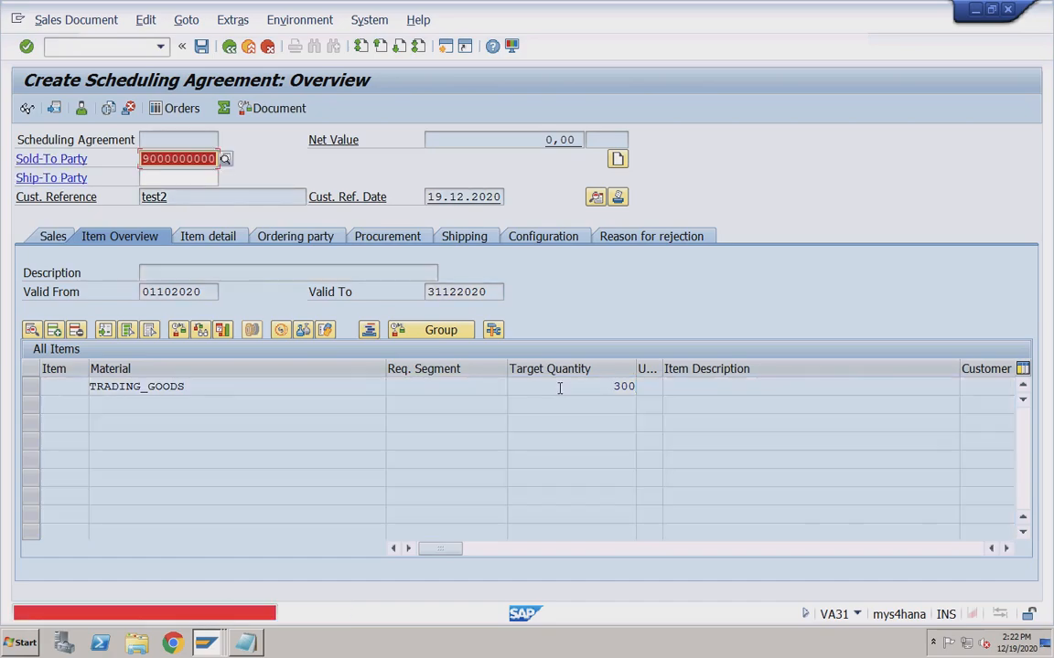
Replace the unrecognised sold-to party with a valid Pune customer from the search.
left_click(224, 159)
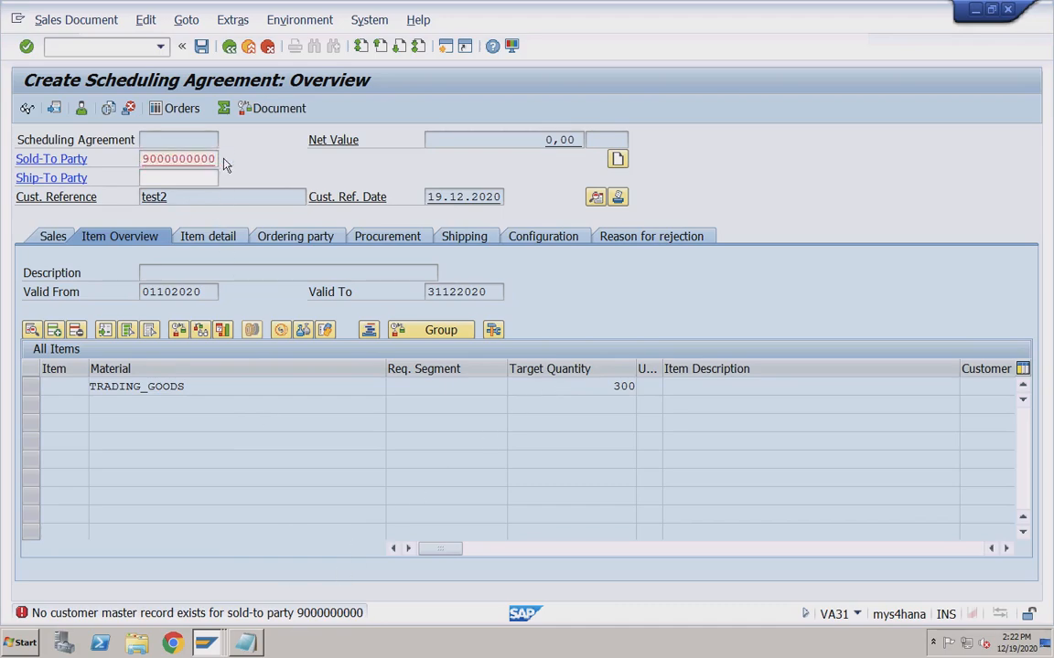
key("Return")
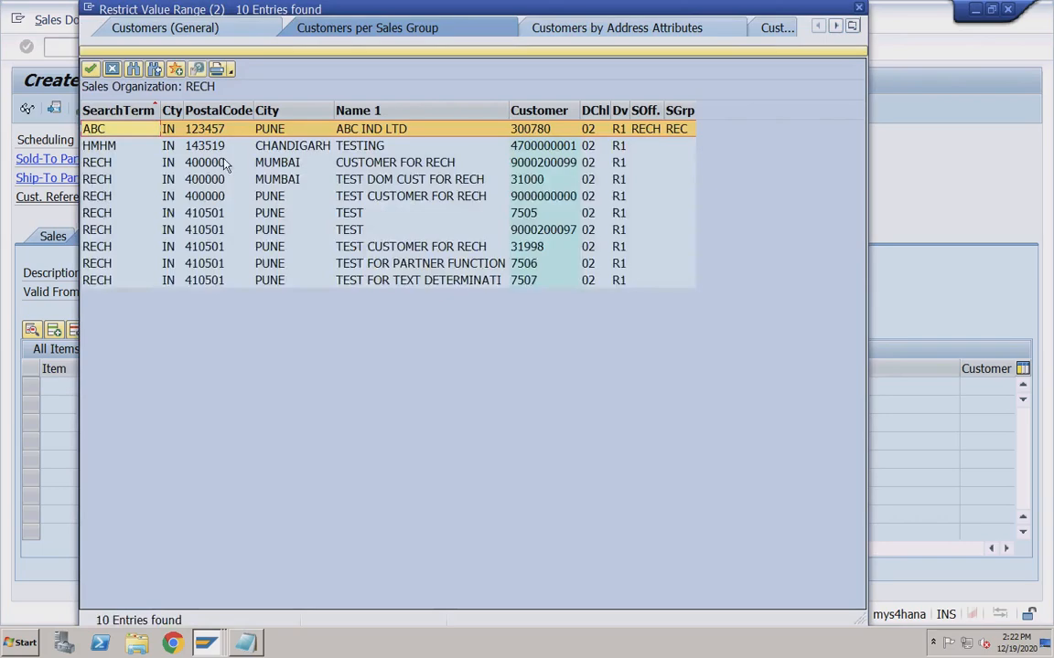
double_click(547, 229)
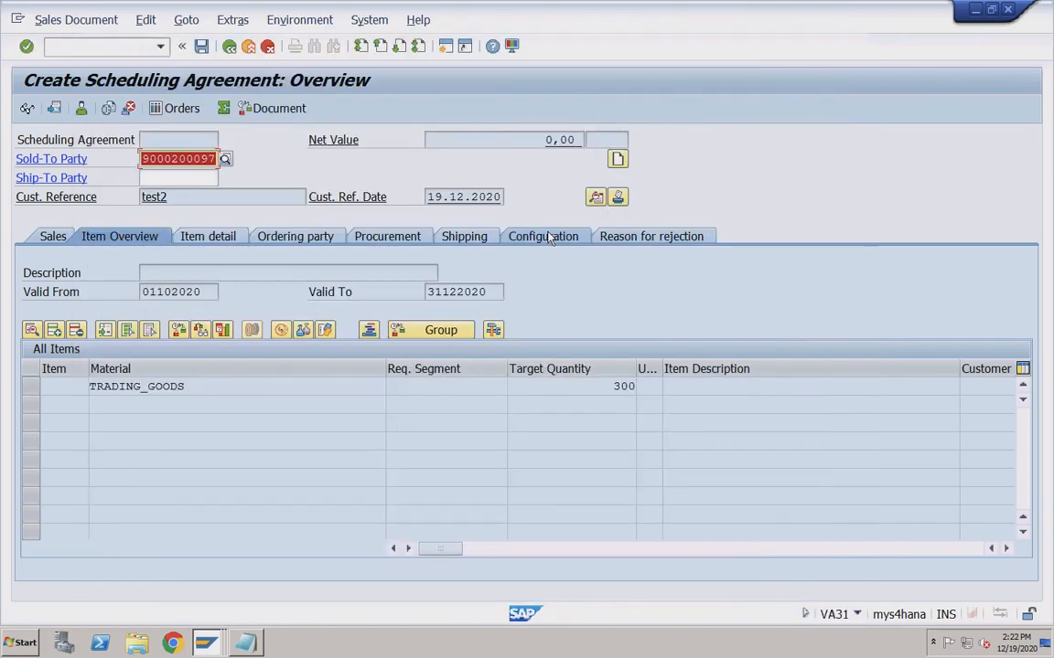
key("Return")
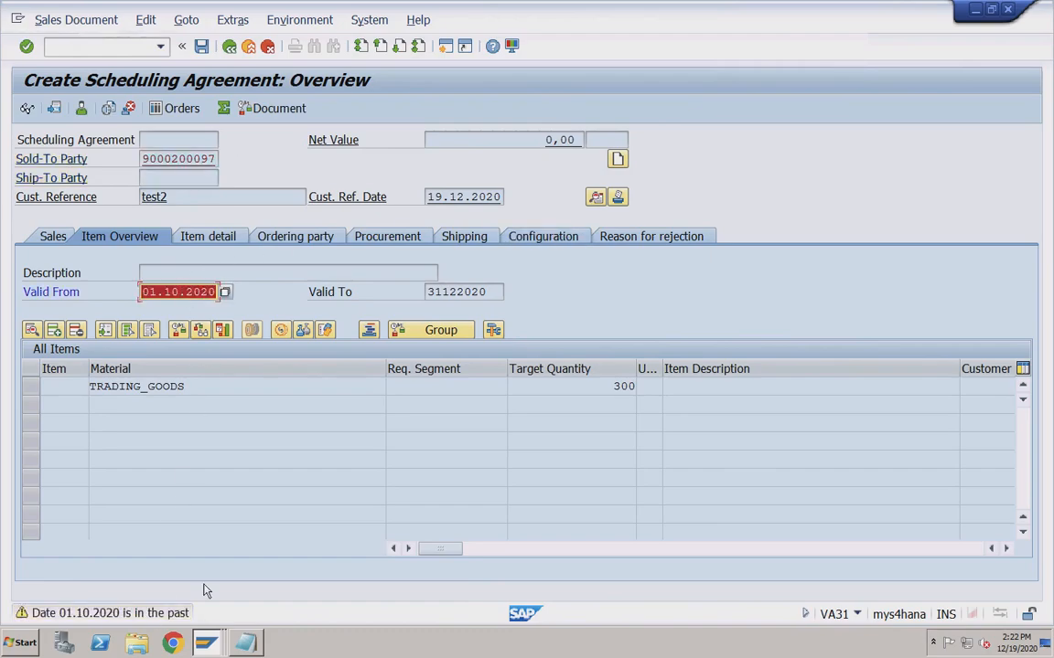
Try a header PR00 condition of 2000, then cancel the agreement after it is rejected.
left_click(222, 331)
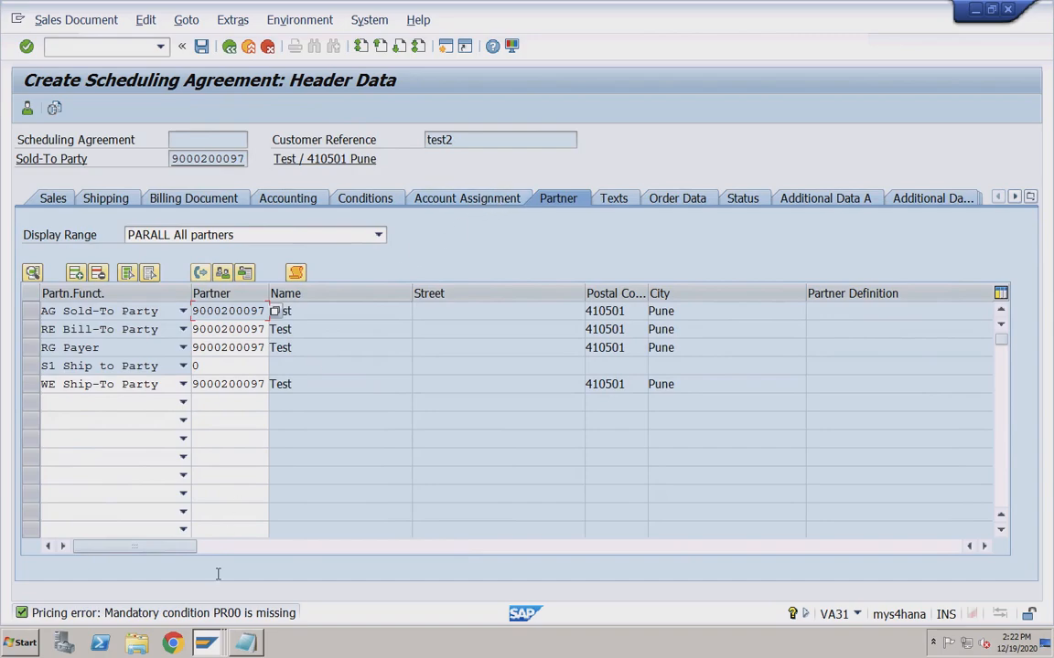
left_click(357, 198)
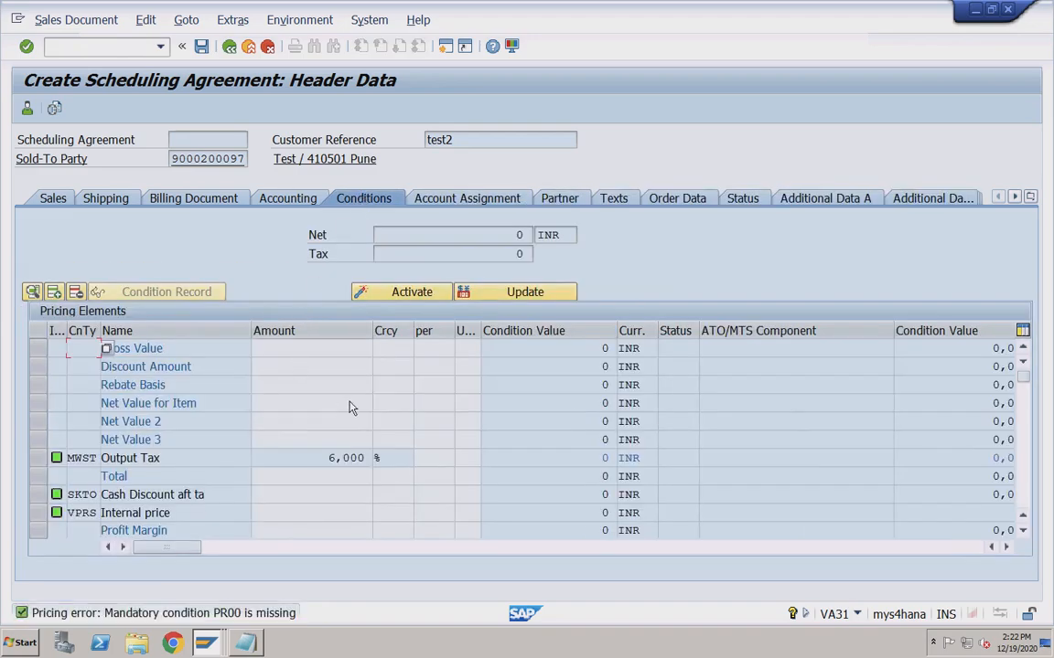
left_click(1023, 434)
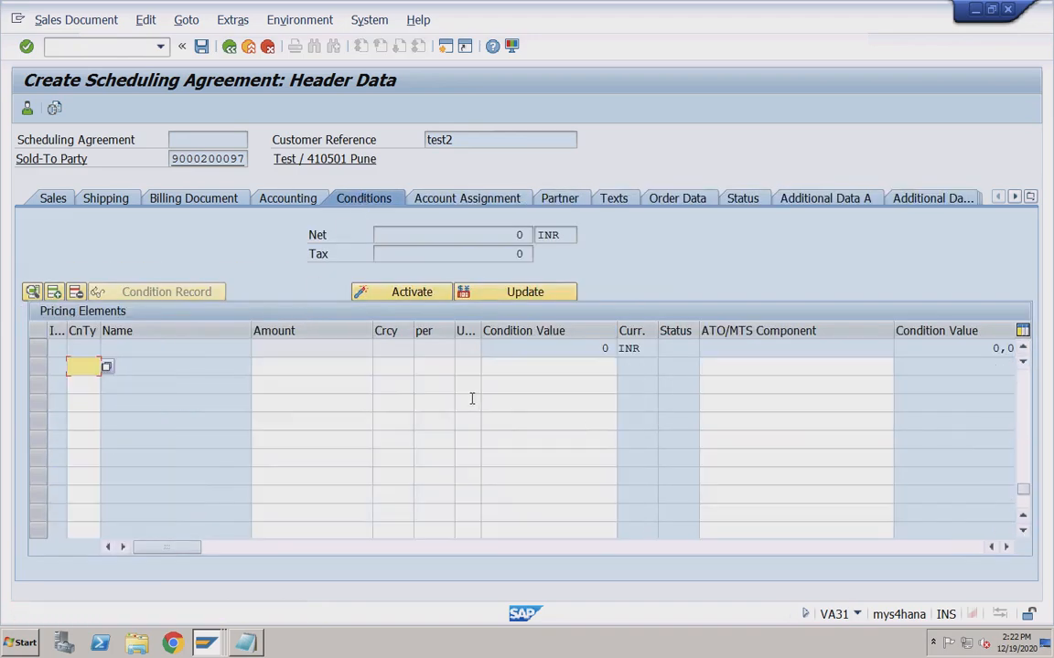
key("space")
left_click(87, 384)
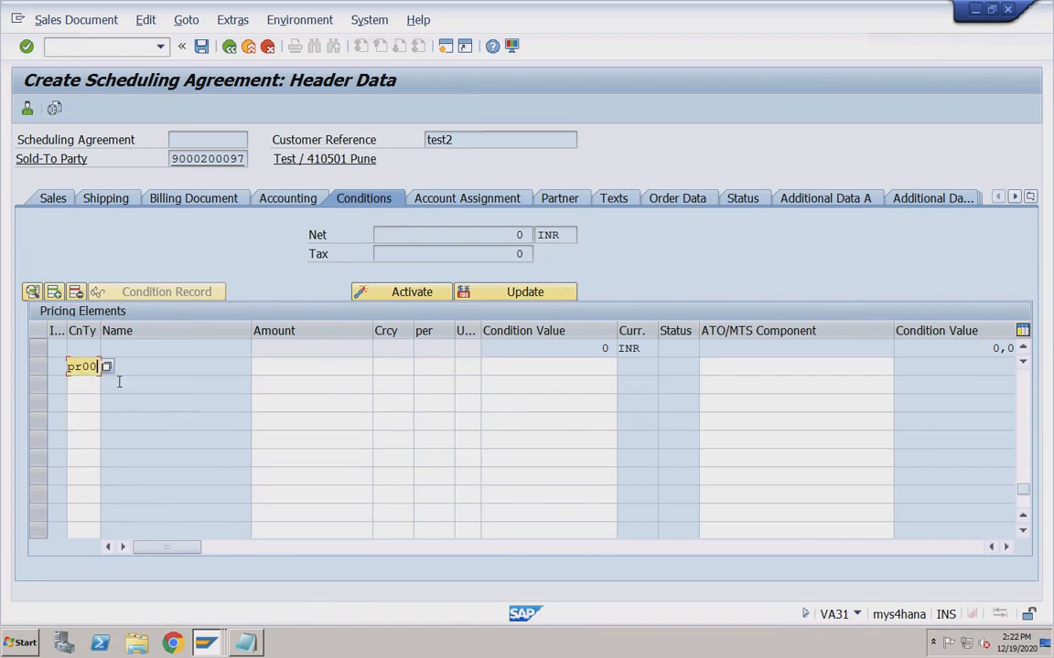
left_click(288, 367)
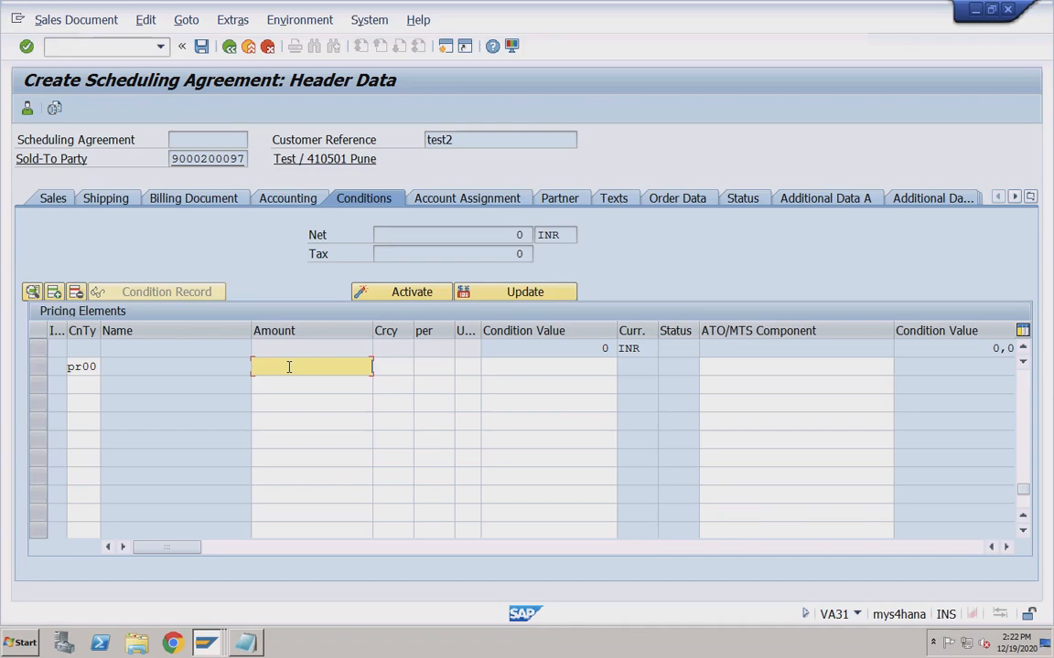
type("2000")
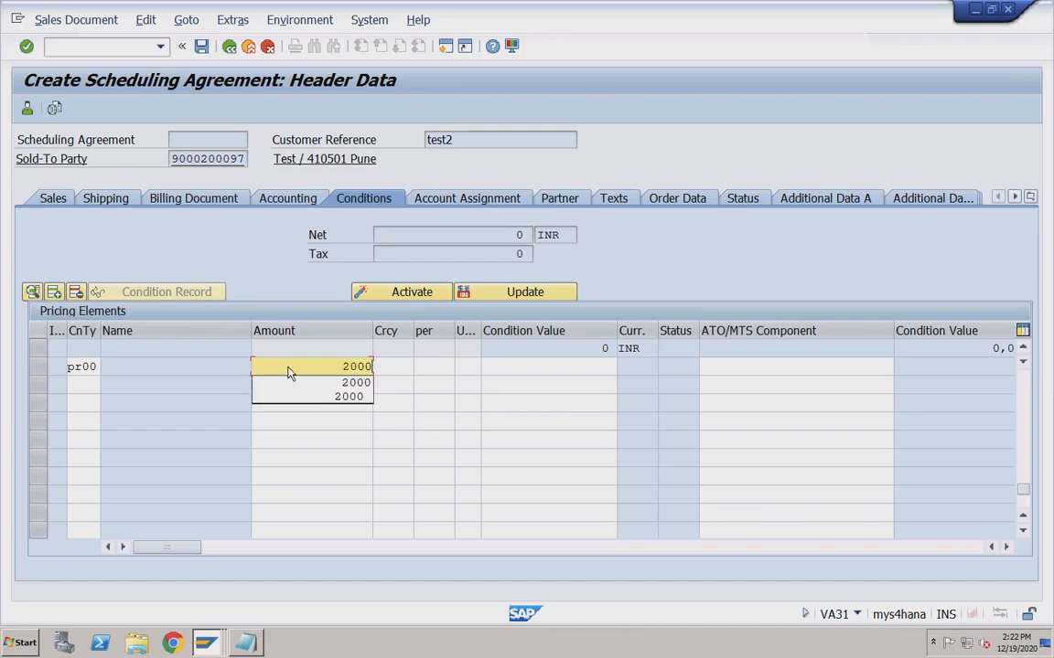
key("Return")
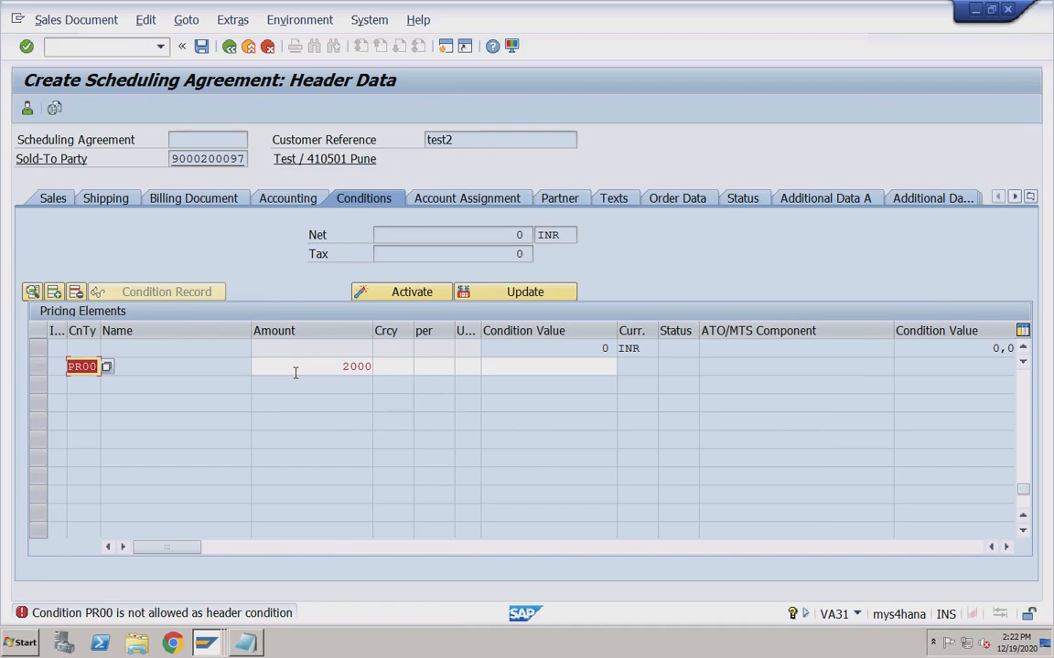
left_click(268, 48)
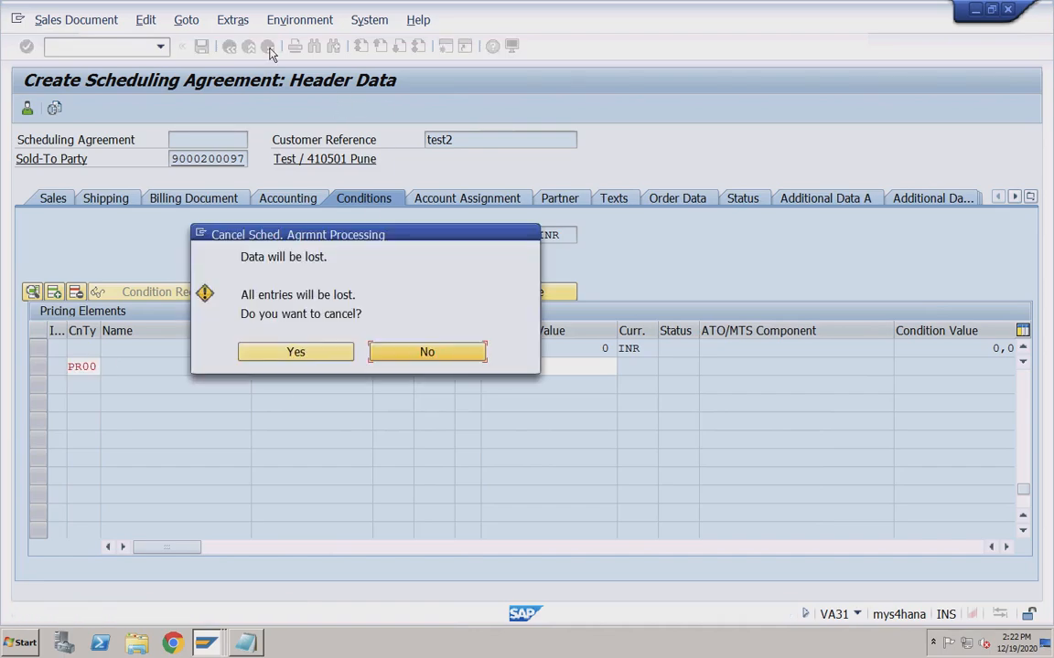
Discard the agreement, restart it, and re-enter sold-to party with reference test2 dated 19.12.2020.
left_click(300, 351)
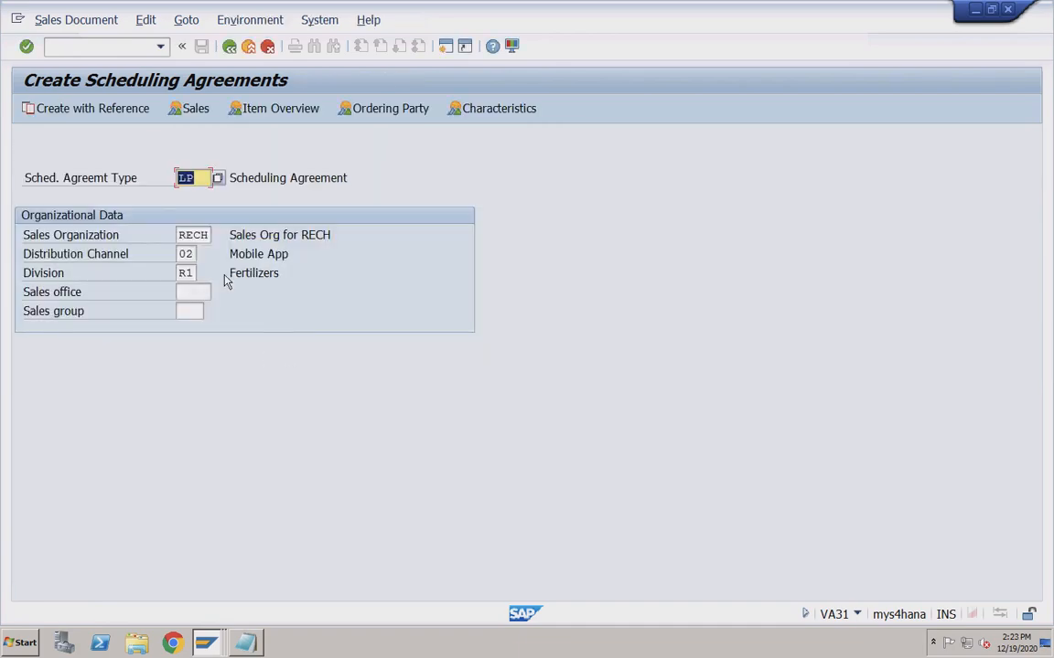
key("Return")
left_click(168, 177)
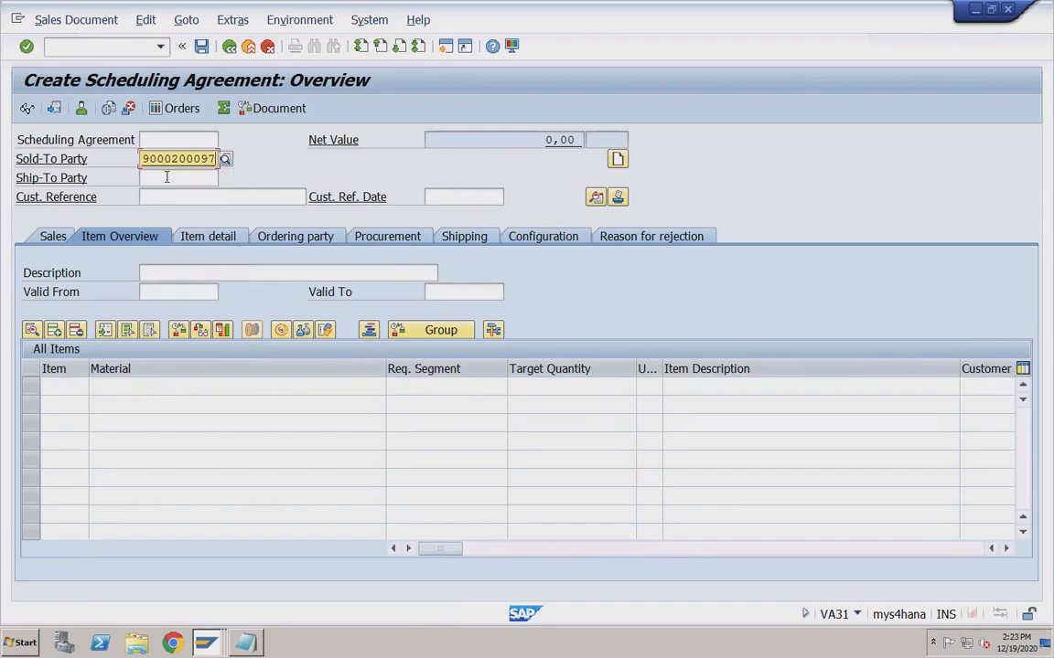
left_click(158, 198)
left_click(159, 215)
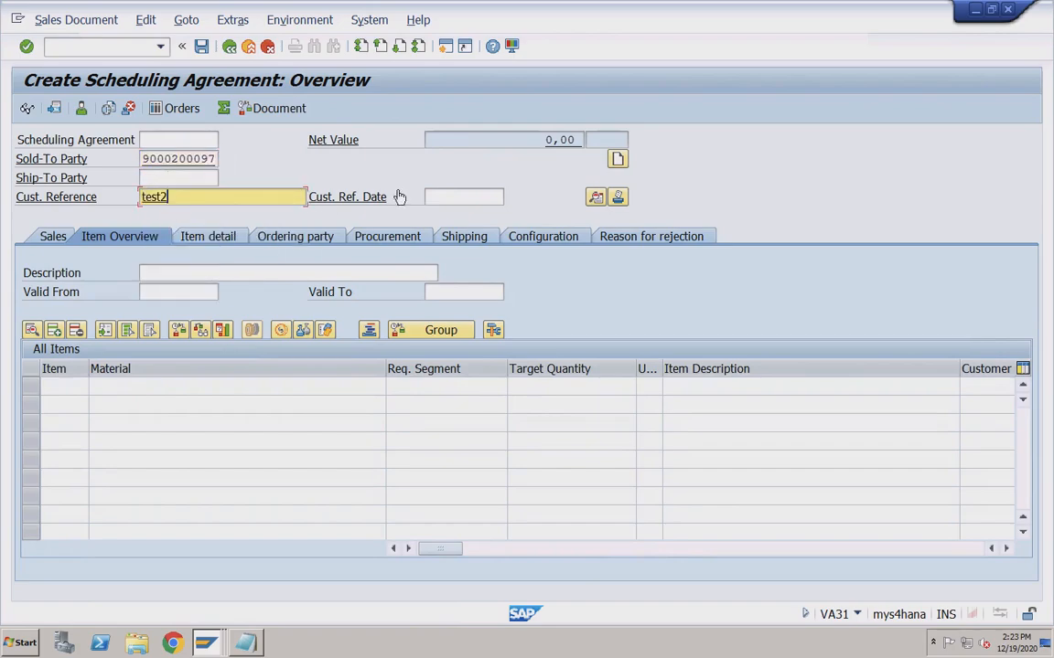
left_click(438, 196)
left_click(443, 215)
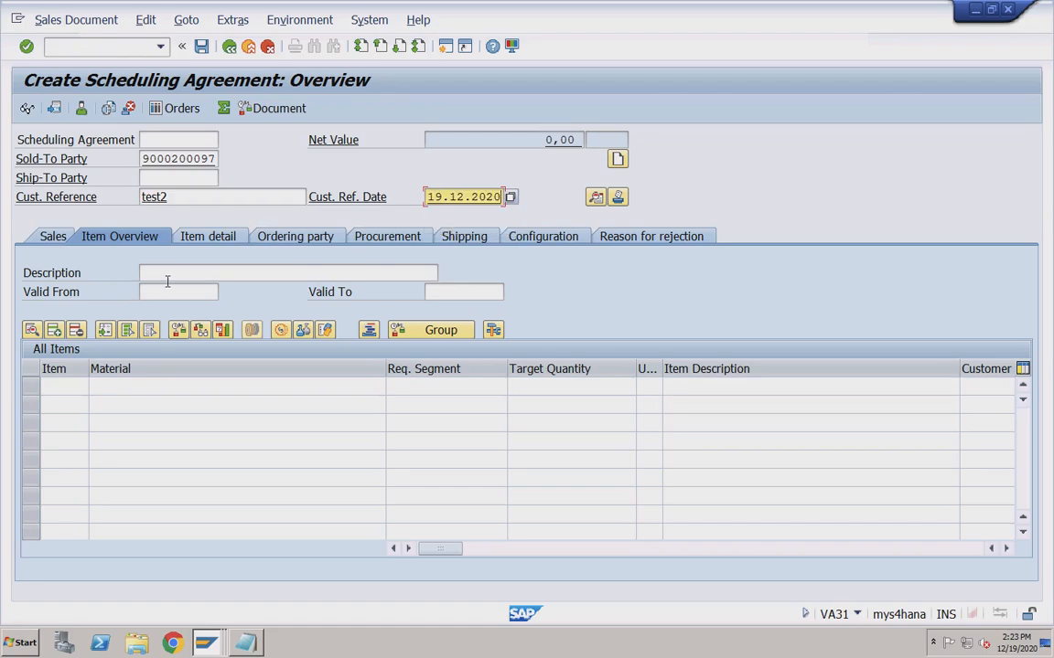
Set the validity again from 01.10.2020 to 31.12.2020.
left_click(161, 292)
left_click(167, 306)
left_click(456, 293)
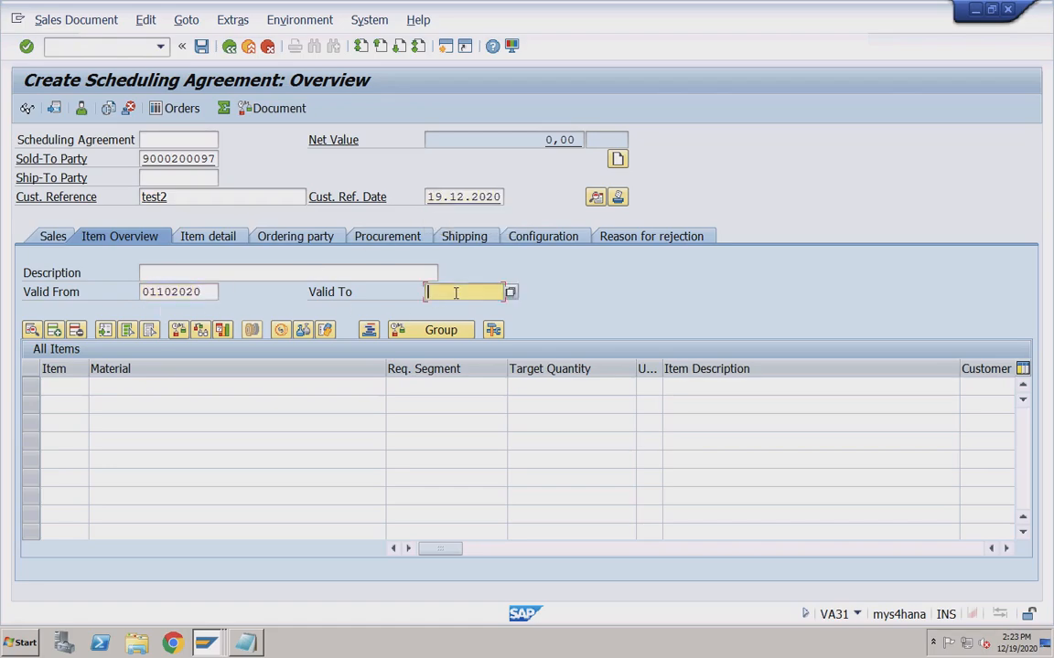
left_click(448, 306)
left_click(173, 272)
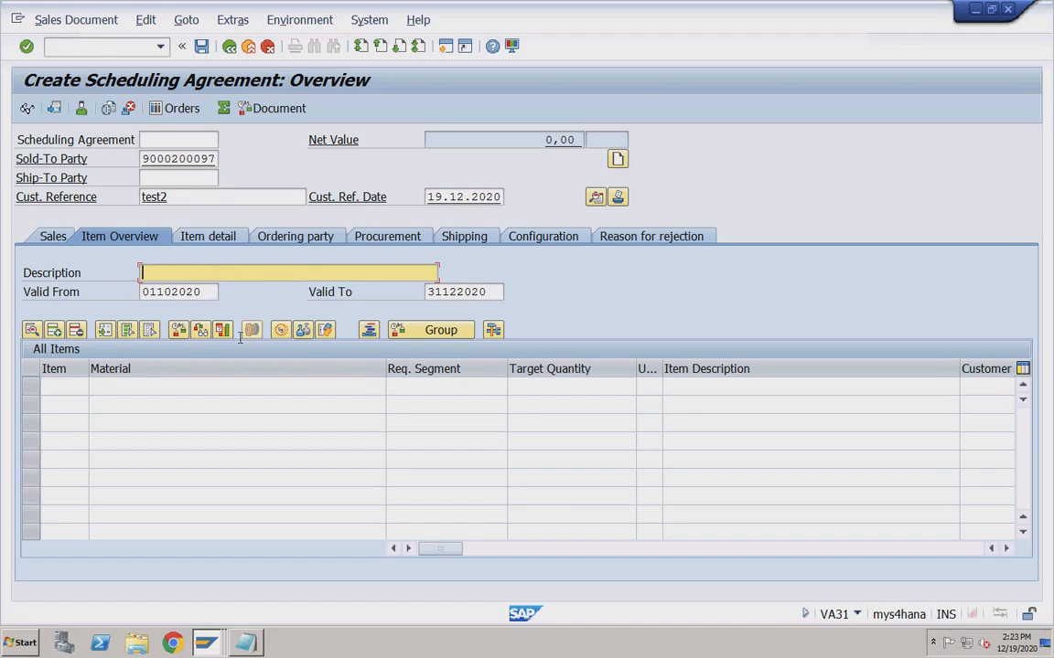
Re-add item TRADING_GOODS with target quantity 300 and accept the past-date warning.
left_click(169, 388)
left_click(150, 400)
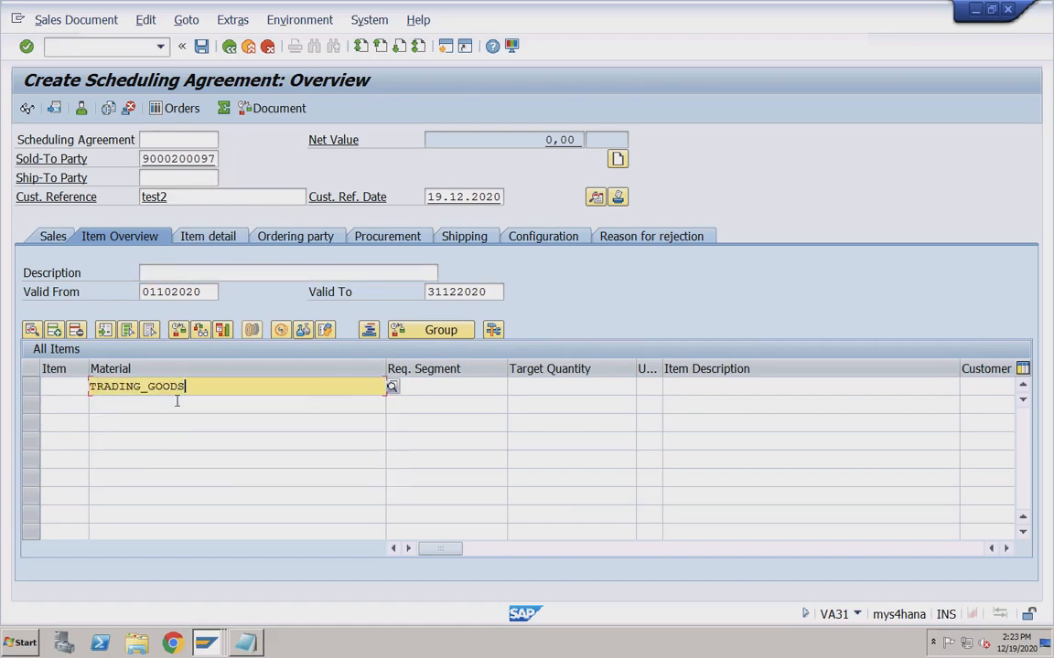
left_click(539, 386)
left_click(547, 402)
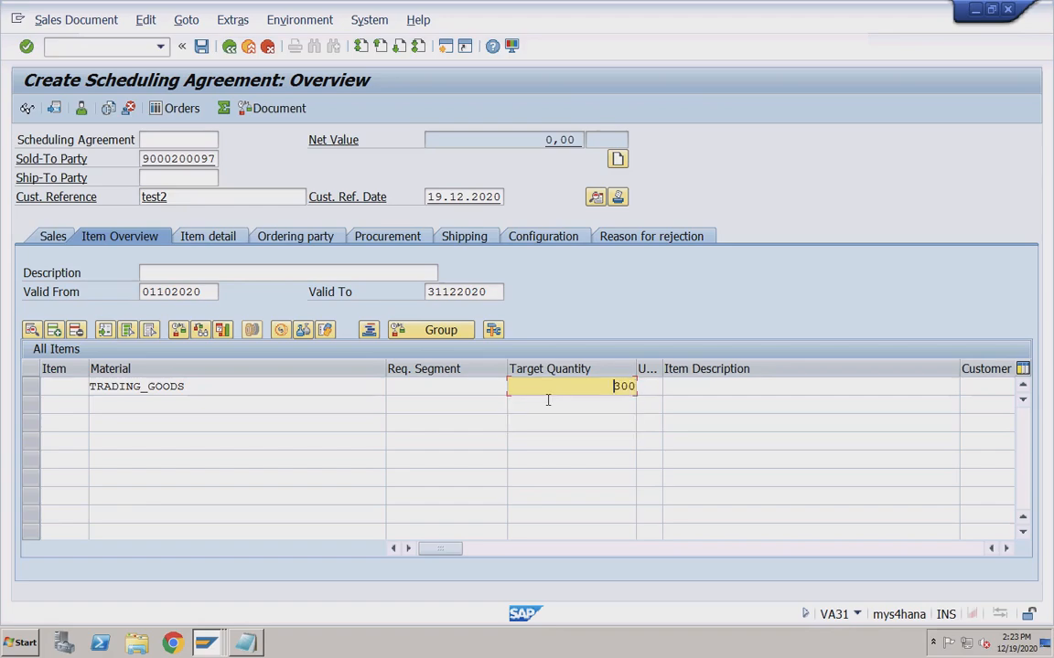
left_click(171, 388)
key("Return")
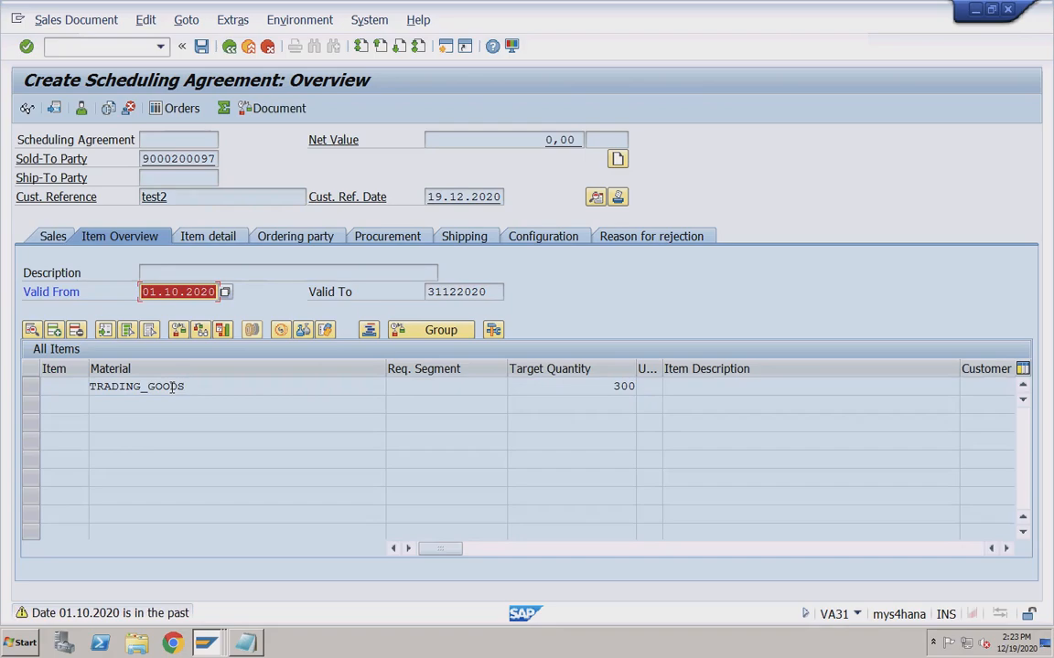
key("Return")
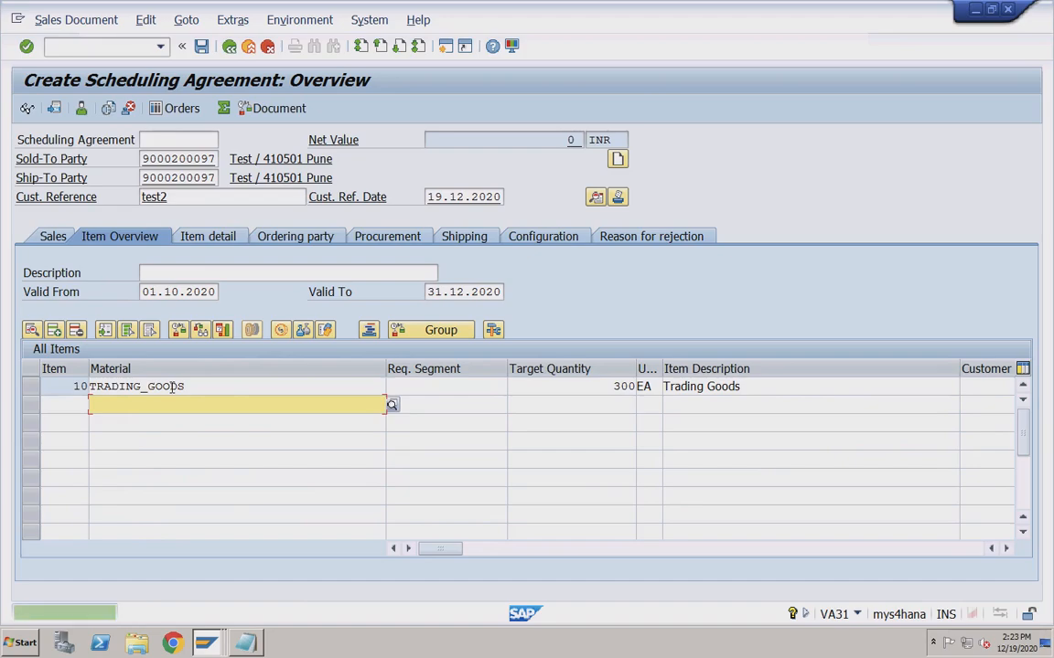
Add a PR00 price condition of 2000 to item 10.
double_click(169, 388)
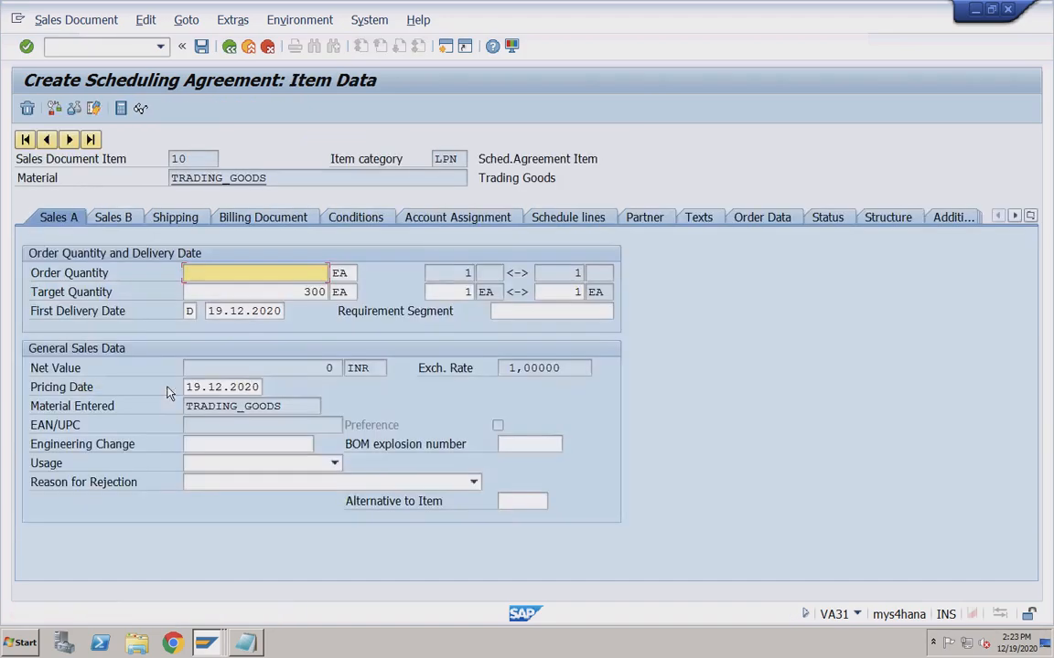
left_click(355, 218)
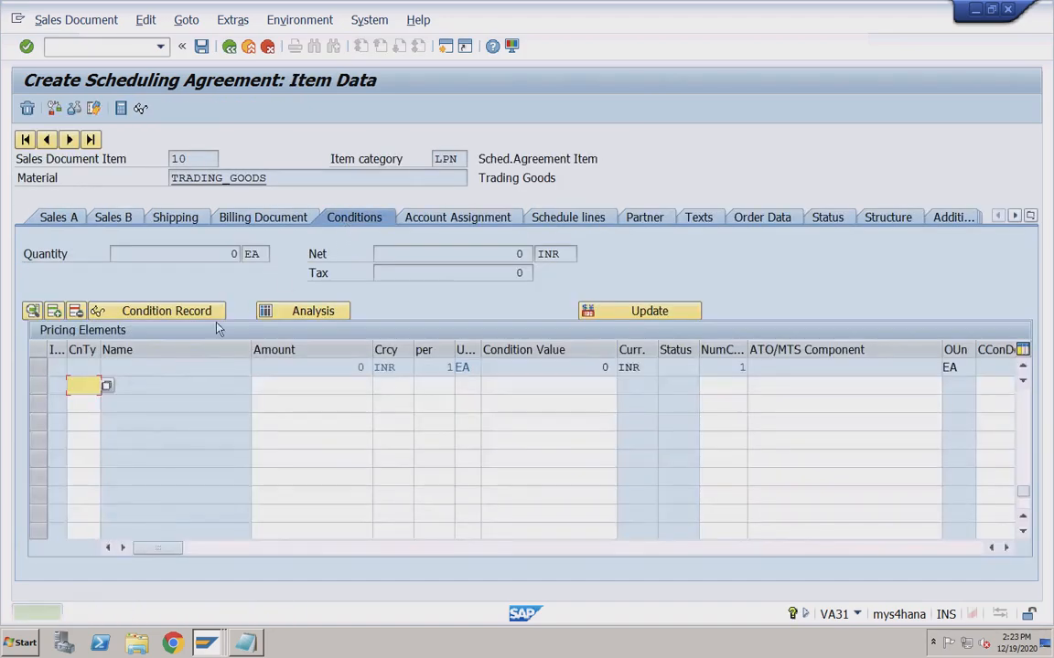
left_click(84, 385)
left_click(94, 403)
left_click(337, 388)
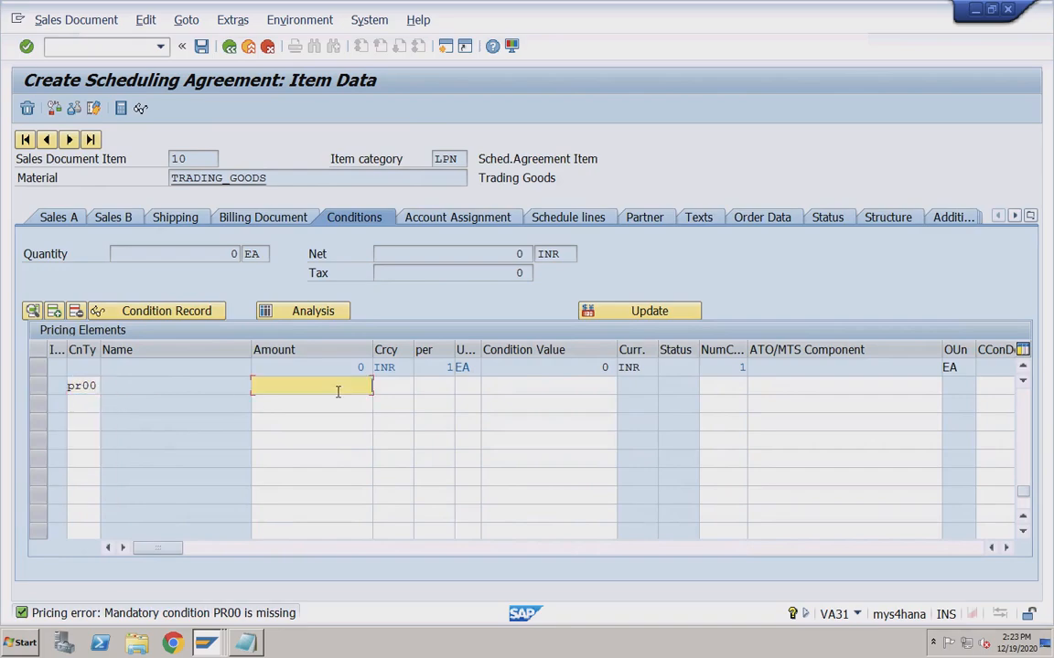
key("Down")
key("Return")
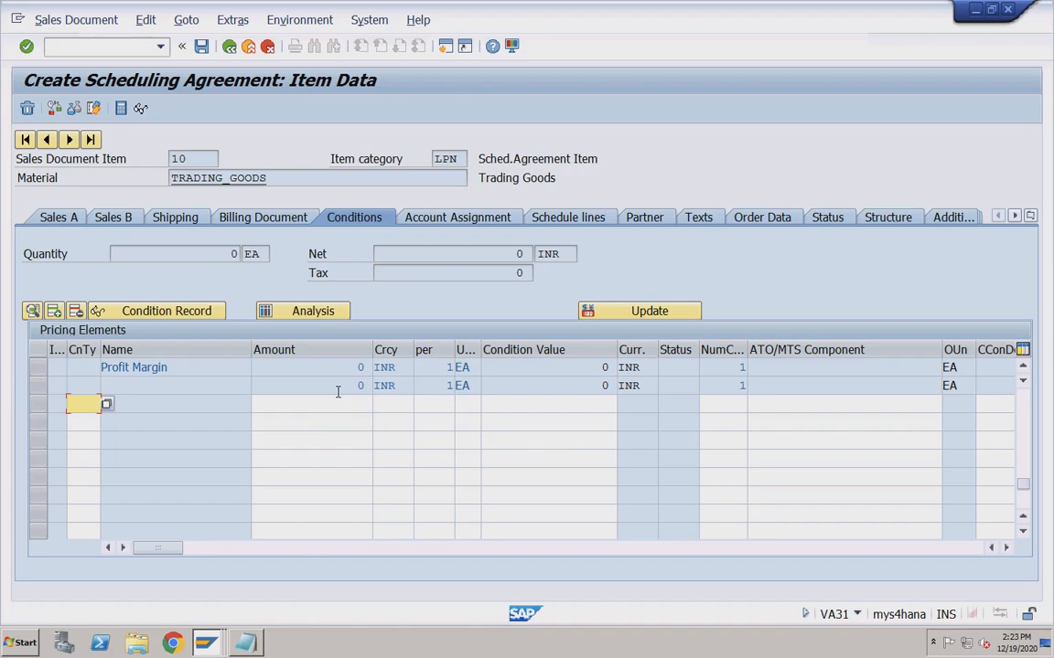
Verify the PR00 amount of 2.000 and return to the overview's TRADING_GOODS item.
left_click(1022, 416)
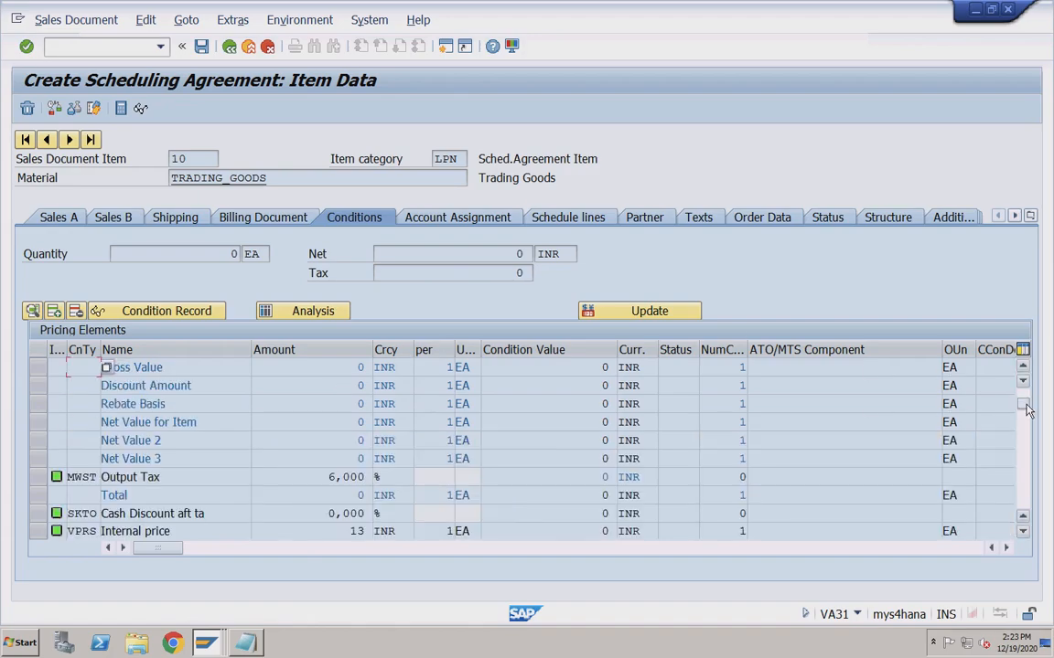
left_click(1024, 399)
left_click(329, 369)
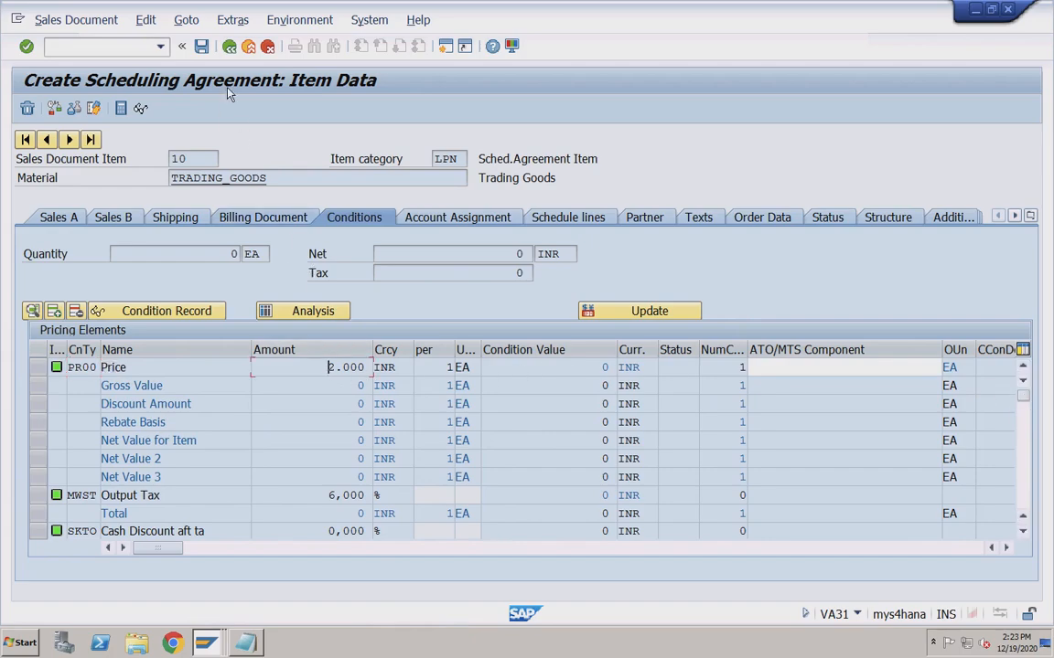
left_click(231, 53)
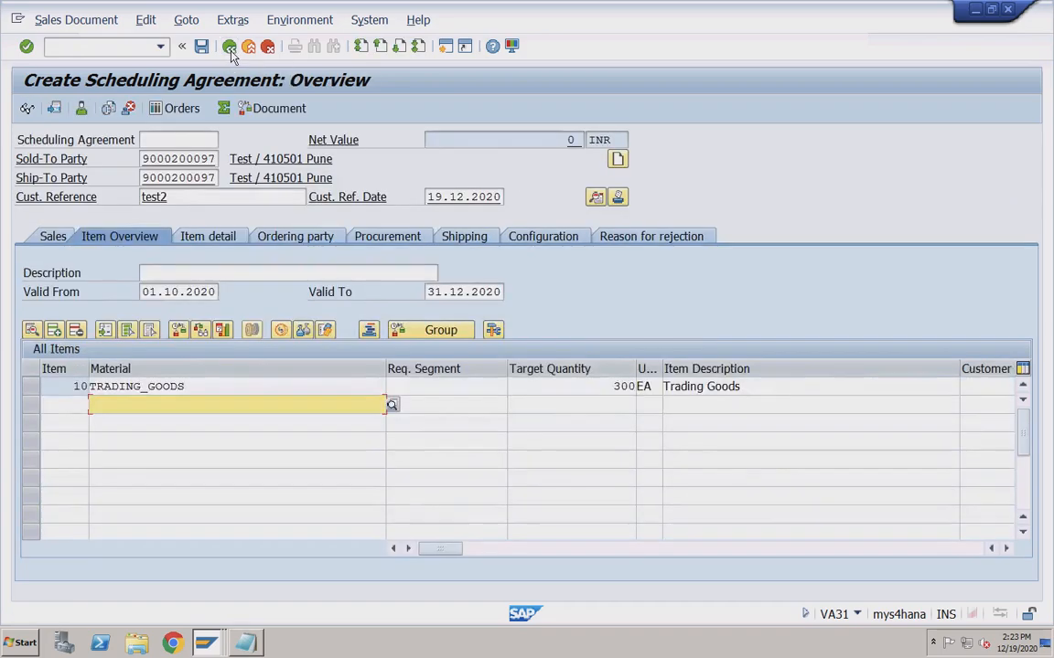
left_click(289, 386)
Check the incompletion log flagging item 10's missing net value, then reopen item 10's details.
left_click(147, 20)
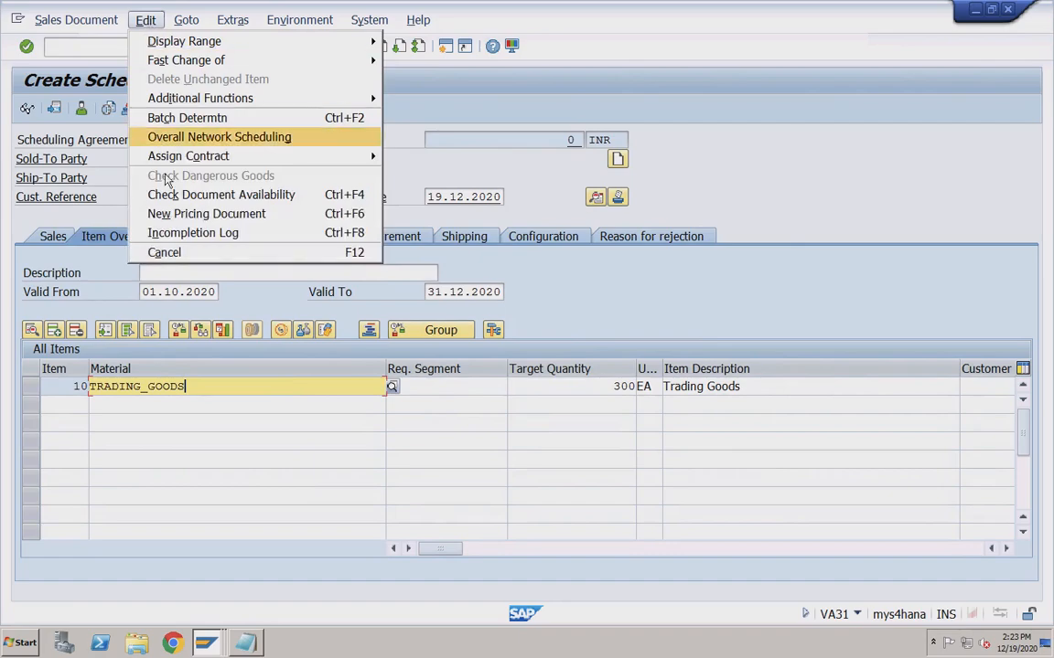
left_click(166, 236)
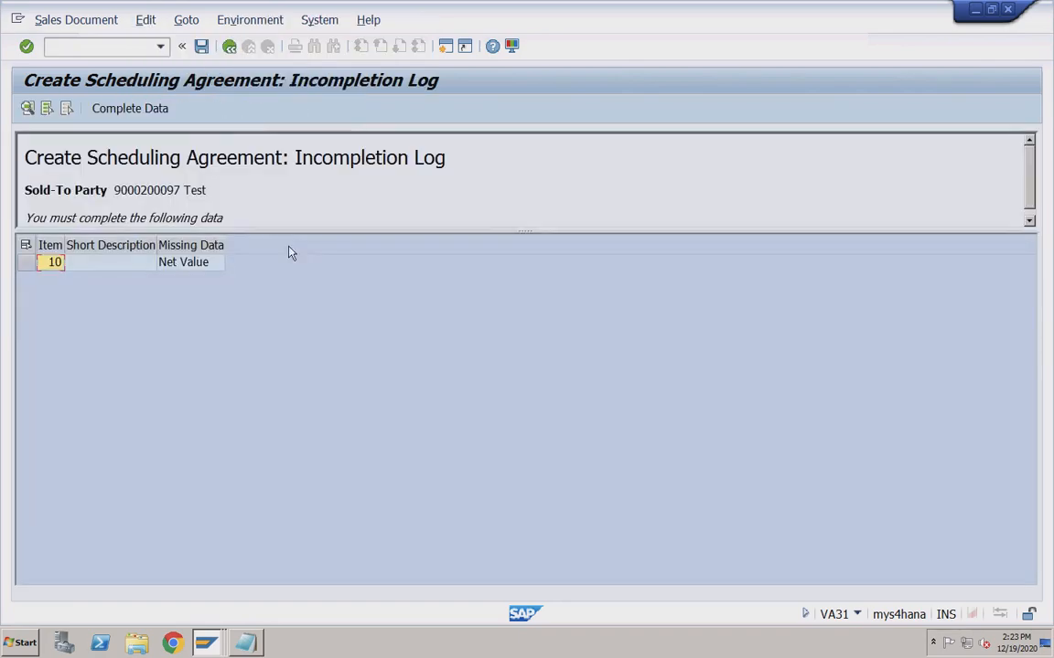
double_click(199, 265)
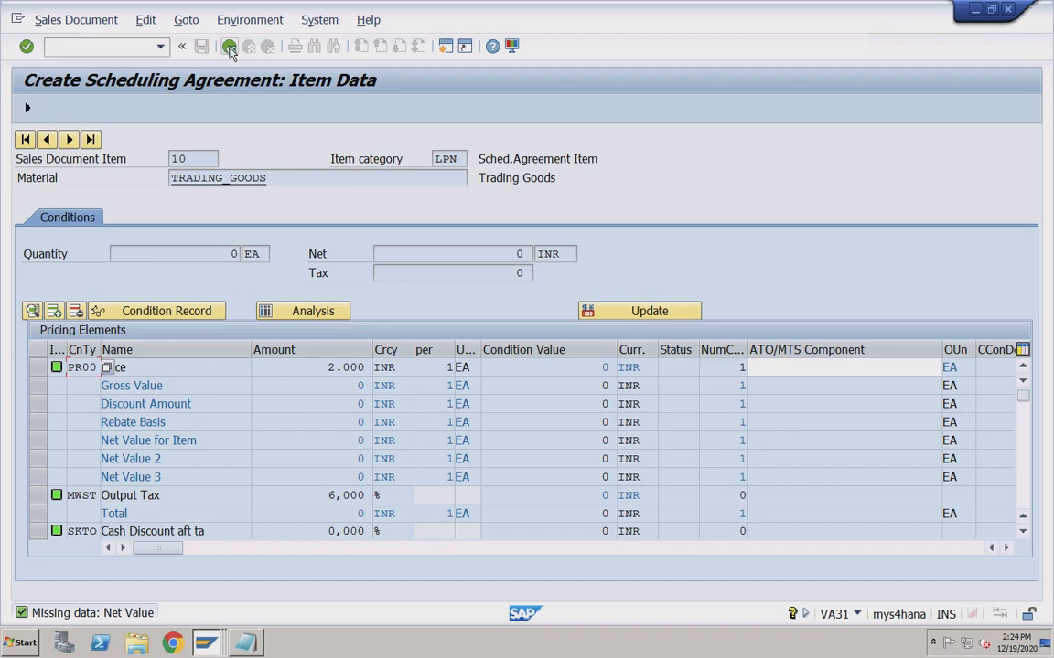
left_click(201, 45)
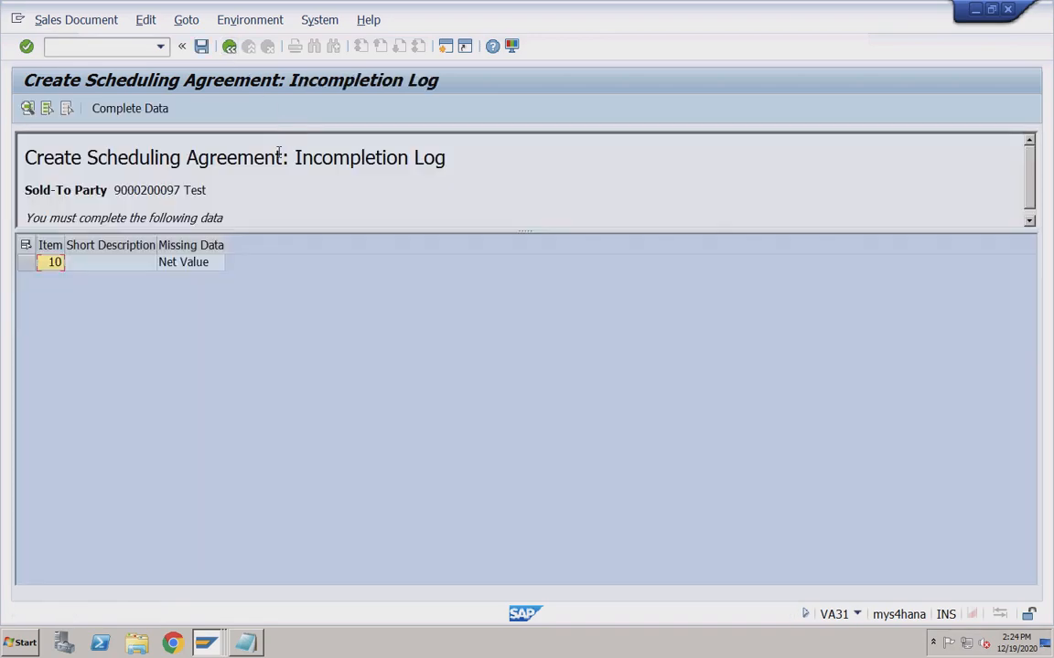
left_click(228, 46)
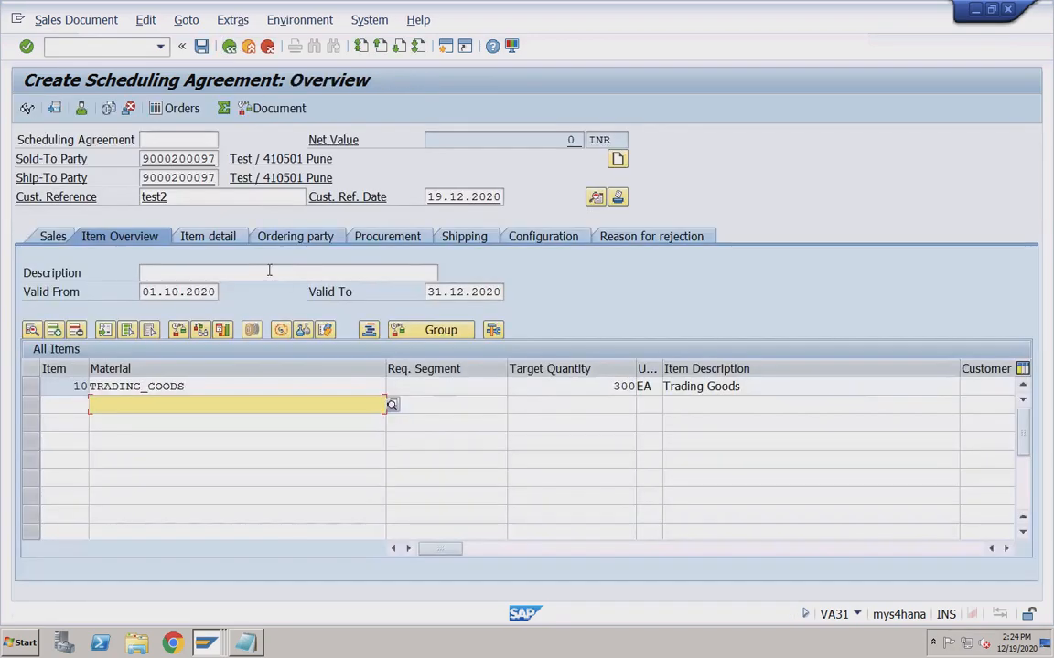
double_click(331, 388)
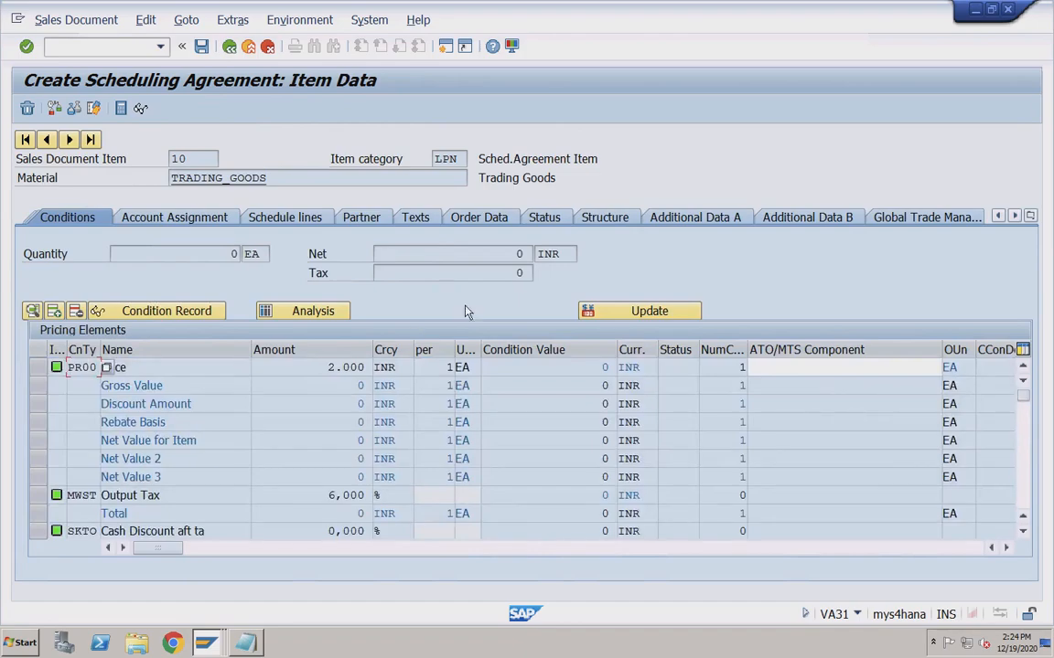
Enter item 10 schedule line delivery dates 31.10.2020, 30.11.2020 and 31.12.2020.
left_click(303, 221)
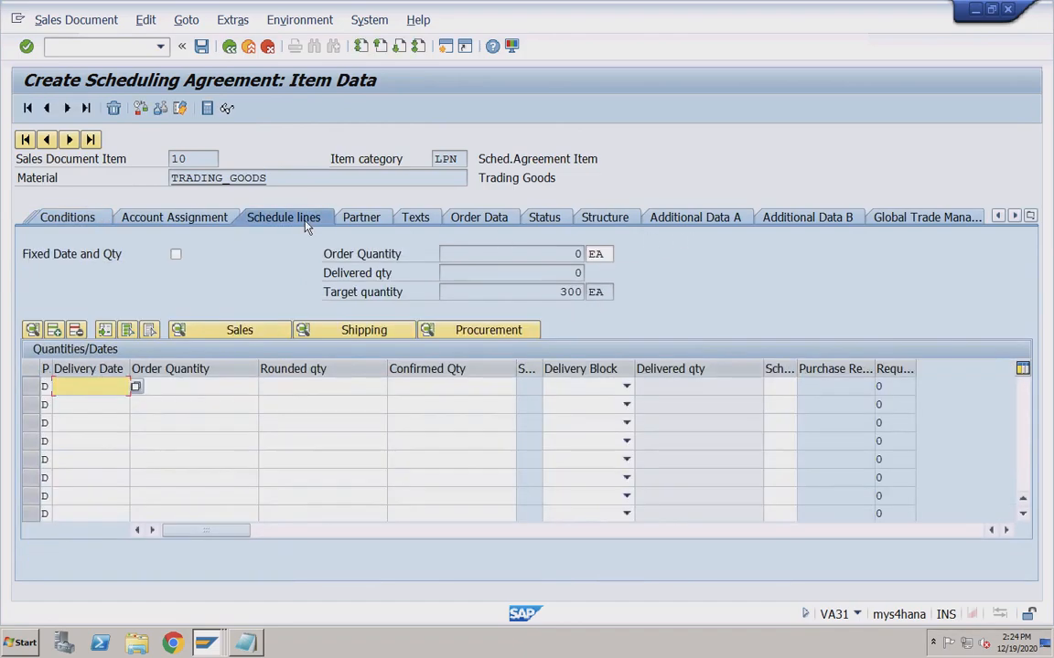
left_click(87, 404)
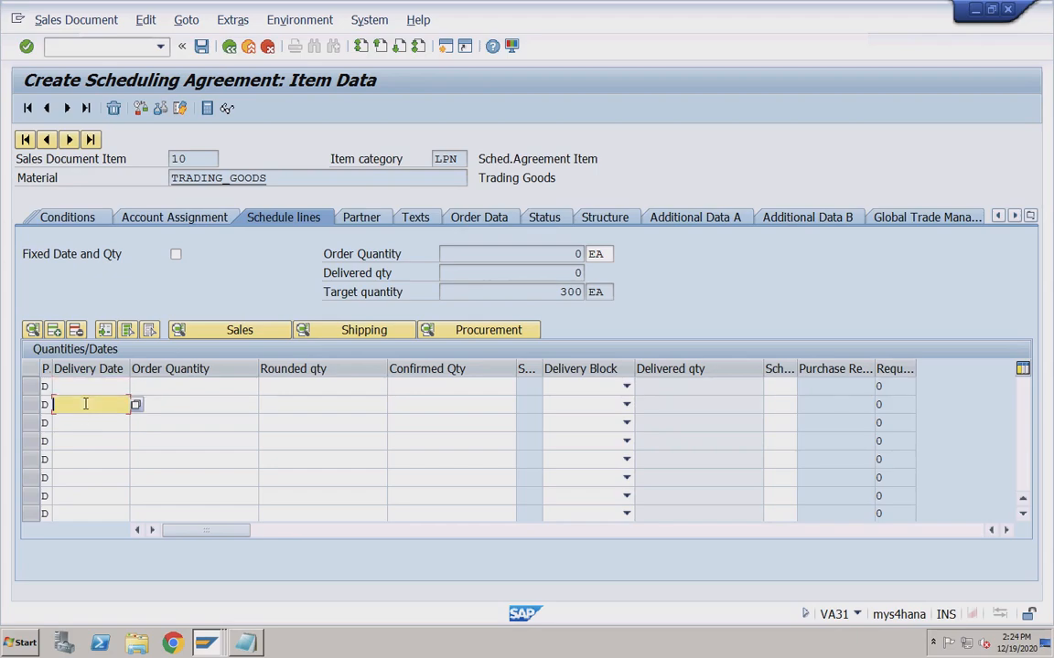
left_click(80, 420)
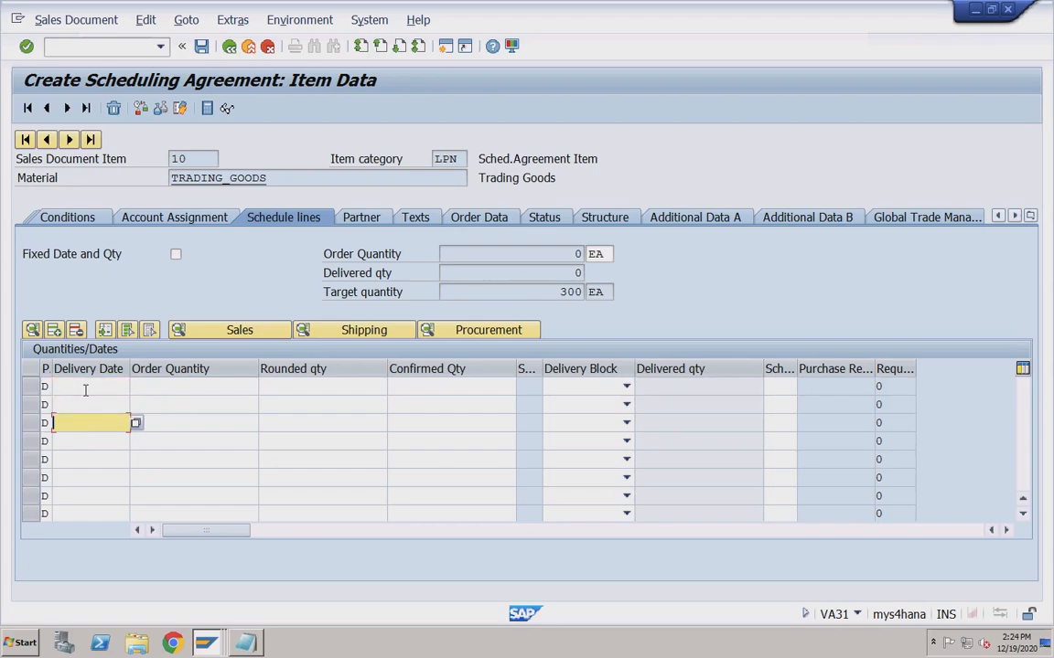
left_click(85, 388)
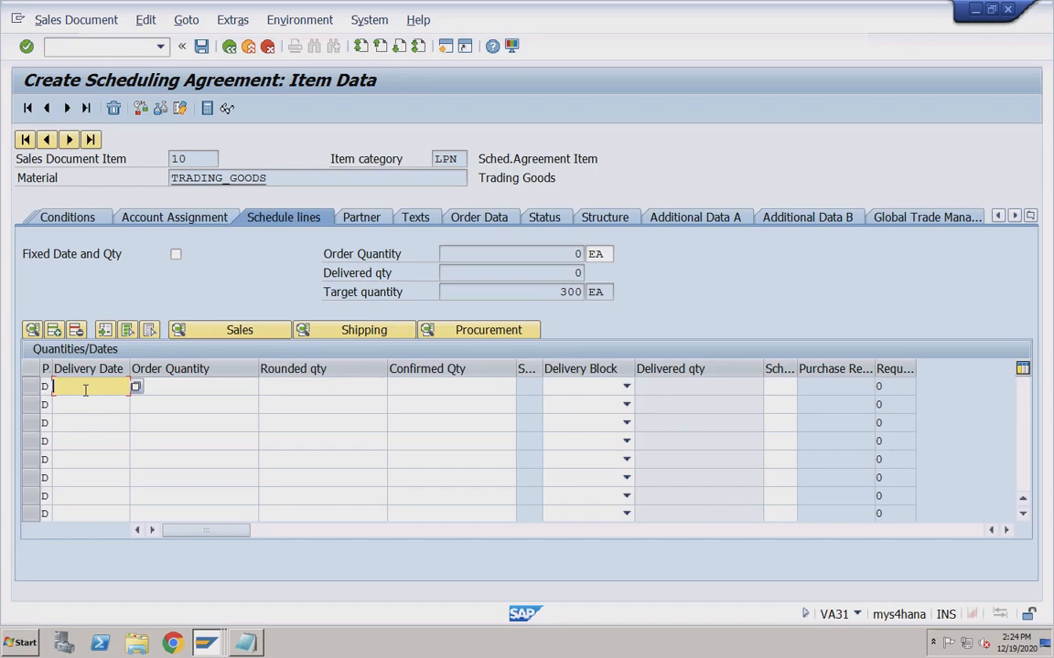
type("31102020")
left_click(83, 405)
type("3")
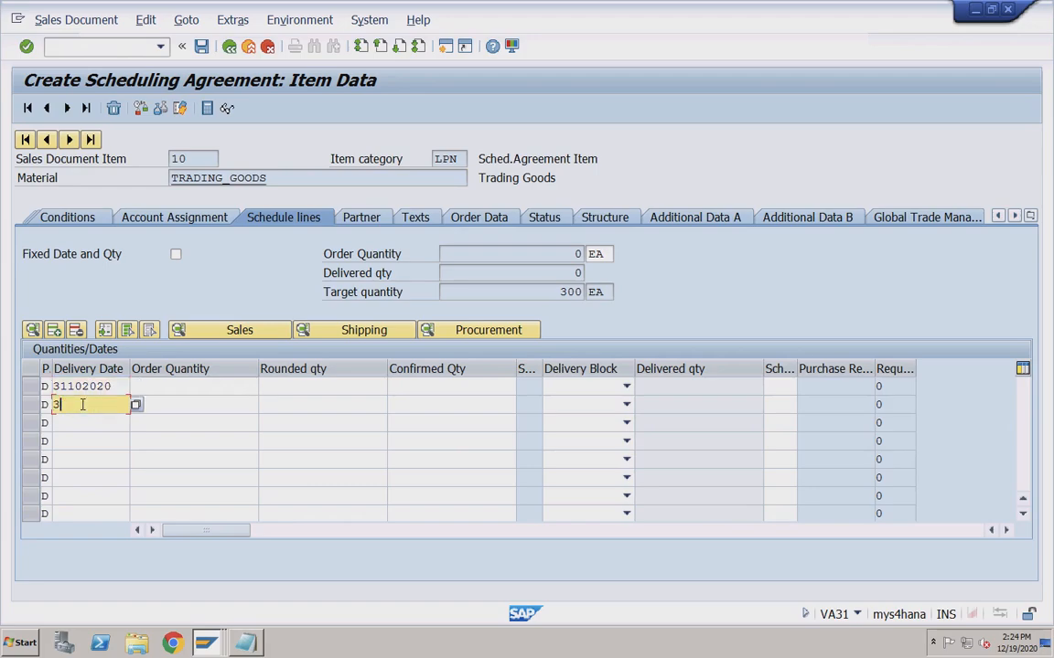
type("0112020")
left_click(73, 418)
type("3112")
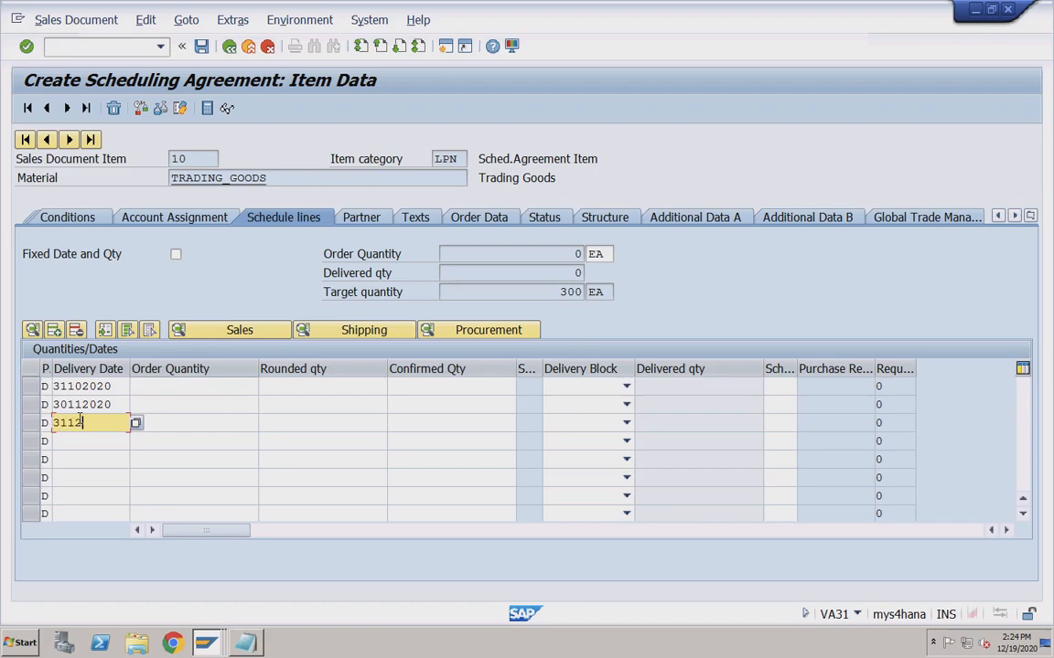
type("2020")
left_click(117, 387)
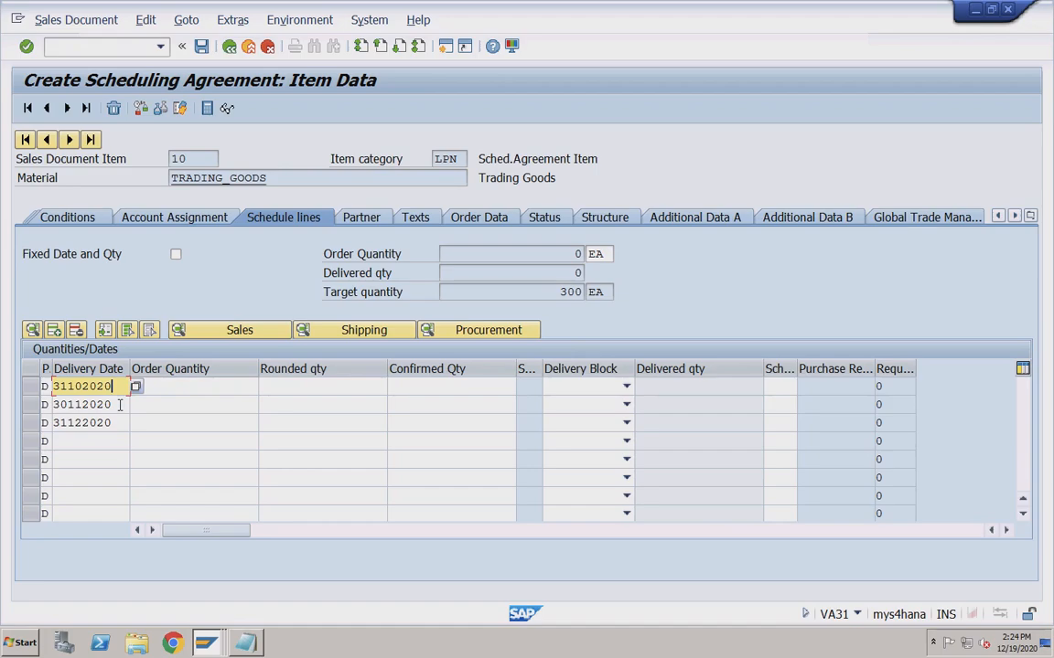
left_click(117, 405)
left_click(118, 423)
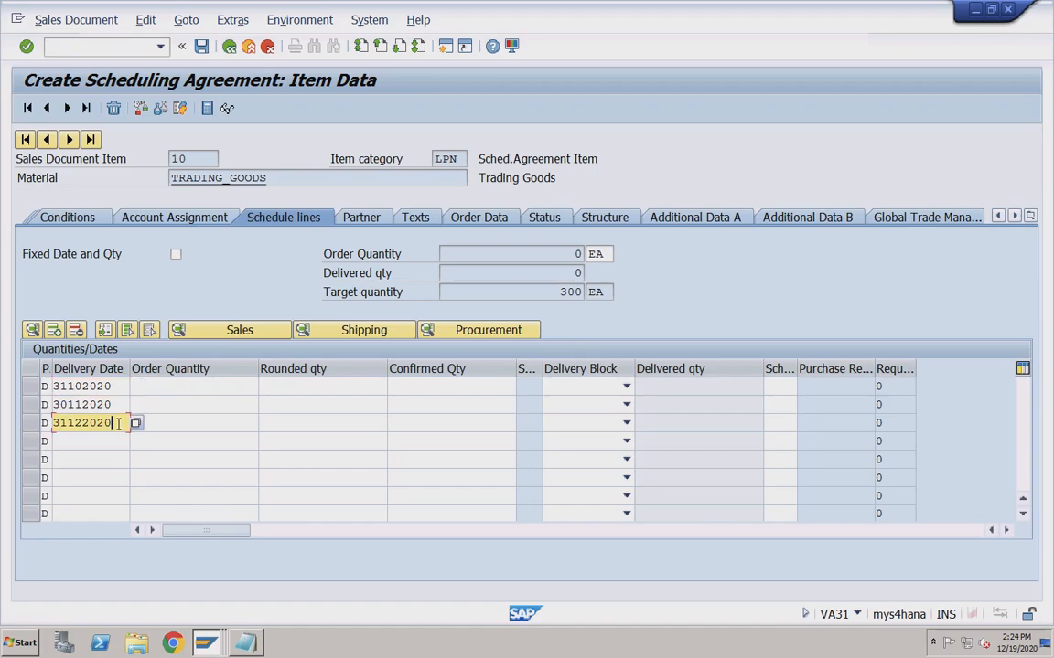
Enter order quantities 120, 100 and 80 and accept the past-date warnings.
left_click(161, 388)
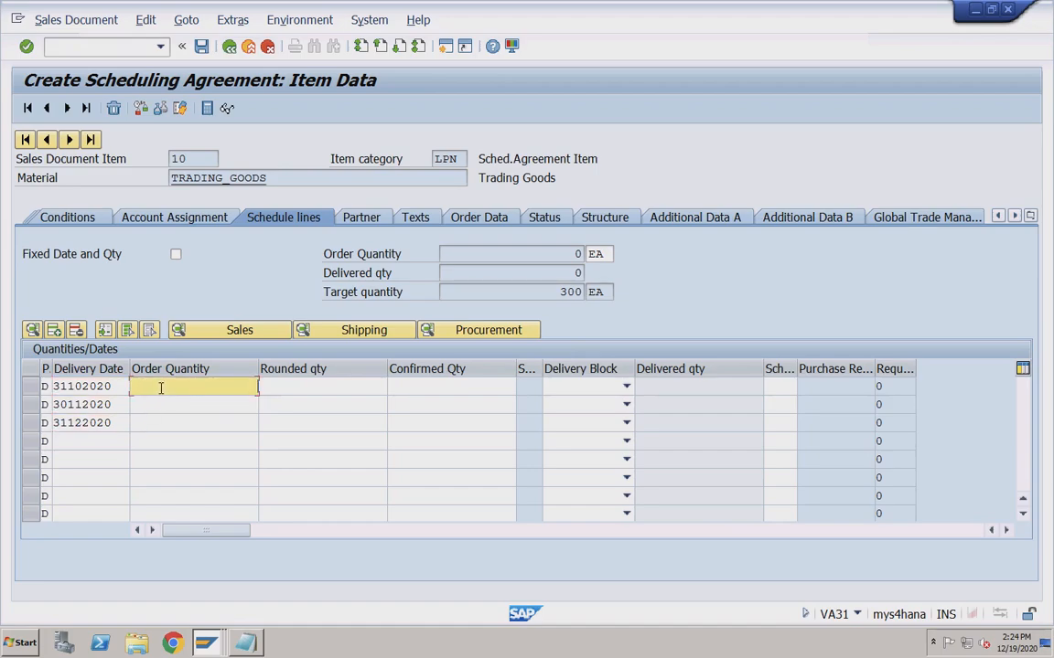
type("120")
left_click(233, 405)
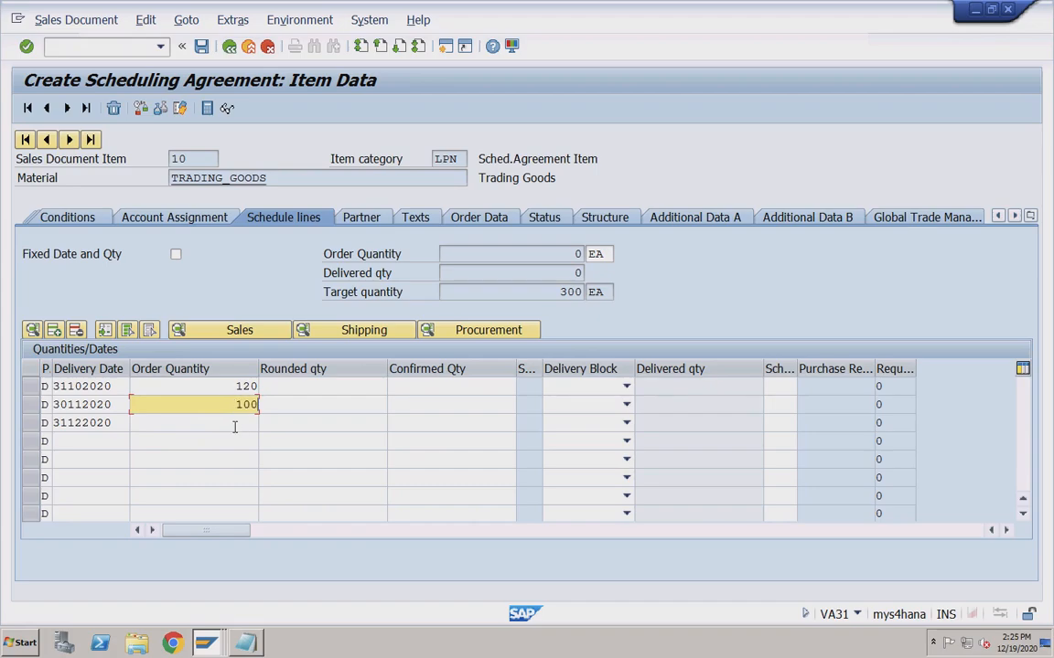
left_click(244, 423)
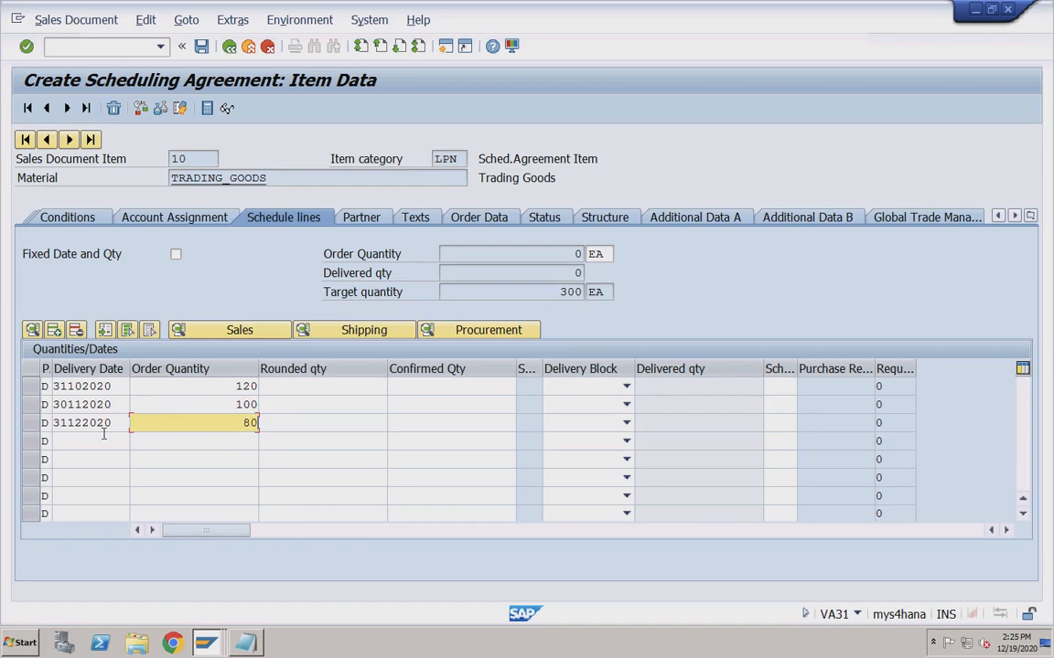
key("Return")
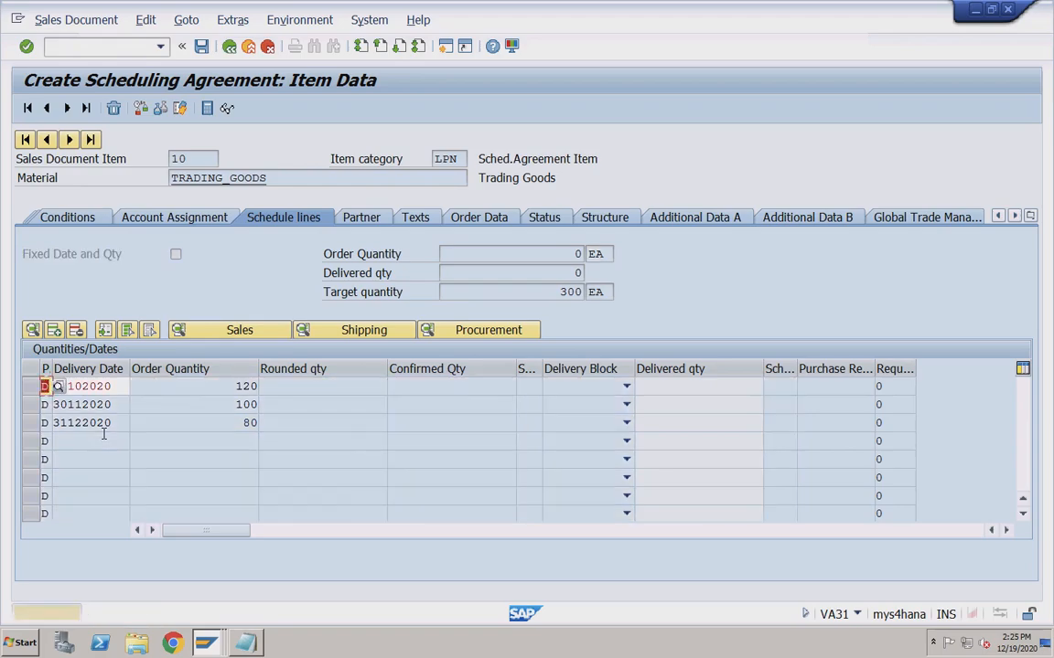
key("Return")
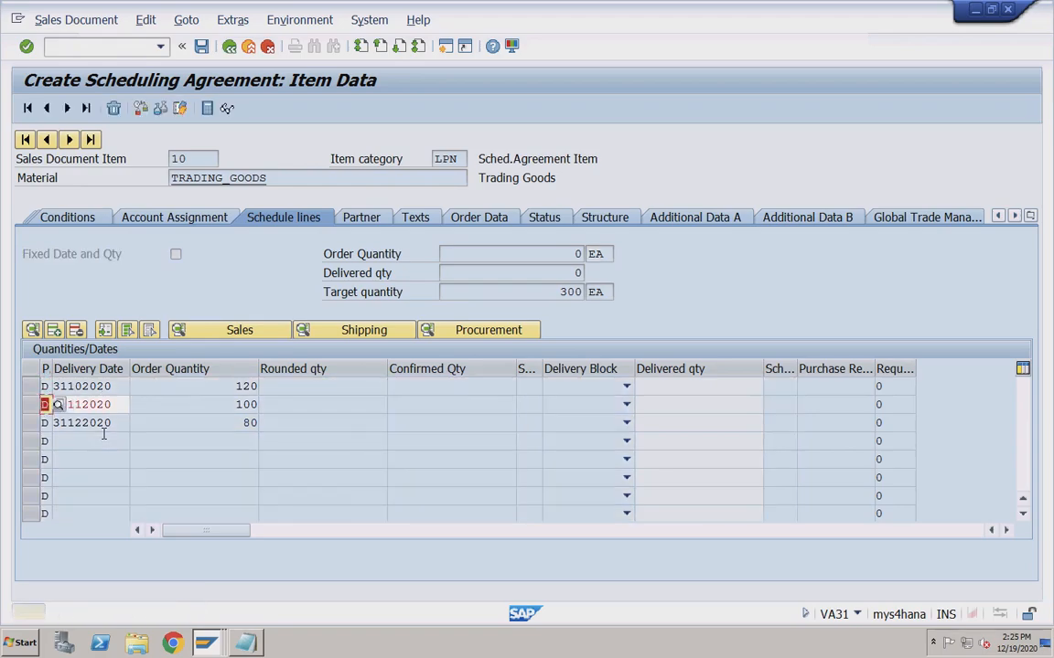
key("Return")
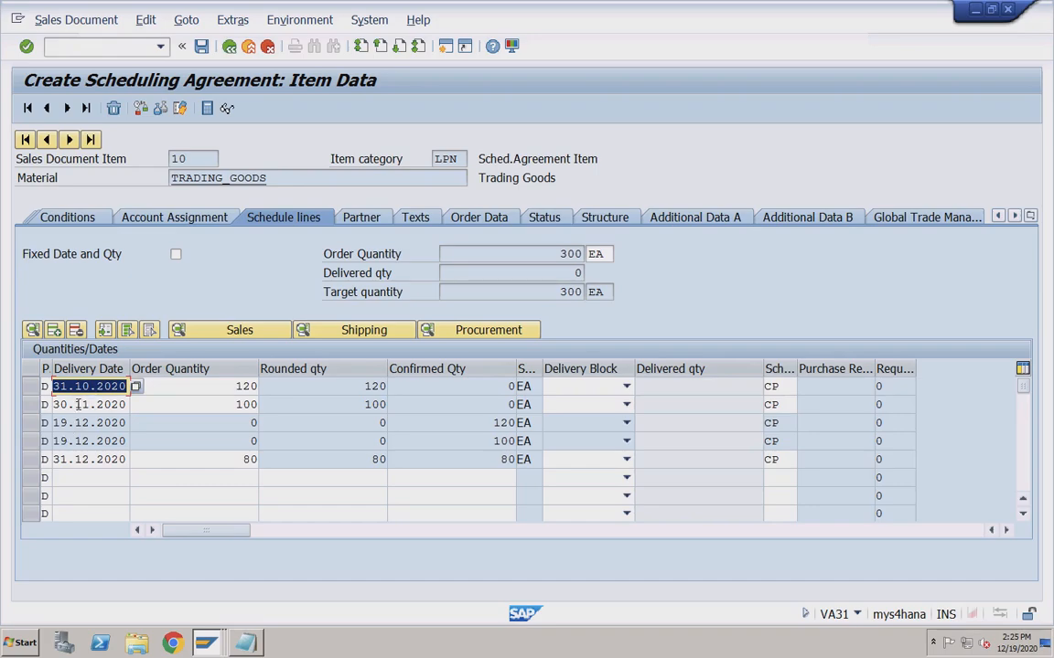
Review the confirmed quantities and delivery dates, then return to the agreement overview.
left_click(484, 422)
left_click(480, 441)
left_click(482, 459)
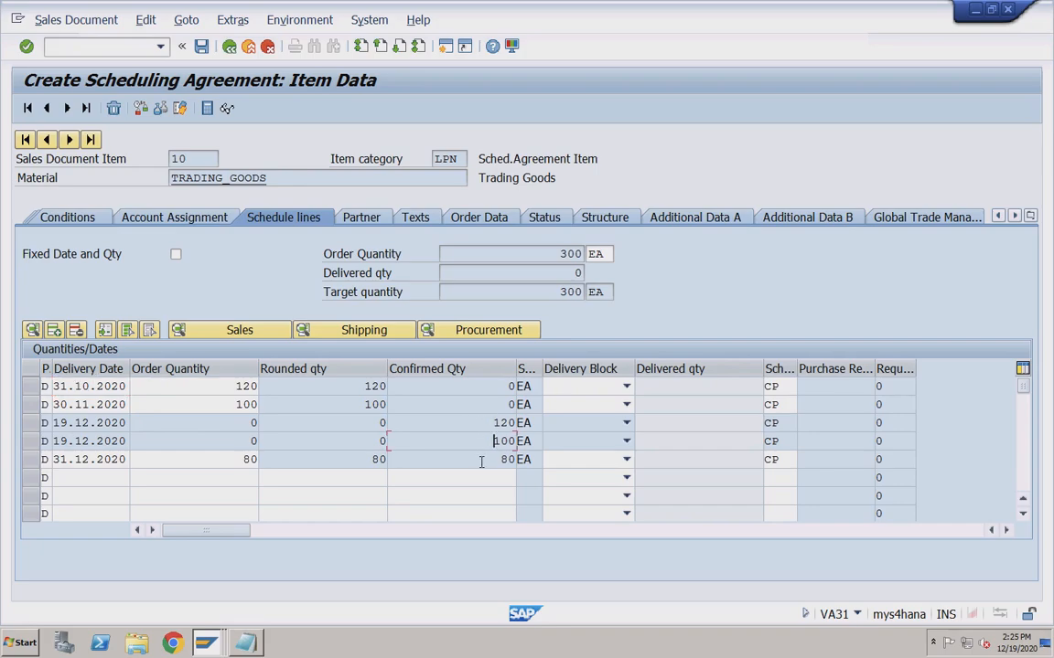
left_click(87, 423)
left_click(75, 386)
left_click(78, 404)
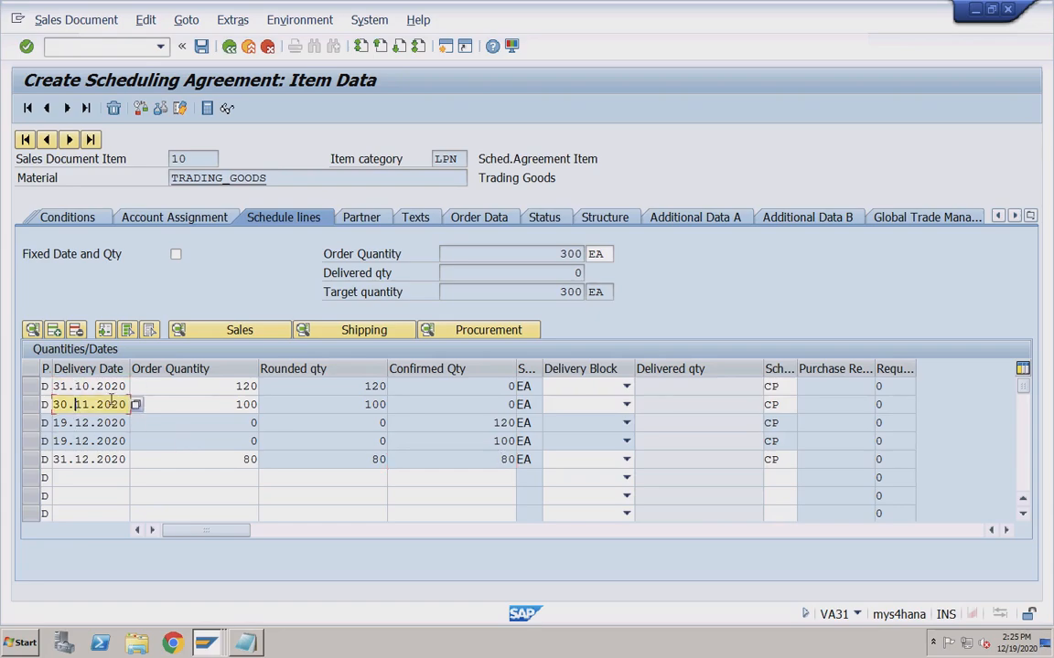
left_click(231, 47)
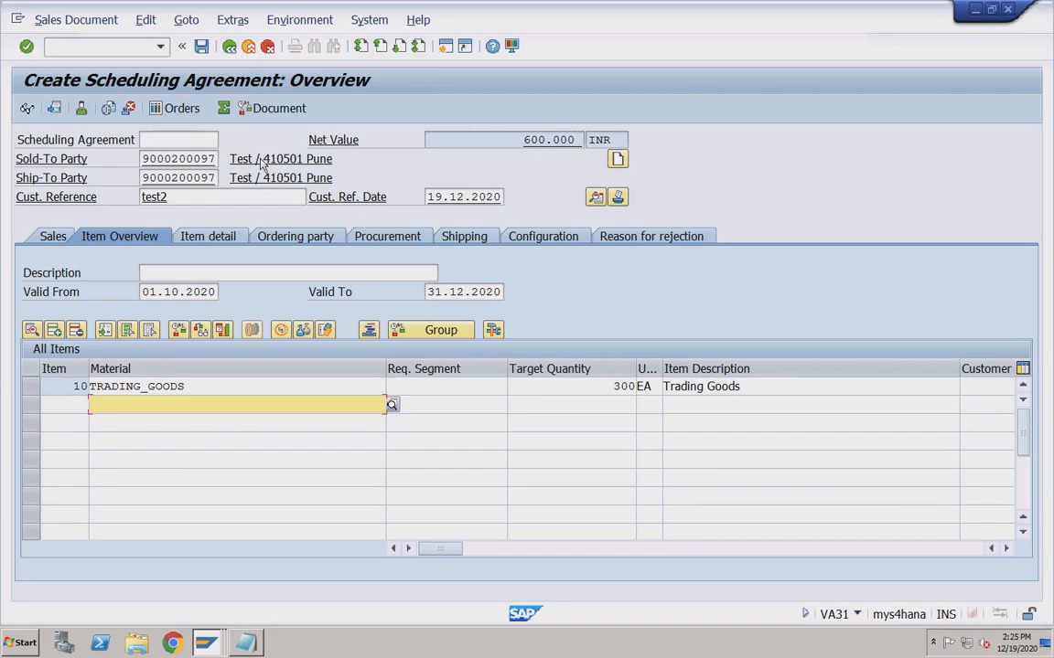
Change Valid From to 01.01.2021 and Valid To to 31.03.2021.
left_click(156, 293)
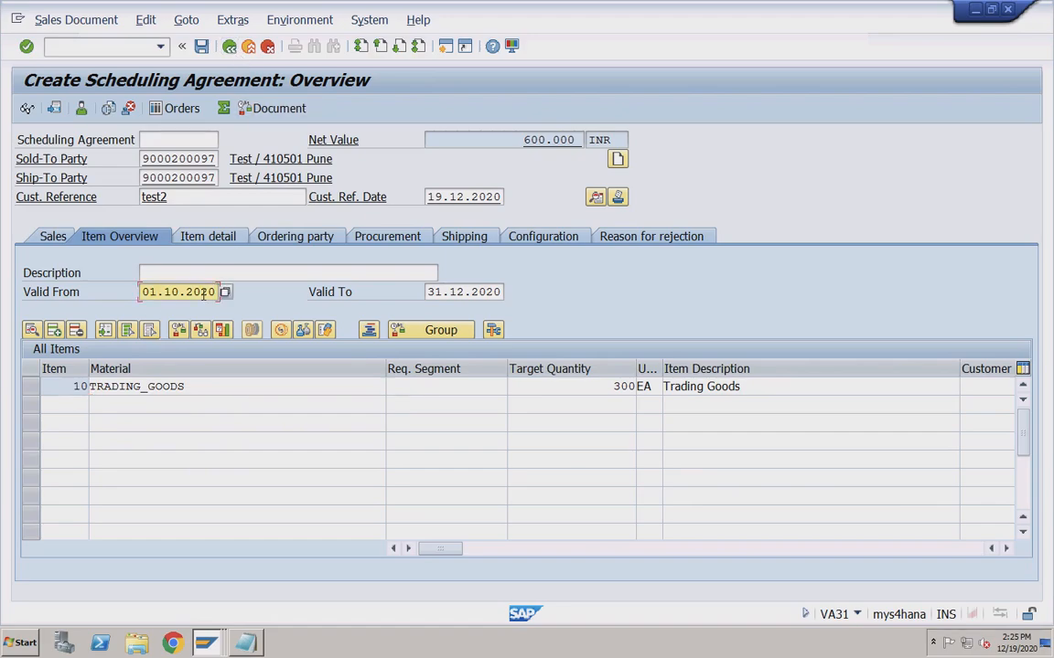
key("shift+Right")
key("shift+Right")
type("01")
key("shift+Right")
key("shift+Right")
type("21")
key("Tab")
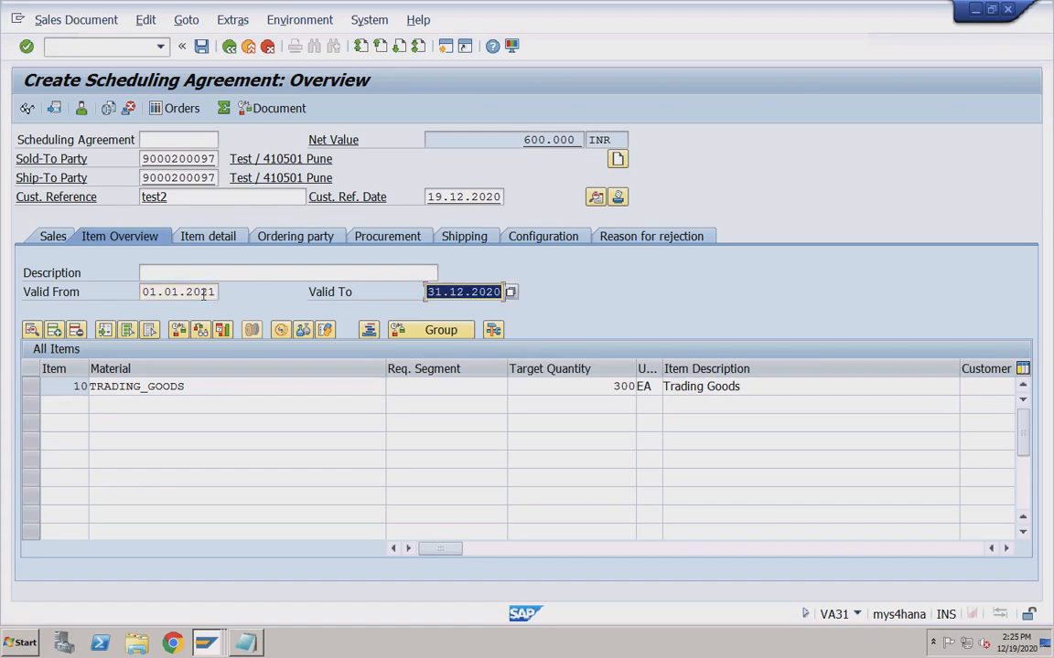
key("End")
key("BackSpace")
type("1")
key("shift+Left")
key("shift+Left")
type("03")
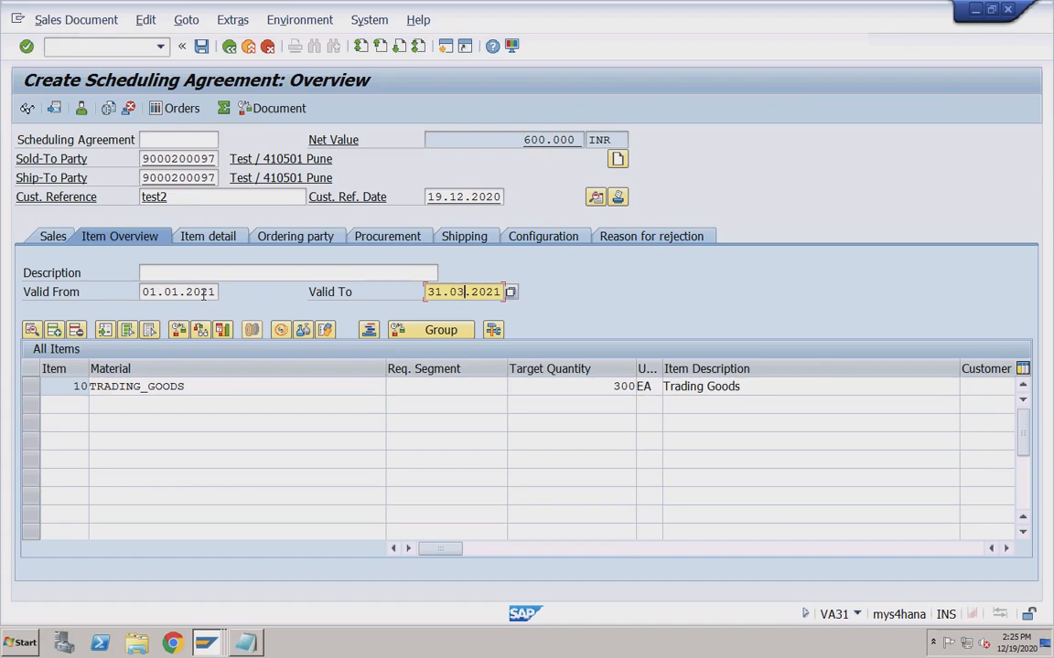
Confirm the new dates, which are rejected due to the 31.10.2020 schedule line, and enter /nva31.
key("Return")
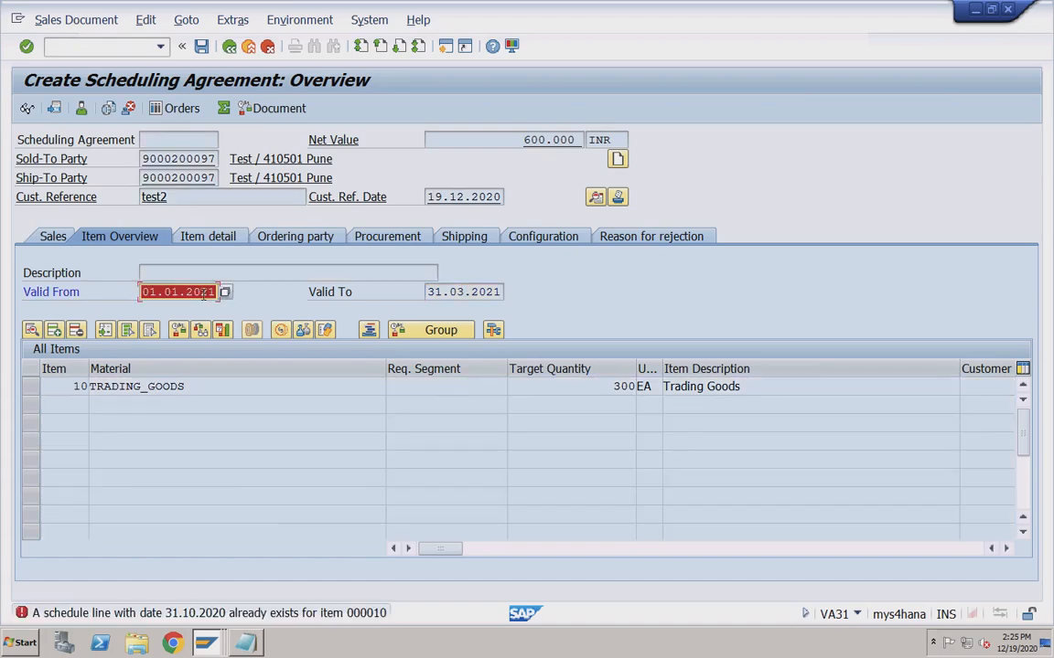
key("Return")
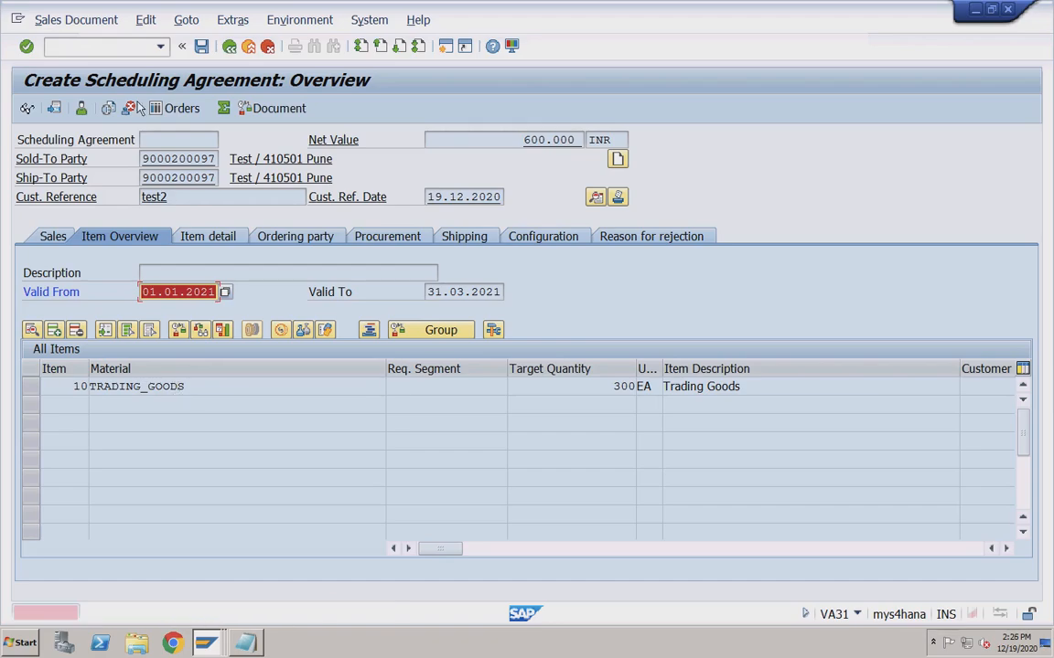
left_click(122, 50)
type("/")
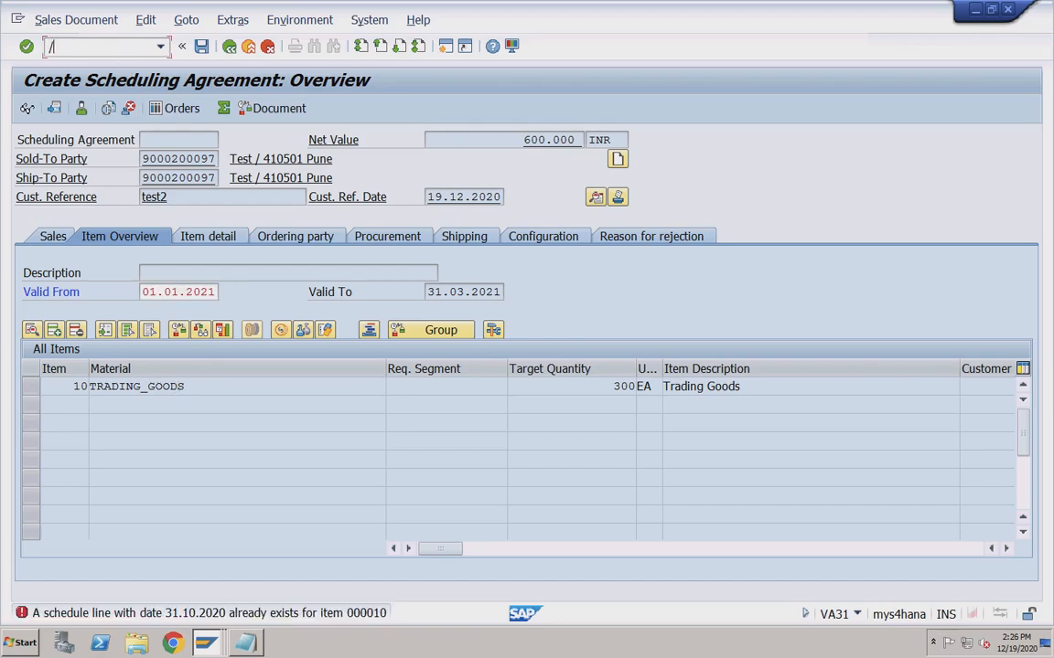
type("nva31")
Restart VA31 and fill in the sold-to party, customer reference test2 and reference date 19.12.2020.
key("Return")
key("Return")
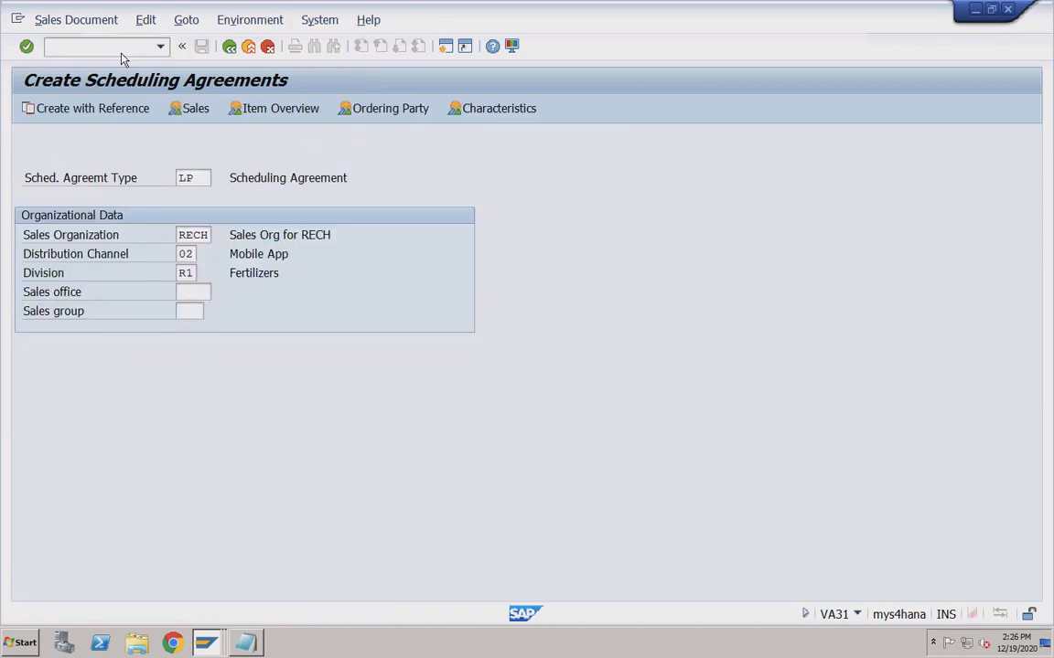
left_click(174, 159)
left_click(176, 174)
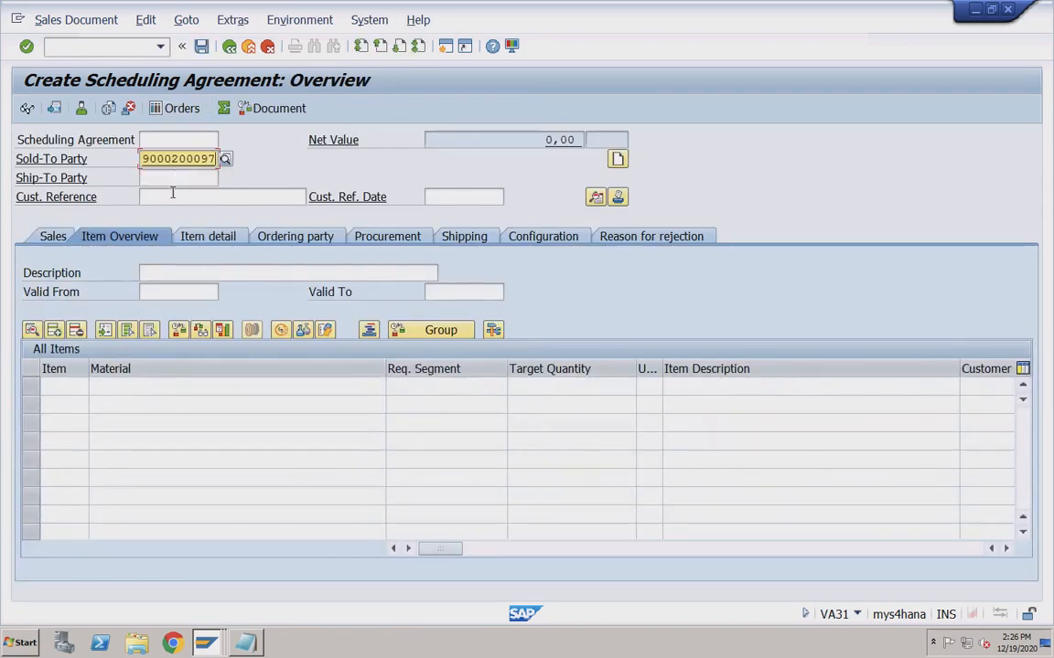
left_click(174, 196)
left_click(160, 211)
left_click(448, 196)
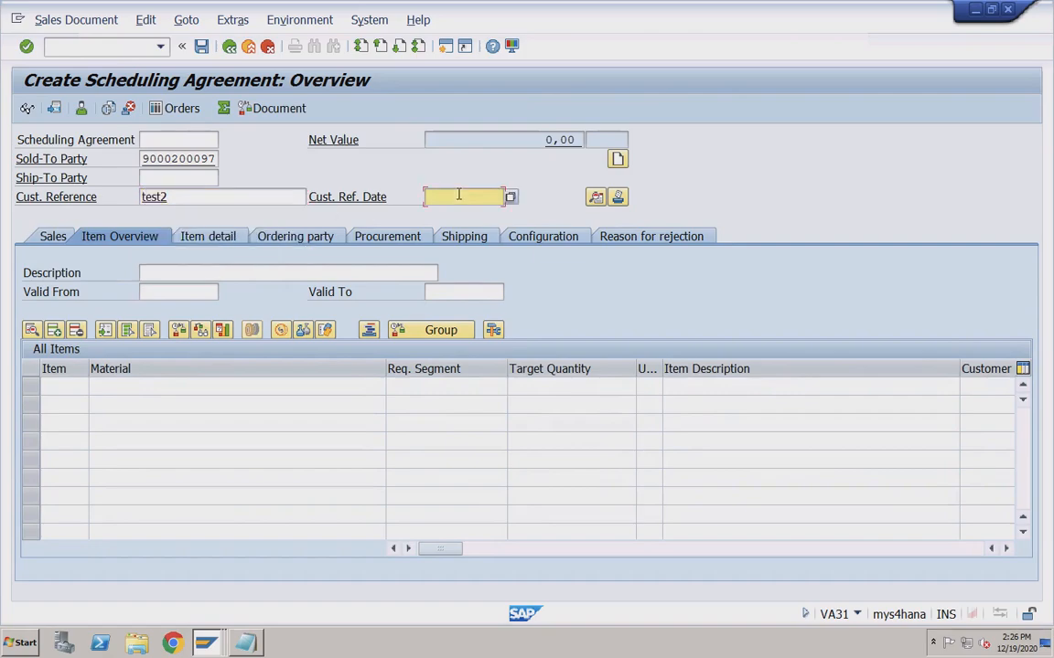
left_click(458, 210)
left_click_drag(428, 198, 502, 197)
Set the agreement validity from 01.01.2021 to 31.03.2021.
left_click(174, 292)
left_click(171, 309)
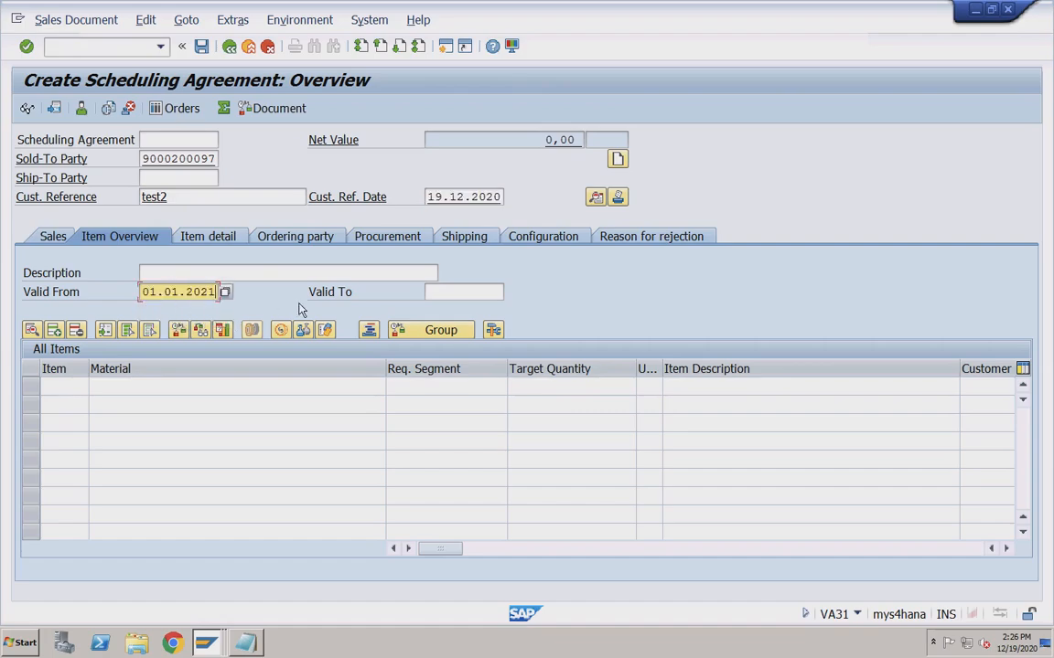
left_click(439, 291)
left_click(452, 309)
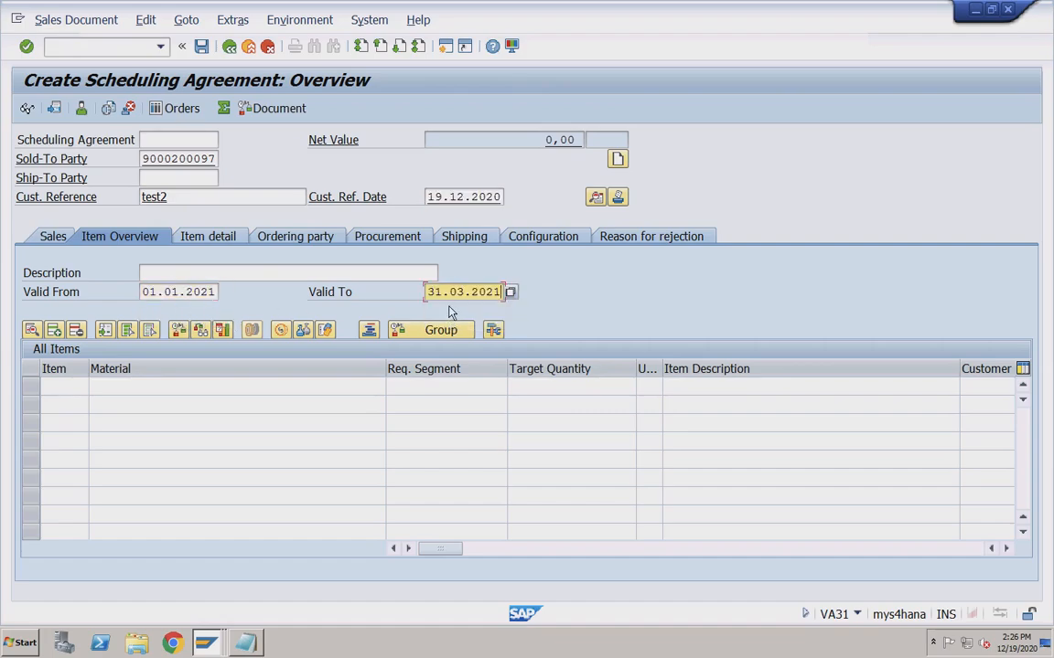
Add item TRADING_GOODS with target quantity 300 and validate the line.
left_click(137, 386)
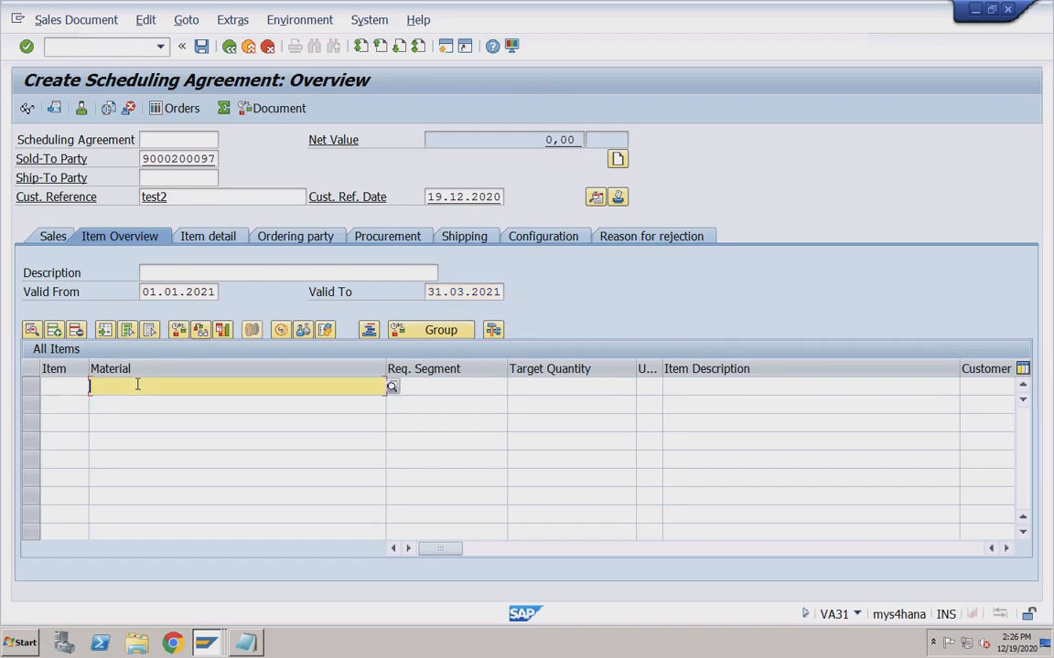
left_click(362, 404)
left_click(554, 388)
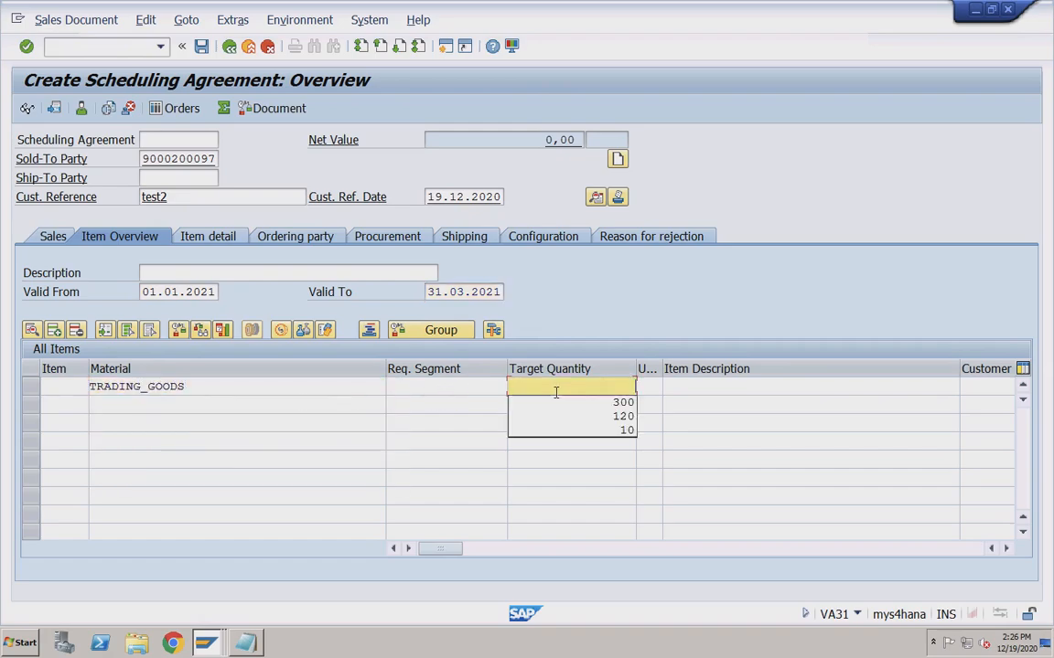
left_click(561, 399)
left_click(277, 387)
key("Return")
Add a PR00 condition of 2000 INR to item 10's pricing, then reopen the item details.
double_click(263, 389)
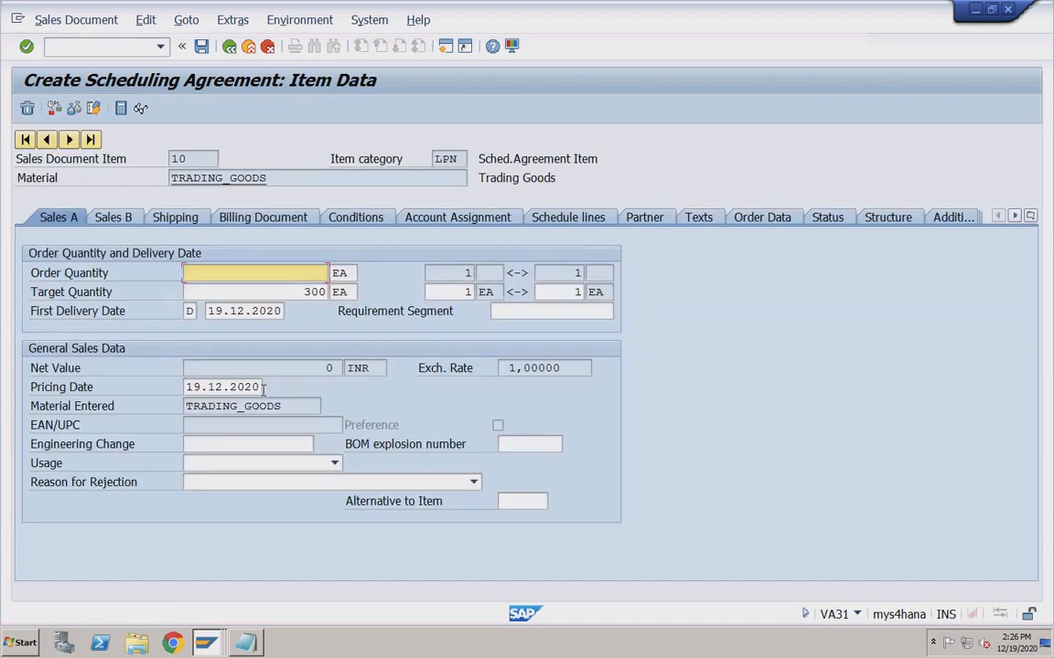
left_click(360, 218)
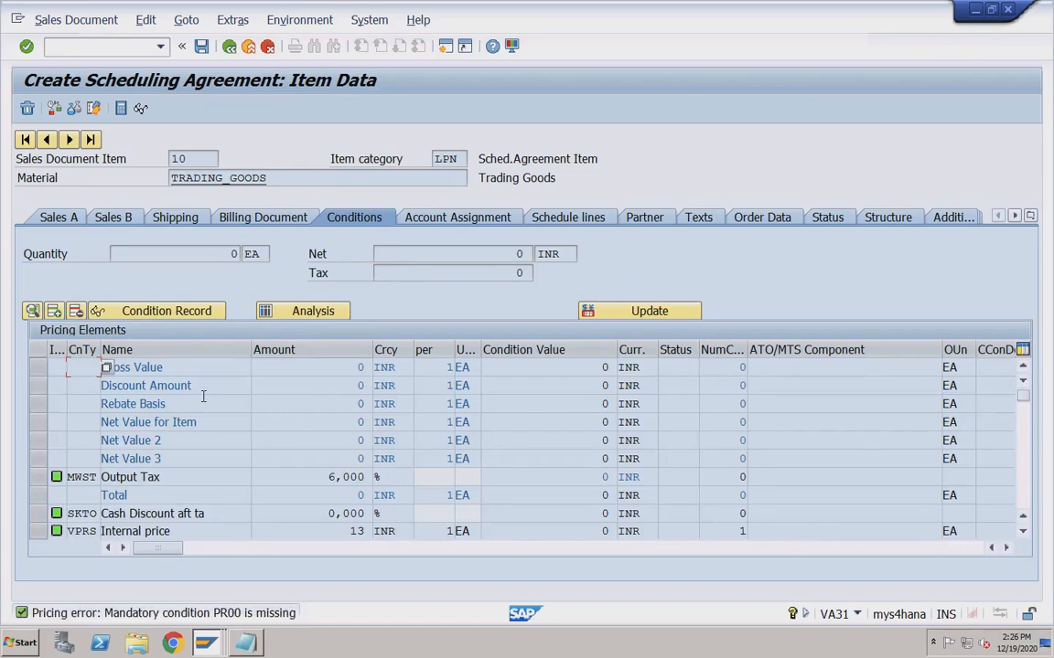
left_click(1025, 432)
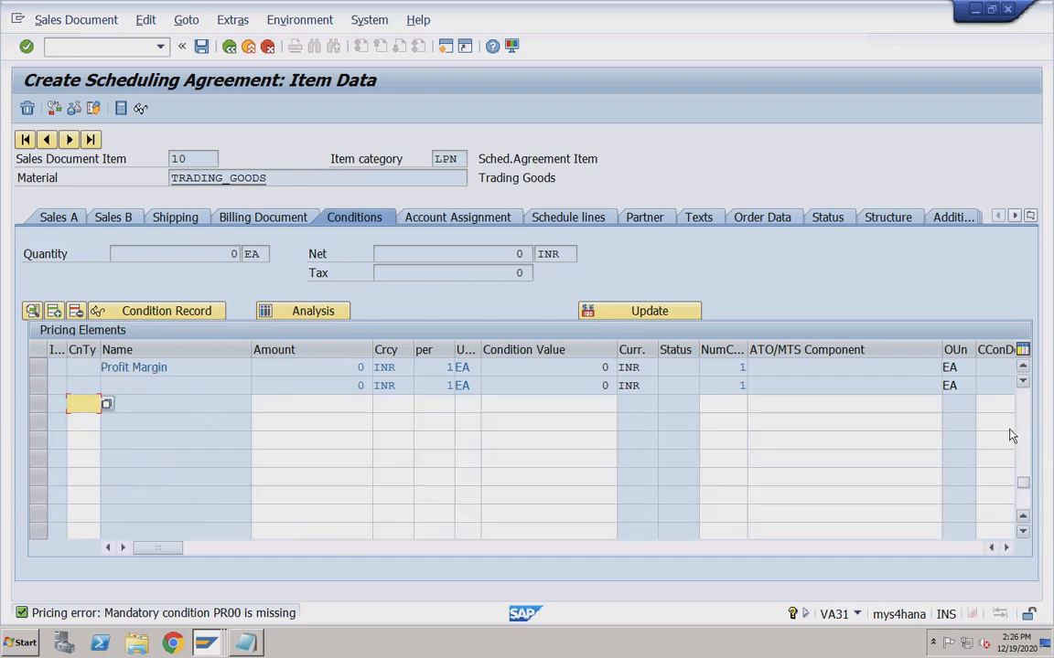
left_click(83, 420)
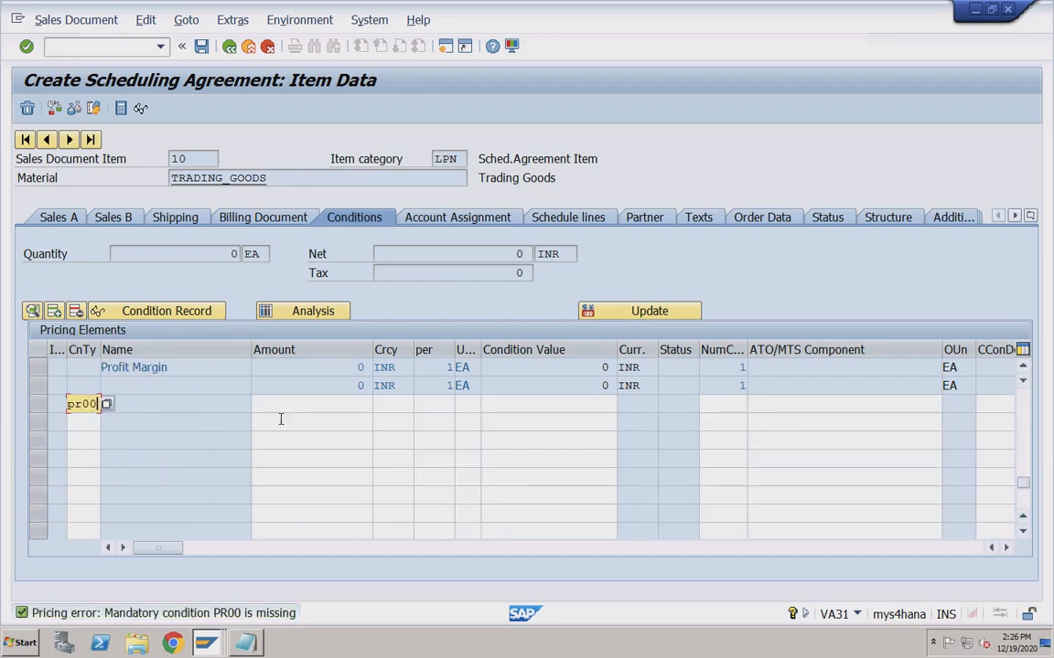
left_click(293, 409)
type("200")
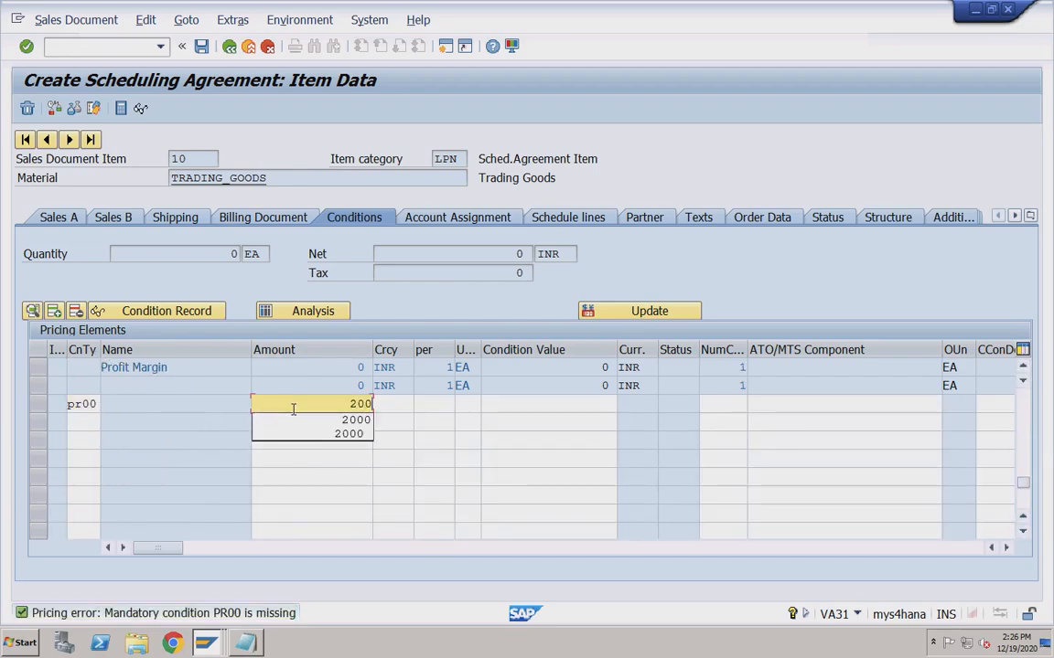
type("0")
key("Return")
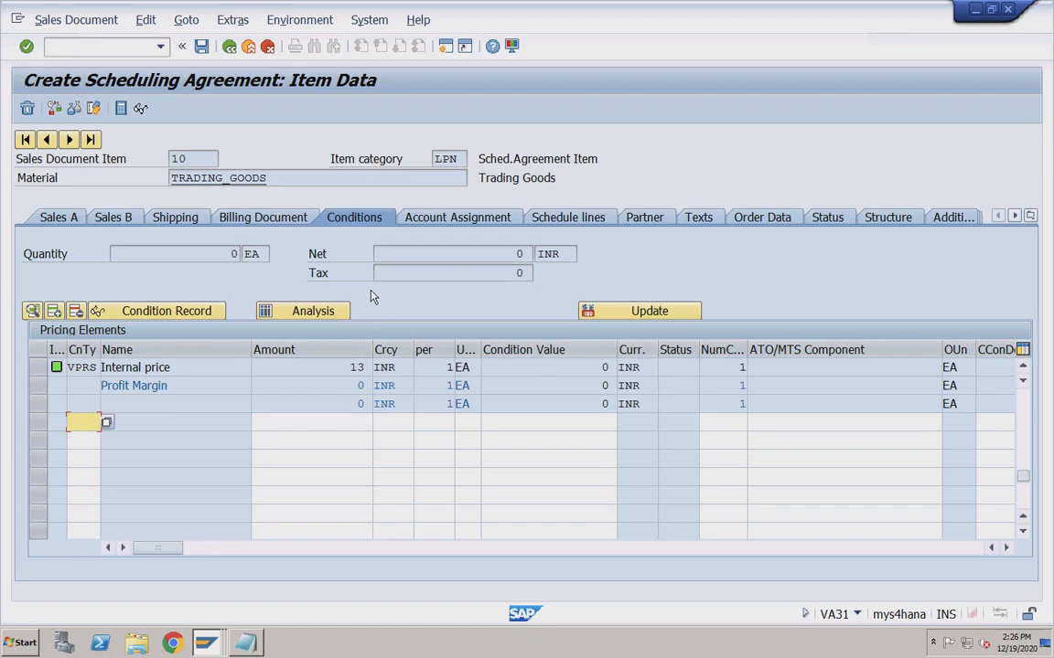
left_click(227, 46)
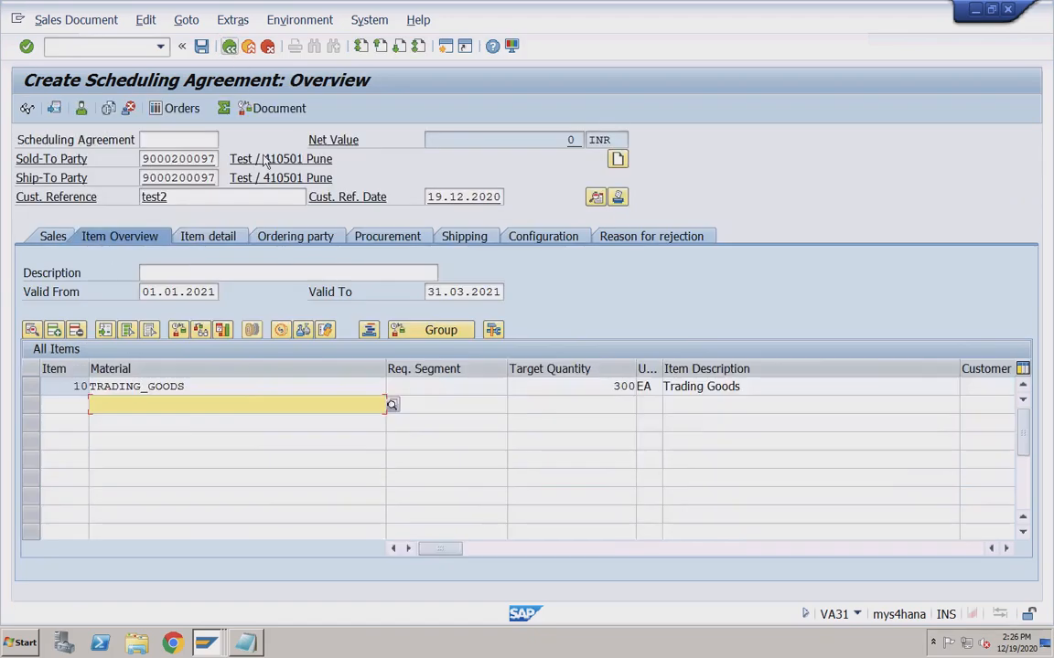
double_click(242, 385)
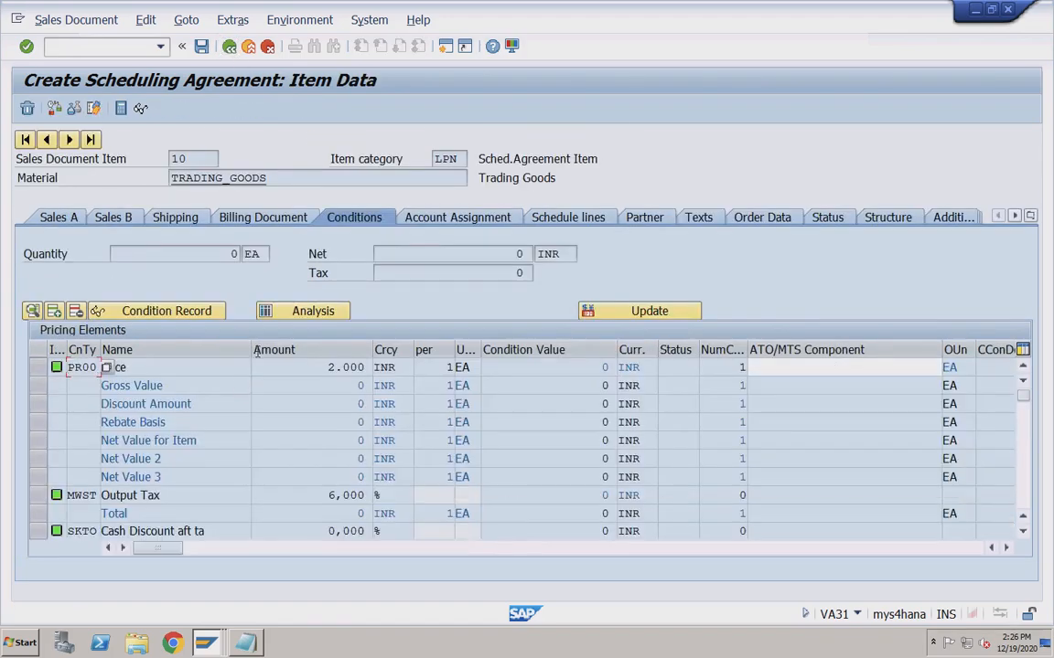
Enter schedule line delivery dates 01.01.2021, 01.02.2021 and 01.03.2021.
left_click(568, 216)
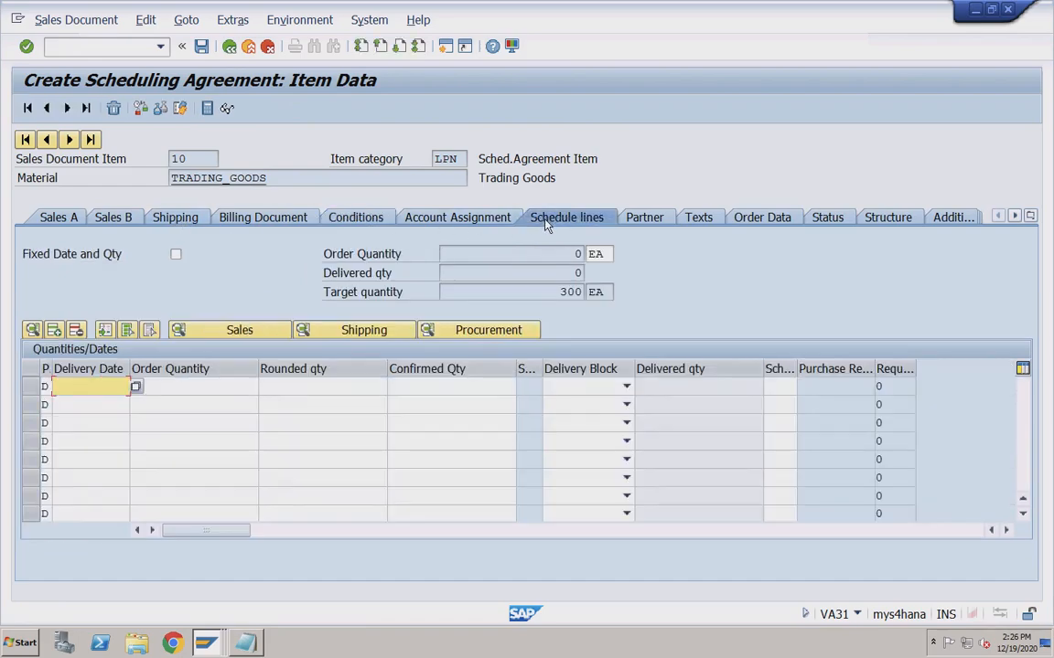
left_click(110, 391)
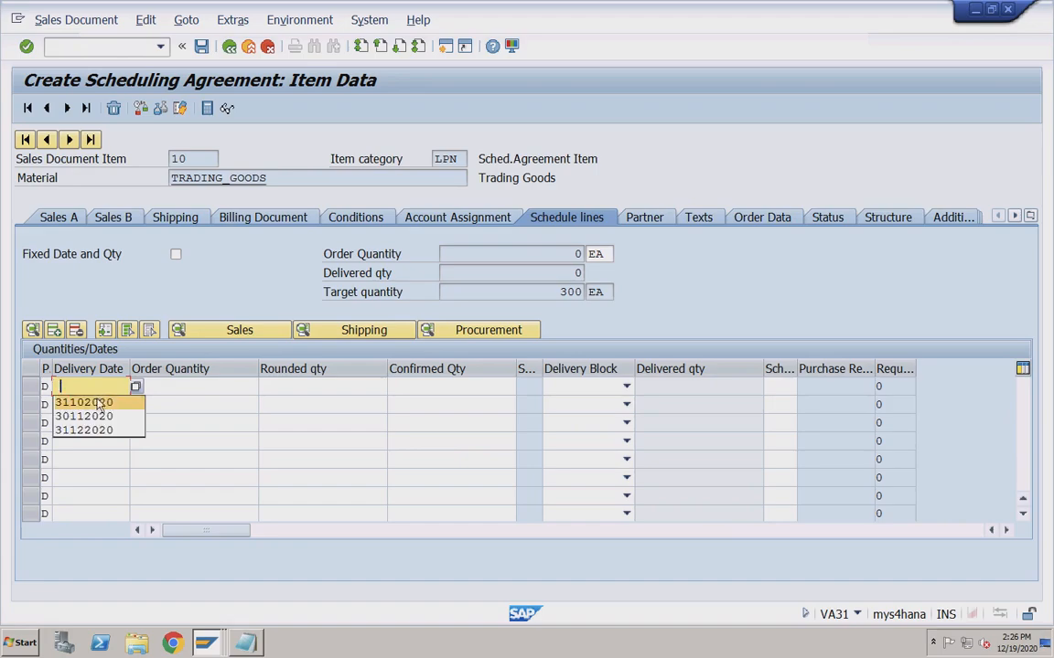
left_click(86, 386)
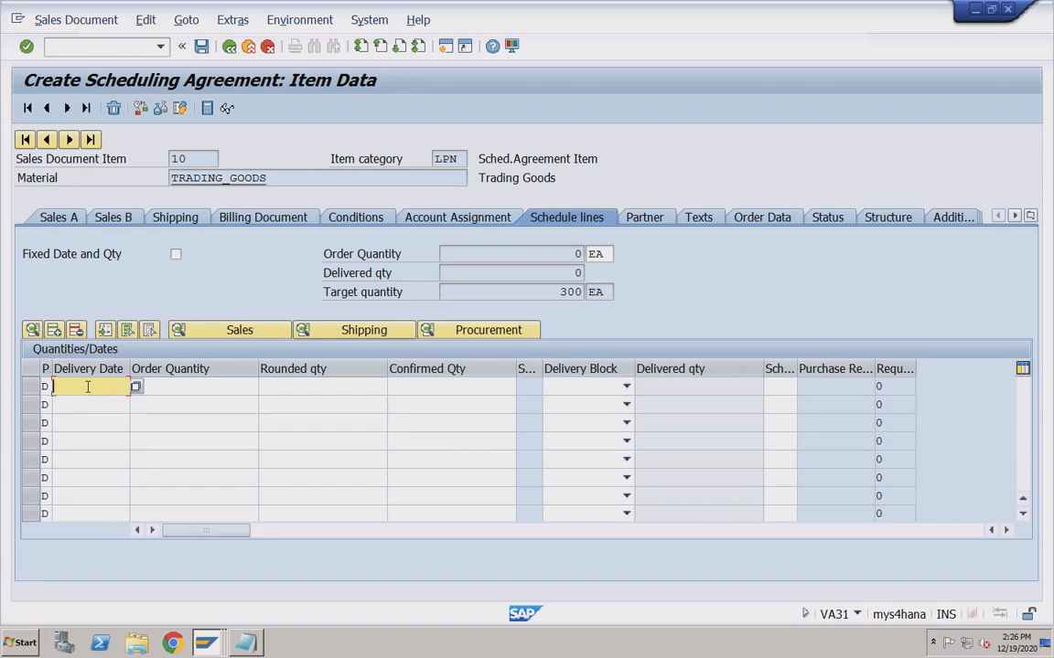
type("01012021")
left_click(90, 403)
type("01022021")
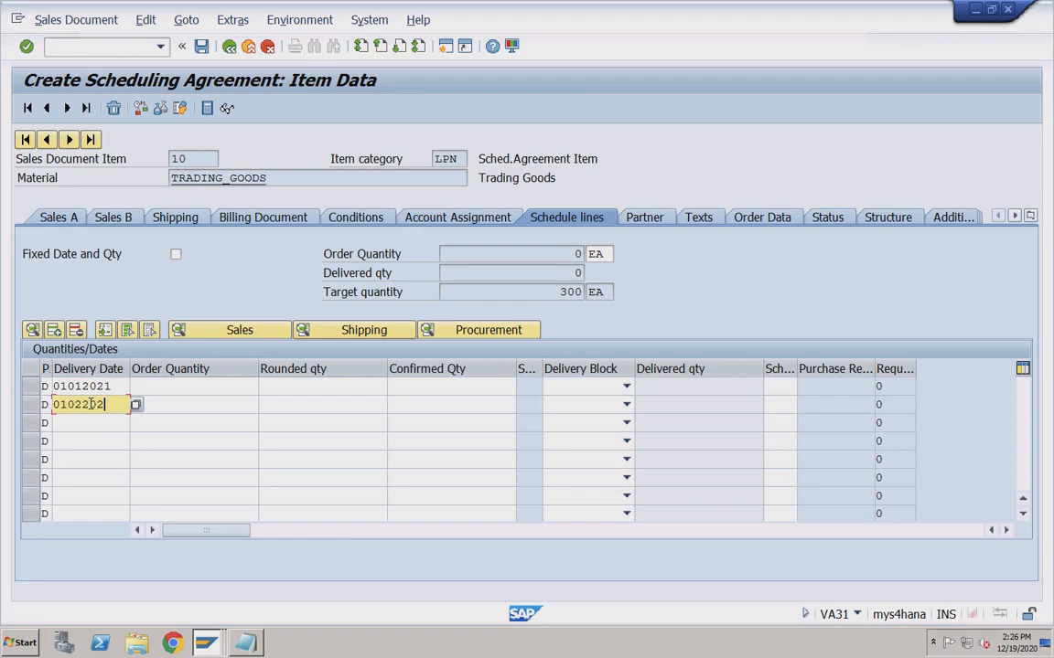
left_click(113, 407)
key("BackSpace")
left_click(102, 422)
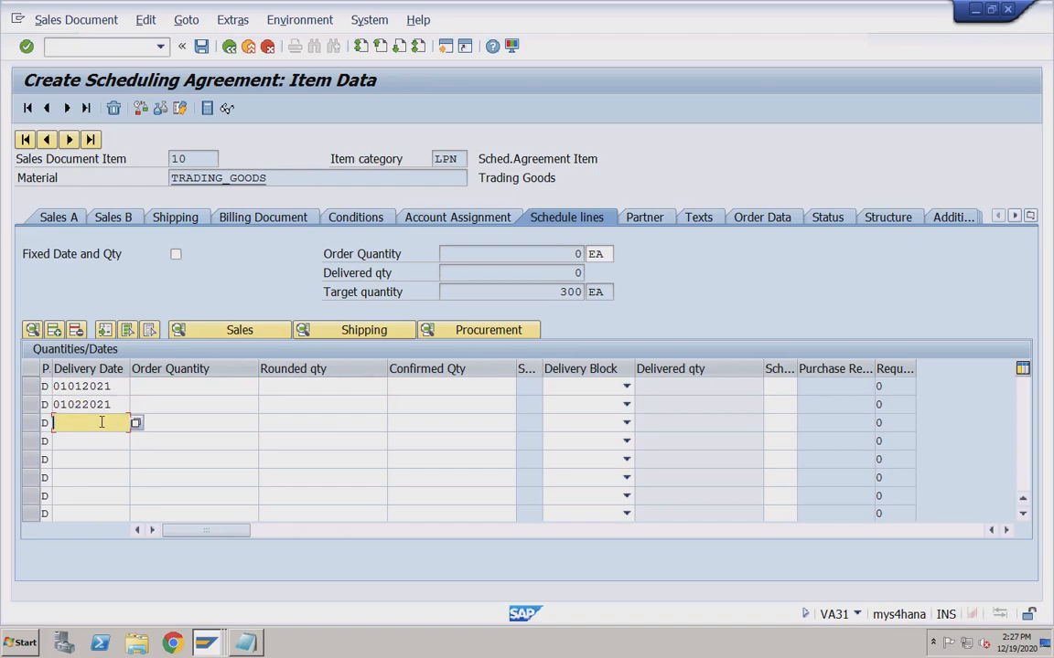
type("01032021")
Give the three schedule lines order quantities 120, 100 and 80 and confirm.
left_click(176, 388)
type("120")
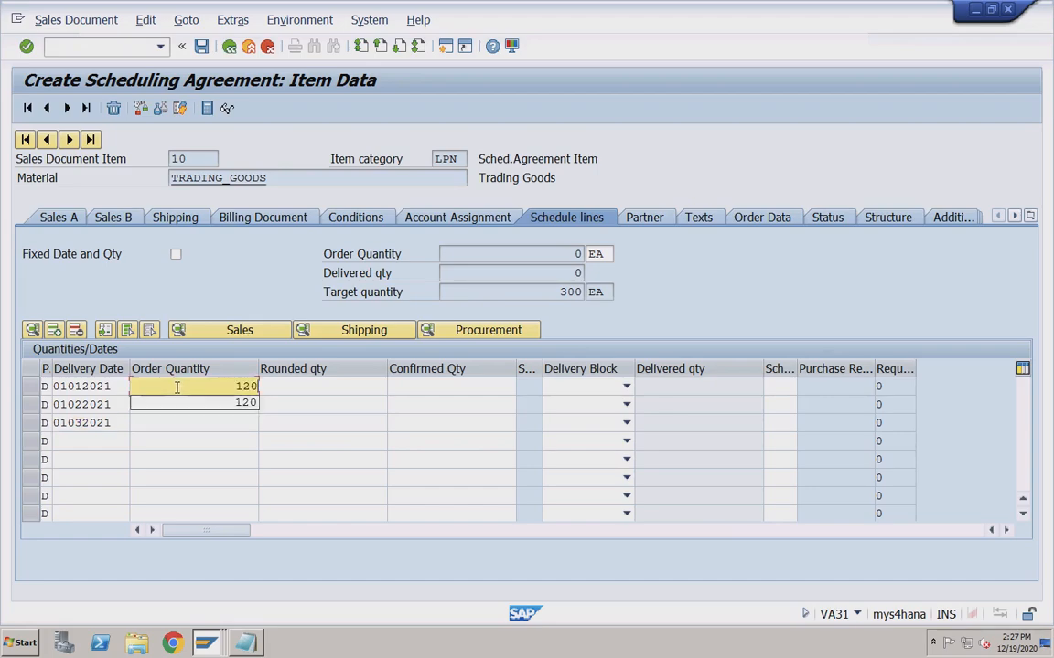
left_click(170, 424)
left_click(190, 405)
type("100")
left_click(202, 423)
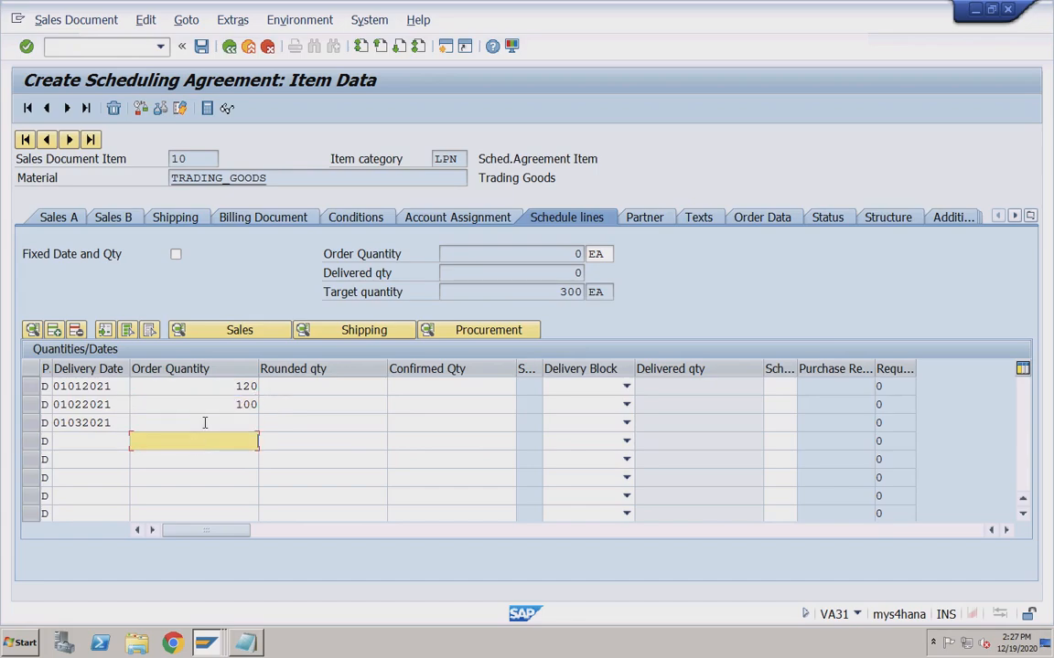
type("80")
key("Return")
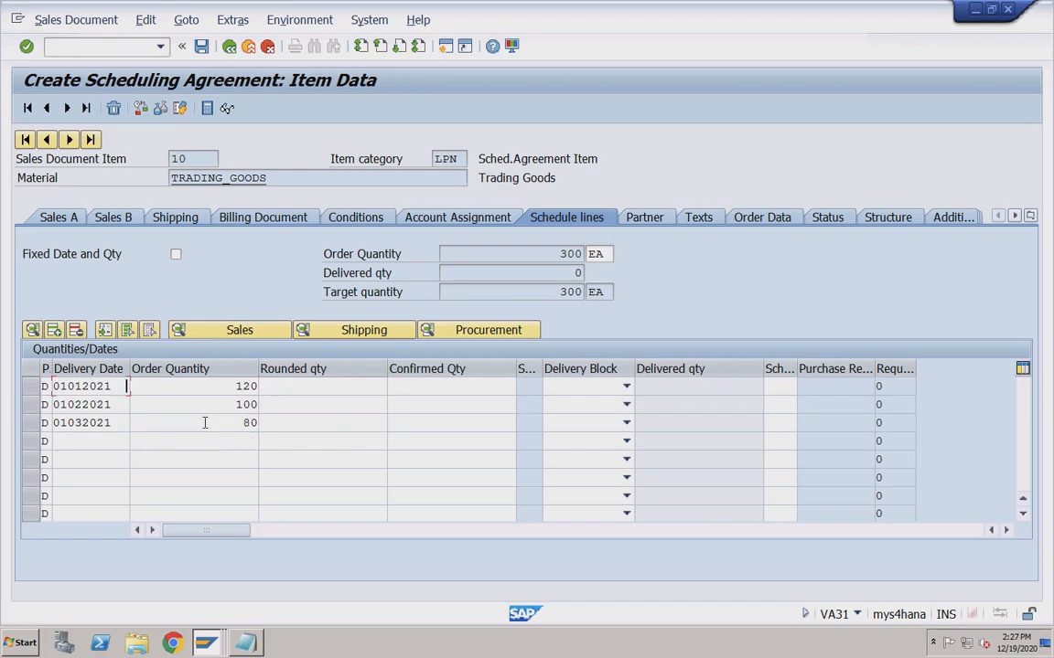
Review the first schedule line's date and quantity, then save the scheduling agreement.
left_click(338, 387)
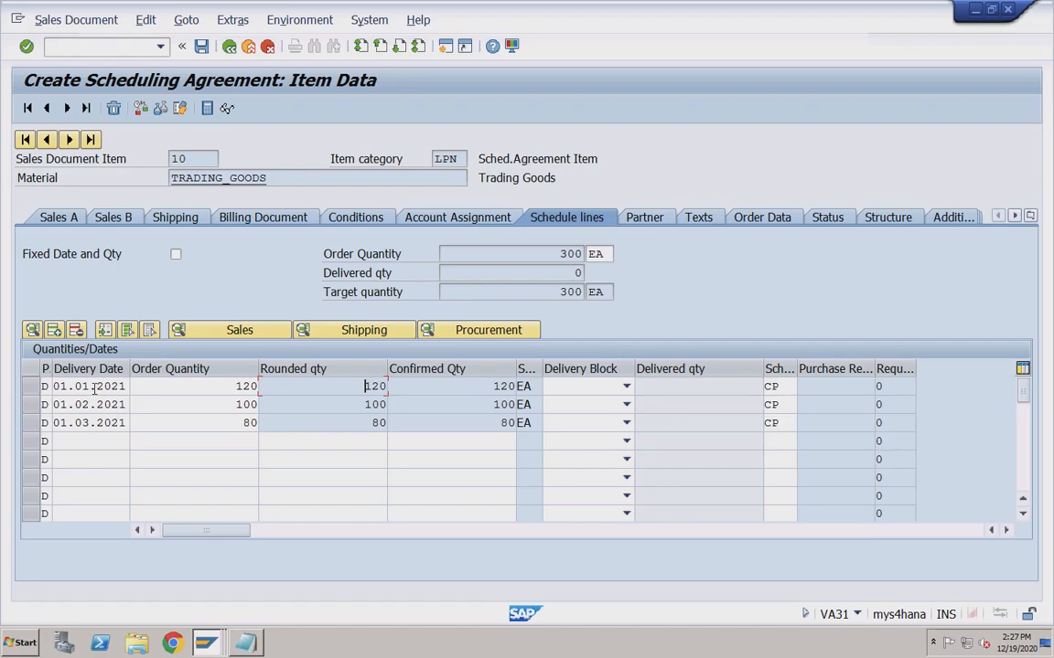
left_click(155, 391)
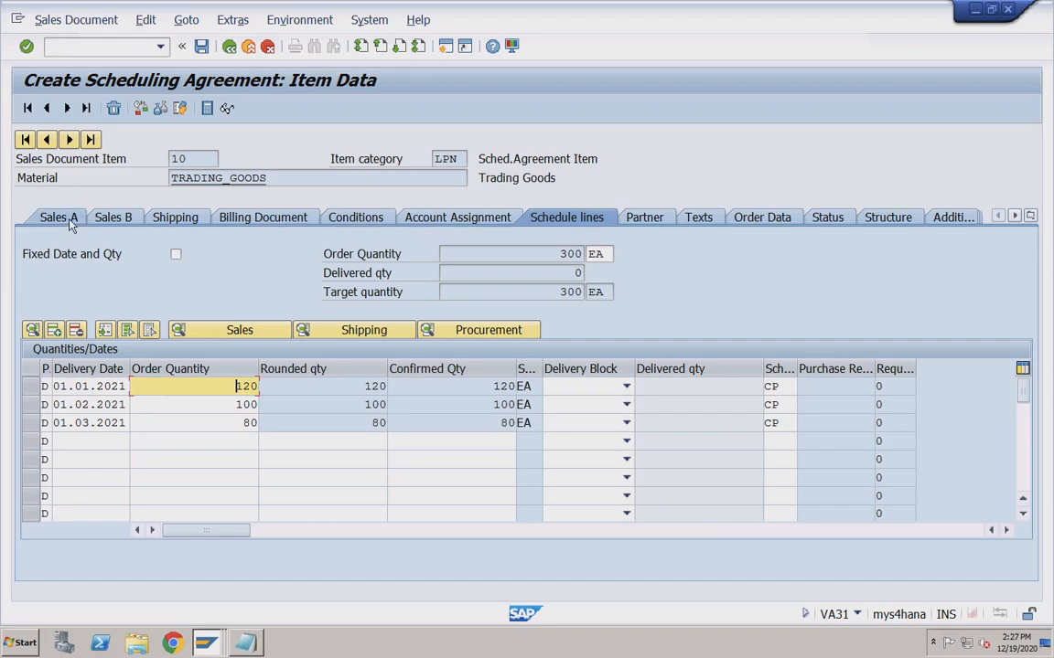
left_click(99, 386)
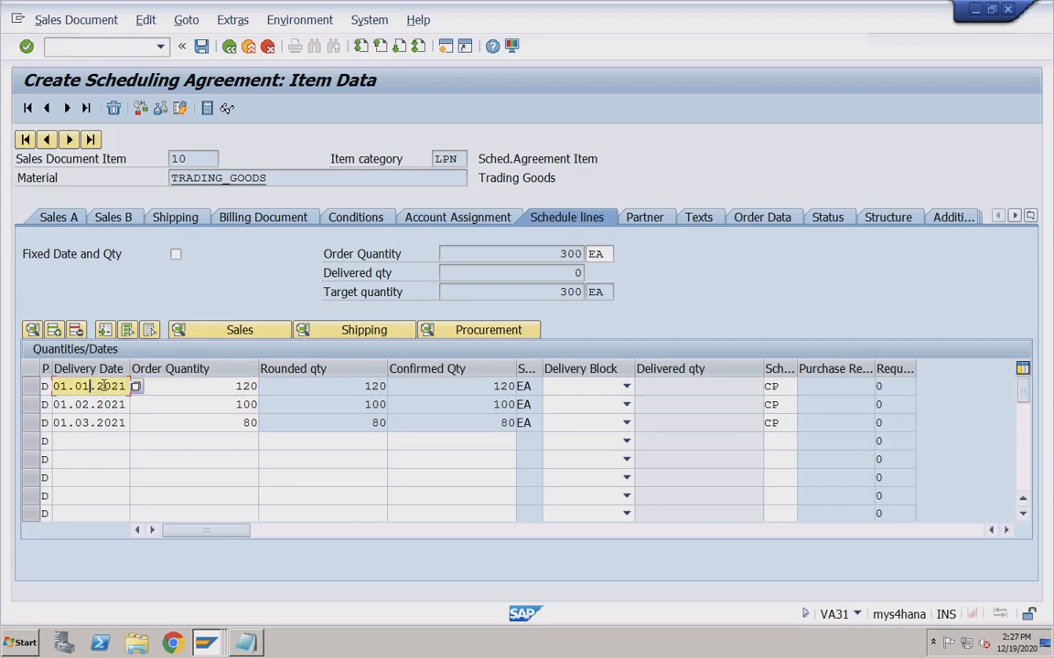
left_click(191, 387)
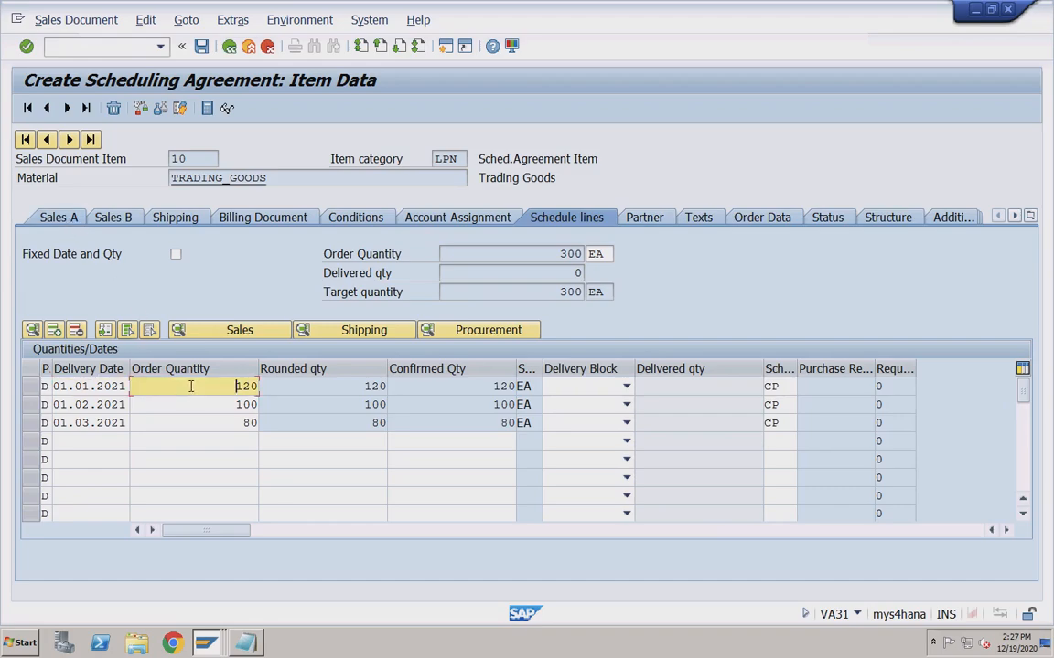
left_click(97, 386)
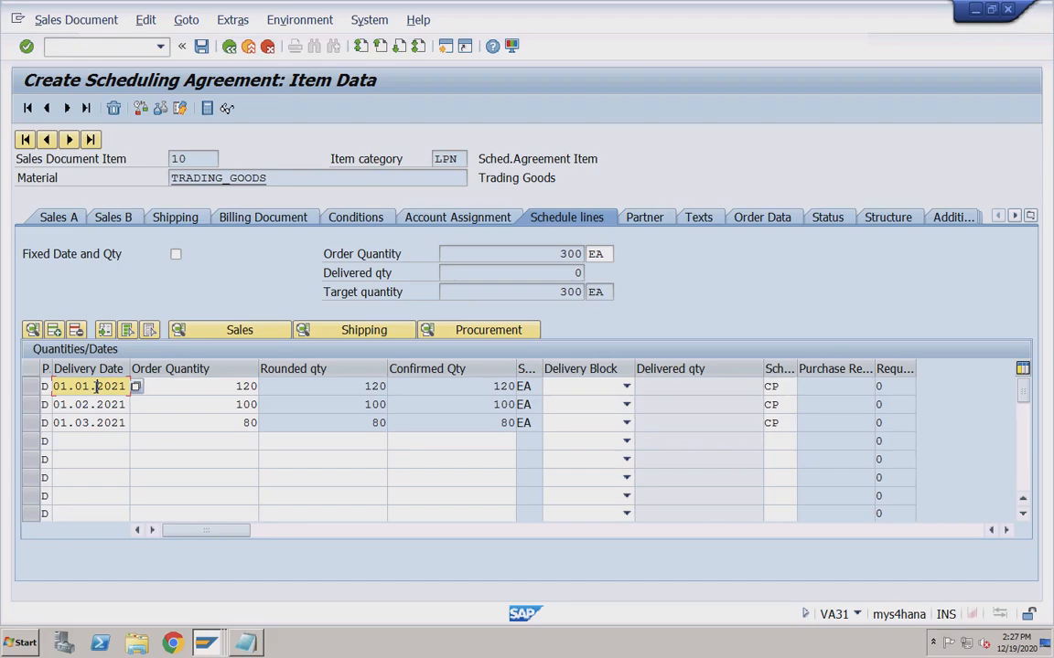
left_click(202, 47)
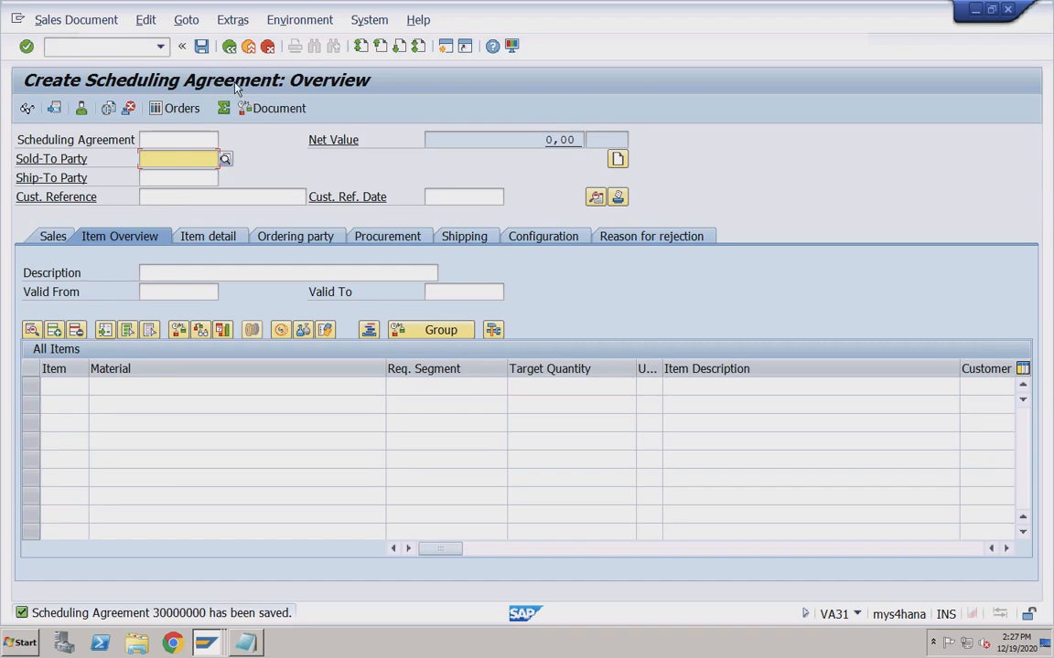
Run /nvl01 for order 30000000 at shipping point RC01 with selection date 01.01.2021.
left_click(126, 50)
type("/nvl01")
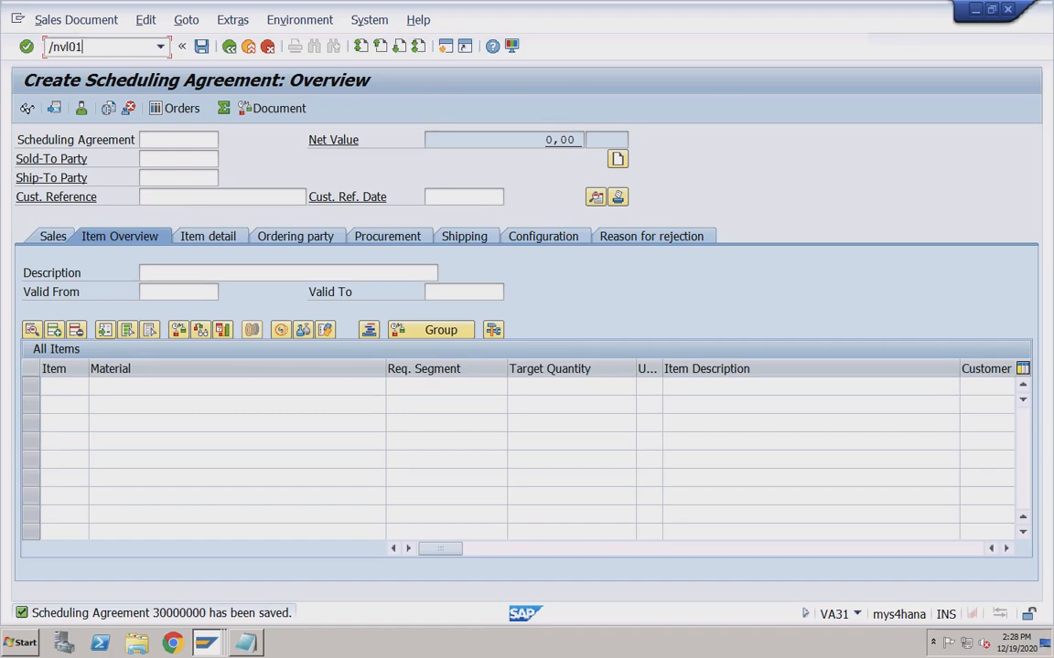
key("Return")
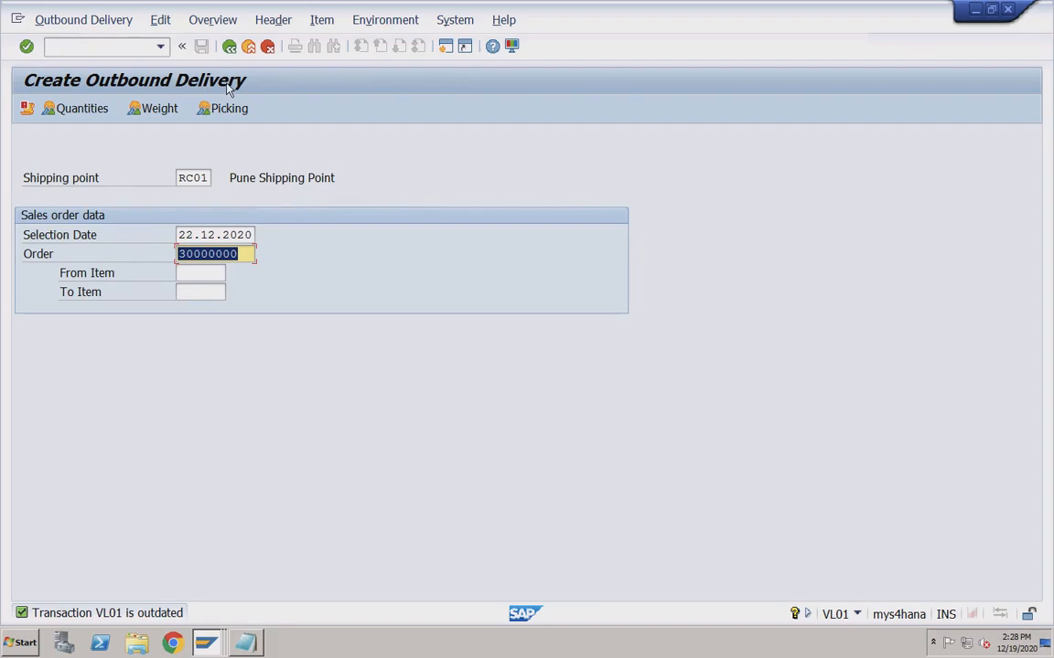
left_click(182, 177)
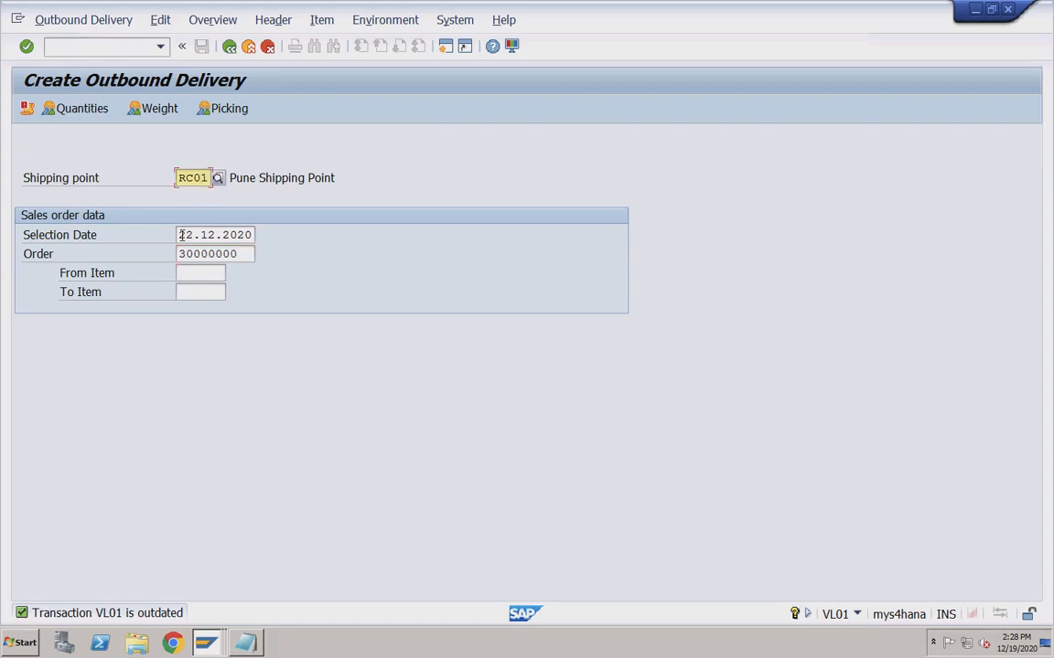
left_click(181, 235)
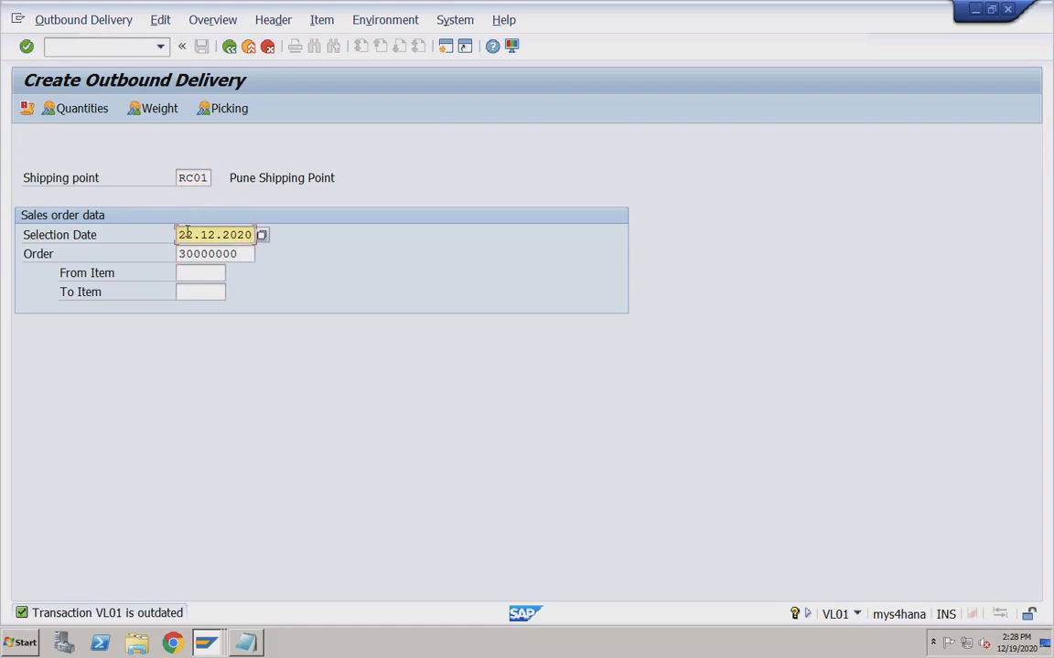
left_click_drag(181, 235, 252, 235)
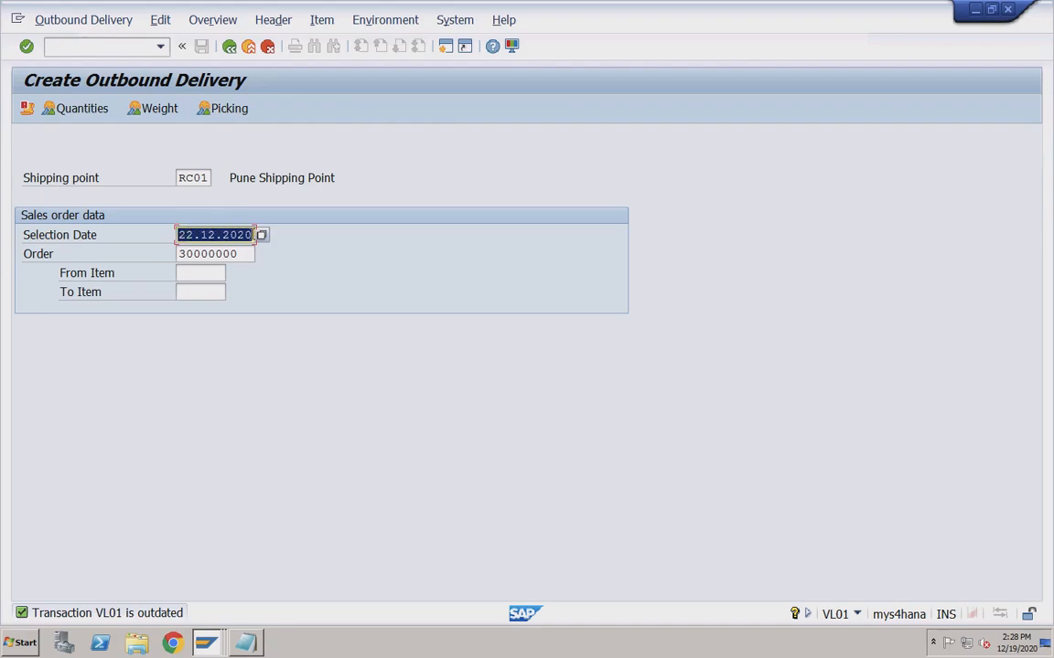
type("010")
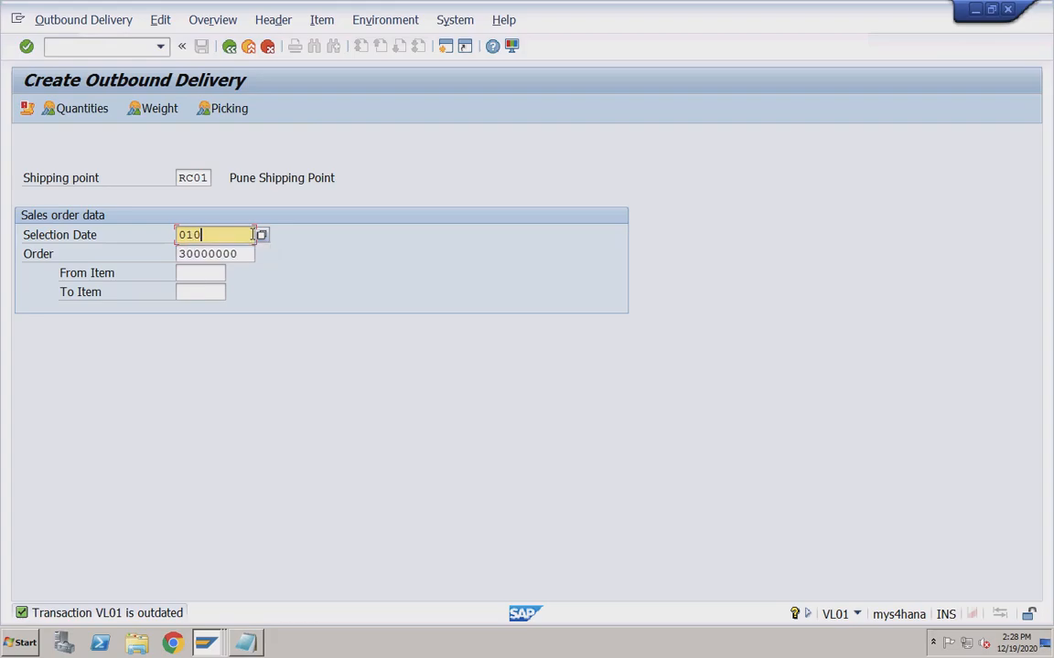
type("12021")
key("Return")
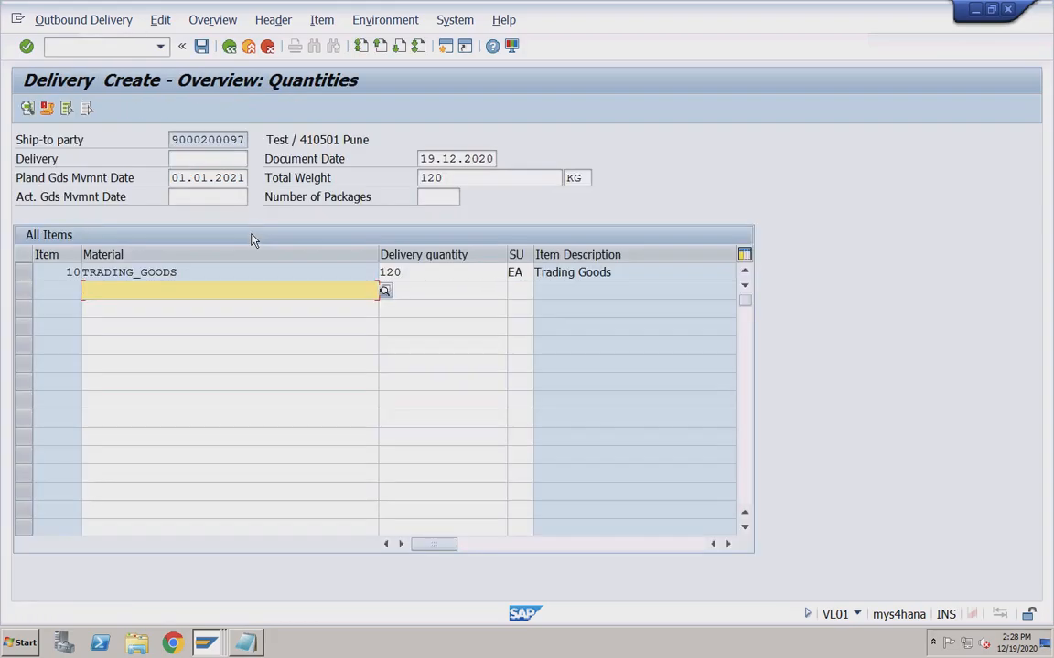
Check item 10's delivery quantity and goods movement date, then cancel the delivery without saving.
left_click(416, 271)
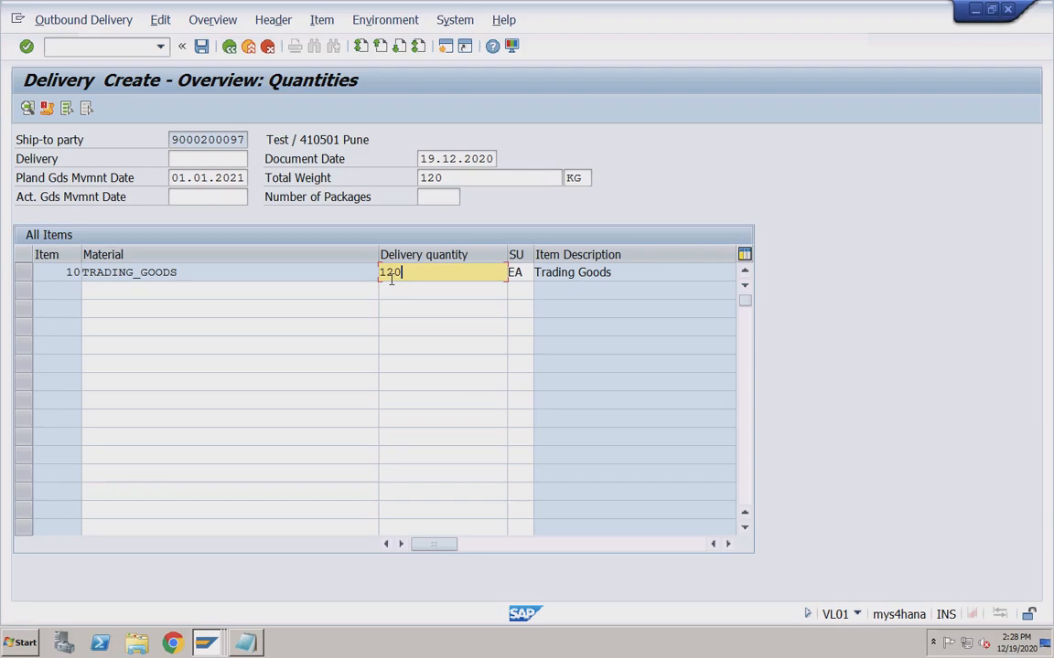
left_click(207, 181)
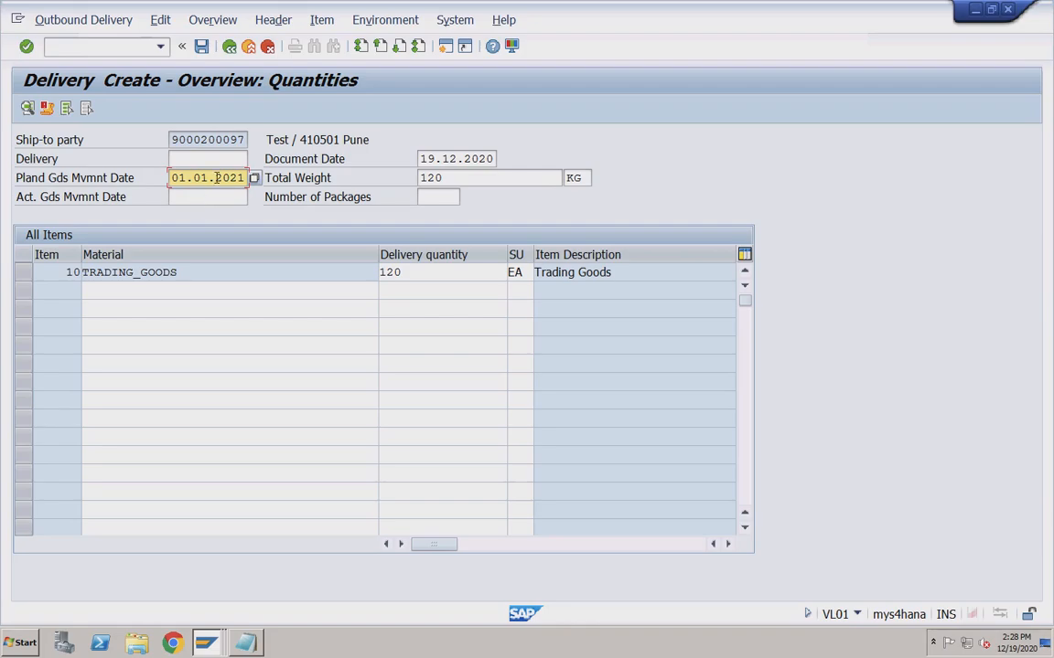
left_click(269, 49)
left_click(279, 354)
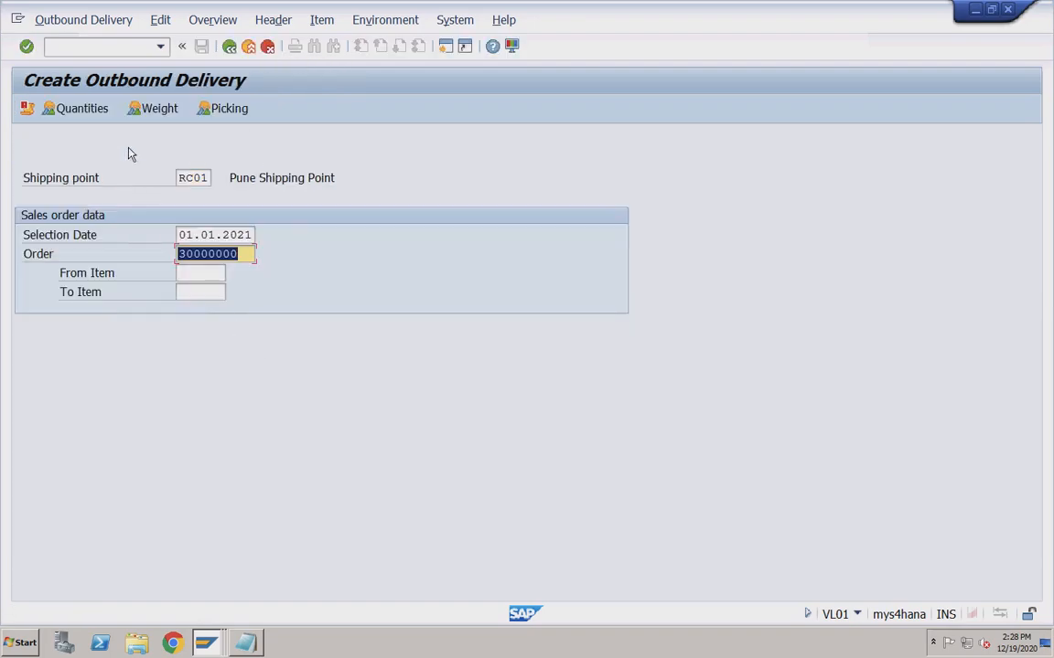
left_click(122, 50)
type("/n")
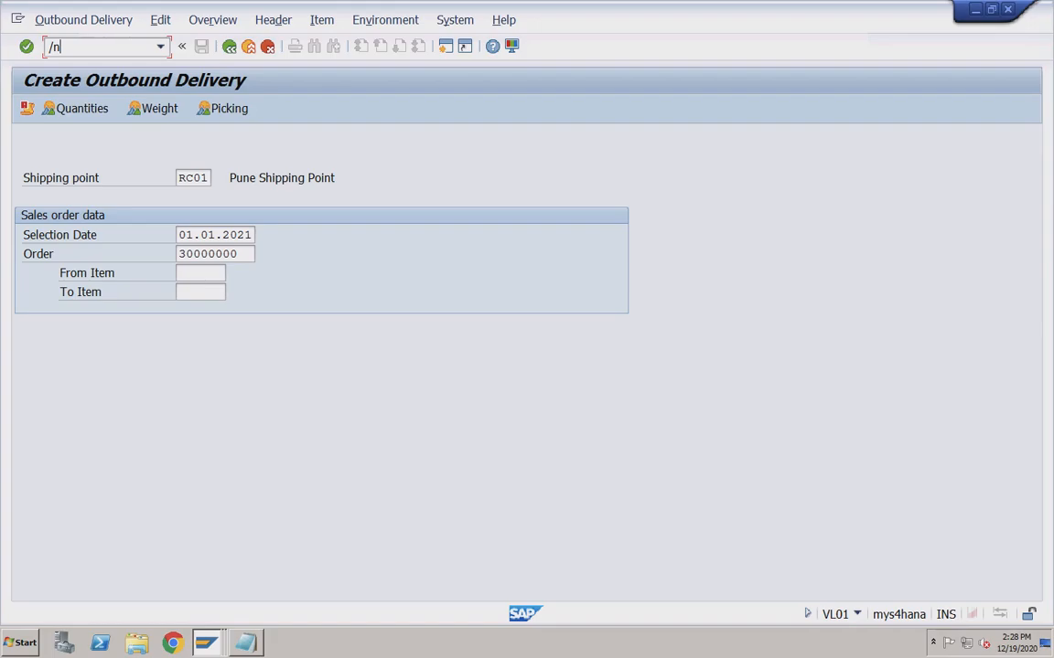
Open VL10A and enter sales organization RECH.
type("vl10A")
key("Return")
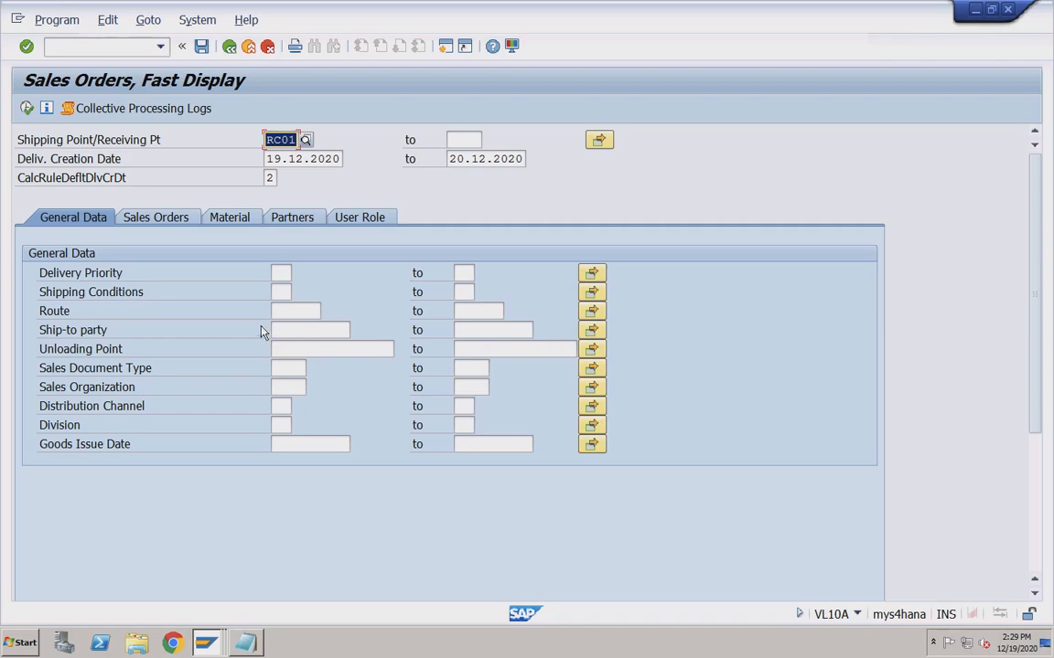
left_click(292, 385)
type("RECH")
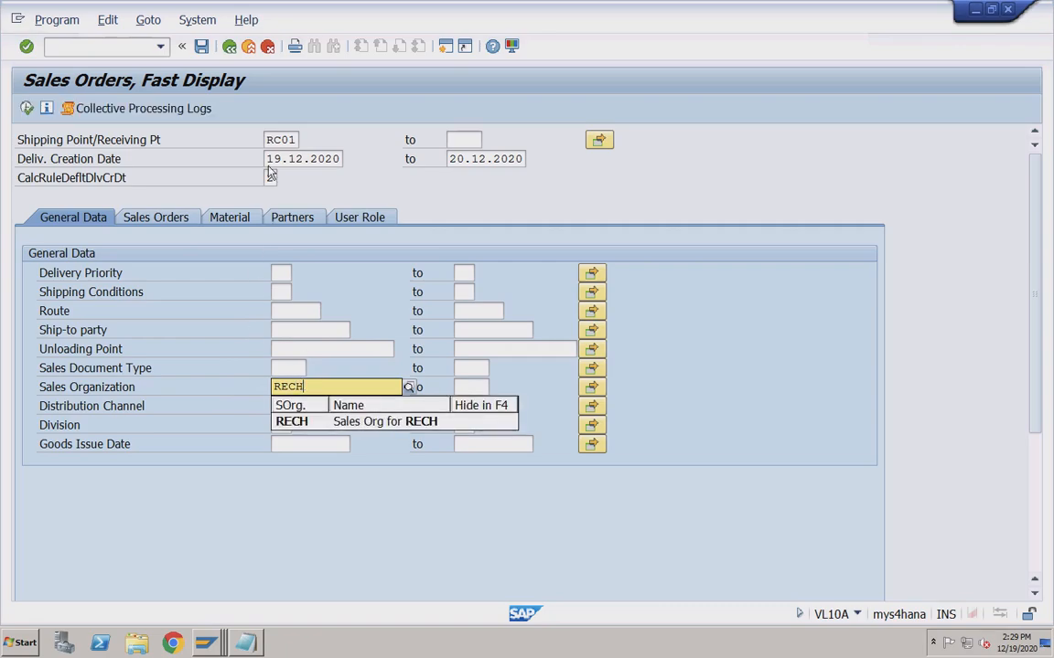
Set delivery creation dates 01.01.2021 to 31.03.2021, execute, and acknowledge the 30-day notice.
left_click_drag(266, 159, 344, 159)
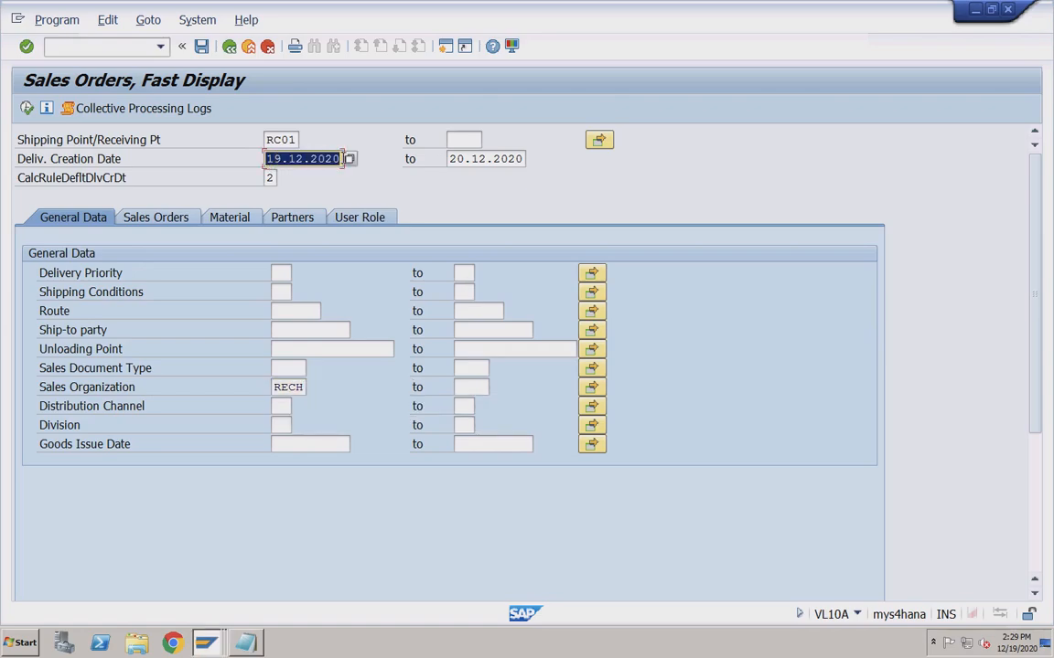
type("01012021")
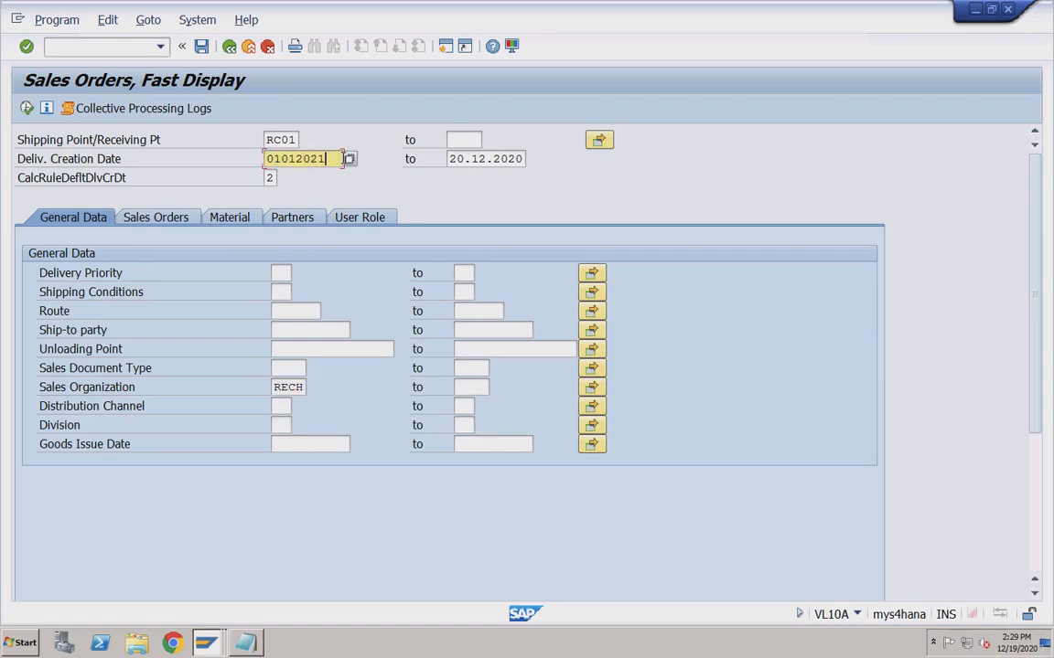
key("Tab")
type("31")
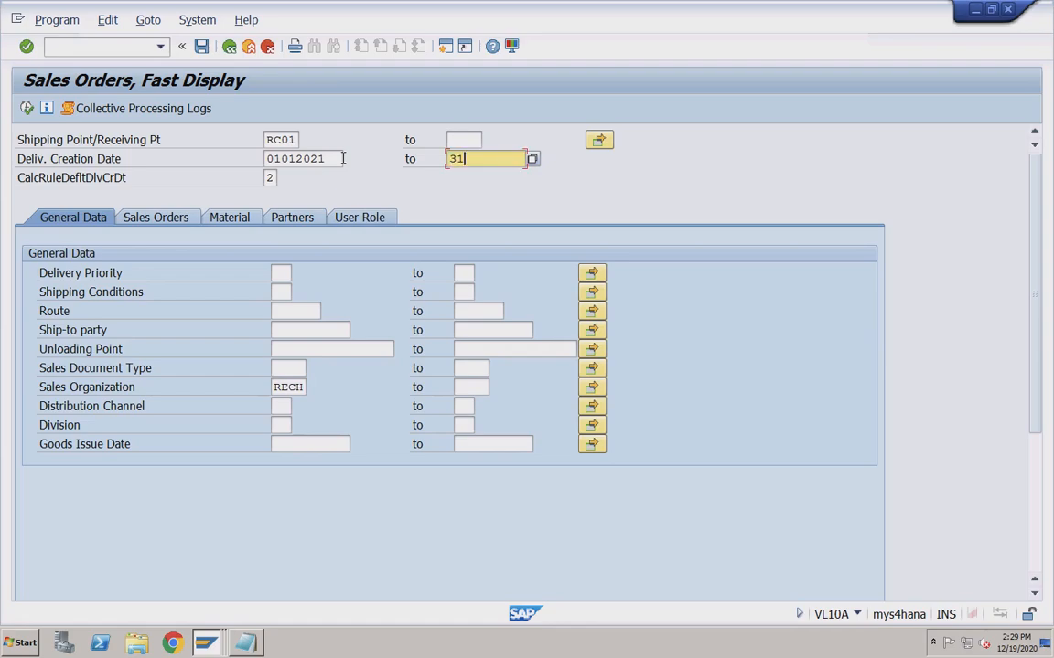
type("032021")
left_click(289, 388)
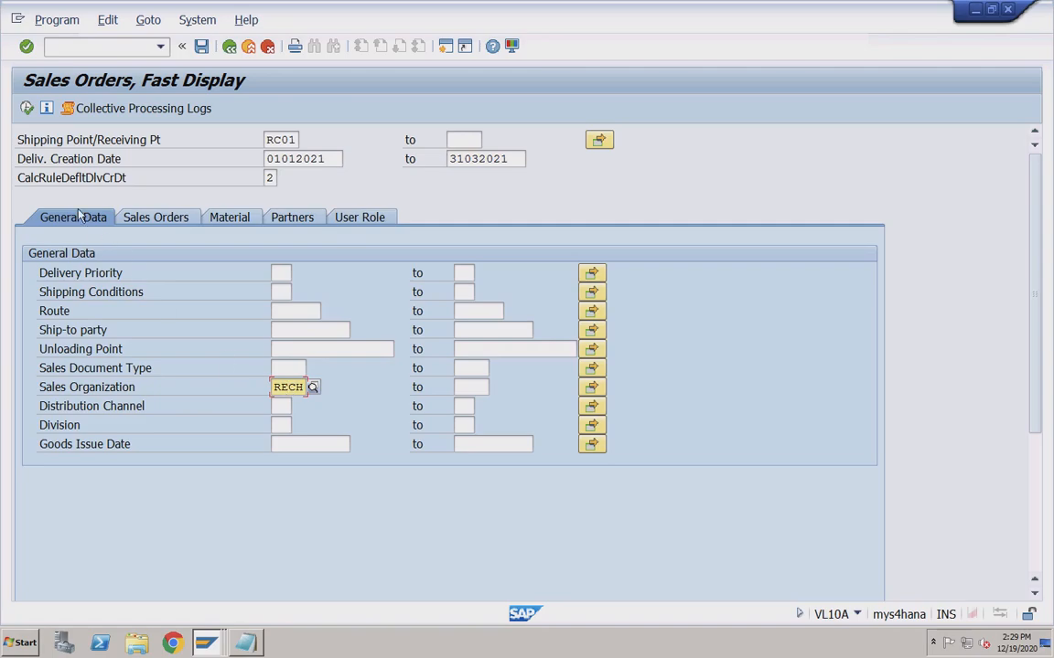
left_click(26, 107)
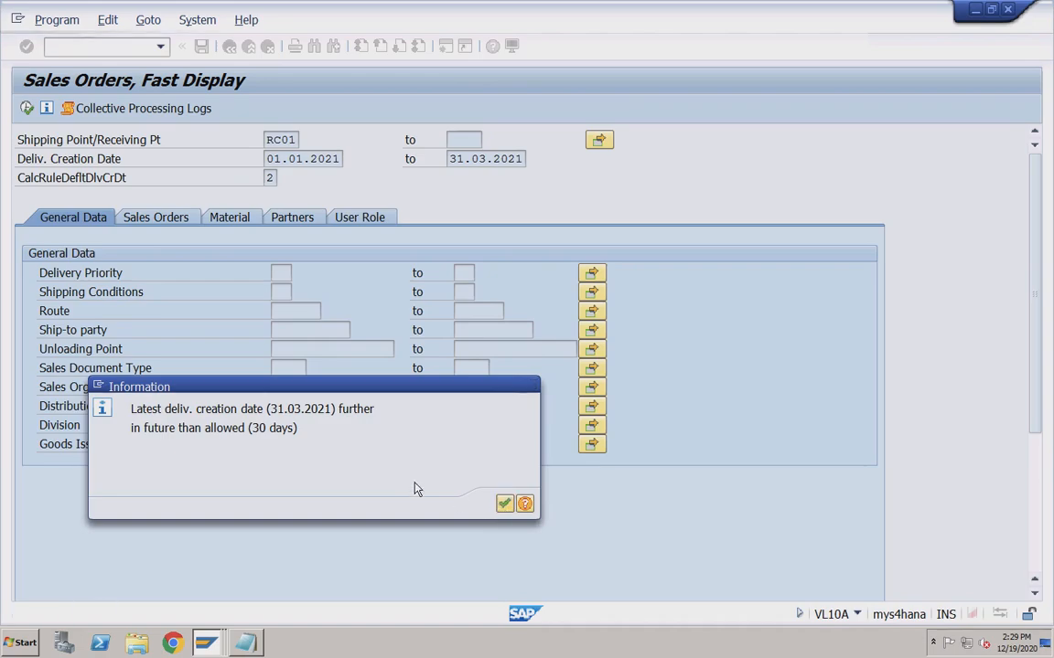
key("Return")
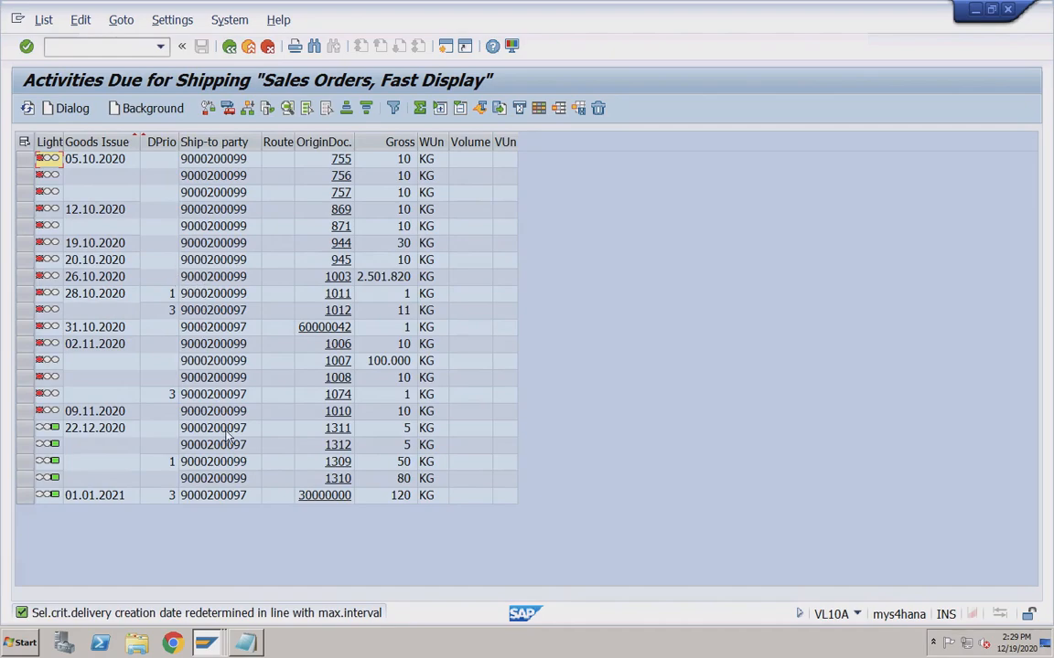
Select the order 30000000 row and go back to the selection criteria.
left_click(23, 495)
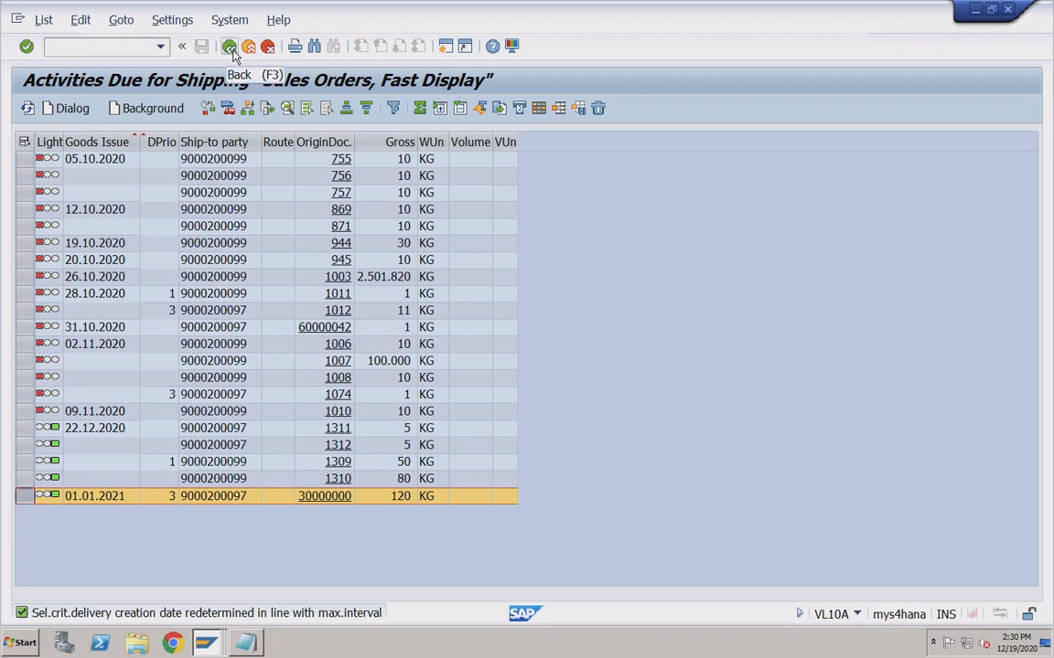
left_click(232, 53)
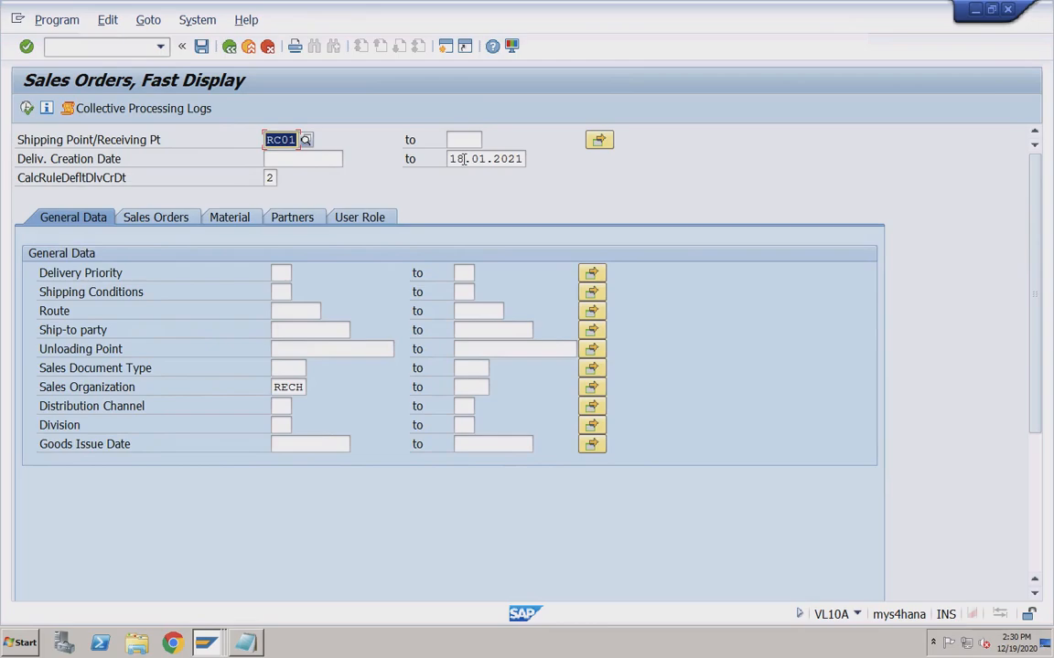
left_click(464, 159)
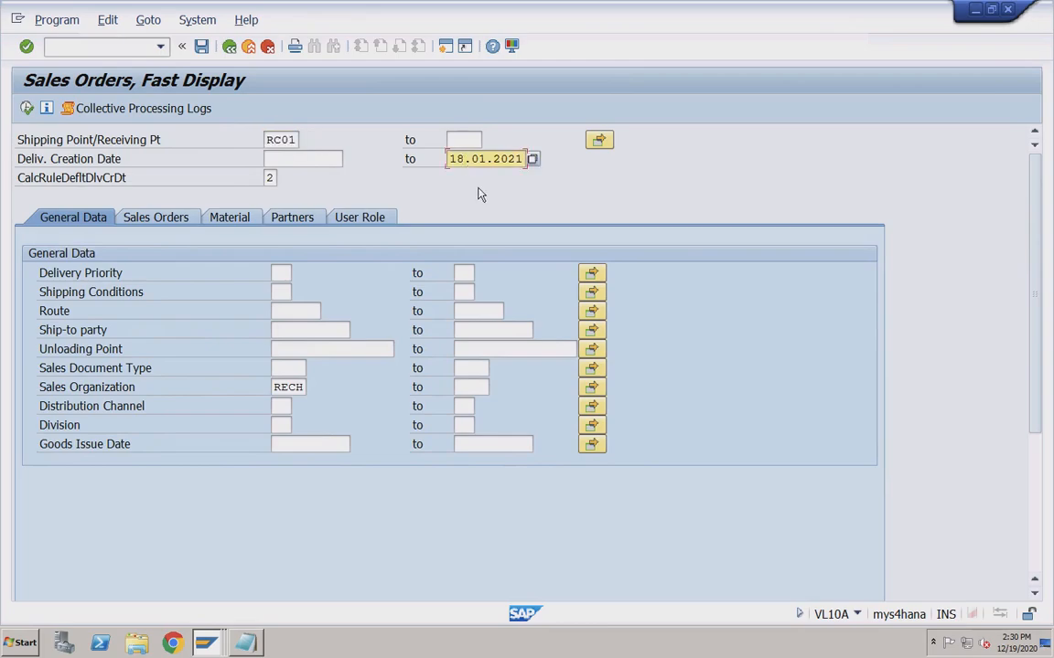
key("Left")
key("shift+Right")
key("shift+Right")
type("31")
key("shift+Right")
key("shift+Right")
type("03")
left_click(27, 109)
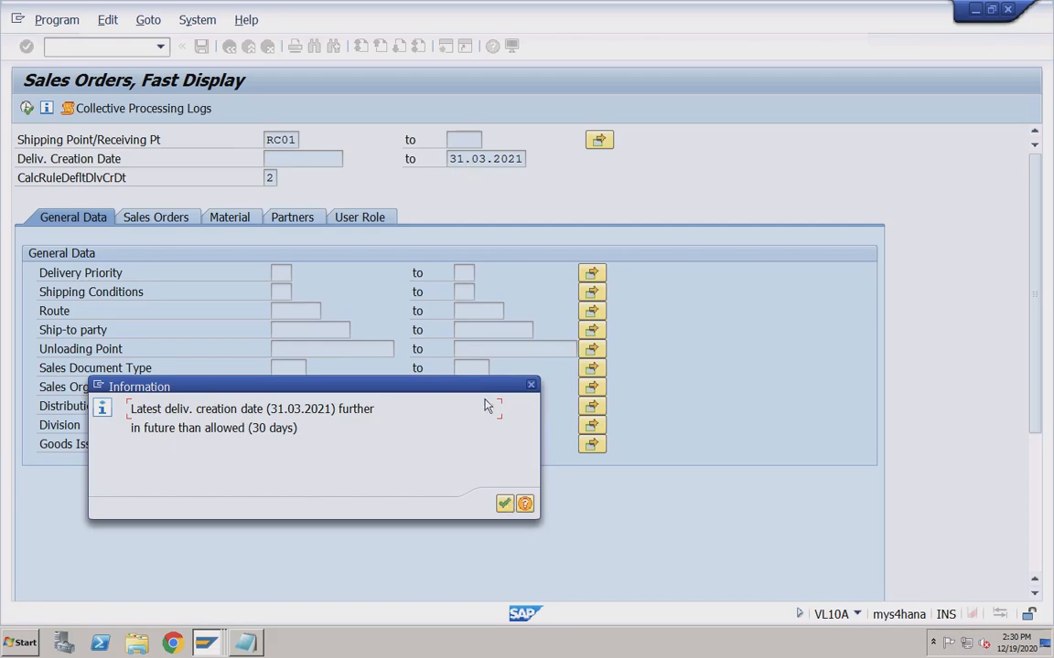
left_click(504, 505)
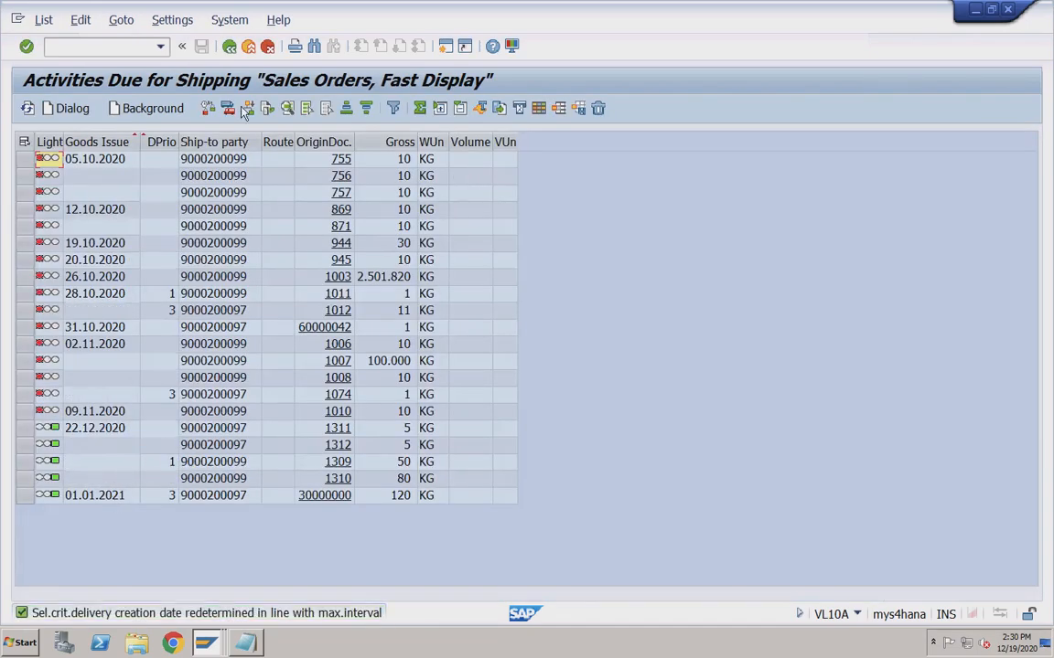
left_click(231, 48)
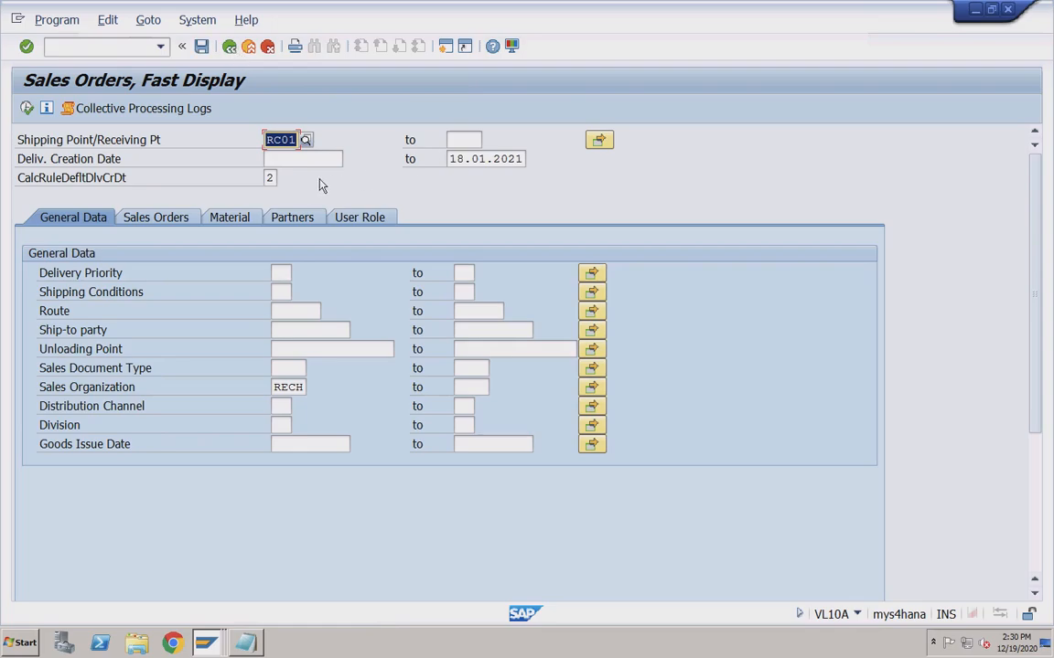
Change the creation date rule to All Up To Maximum Number of Days.
left_click(277, 177)
left_click(283, 178)
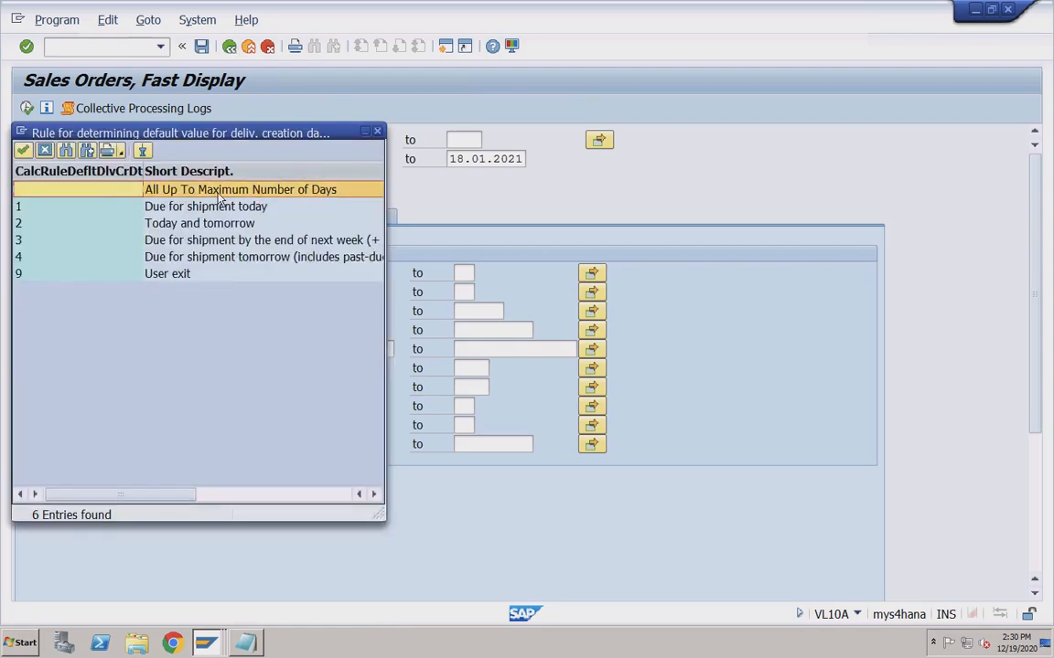
left_click(147, 225)
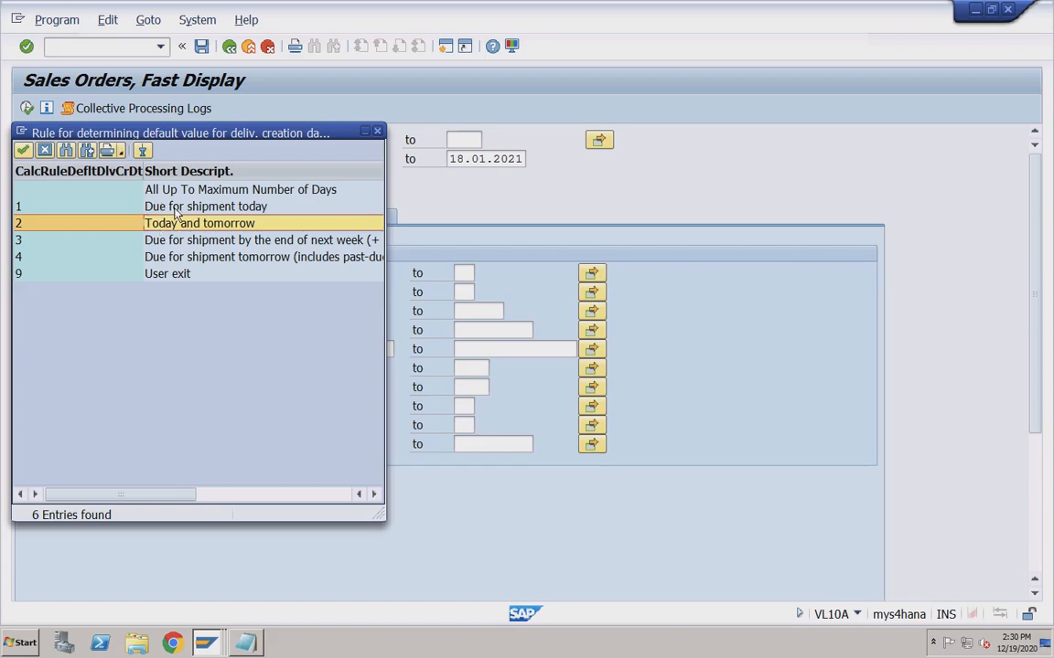
double_click(171, 194)
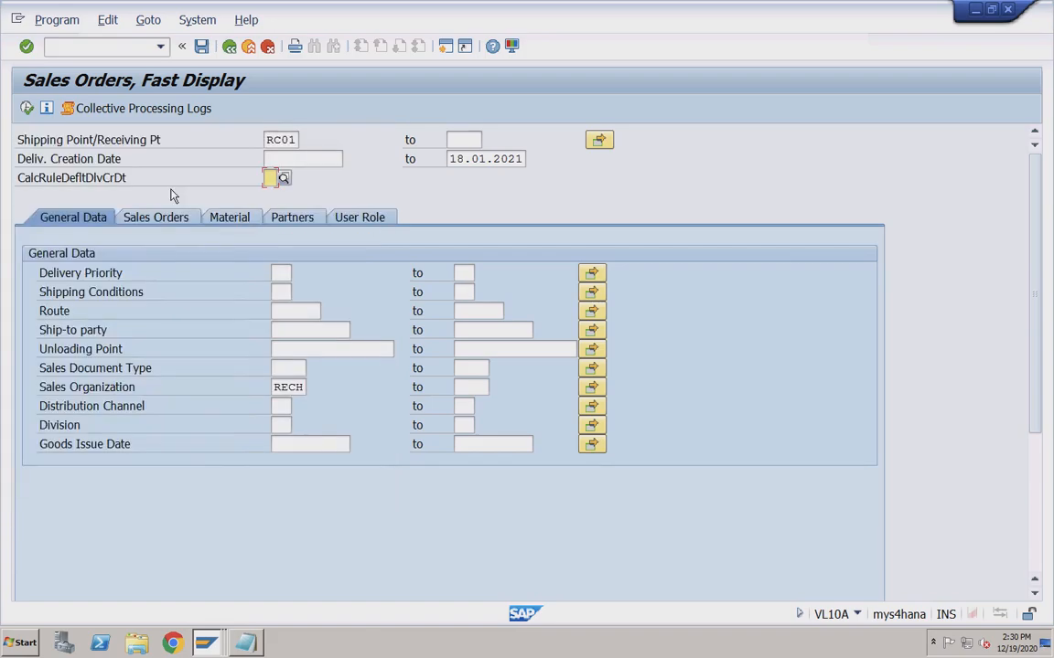
Set the creation end date to 31.03.2021, execute the selection, then go back.
left_click(468, 163)
key("shift+Right")
key("shift+Right")
key("shift+Right")
key("shift+Right")
key("shift+Right")
key("shift+Right")
key("shift+Right")
key("shift+Right")
key("shift+Right")
key("shift+Right")
key("BackSpace")
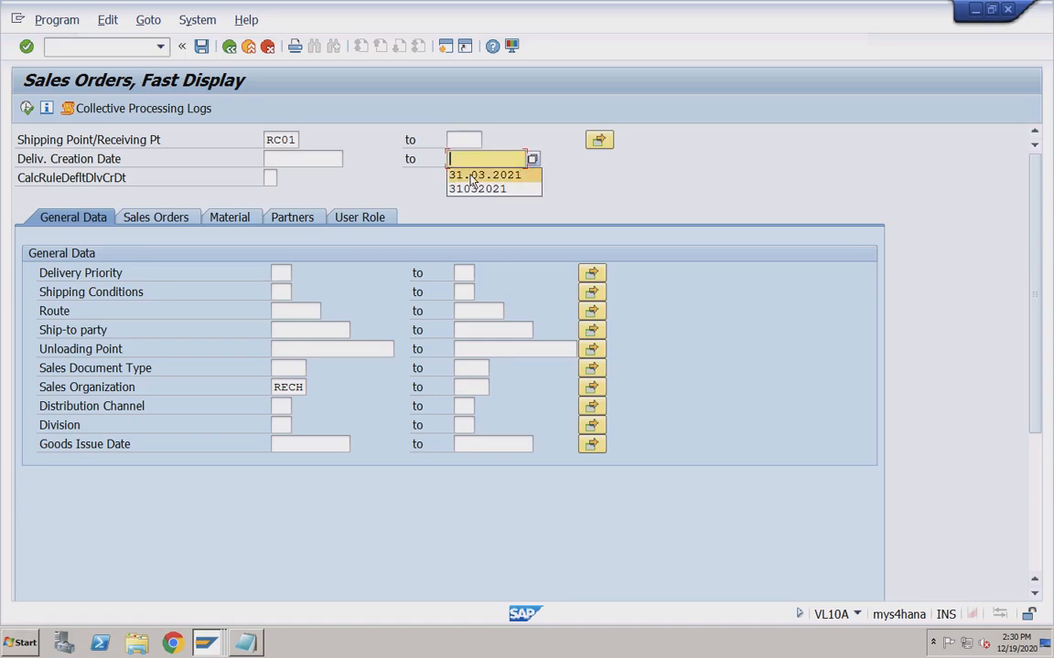
left_click(470, 176)
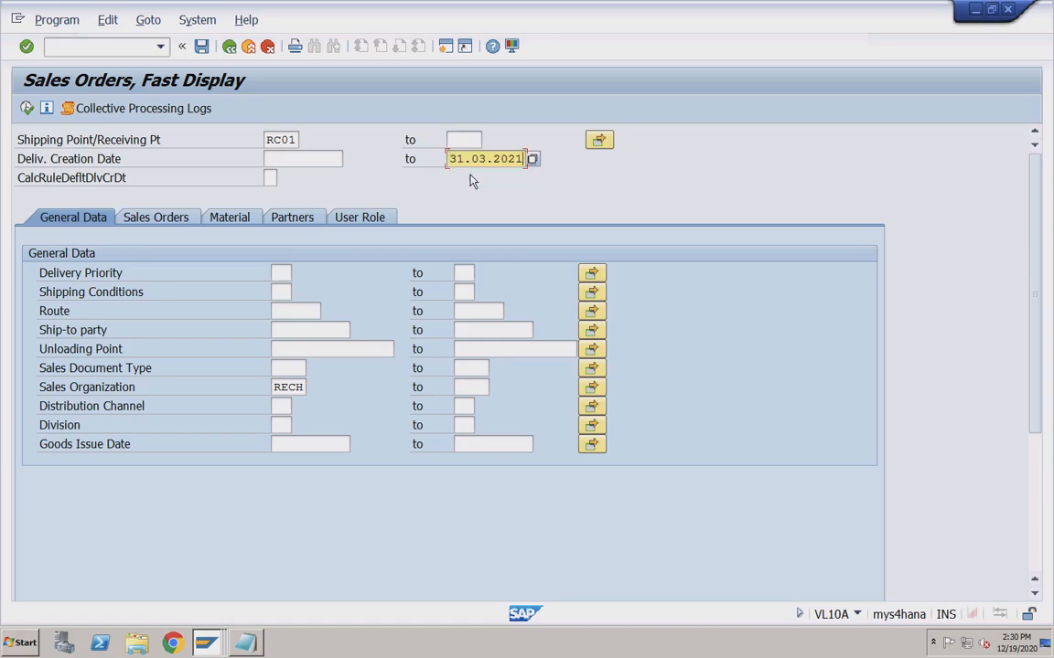
left_click(27, 108)
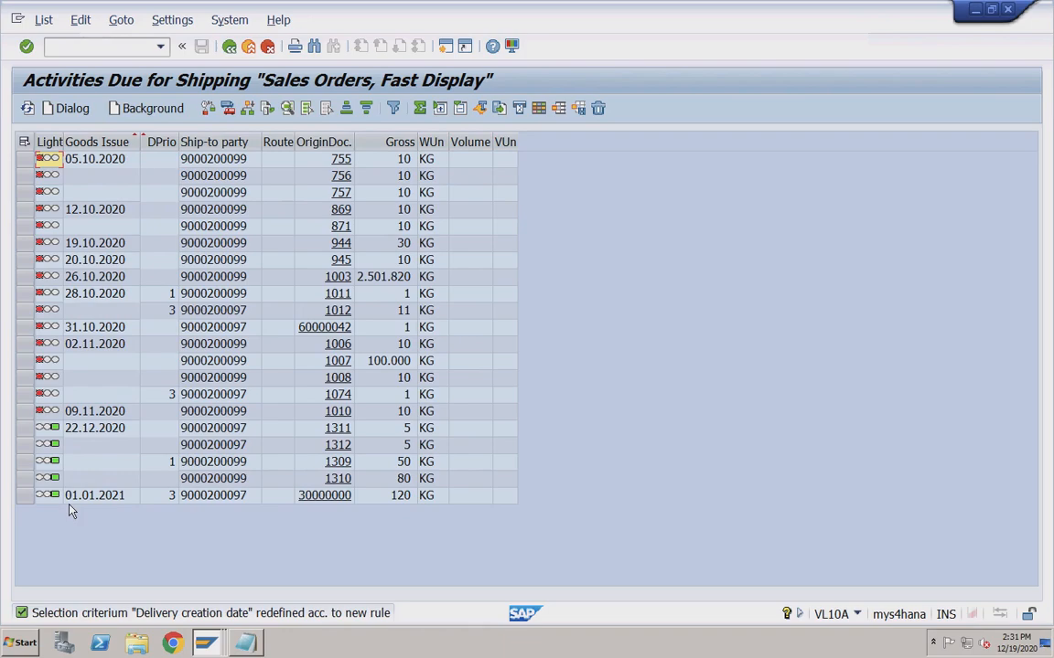
left_click(229, 45)
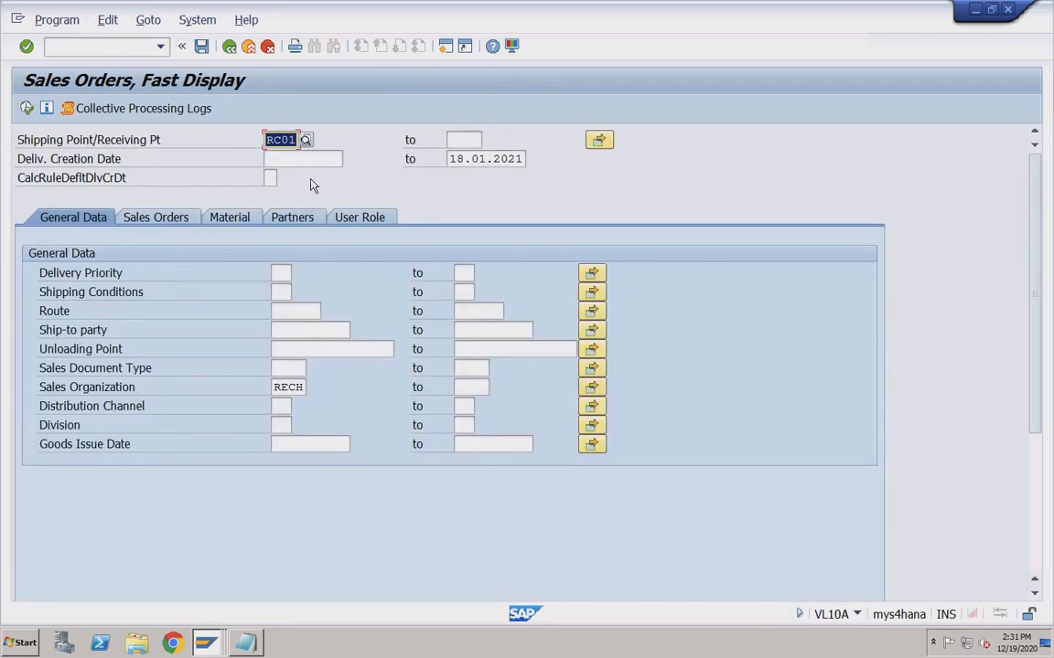
left_click(167, 222)
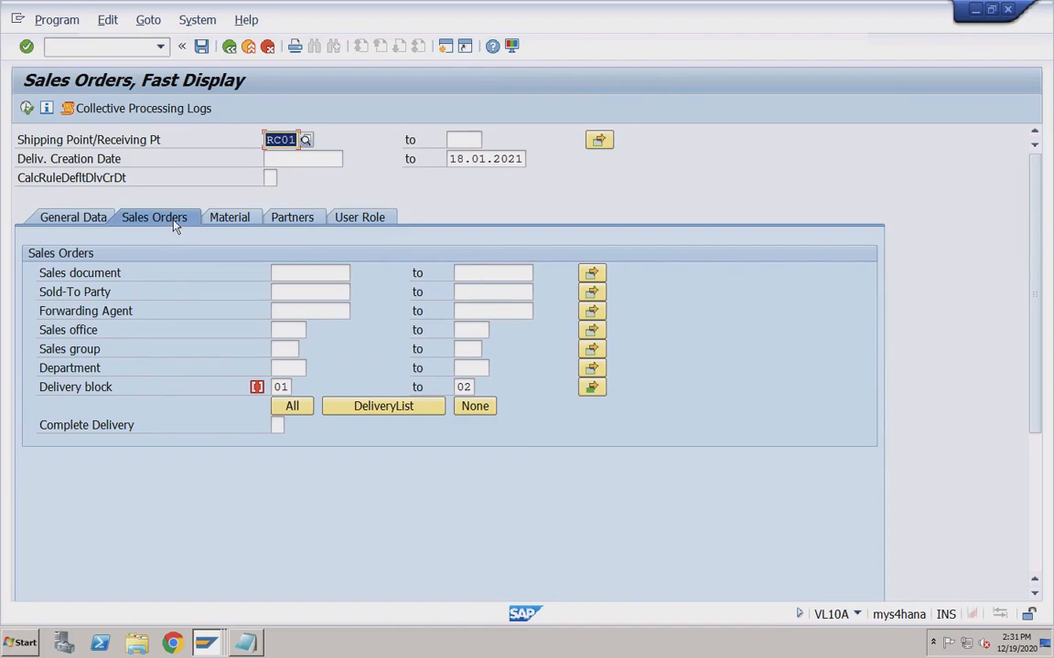
left_click(221, 221)
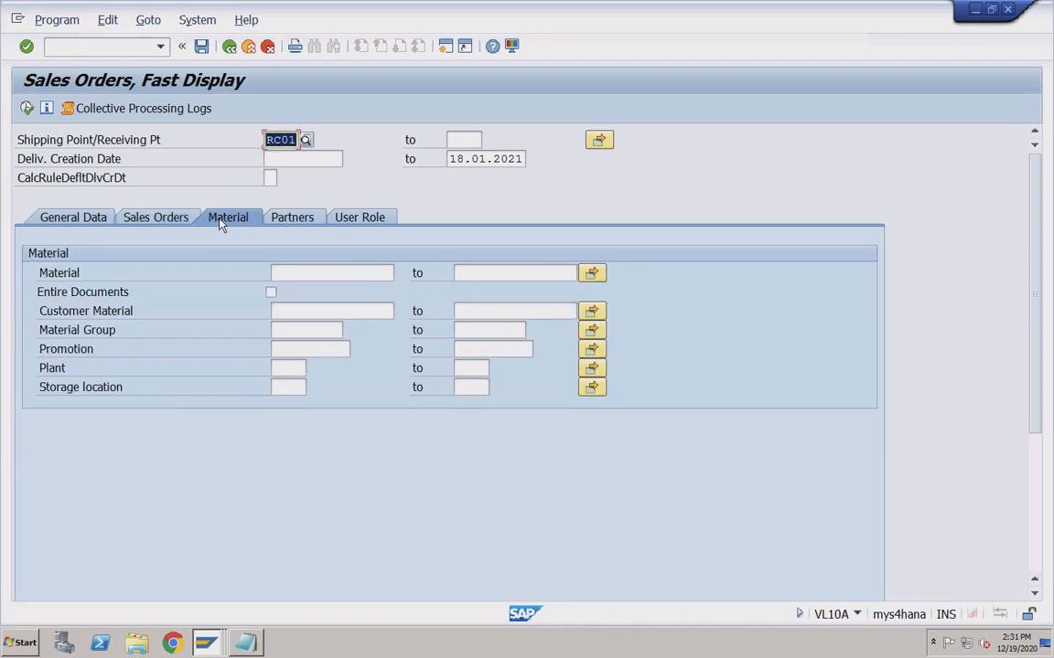
left_click(291, 223)
left_click(355, 221)
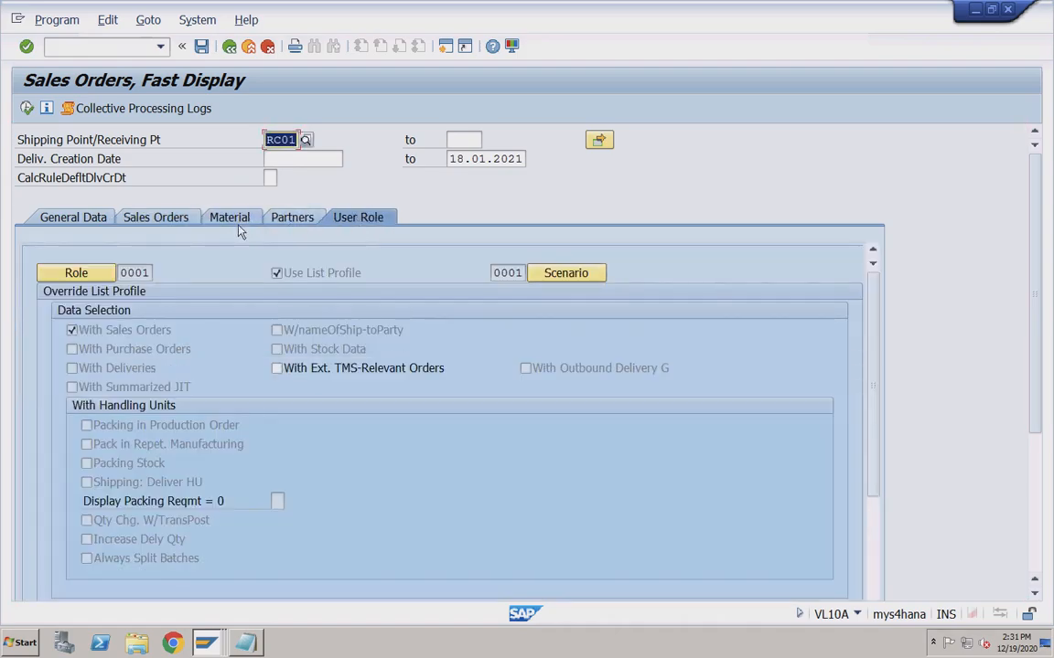
left_click(82, 217)
left_click(271, 179)
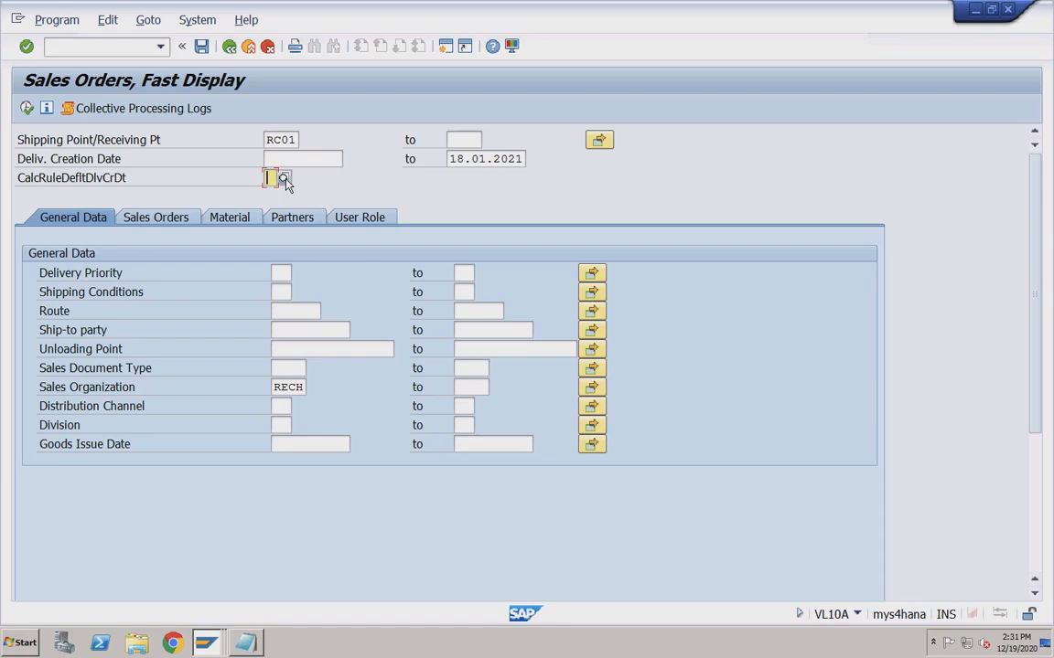
left_click(284, 179)
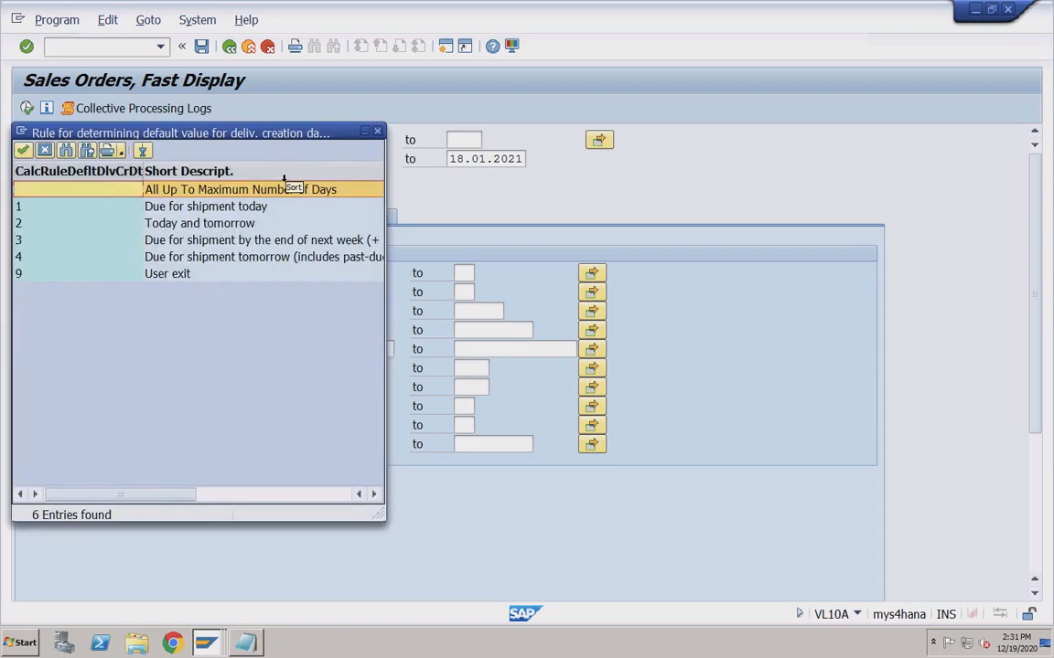
left_click(189, 229)
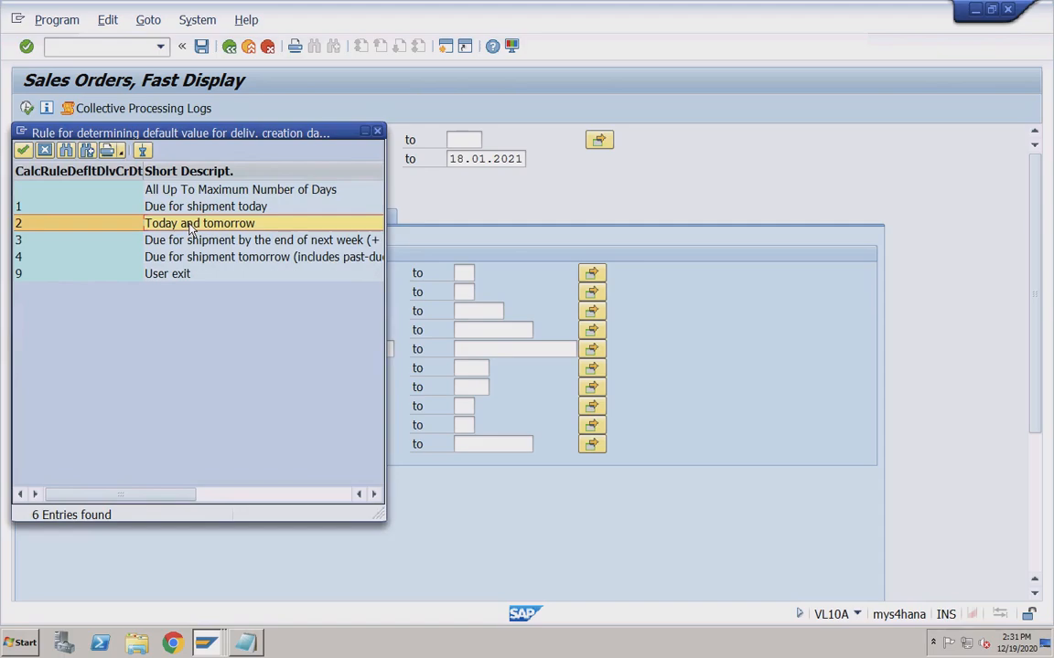
left_click(145, 205)
left_click(174, 239)
left_click(168, 259)
left_click(179, 274)
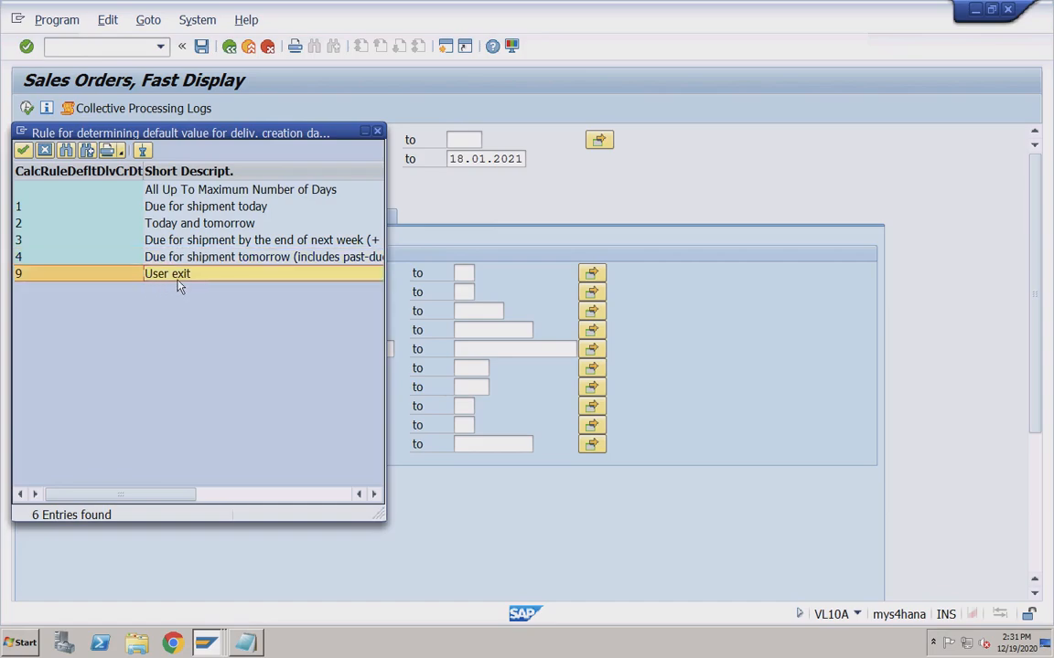
left_click(175, 188)
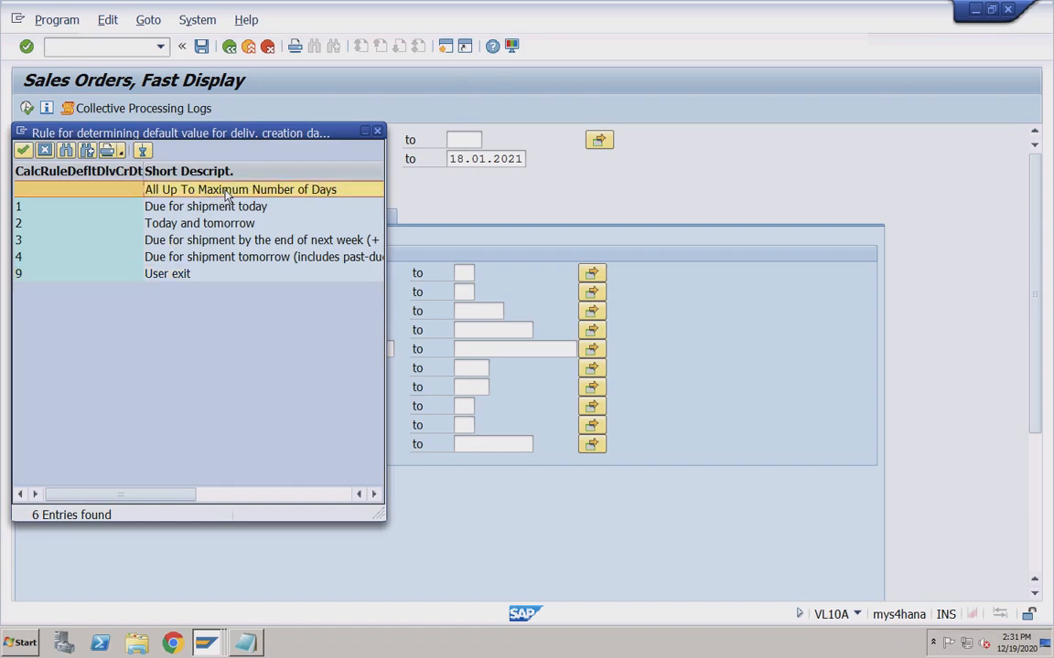
key("Return")
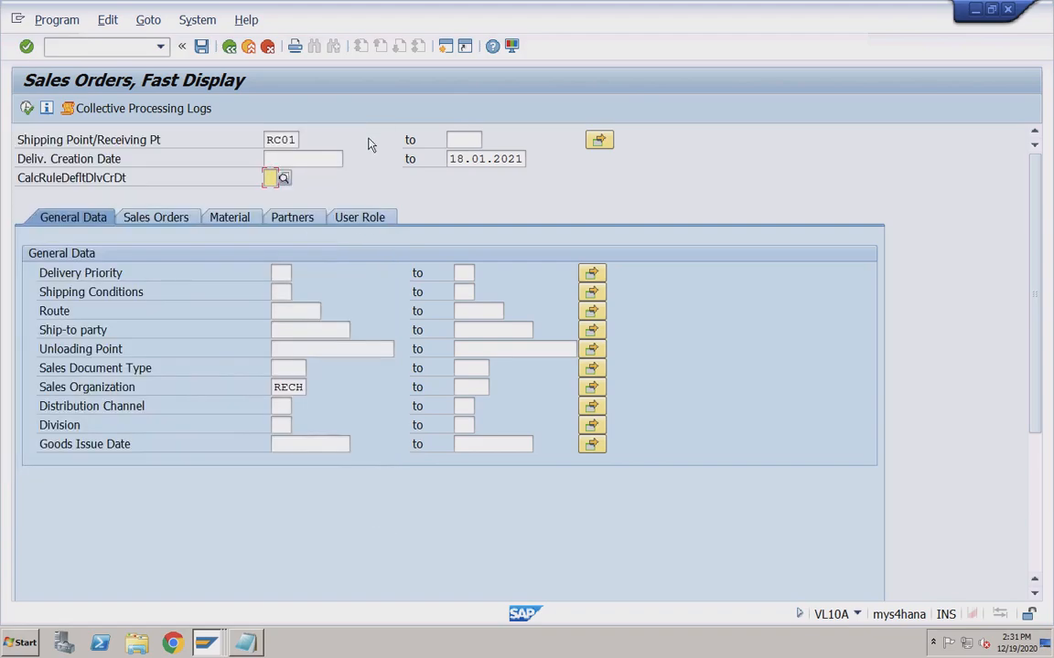
Start SPRO in a new session and open the SAP Reference IMG.
left_click(449, 47)
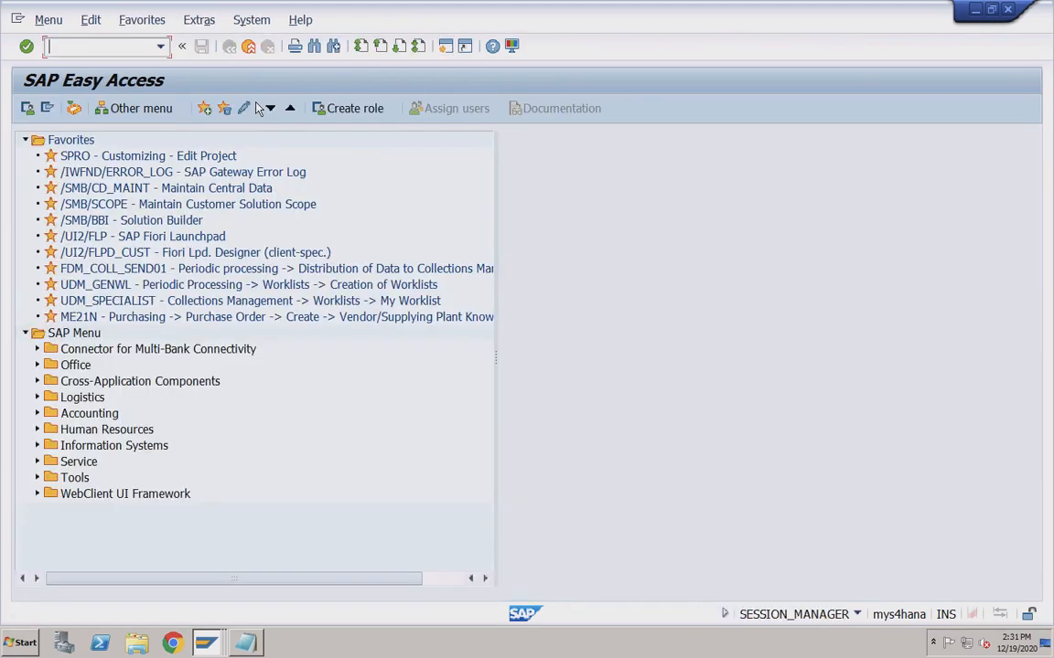
type("spro")
key("Return")
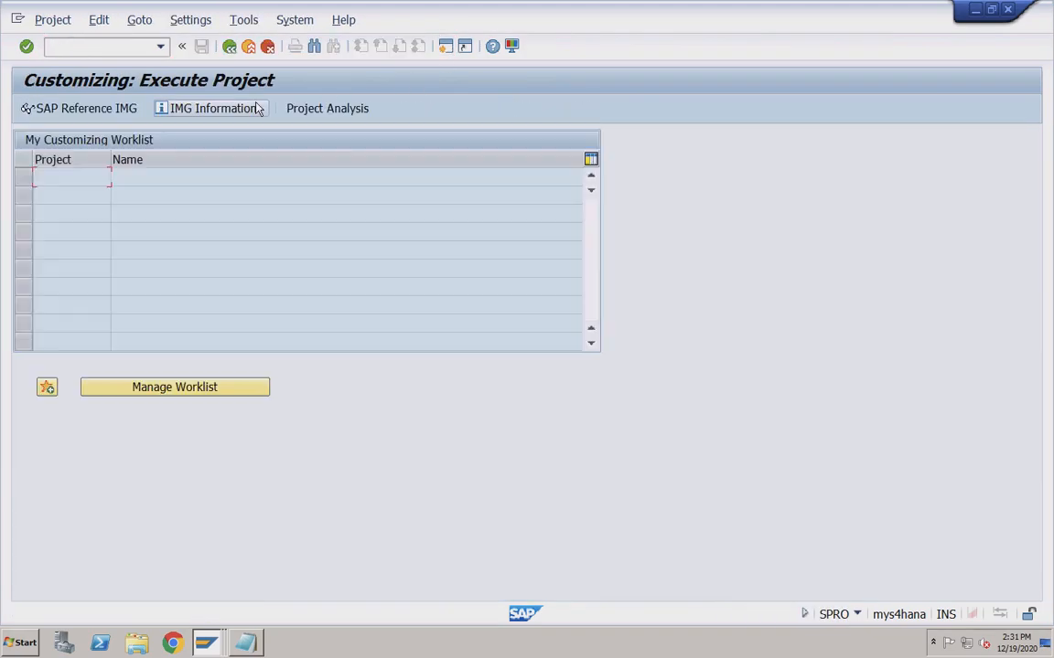
left_click(91, 107)
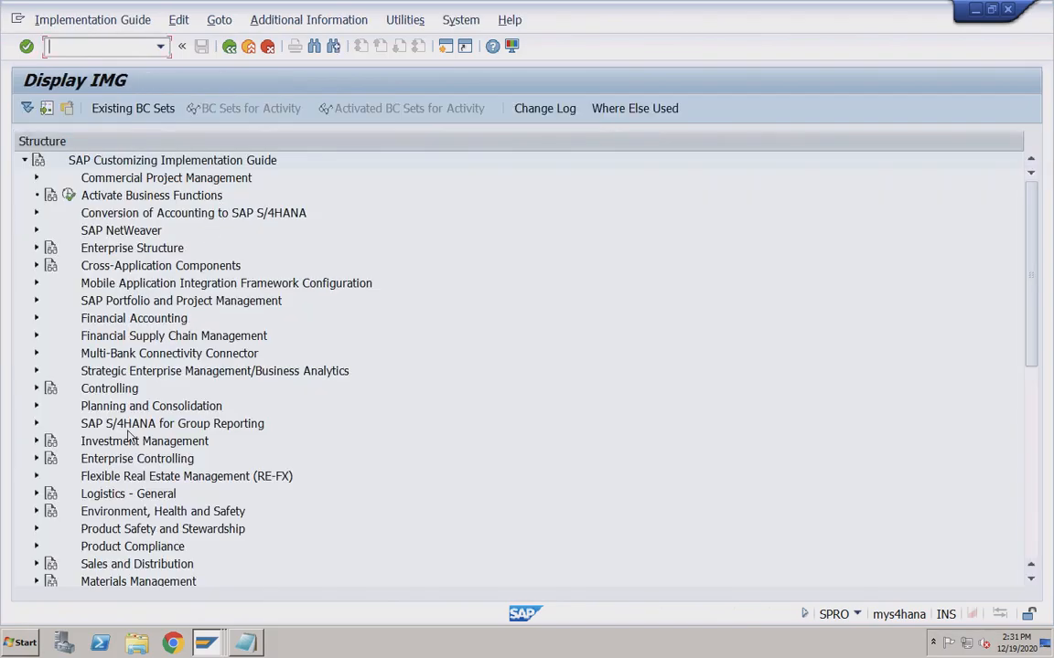
Browse Logistics - General, then expand Sales and Distribution > Basic Functions.
left_click(36, 494)
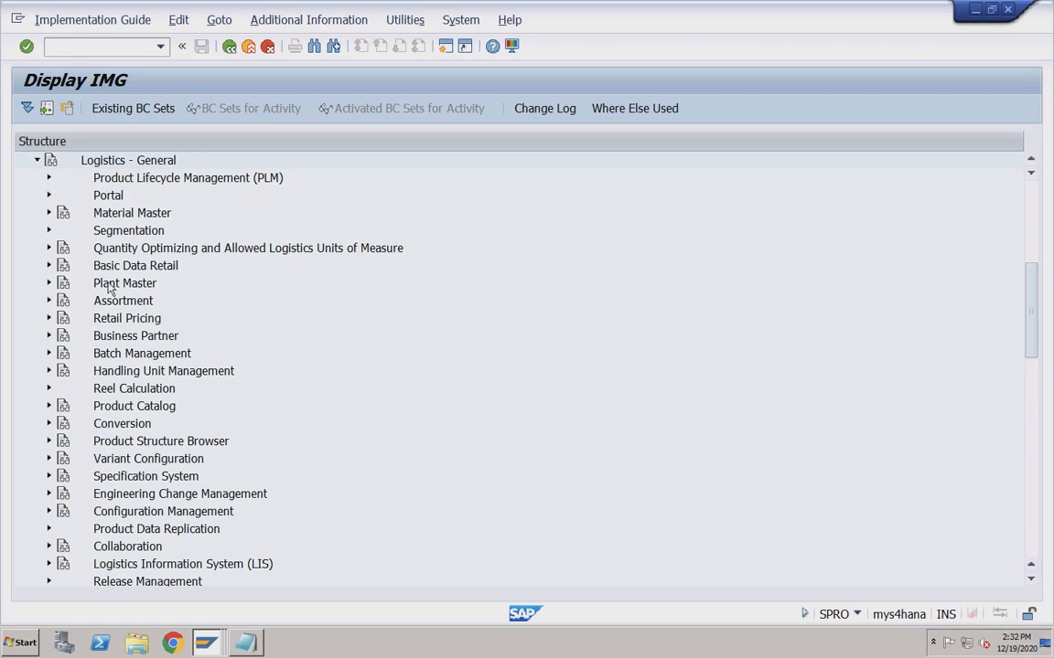
left_click(37, 160)
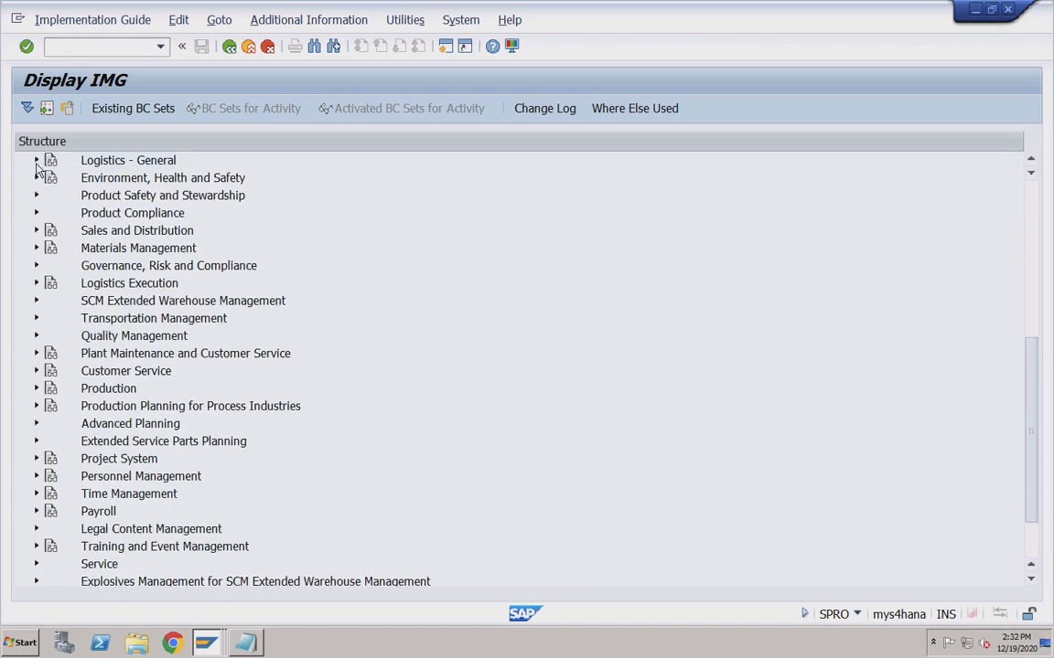
left_click(37, 231)
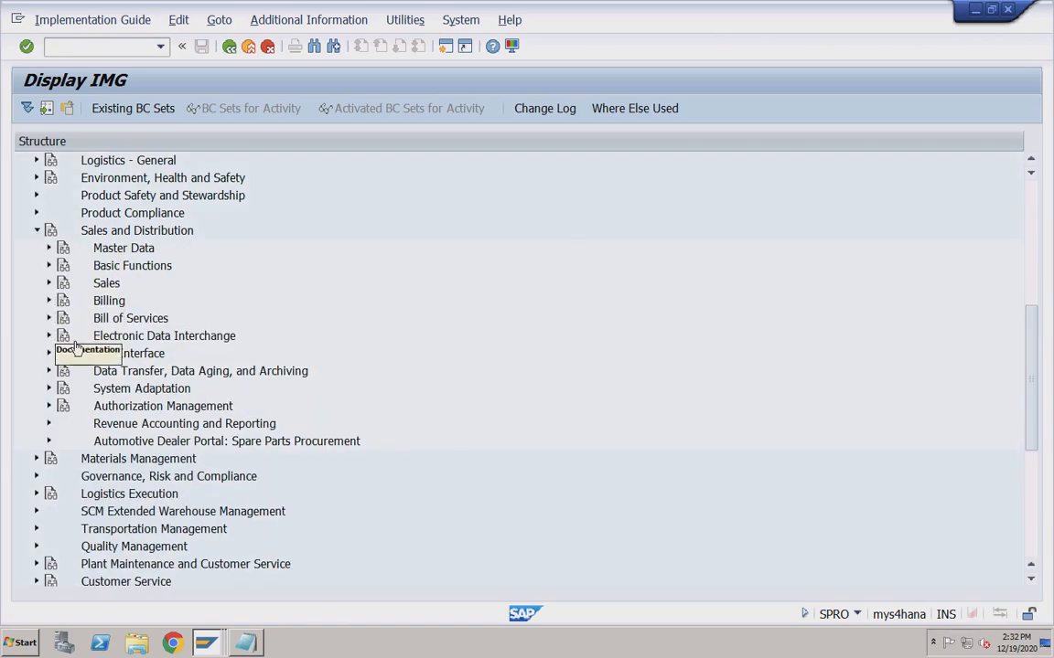
left_click(49, 266)
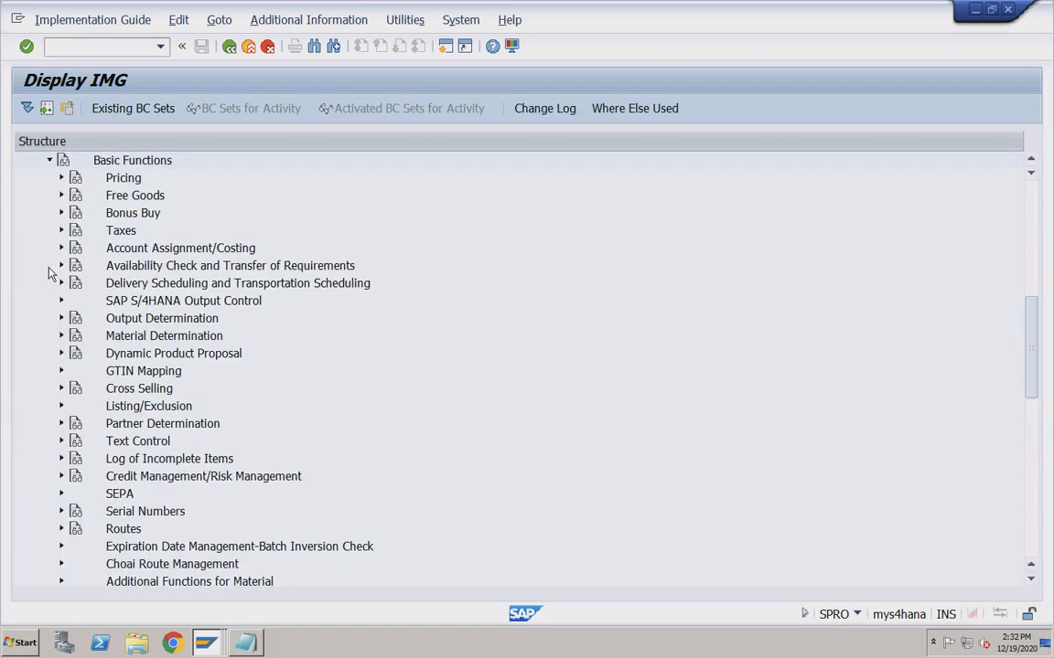
scroll(178, 481, "down", 2)
scroll(177, 481, "up", 3)
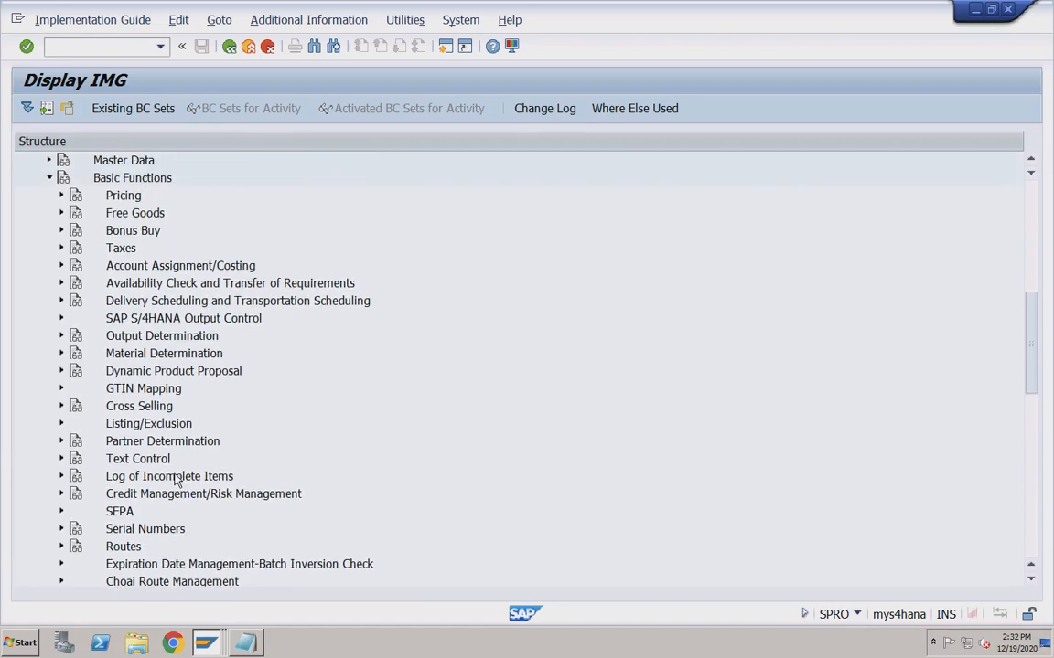
scroll(177, 481, "down", 4)
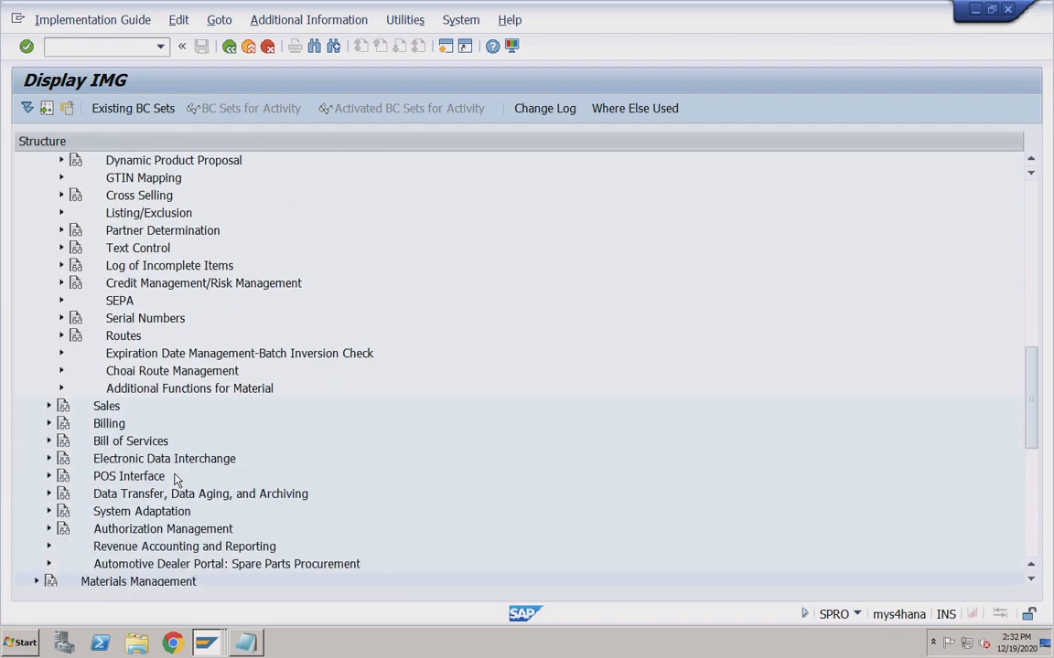
scroll(177, 481, "up", 1)
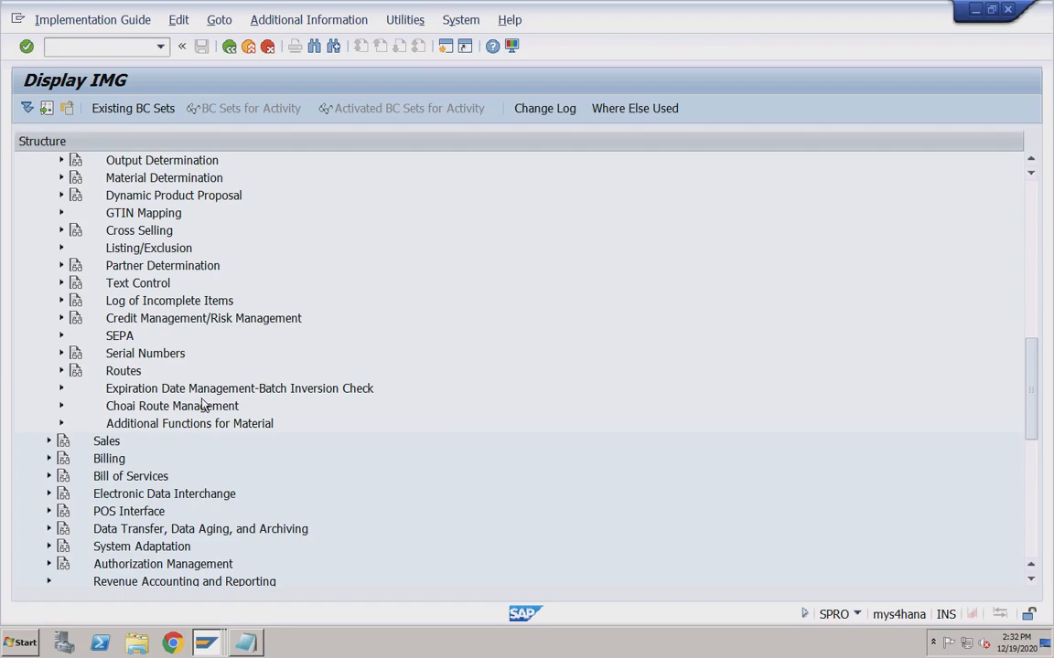
scroll(203, 405, "up", 5)
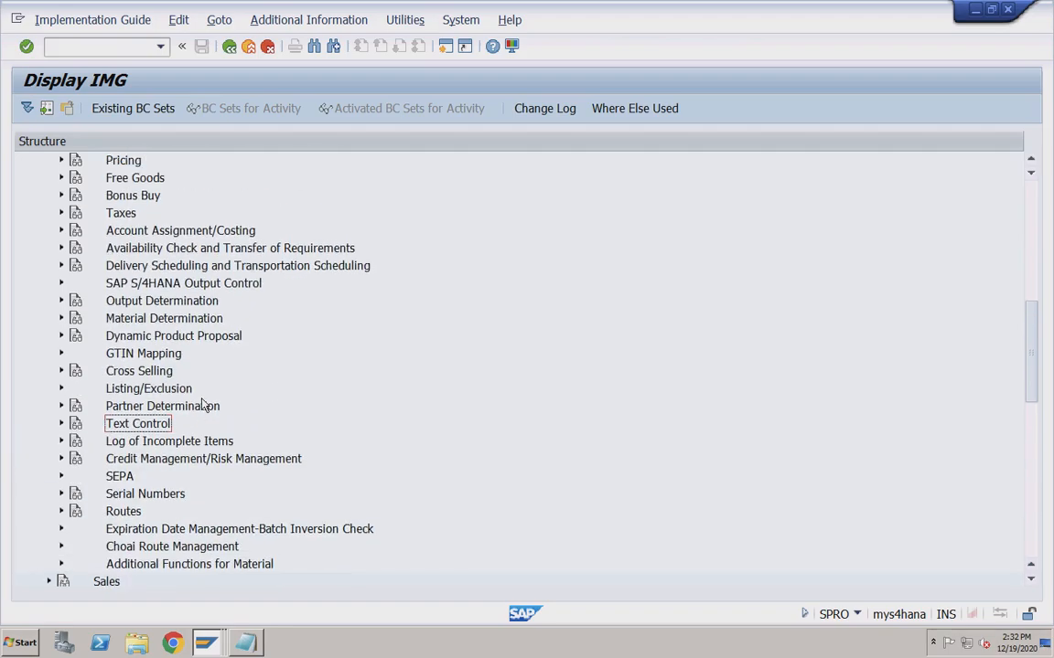
Look into the Sales area and its Sales Documents node, then collapse them.
left_click(50, 265)
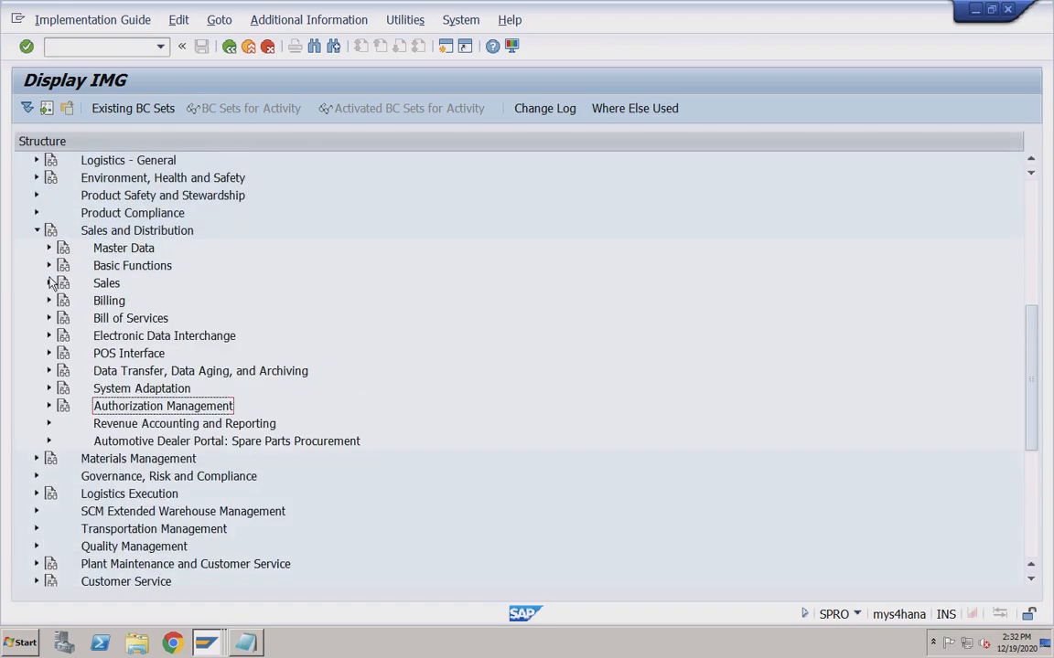
left_click(51, 284)
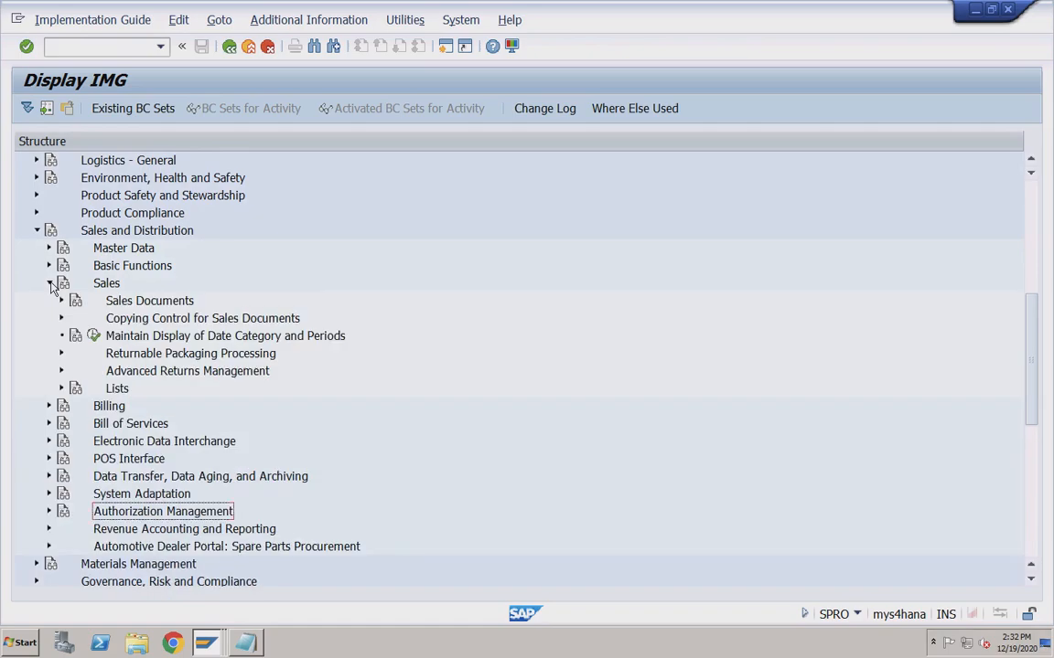
left_click(61, 301)
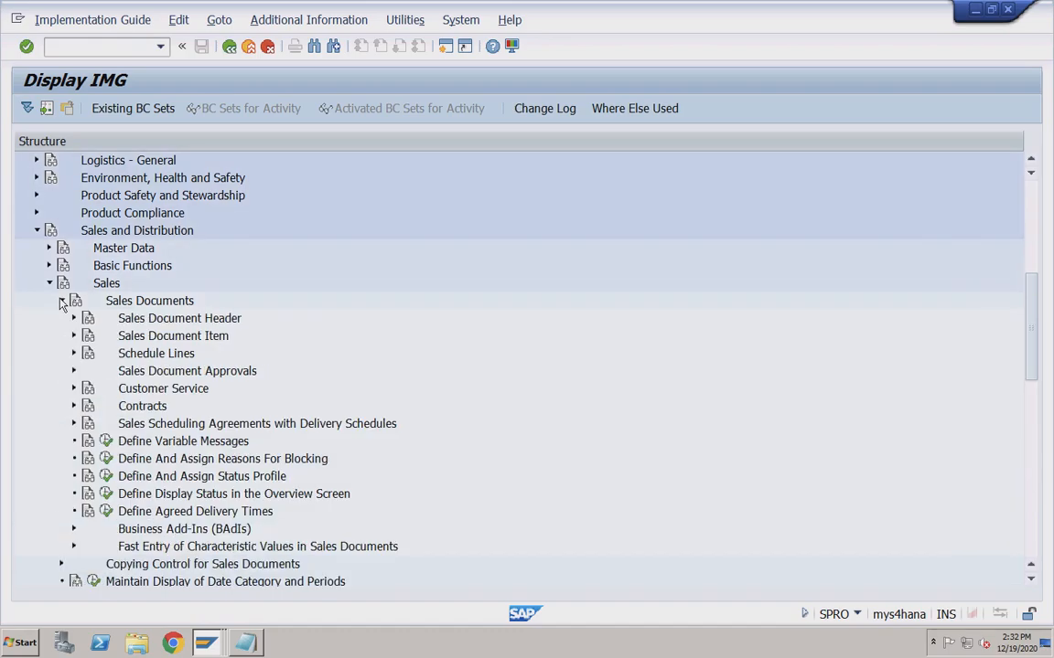
left_click(61, 301)
left_click(51, 283)
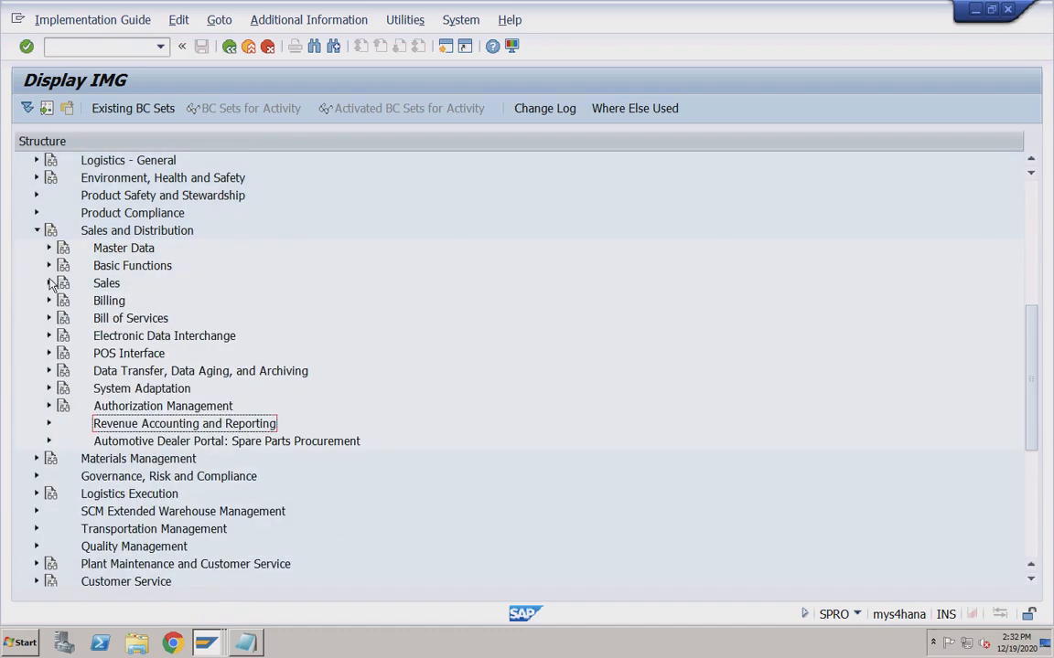
Reopen Basic Functions and reveal the Delivery Scheduling and Transportation Scheduling activities.
left_click(49, 267)
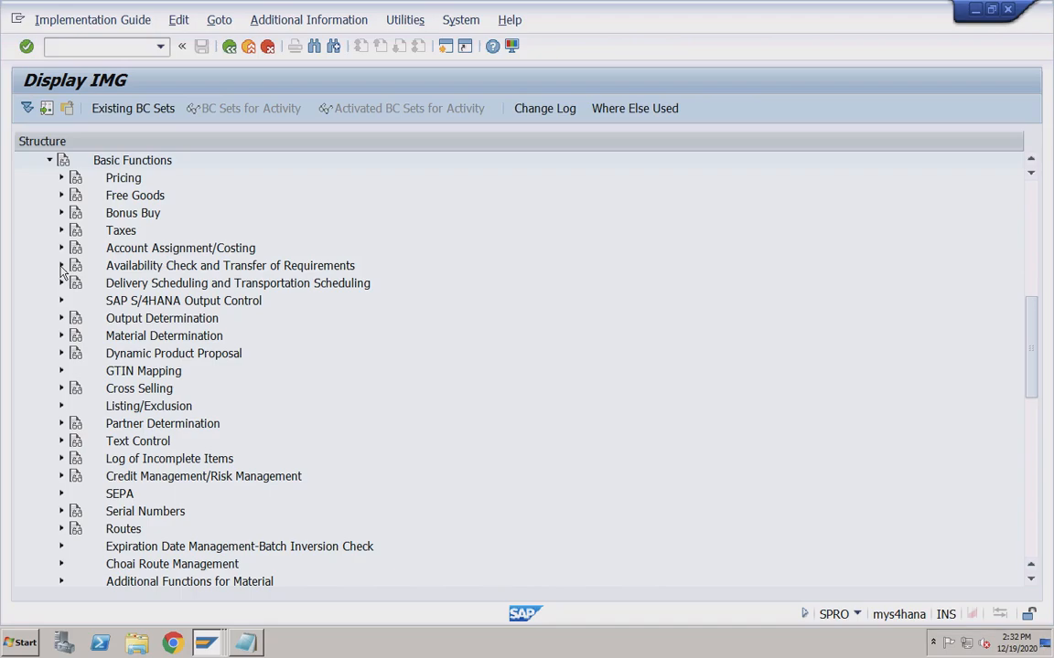
left_click(61, 266)
left_click(61, 266)
scroll(167, 402, "down", 2)
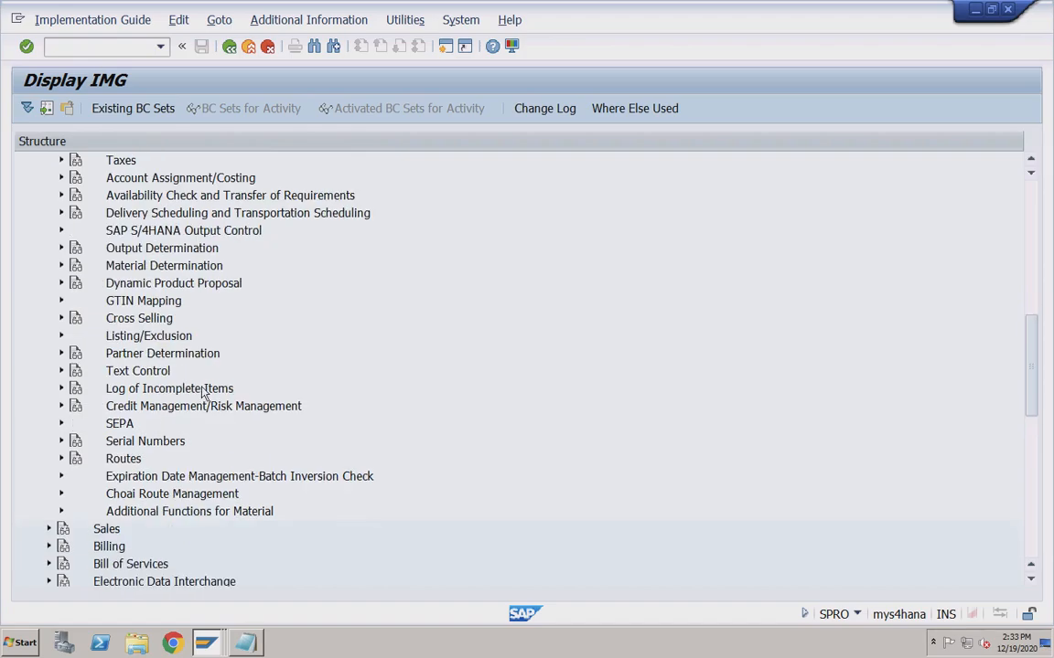
scroll(204, 395, "down", 3)
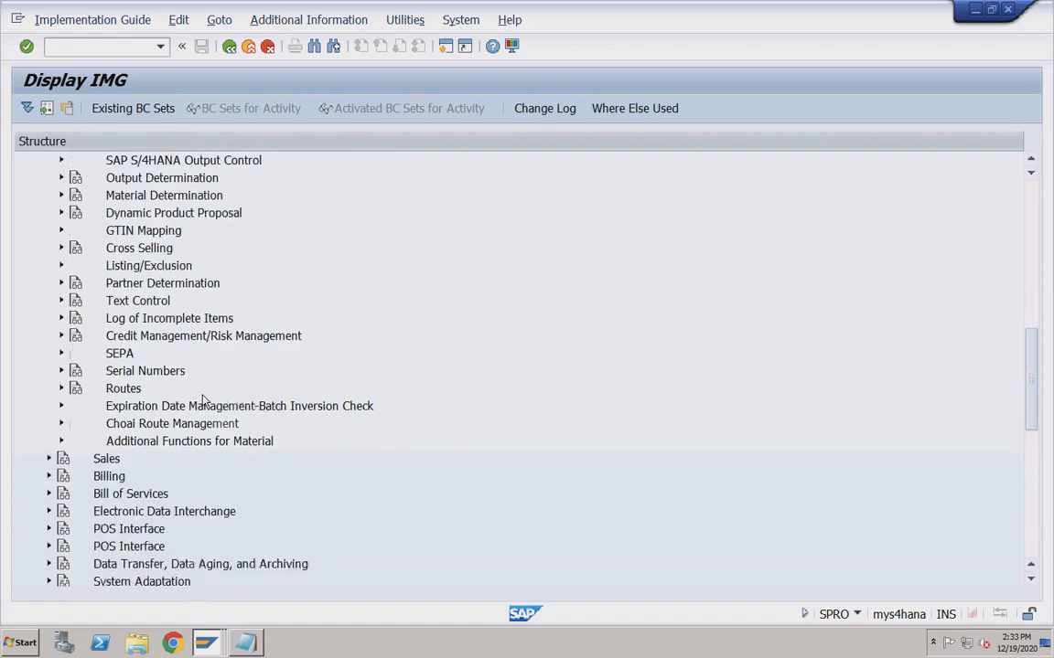
scroll(204, 403, "up", 6)
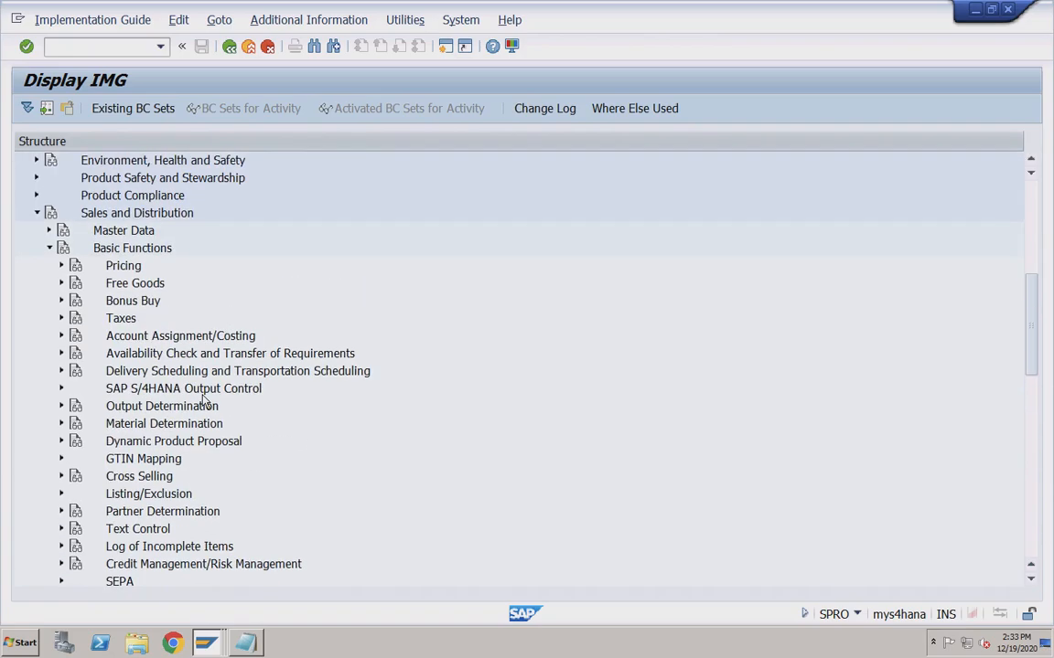
left_click(50, 231)
left_click(51, 231)
left_click(62, 371)
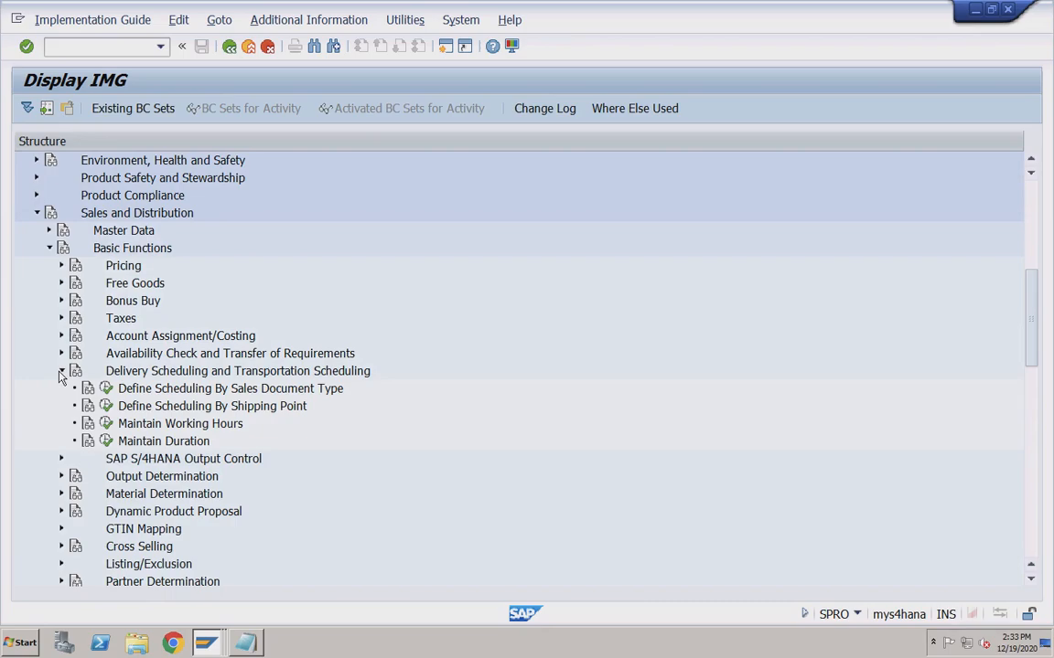
Run the Maintain Duration activity and select shipping point RC01 Pune Shipping Point.
left_click(106, 440)
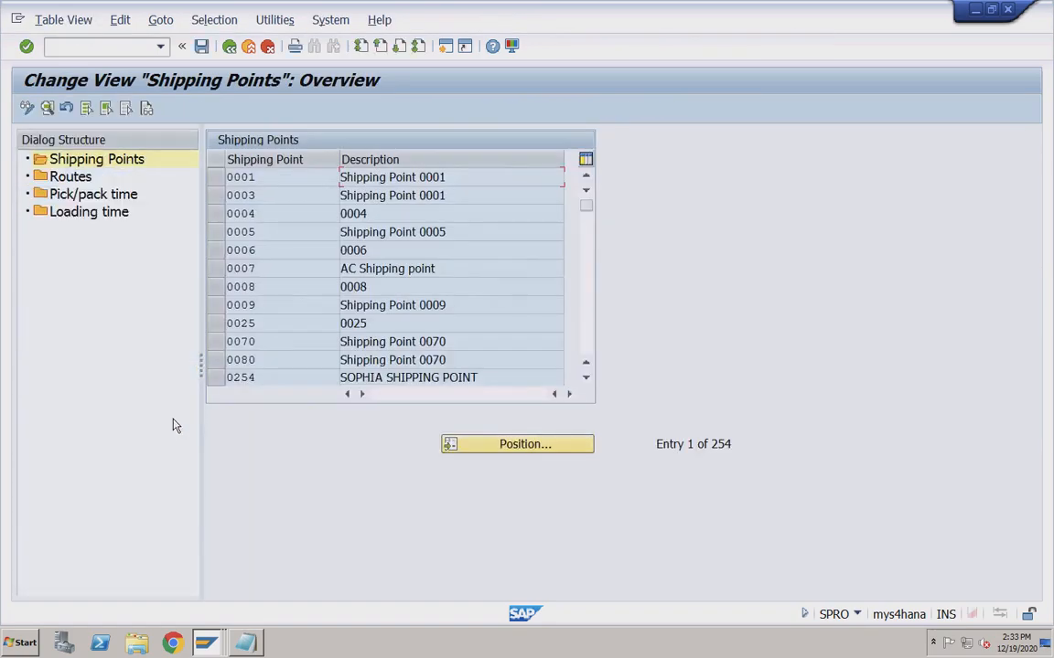
left_click(494, 446)
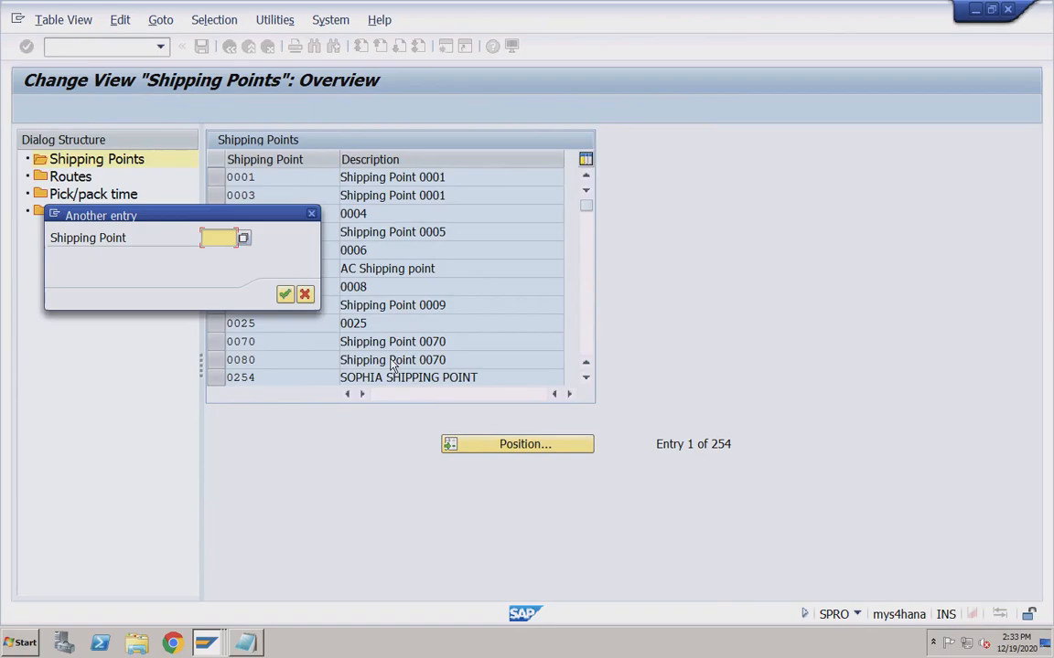
type("rc01")
key("Return")
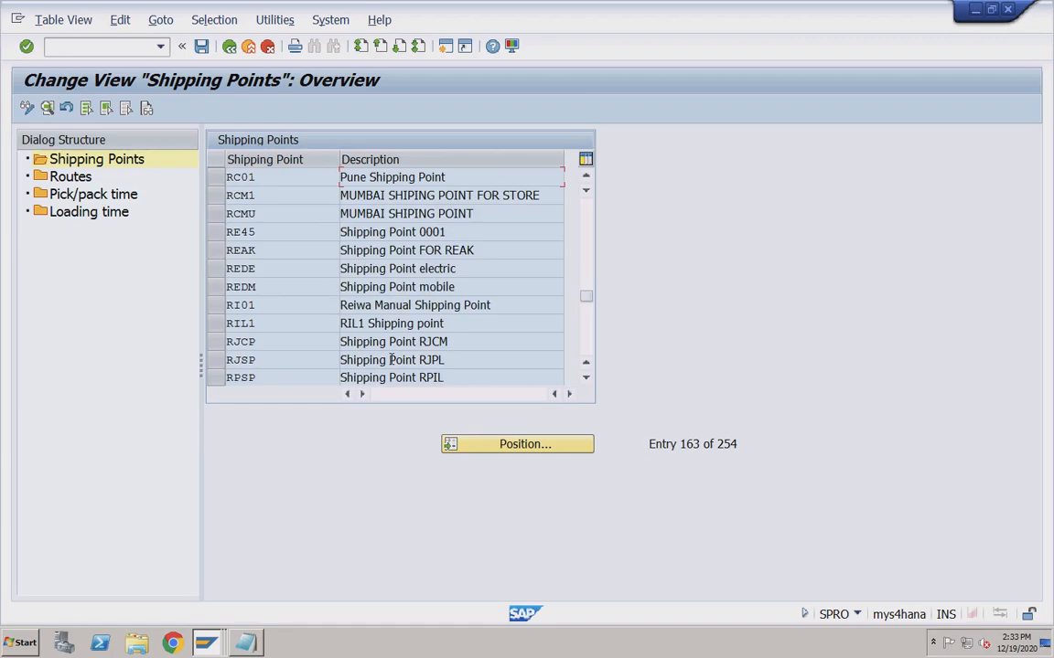
left_click(217, 177)
View RC01's routes, pick/pack times and loading times, then return to the IMG.
left_click(81, 179)
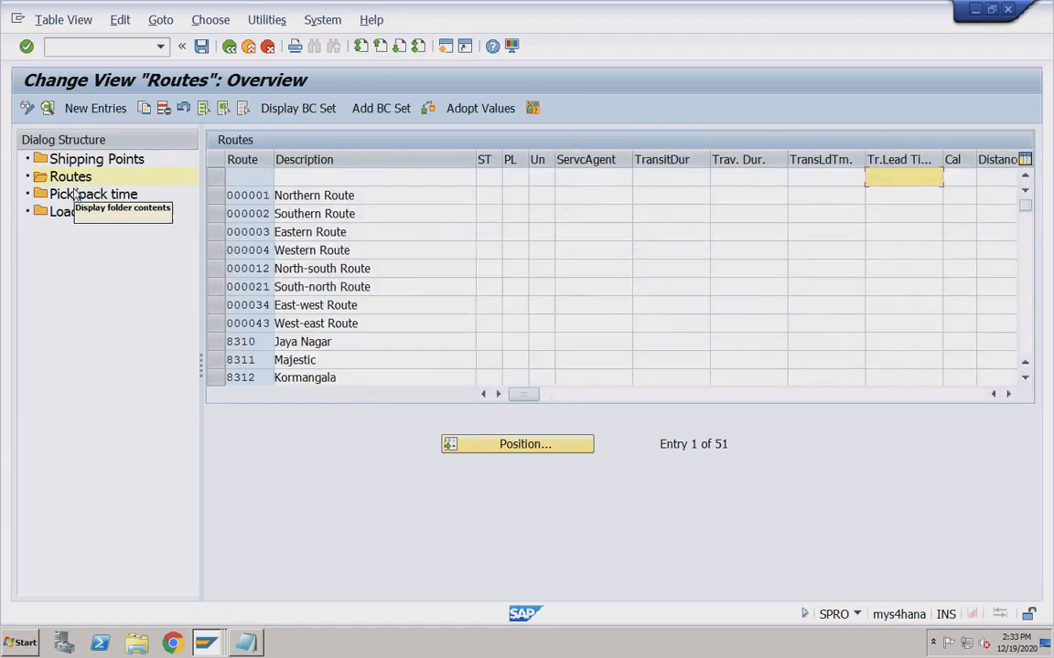
left_click(77, 195)
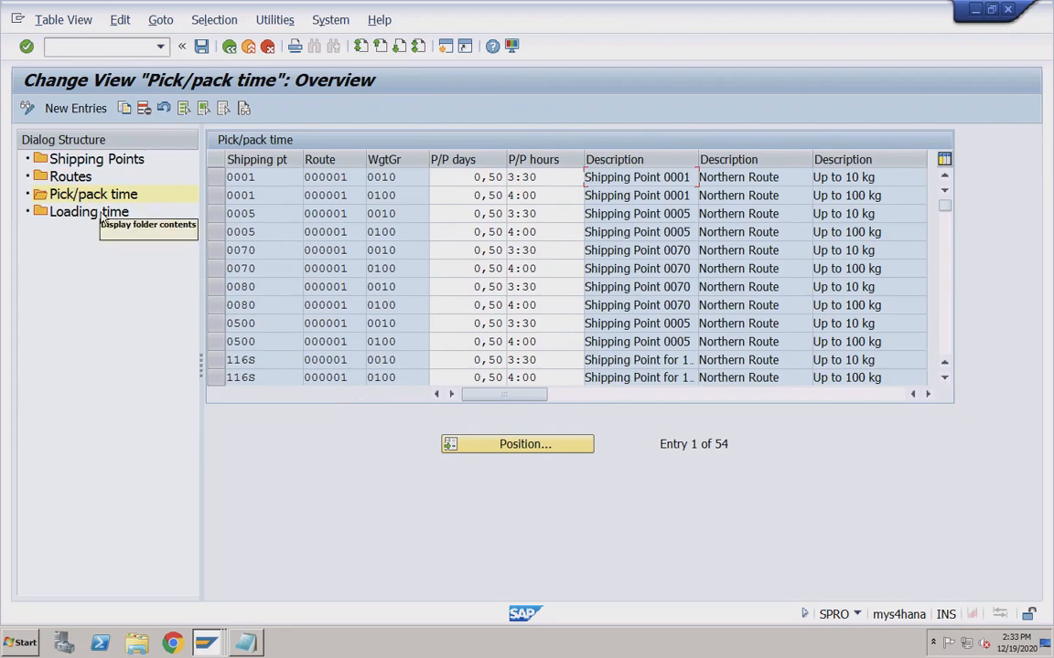
left_click(103, 214)
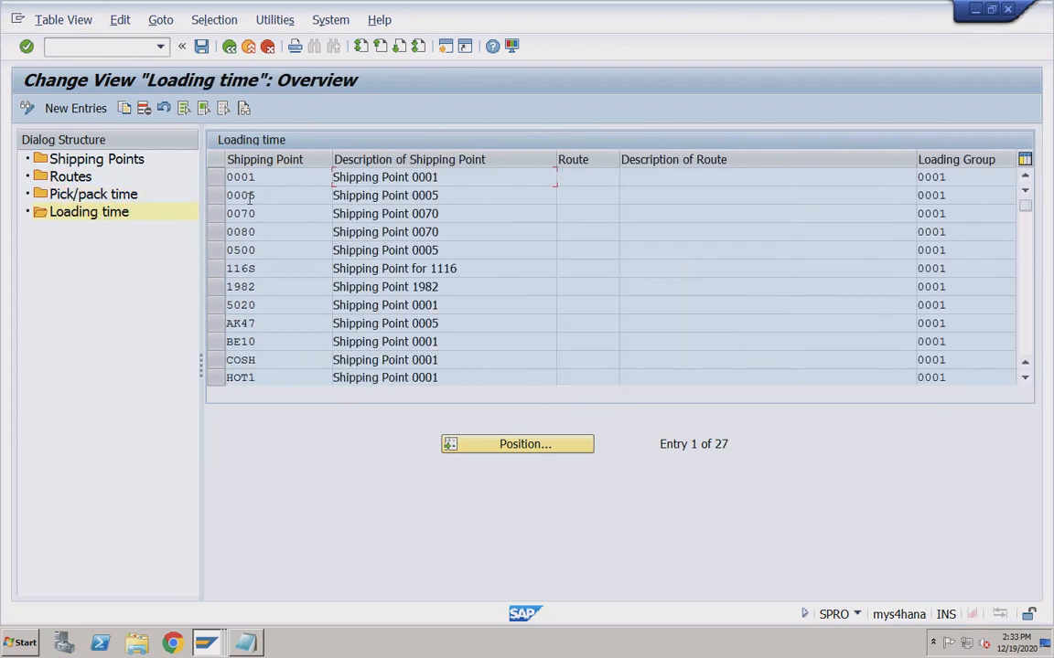
left_click(229, 46)
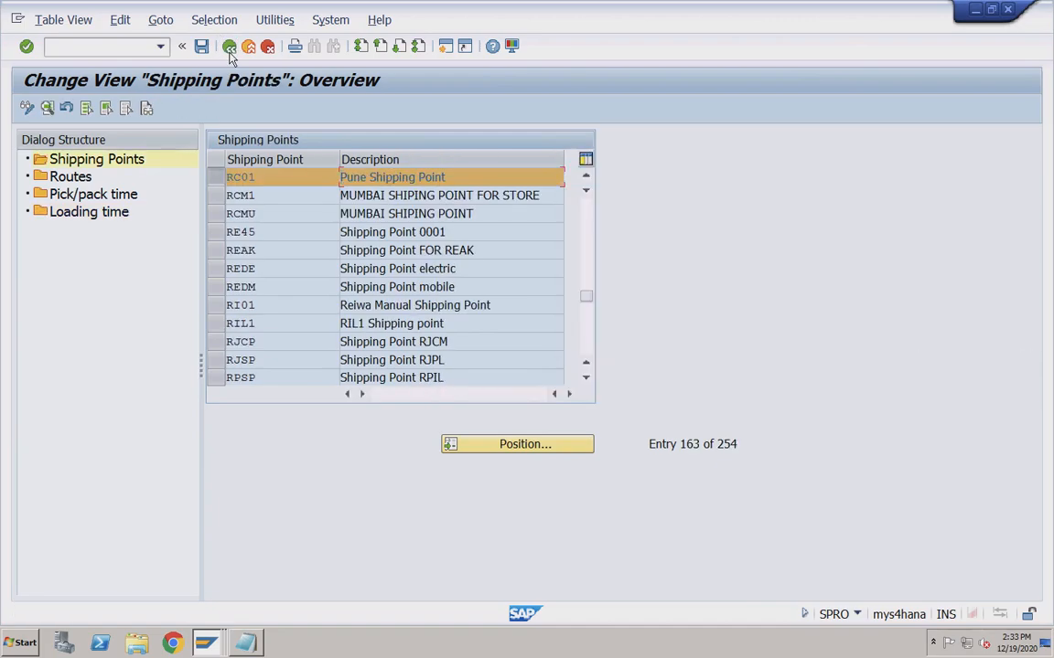
left_click(229, 47)
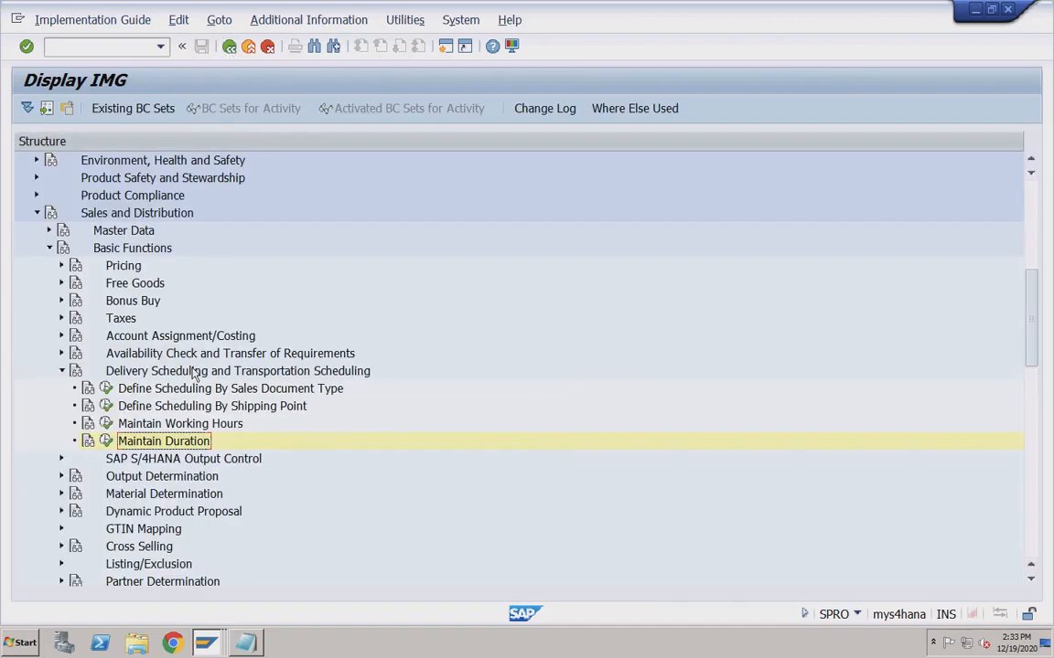
Scroll the customizing tree and briefly expand the Routes section.
scroll(195, 375, "down", 2)
scroll(208, 388, "down", 2)
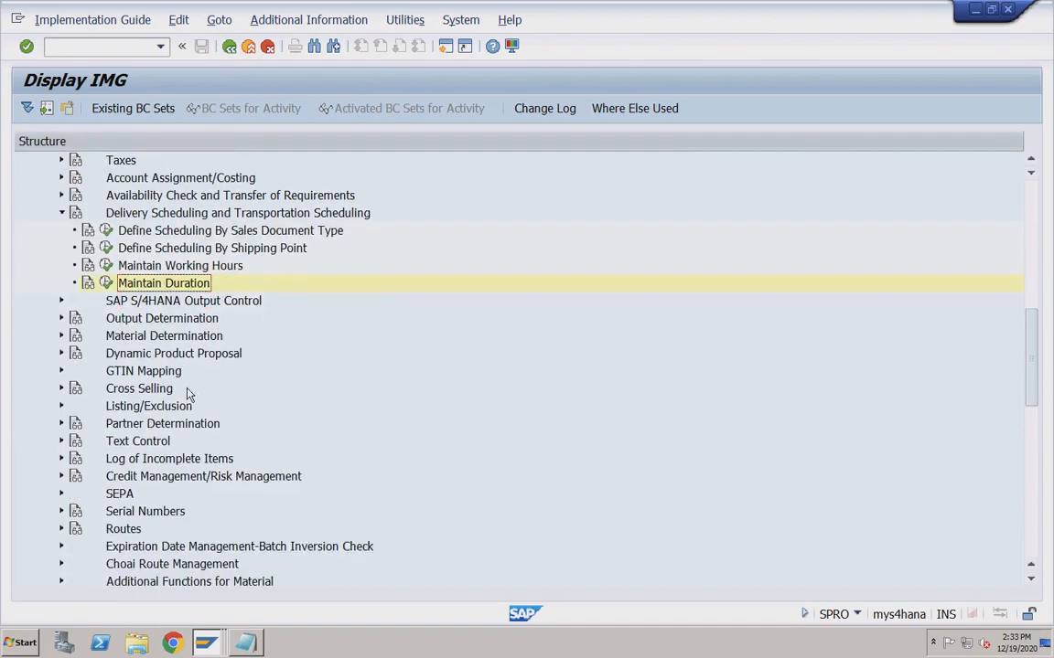
scroll(217, 391, "down", 1)
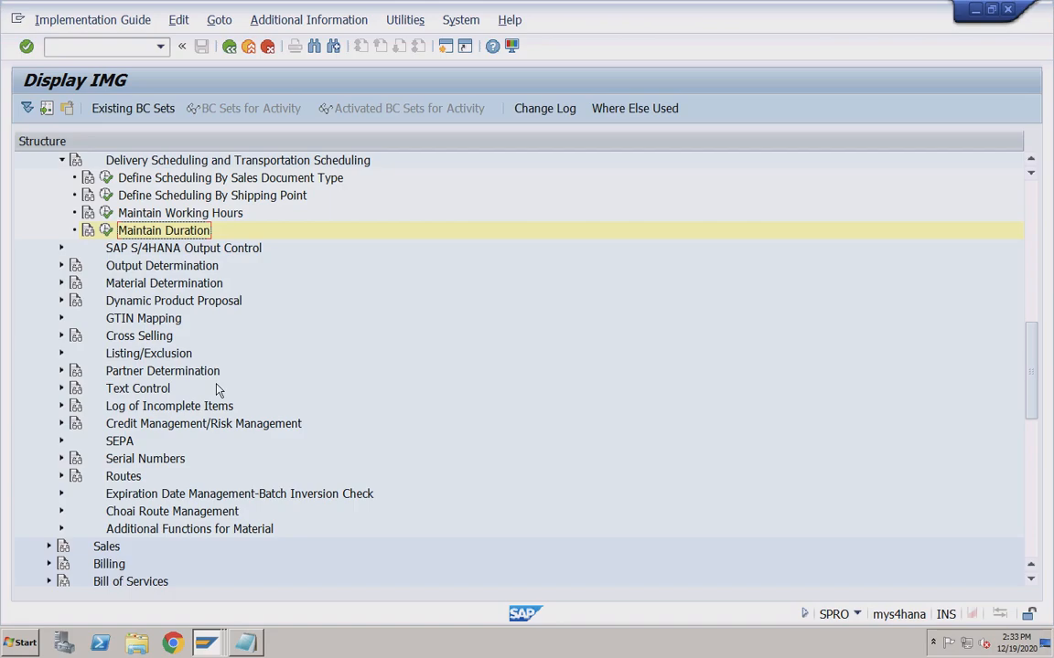
scroll(217, 390, "down", 1)
left_click(61, 440)
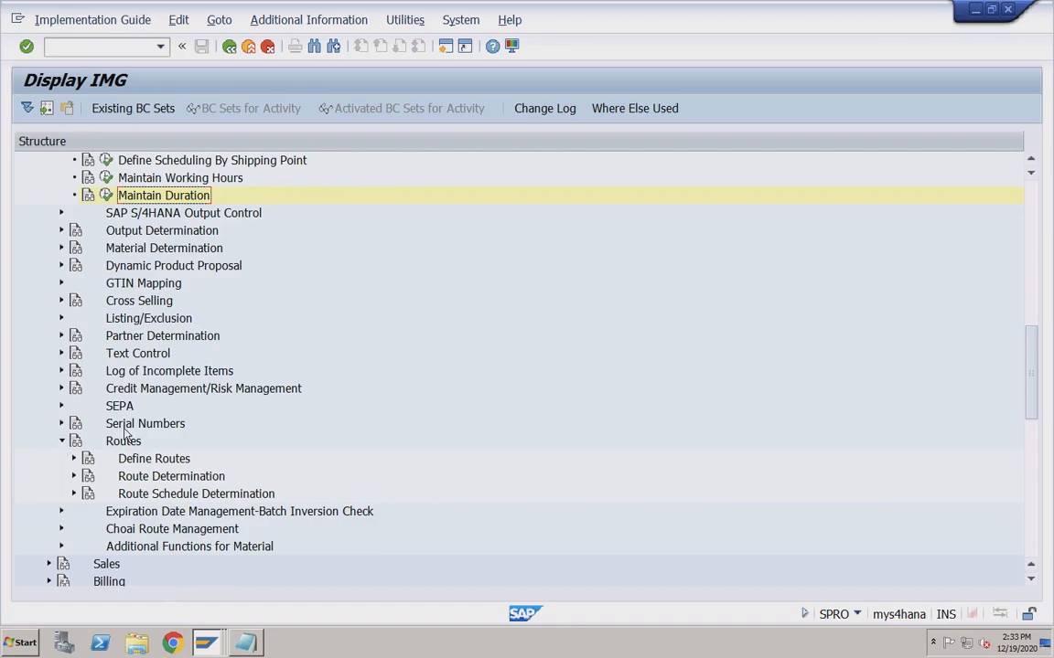
left_click(61, 441)
scroll(124, 430, "down", 3)
scroll(123, 430, "down", 1)
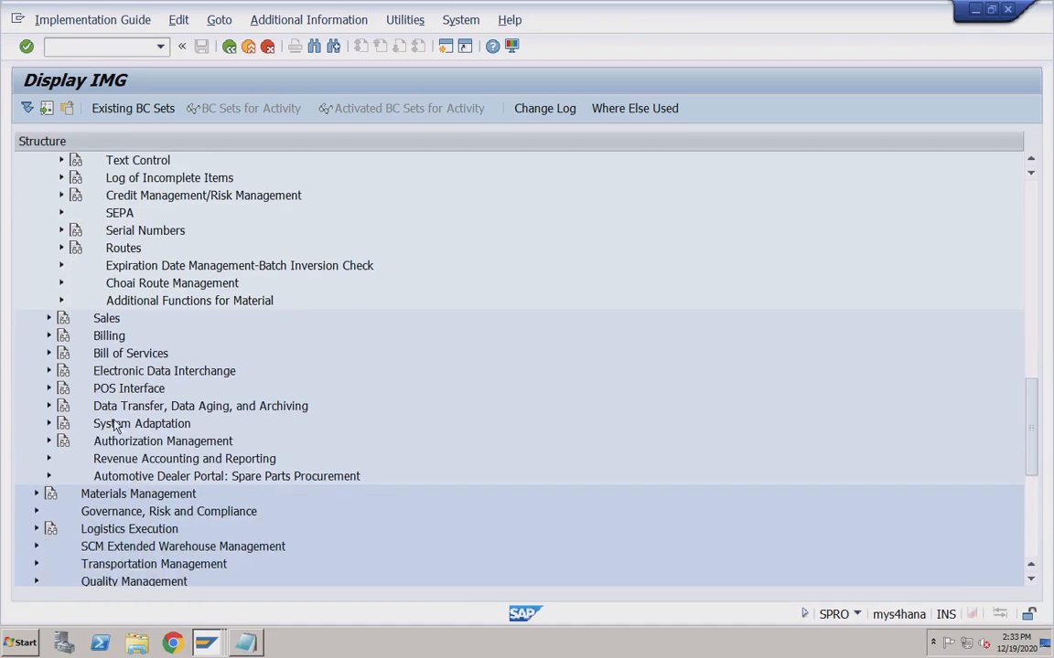
Expand the Sales section and peek at Sales Documents settings.
left_click(49, 319)
left_click(60, 337)
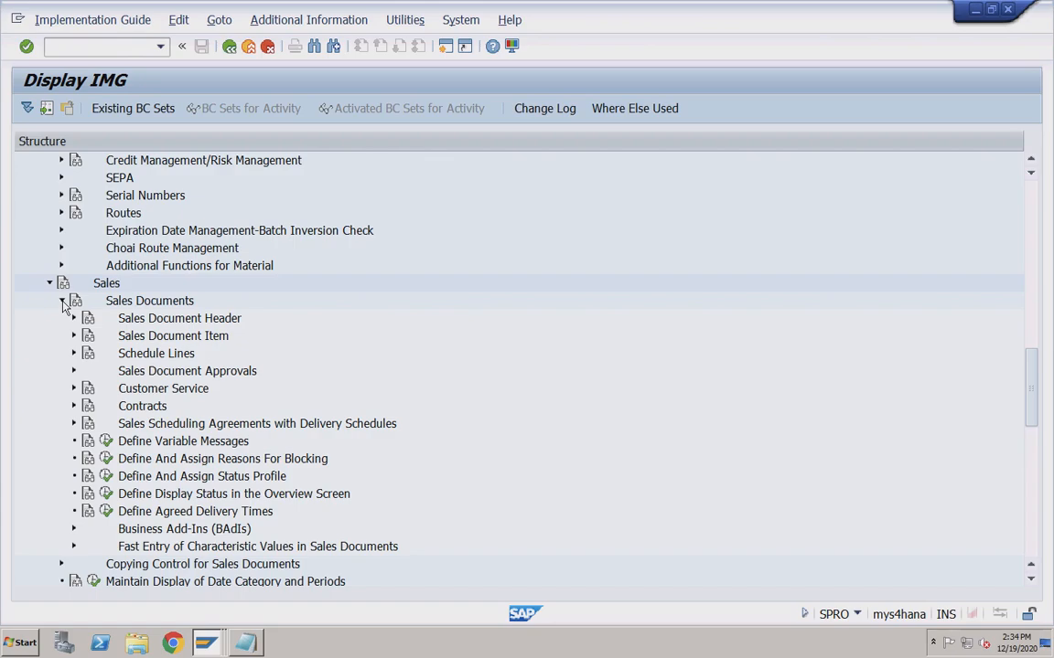
left_click(62, 302)
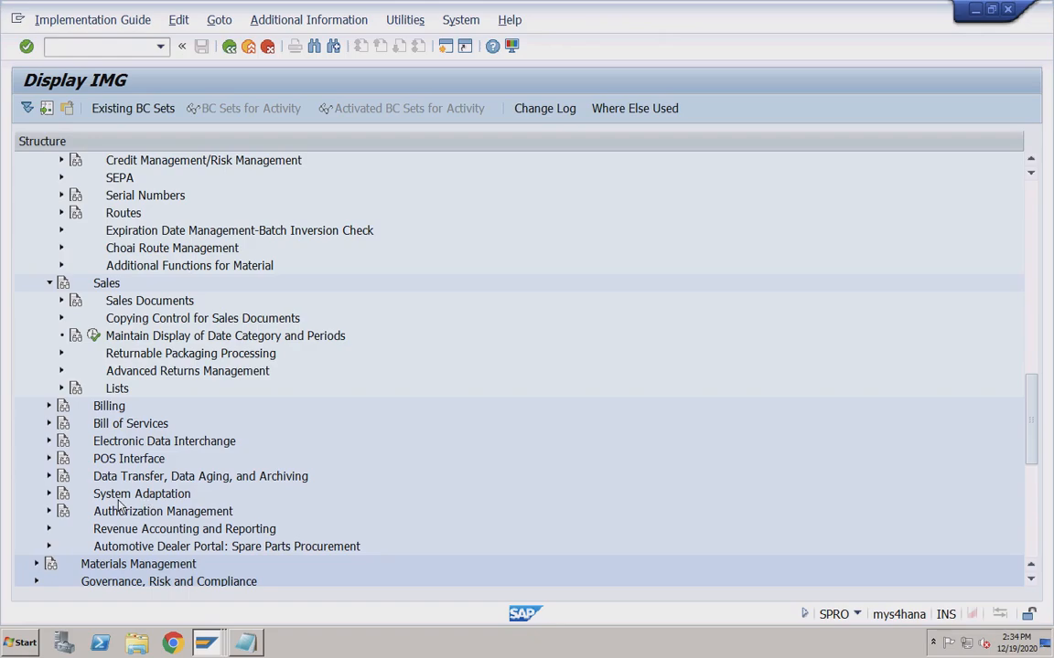
scroll(119, 503, "down", 1)
scroll(119, 503, "up", 8)
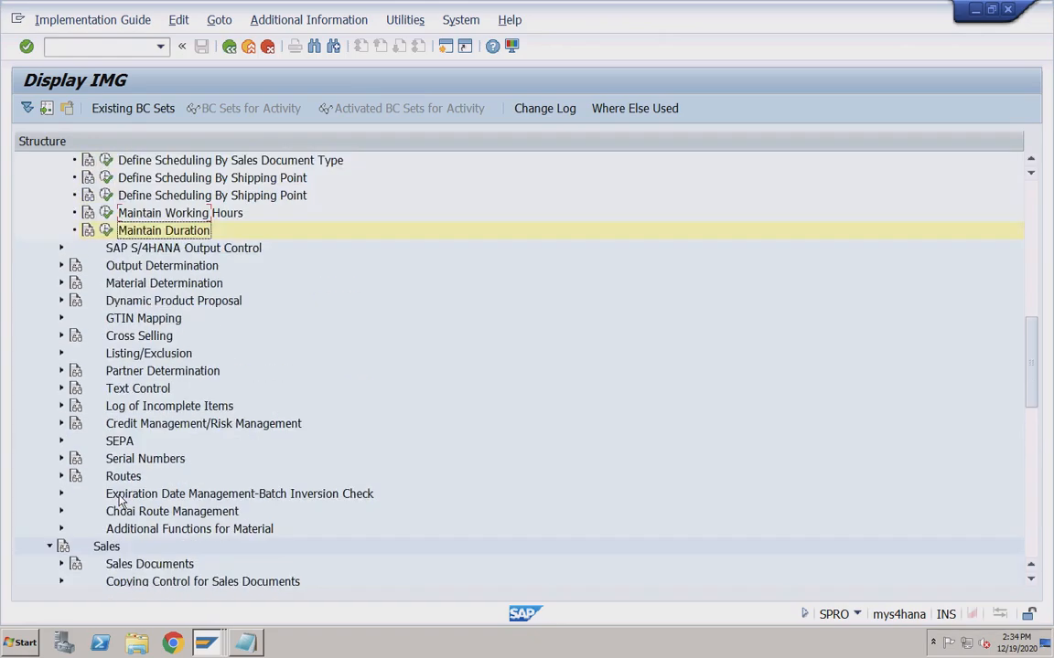
scroll(119, 503, "up", 5)
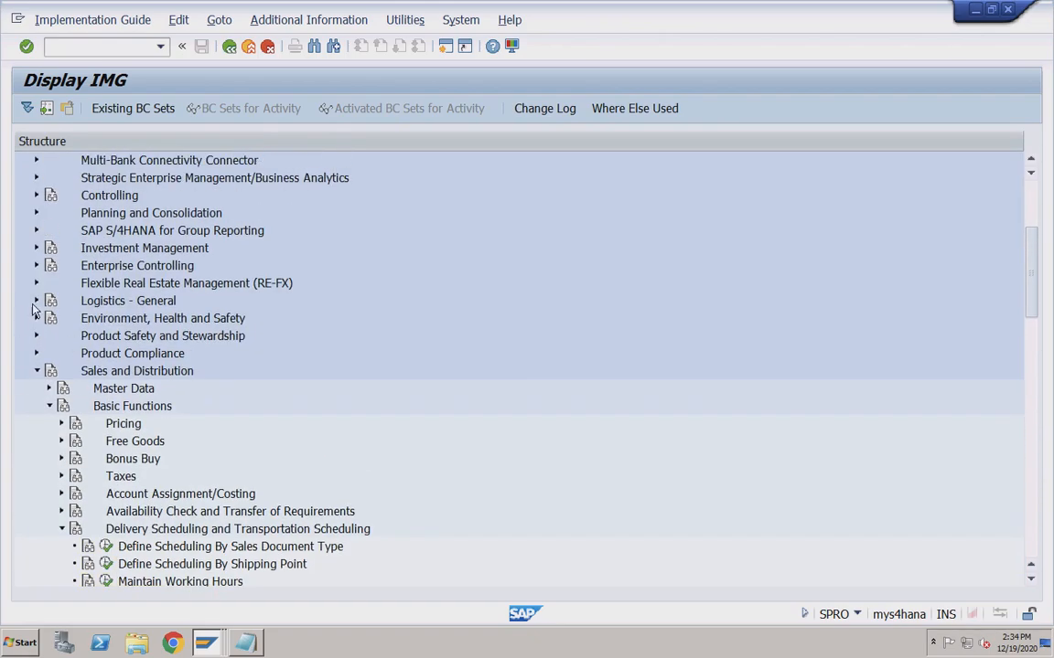
Expand Logistics - General and scroll through its sub-areas like Material Master and Batch Management.
left_click(37, 302)
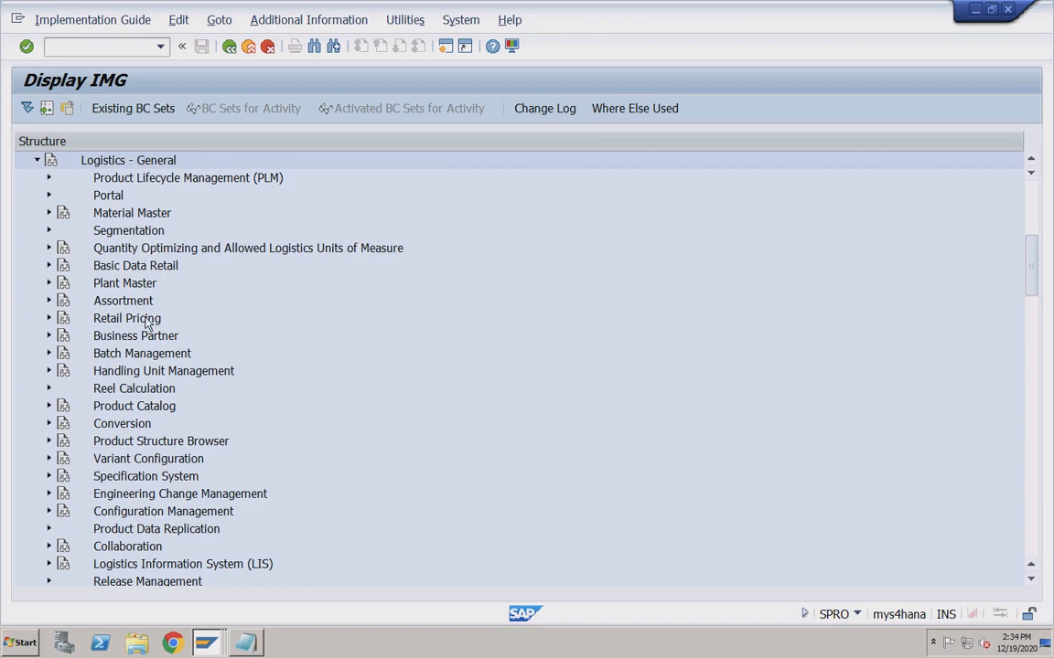
scroll(147, 329, "down", 2)
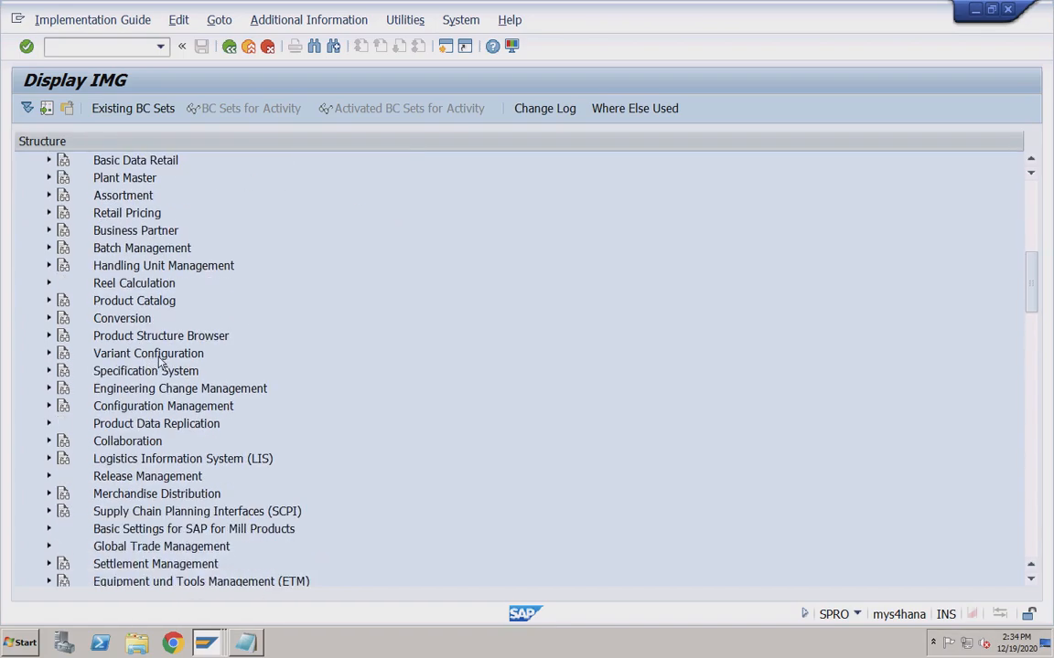
scroll(159, 362, "down", 6)
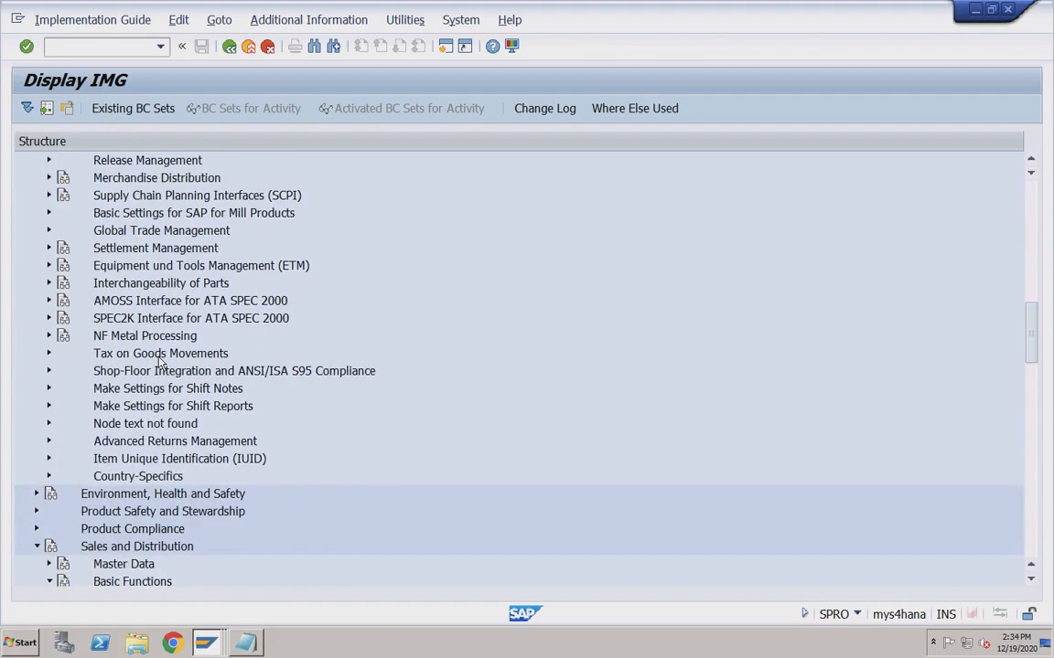
scroll(159, 362, "down", 5)
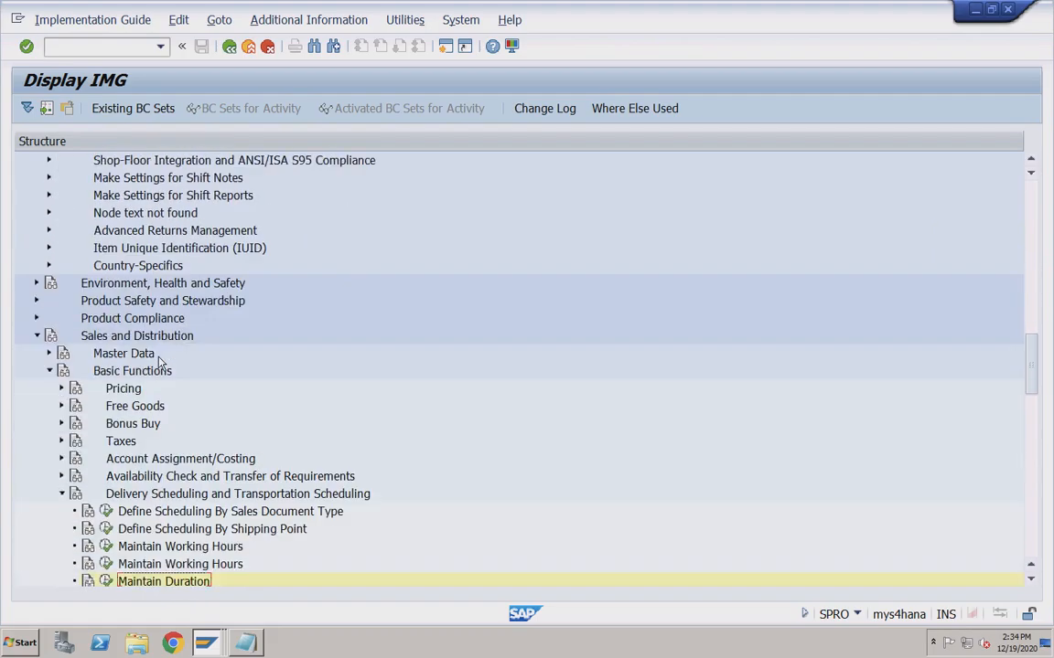
scroll(159, 362, "down", 1)
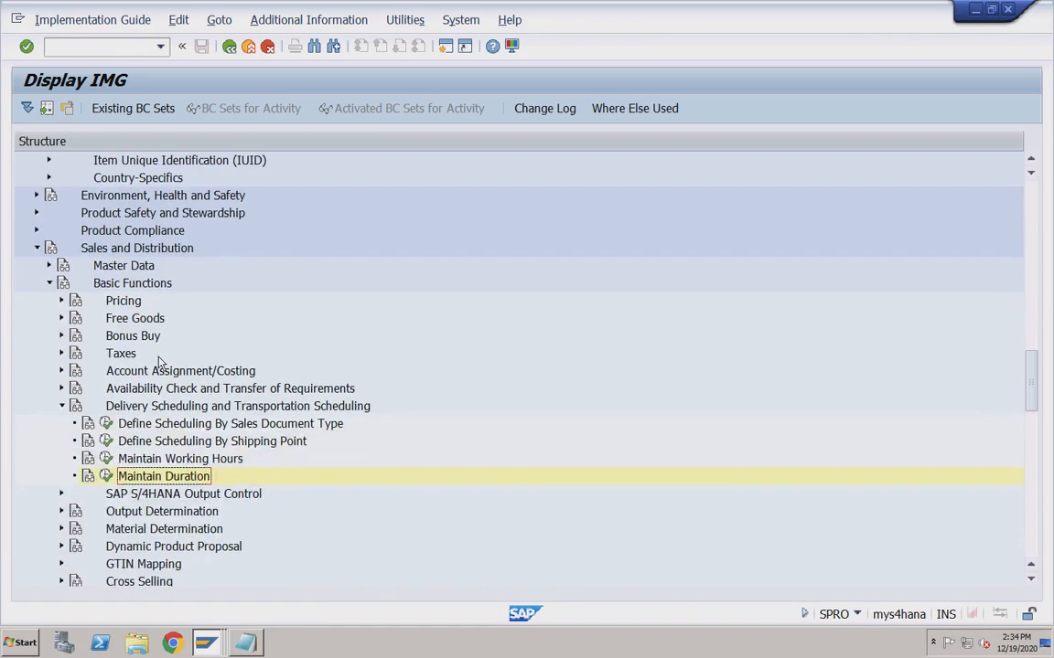
Bring the outbound delivery and Sales Orders, Fast Display windows forward in turn.
left_click(206, 642)
left_click(222, 573)
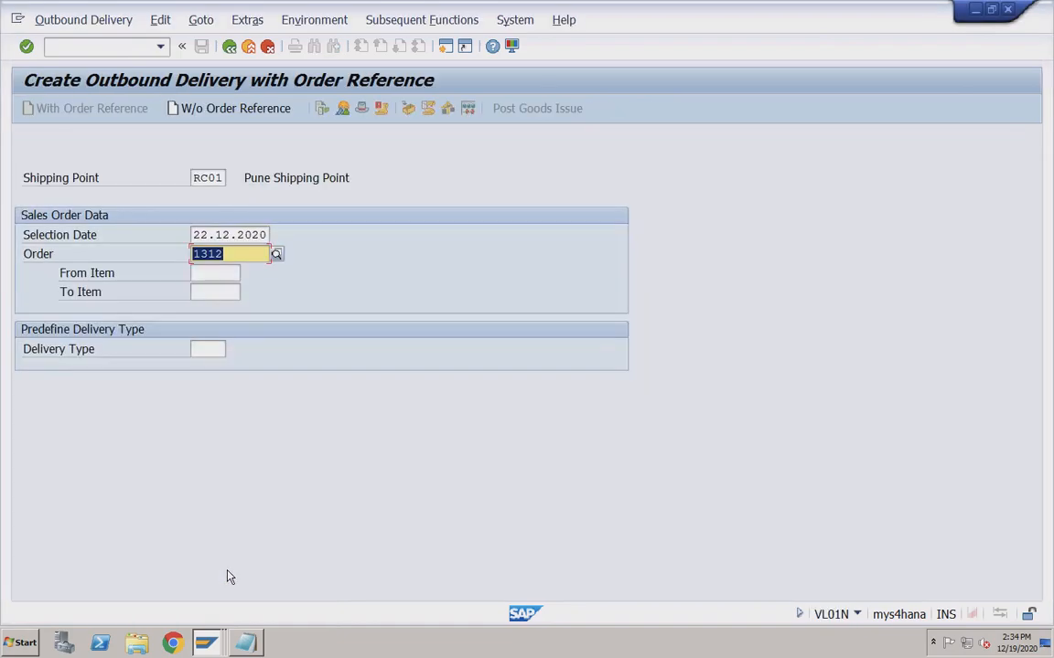
left_click(206, 643)
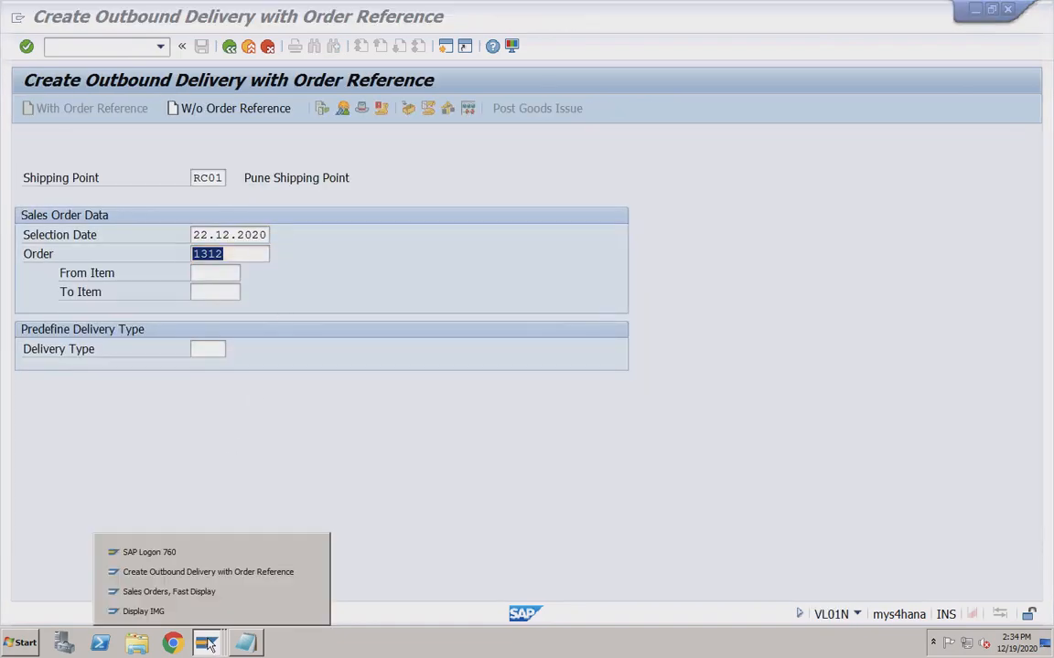
left_click(187, 591)
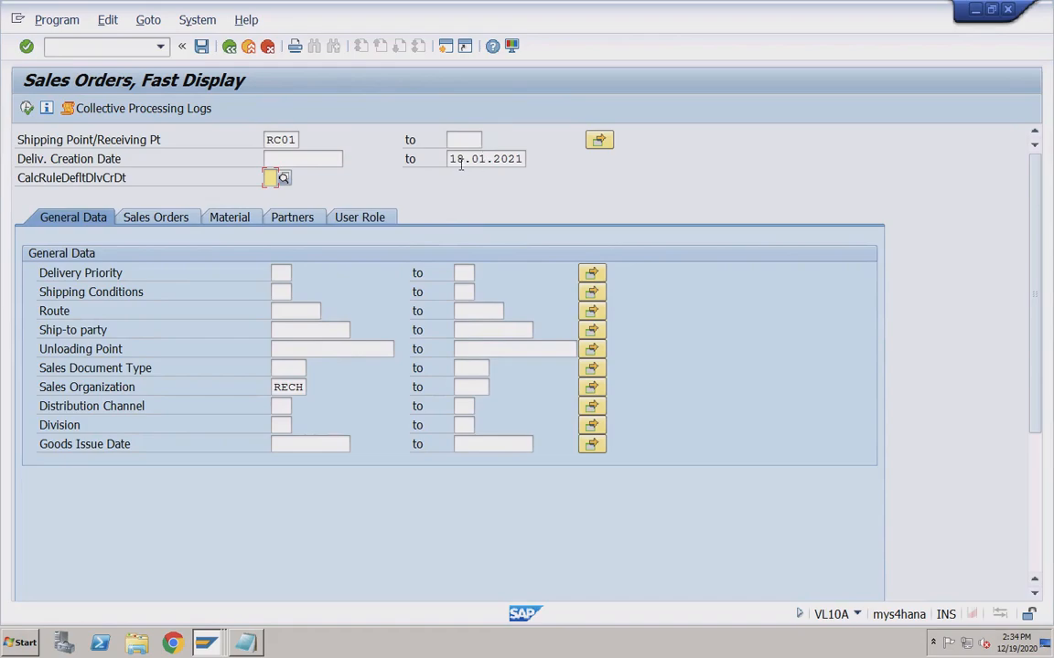
Leave VL10A for Easy Access and expand Scheduling Agreement showing VA31, VA32 and VA33.
left_click(314, 159)
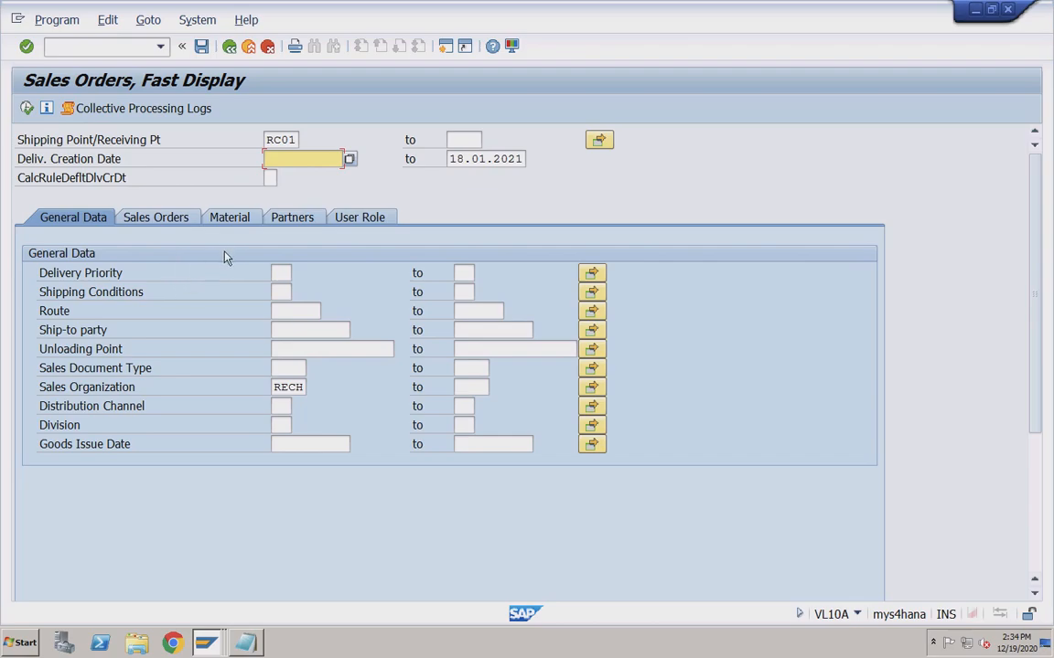
left_click(230, 47)
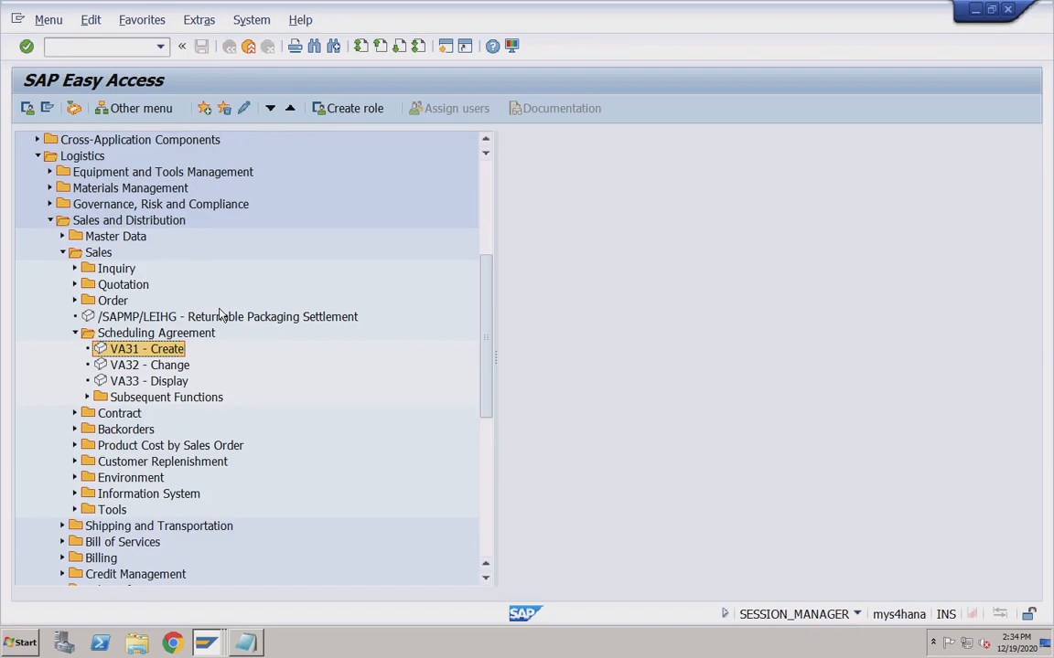
left_click(183, 335)
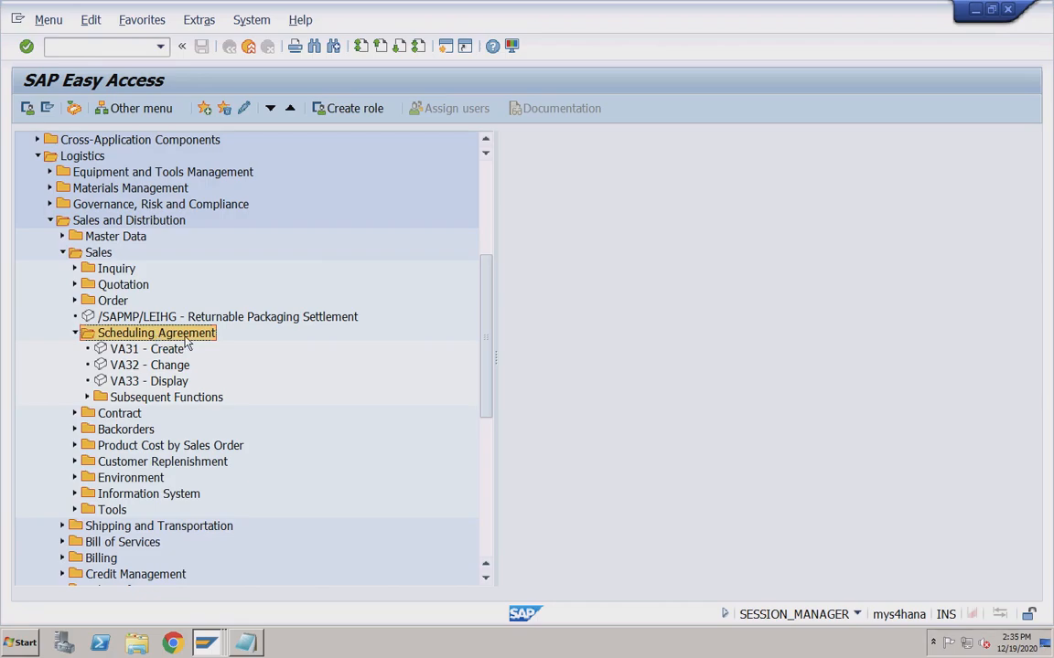
Walk through the Notepad Outline Agreements notes on Sales Contract and Scheduling Agreement.
left_click(245, 643)
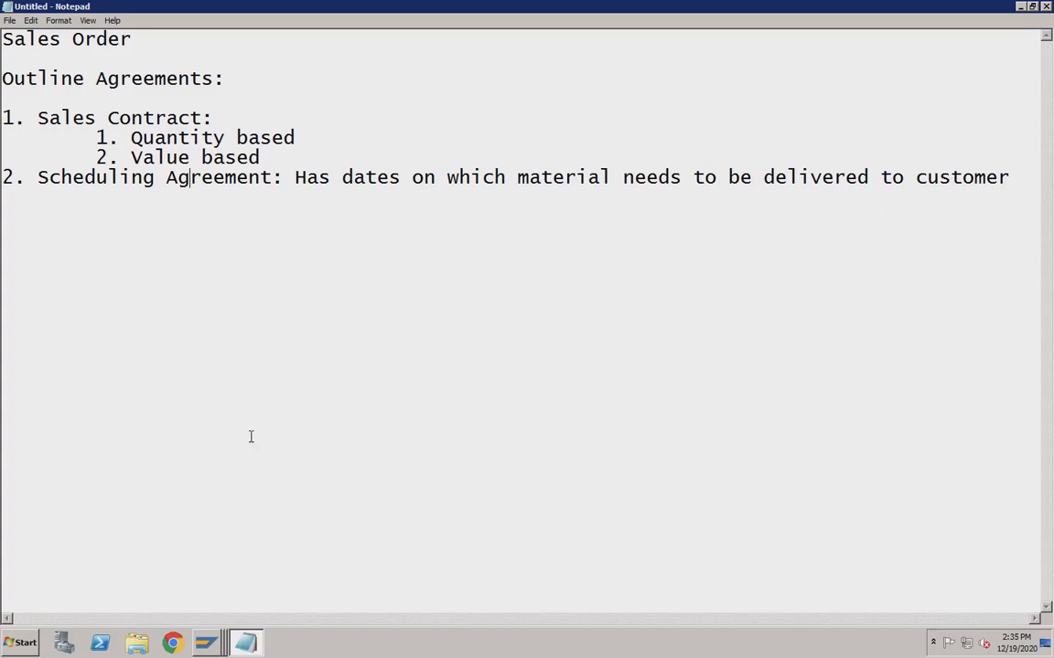
left_click_drag(4, 76, 240, 80)
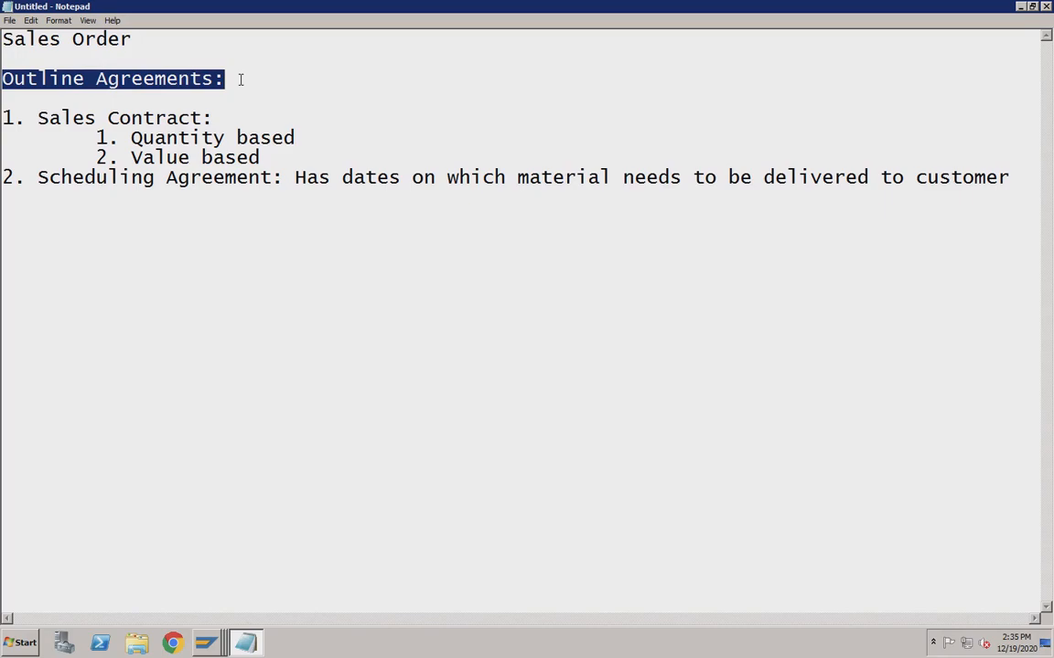
key("Right")
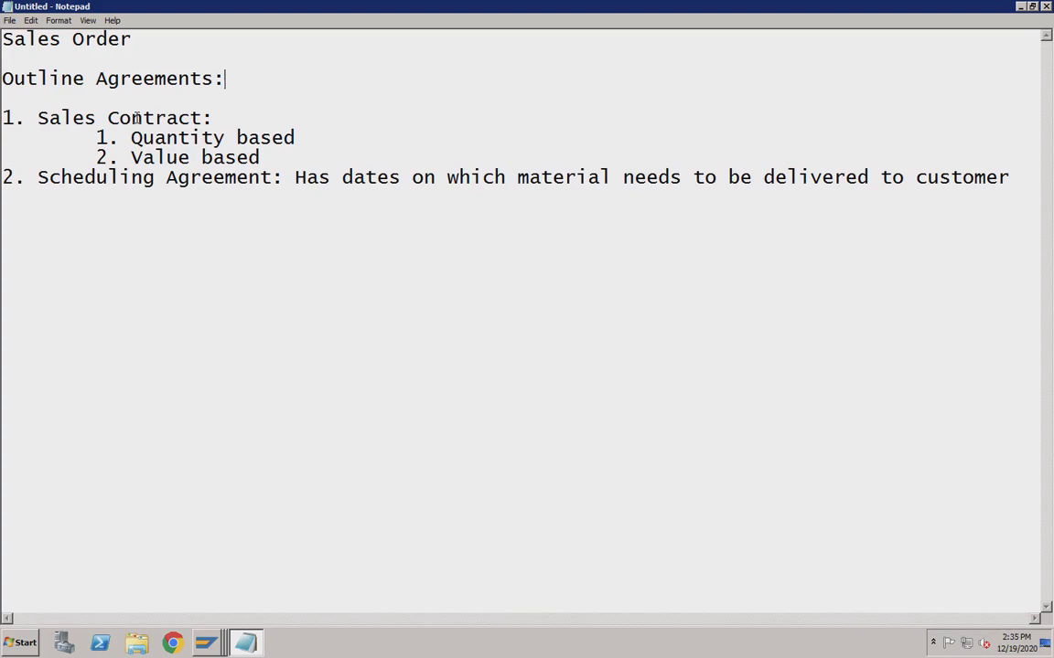
left_click(203, 118)
left_click(213, 181)
key("super+Tab")
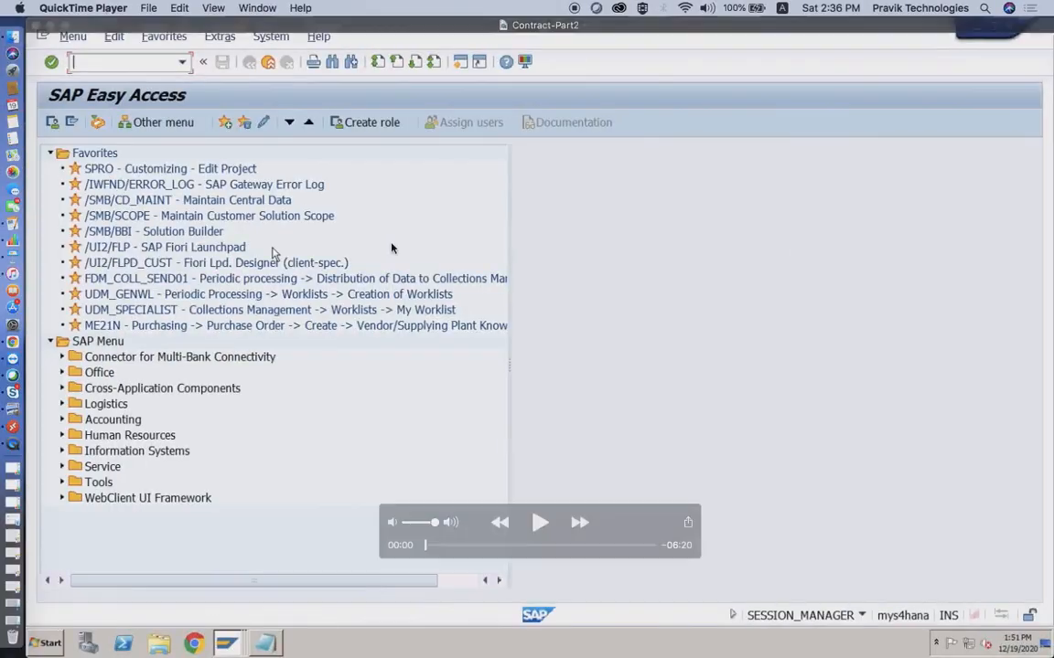